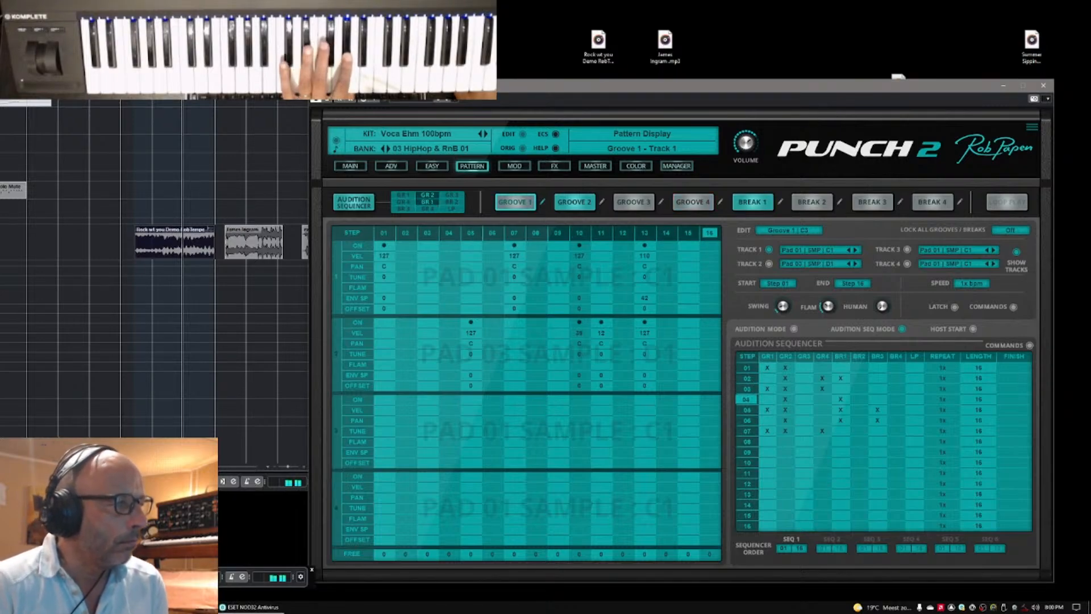
# Step: Activate Grooves 2 and 4 with Breaks 1 and 4 on audition sequencer step 08, and Grooves 1, 2, 4 with Breaks 1, 4 on step 09
pyautogui.hotkey('alt', 'Tab')
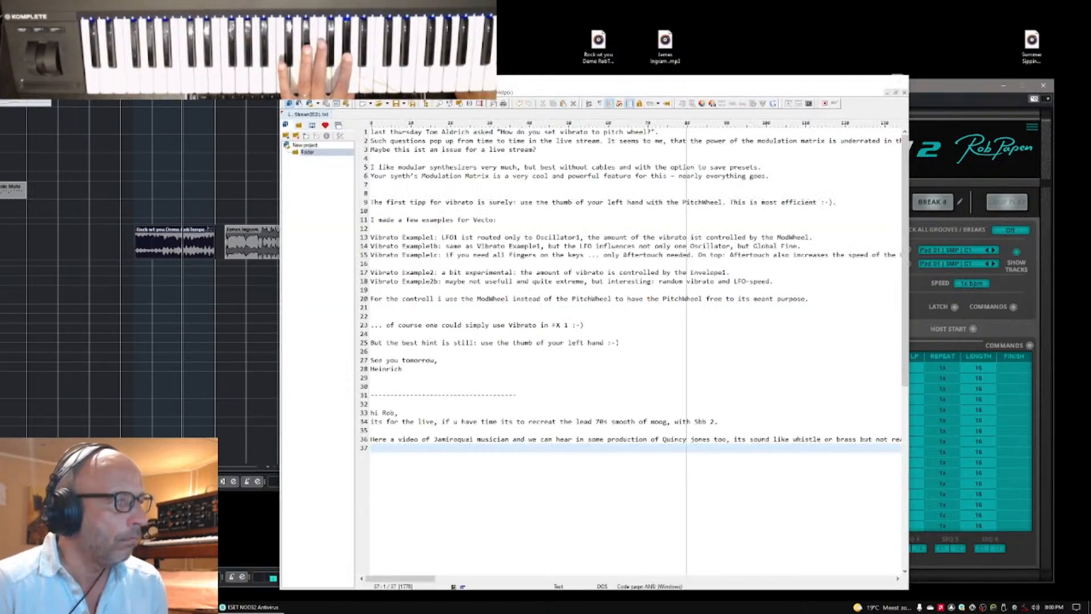
pyautogui.hotkey('alt', 'Tab')
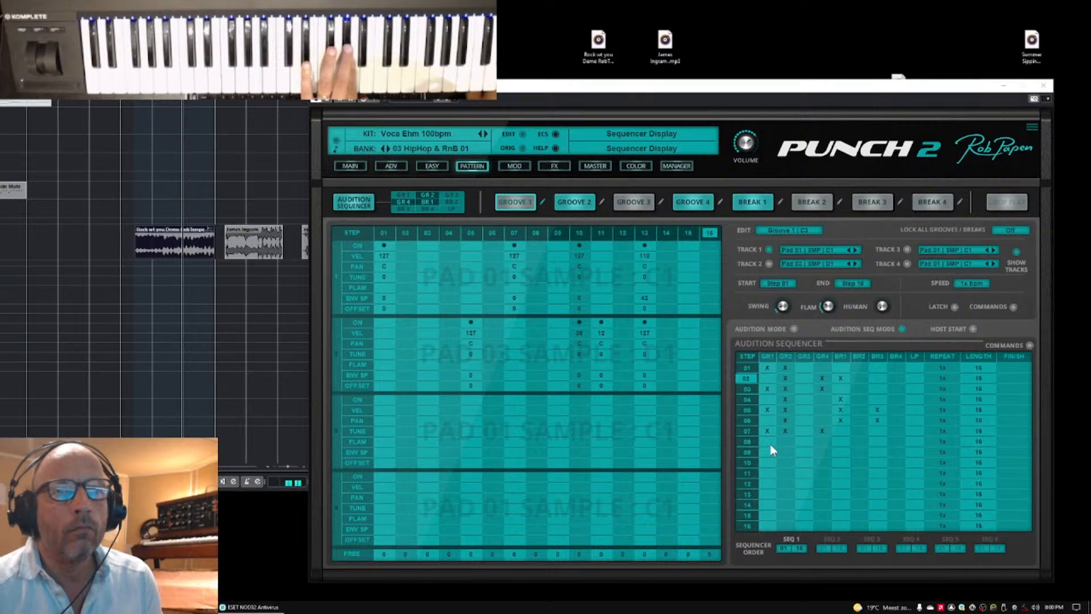
pyautogui.click(786, 441)
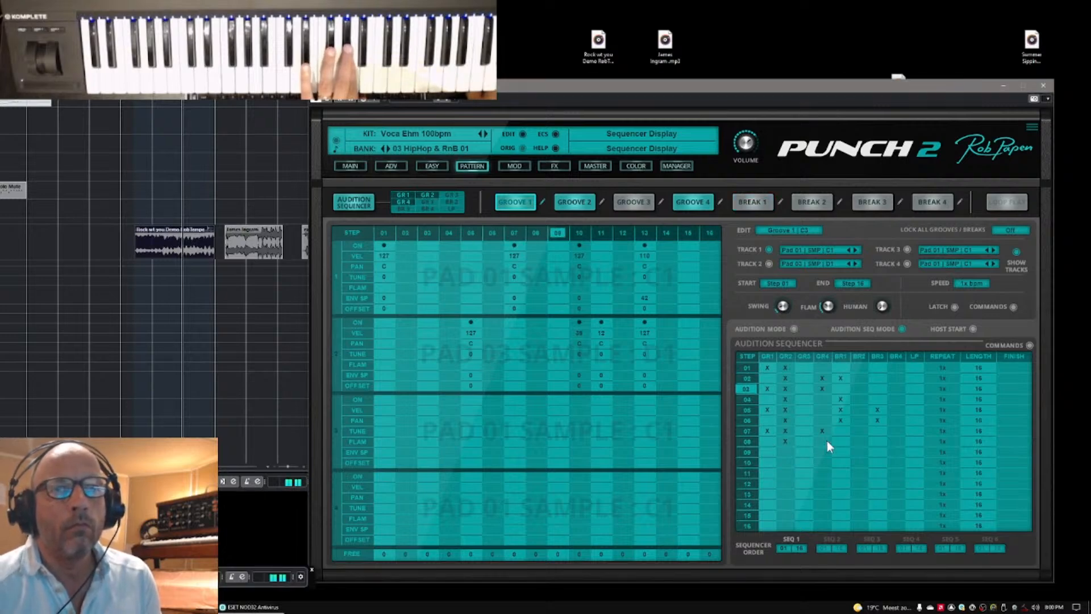
pyautogui.click(826, 441)
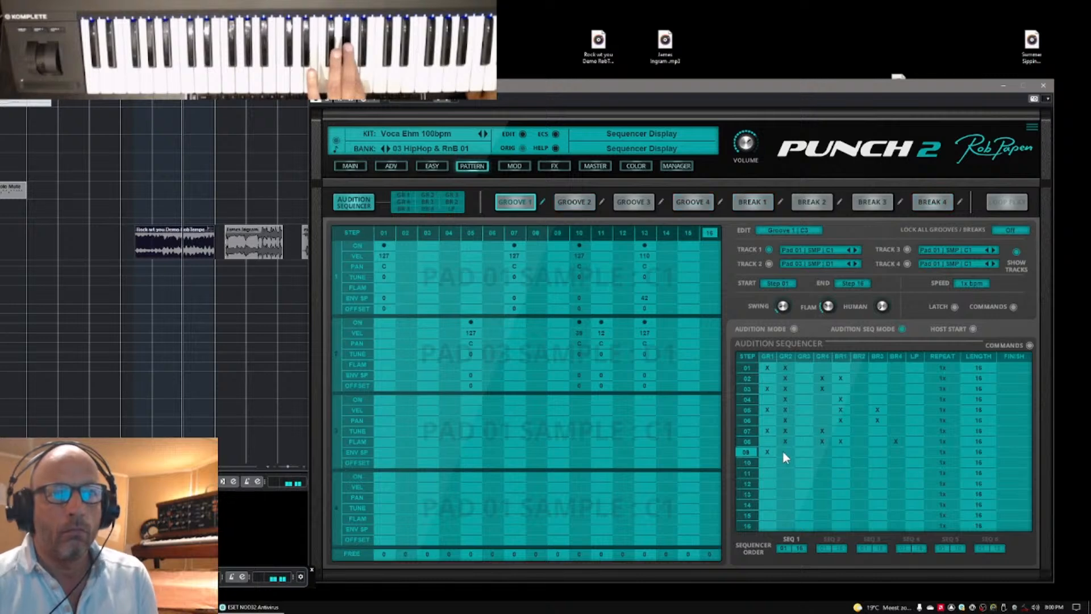
pyautogui.click(896, 452)
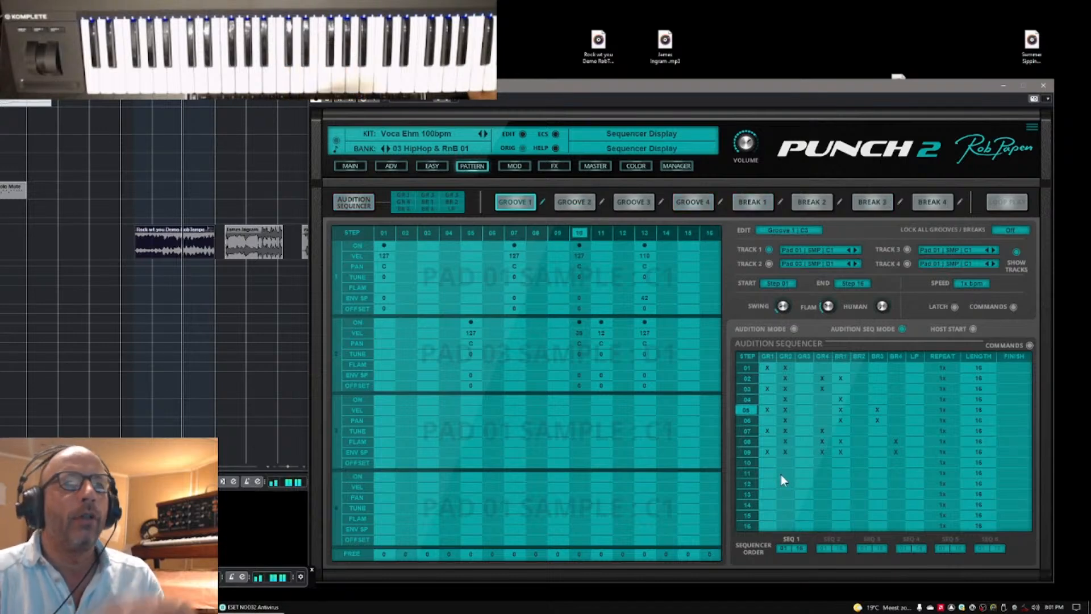
# Step: Save the current kit preset and turn on Audition Mode
pyautogui.click(394, 132)
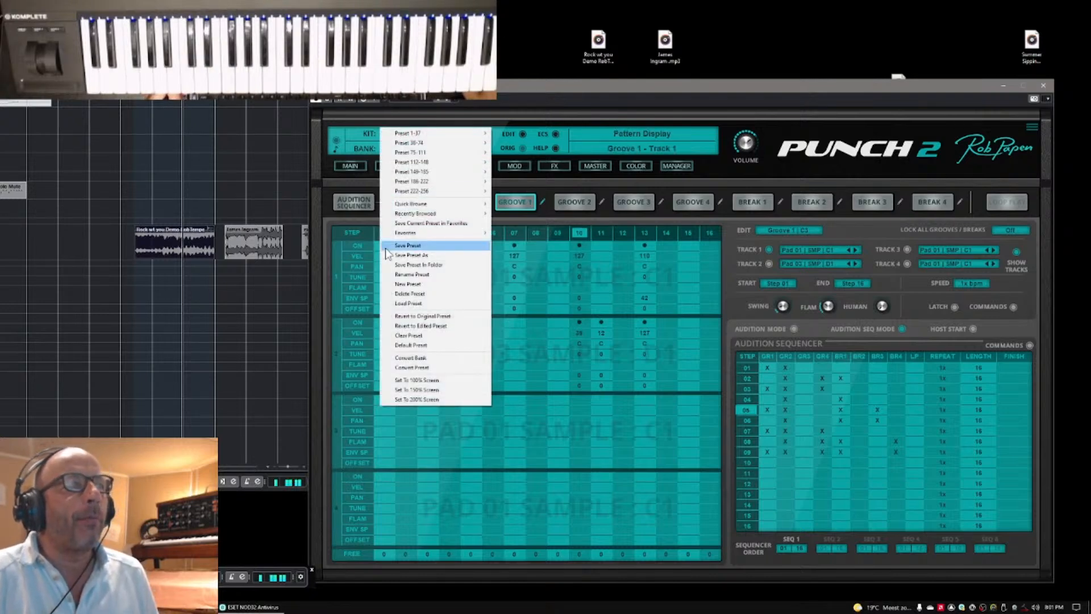
pyautogui.click(409, 246)
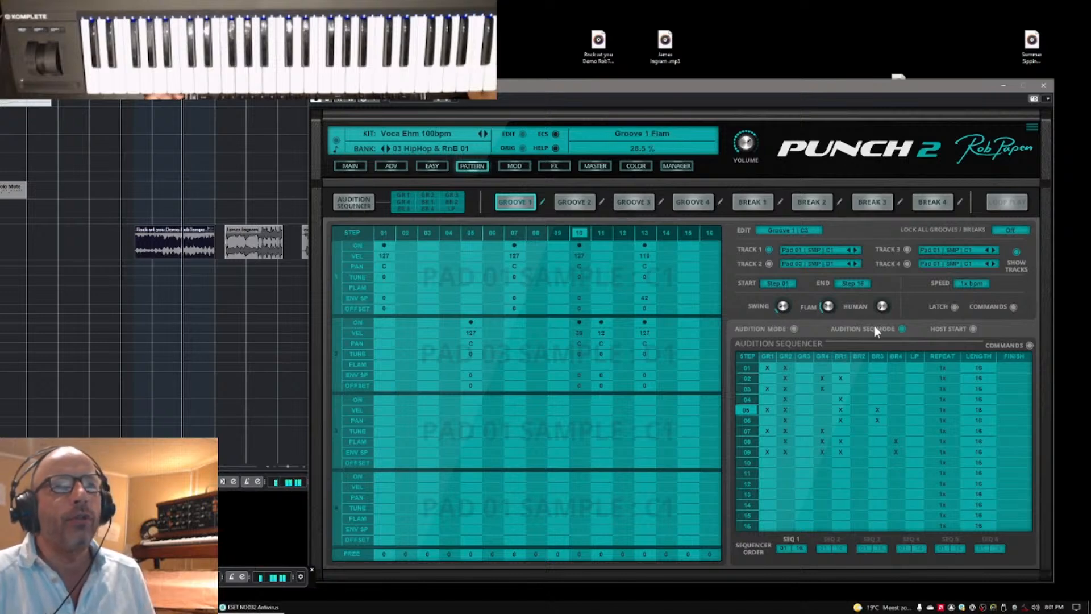
pyautogui.click(794, 329)
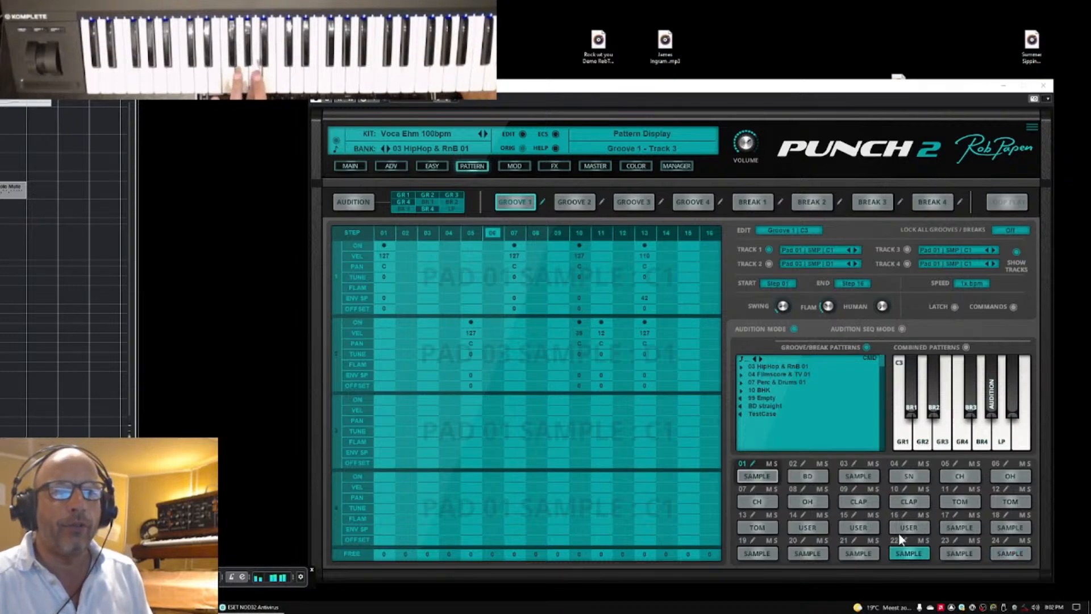
# Step: Open pad 22 in the advanced editor and bring up the Drum Preset Manager
pyautogui.click(898, 553)
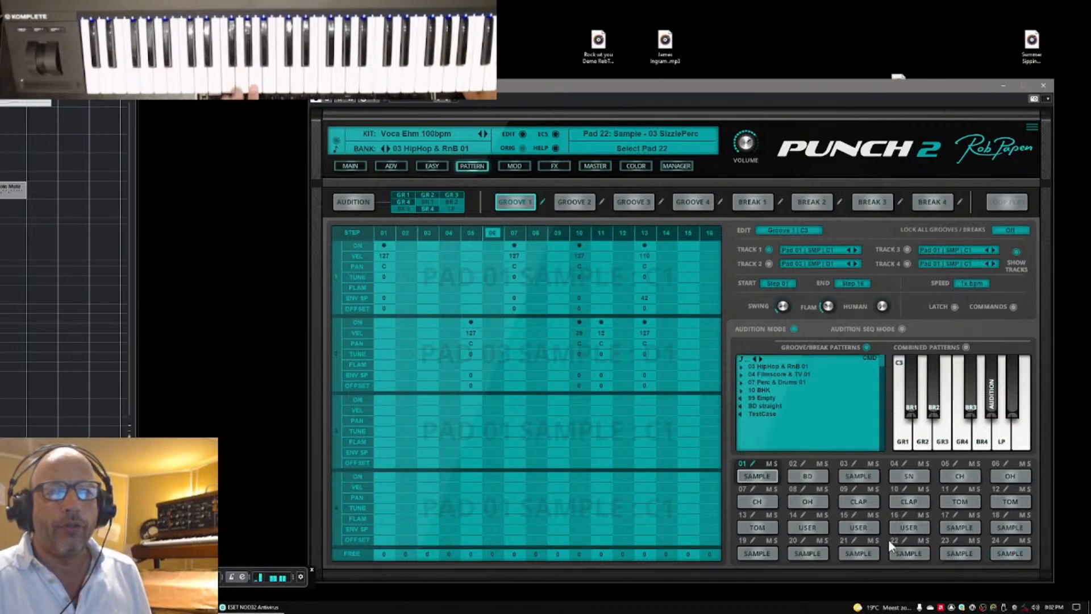
pyautogui.click(903, 541)
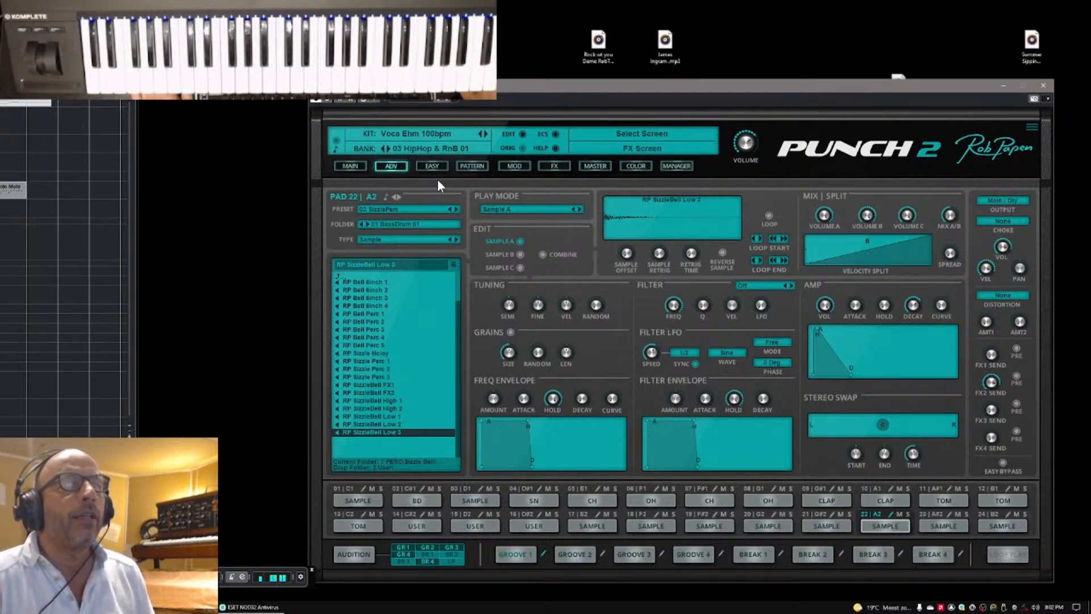
pyautogui.click(671, 166)
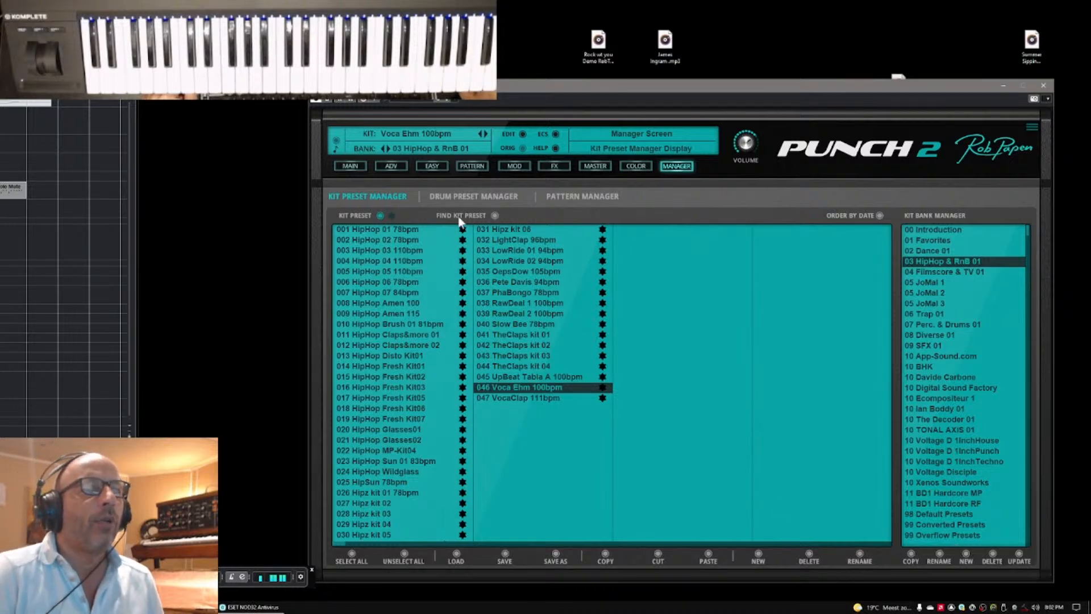
pyautogui.click(448, 194)
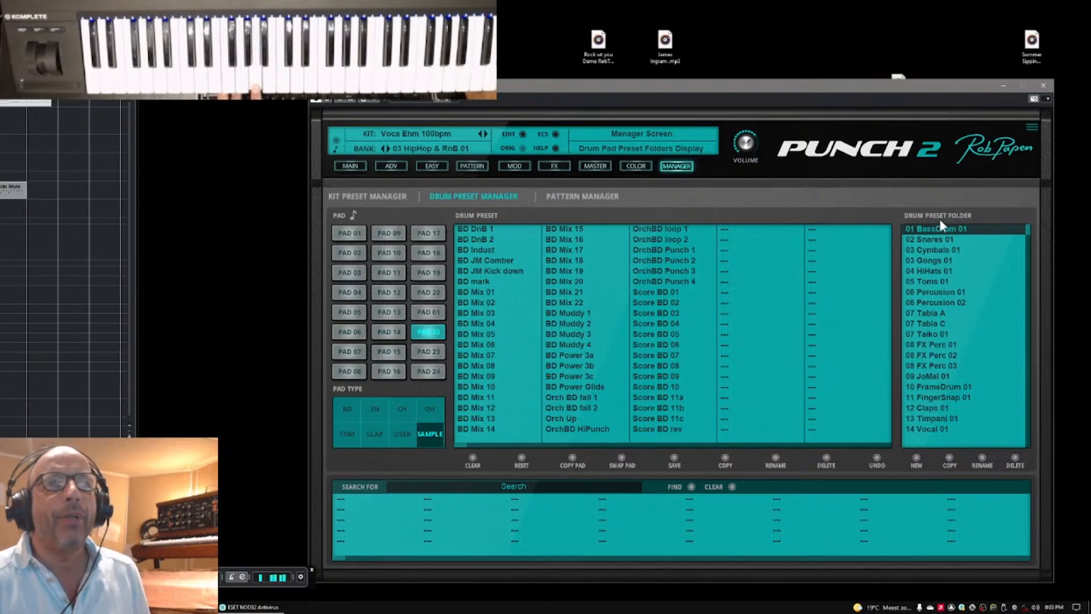
# Step: Try the drum presets of the 02 Snares 01 folder on pad 22, starting at A Metal 19 Dyn 02 and finishing on SN Bark HP
pyautogui.click(927, 238)
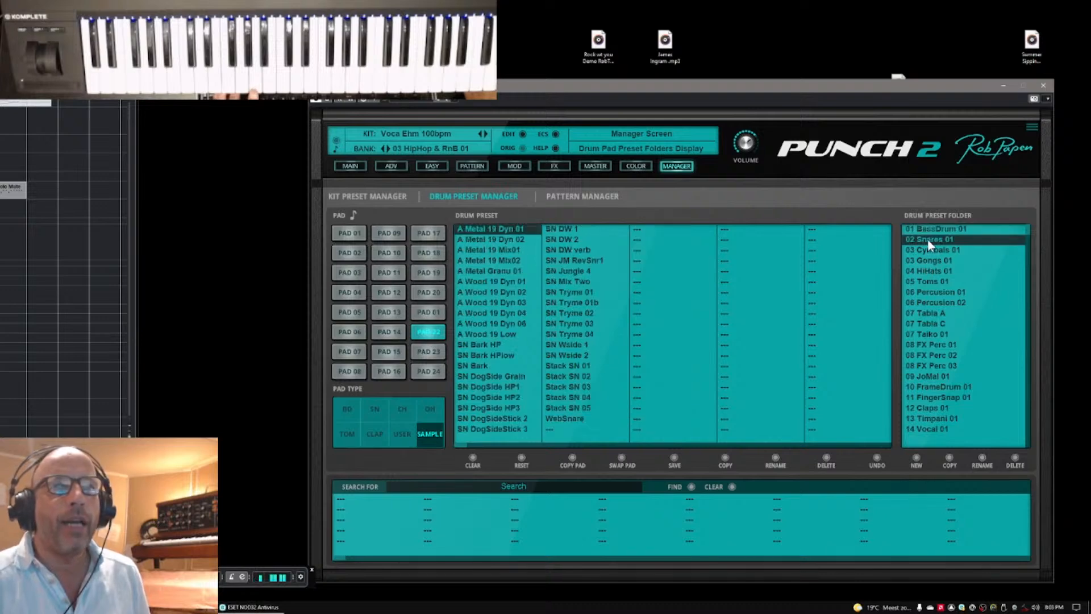
pyautogui.click(486, 238)
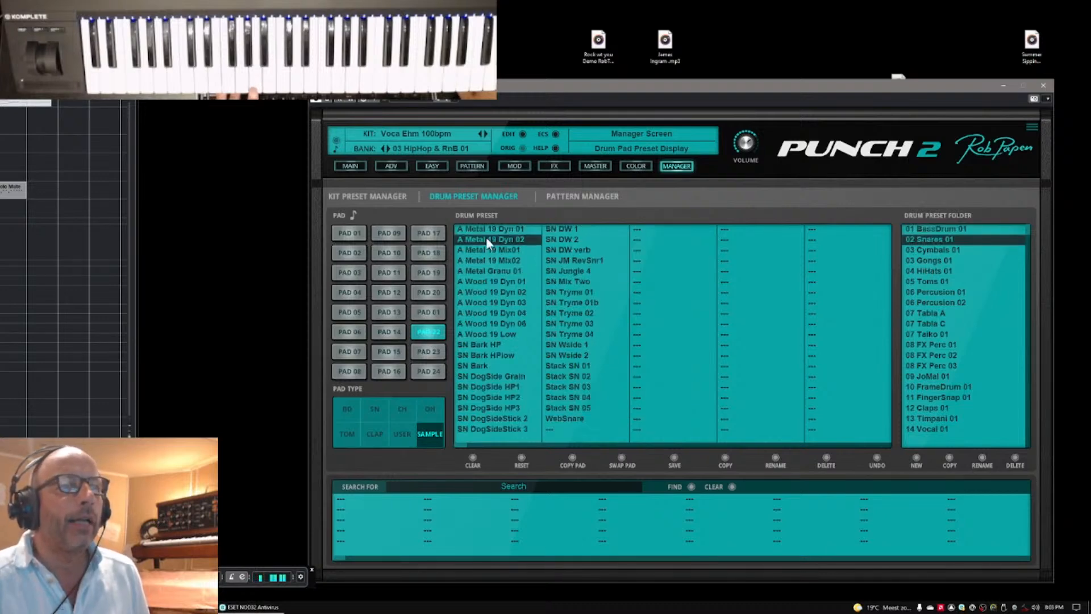
pyautogui.click(485, 250)
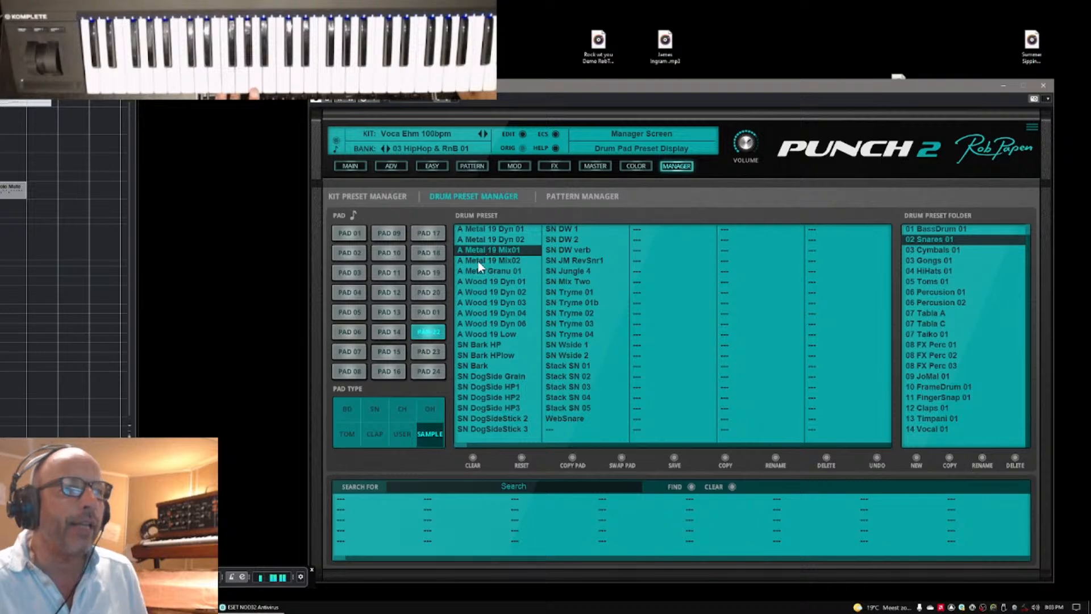
pyautogui.click(477, 260)
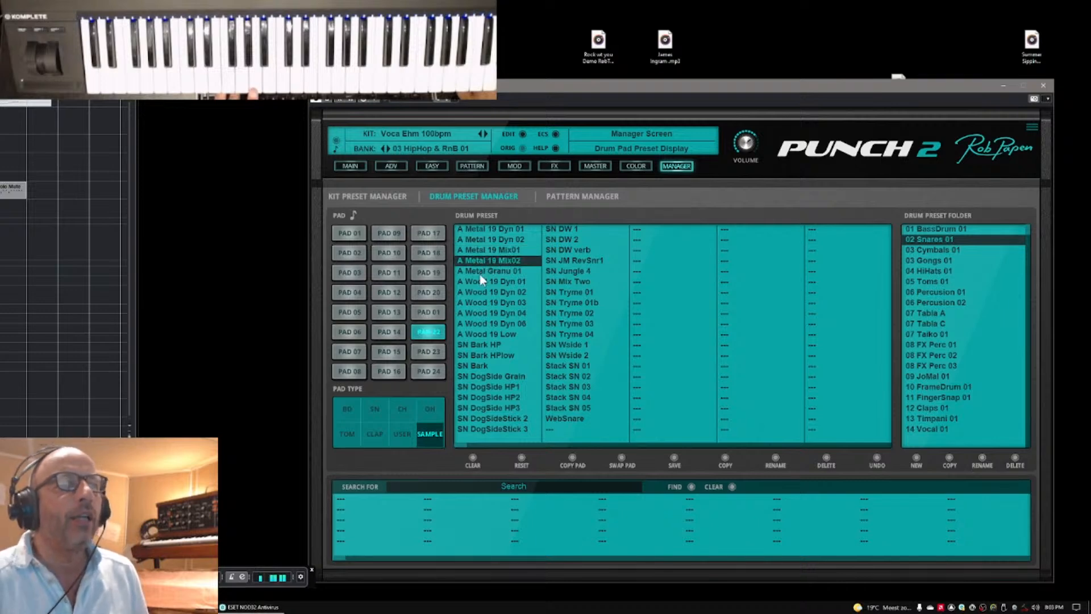
pyautogui.click(479, 272)
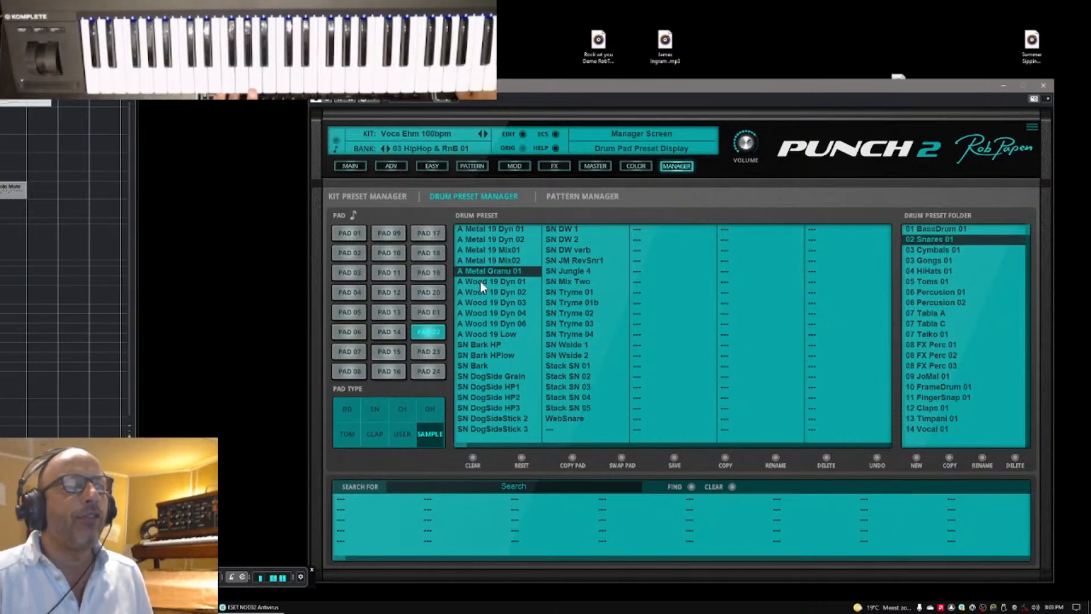
pyautogui.click(480, 281)
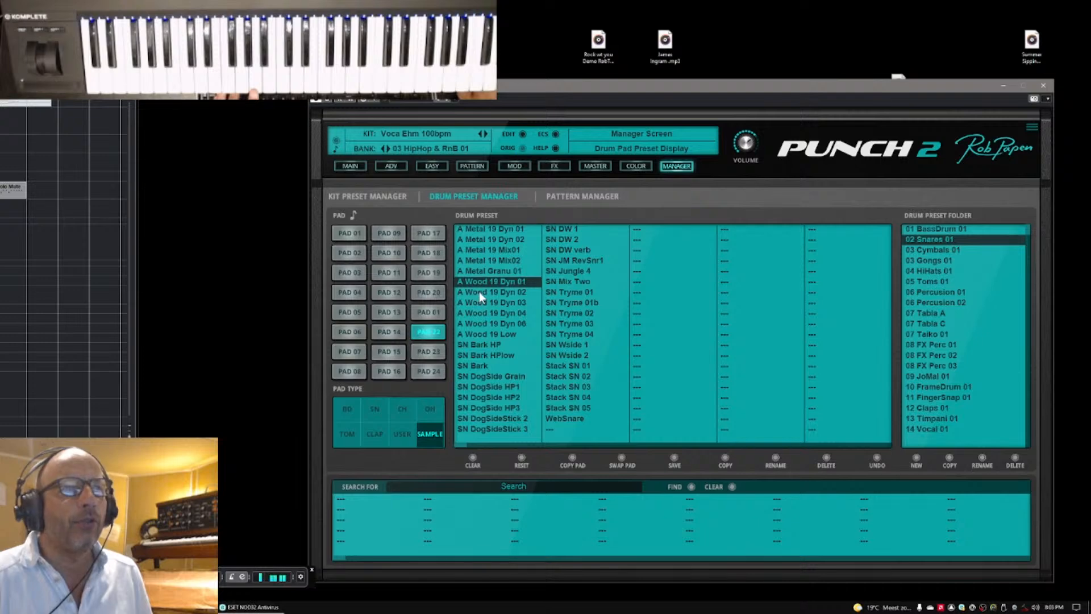
pyautogui.click(479, 292)
pyautogui.click(479, 302)
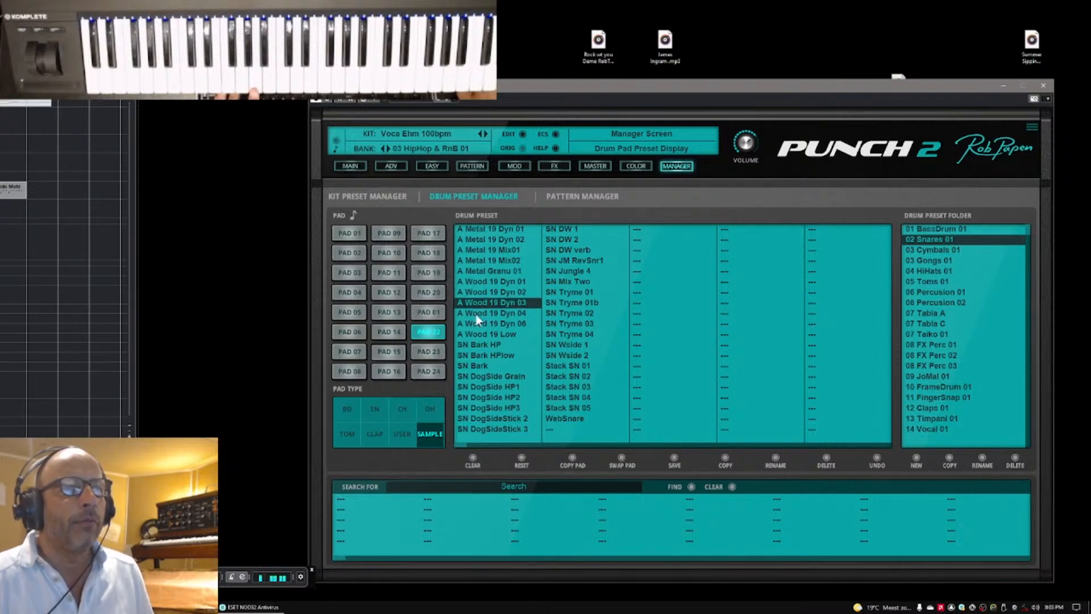
pyautogui.click(472, 313)
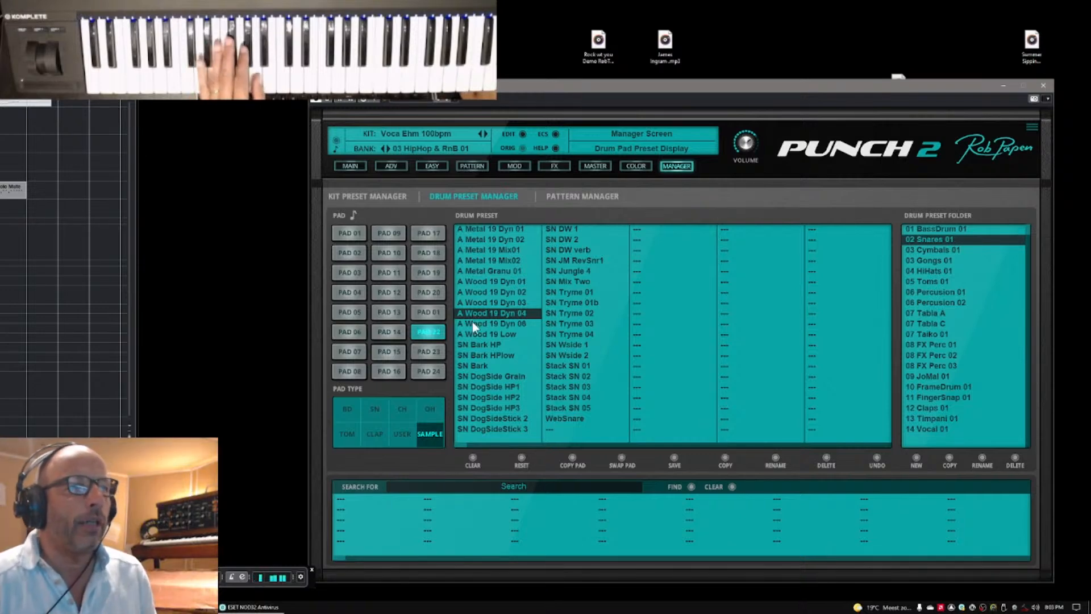
pyautogui.click(472, 322)
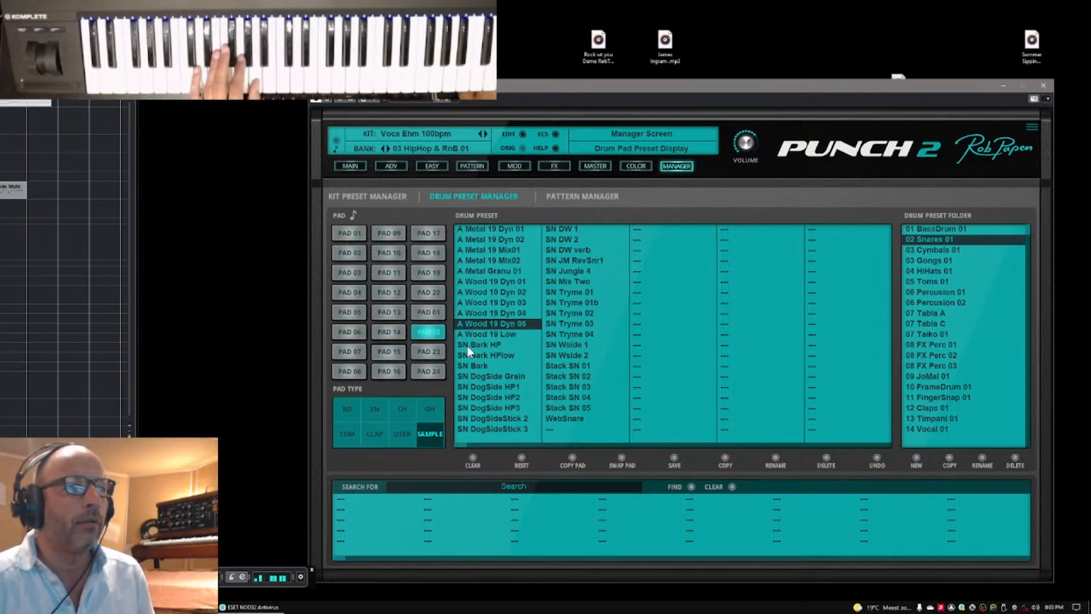
pyautogui.click(467, 346)
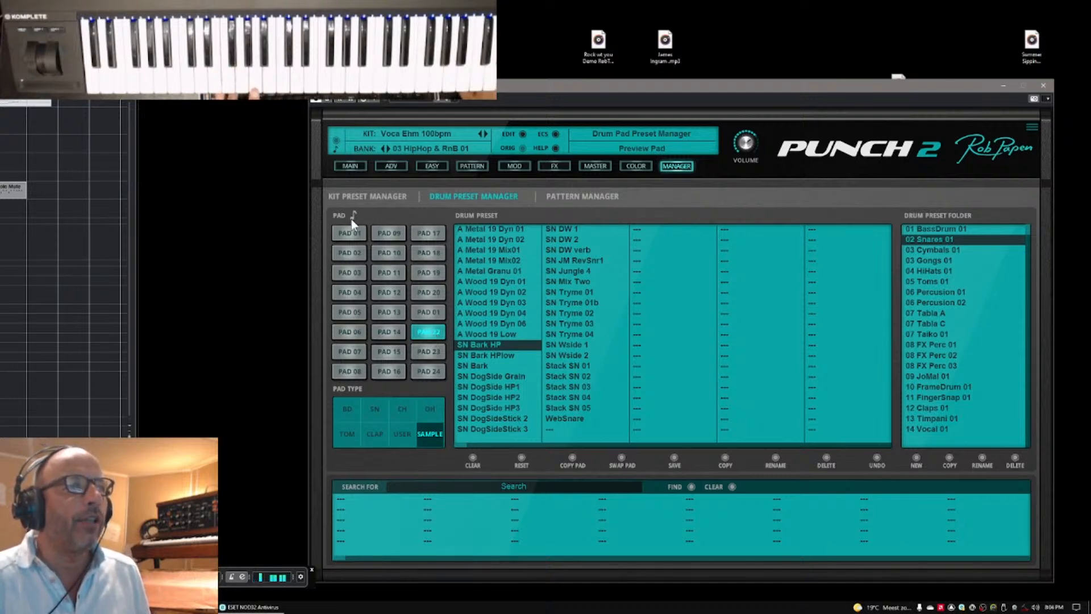
# Step: Go through pads 21, 20 and 19 in the Drum Preset Manager and select pad 01
pyautogui.click(432, 316)
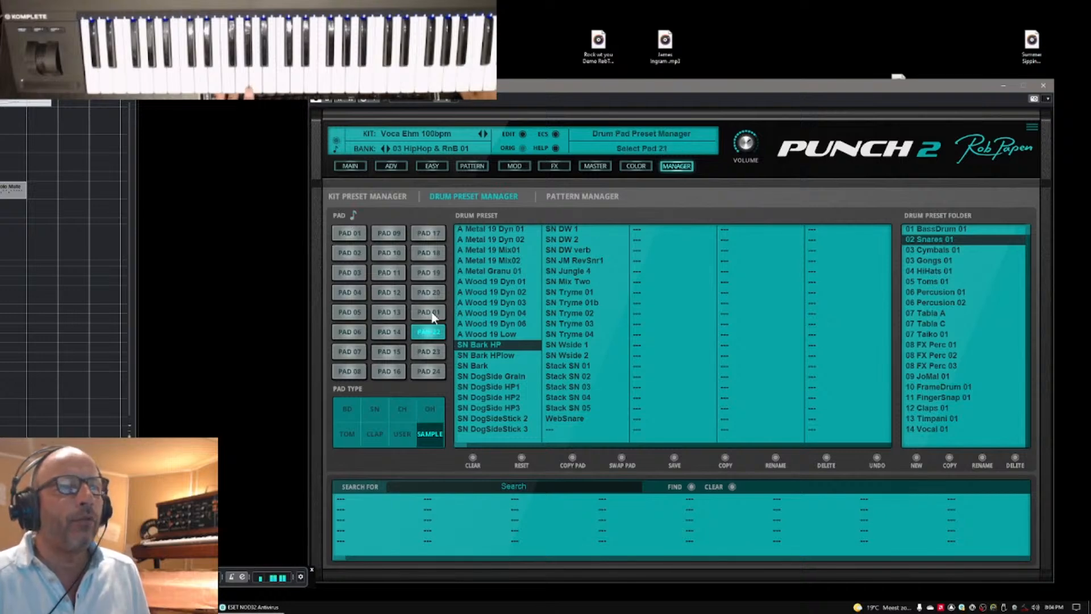
pyautogui.click(429, 292)
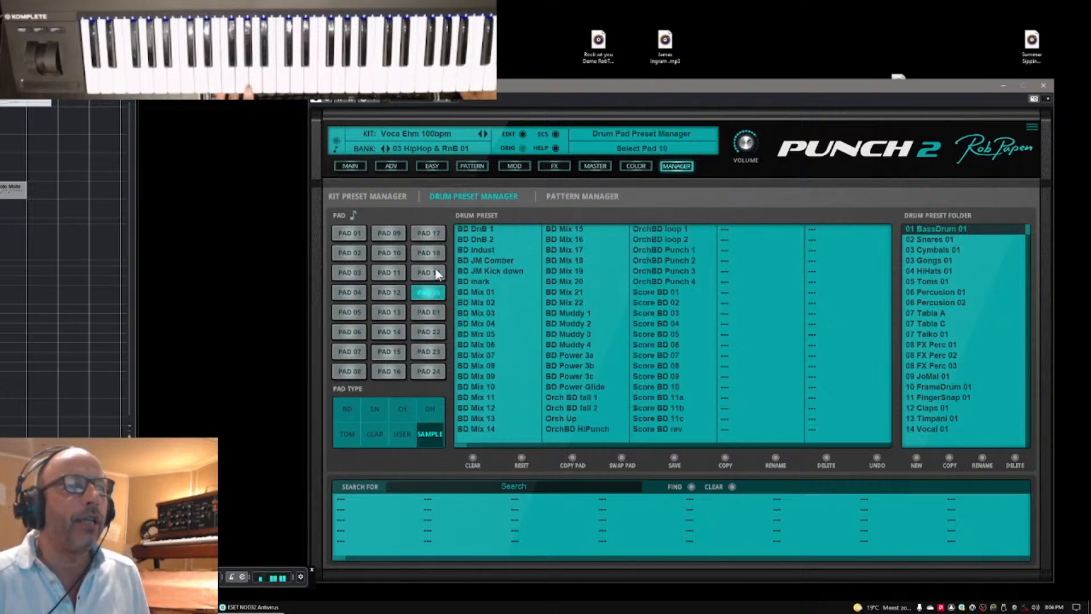
pyautogui.click(433, 272)
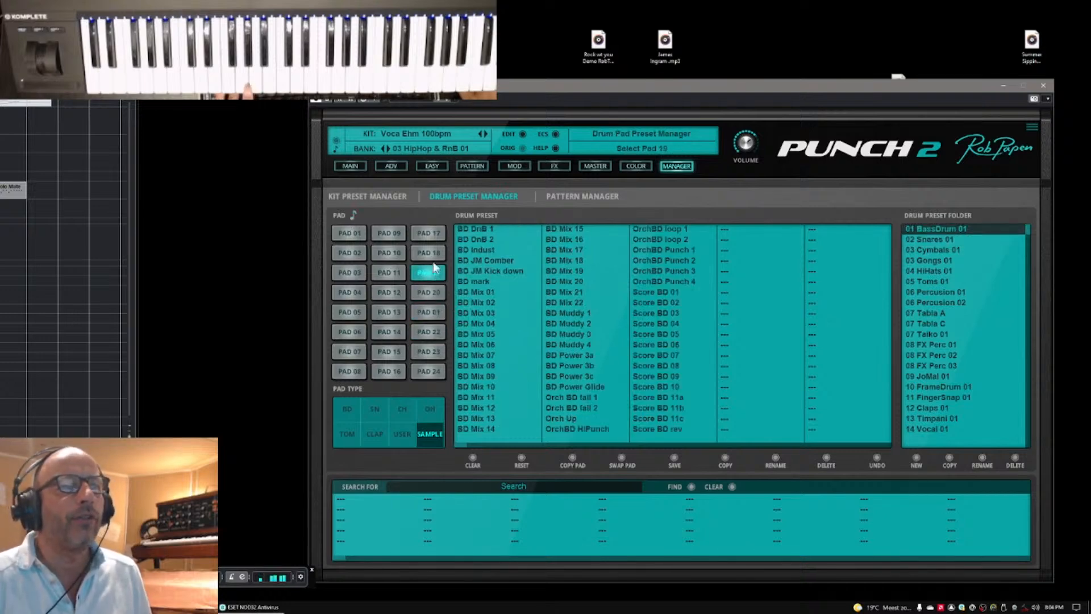
pyautogui.click(350, 237)
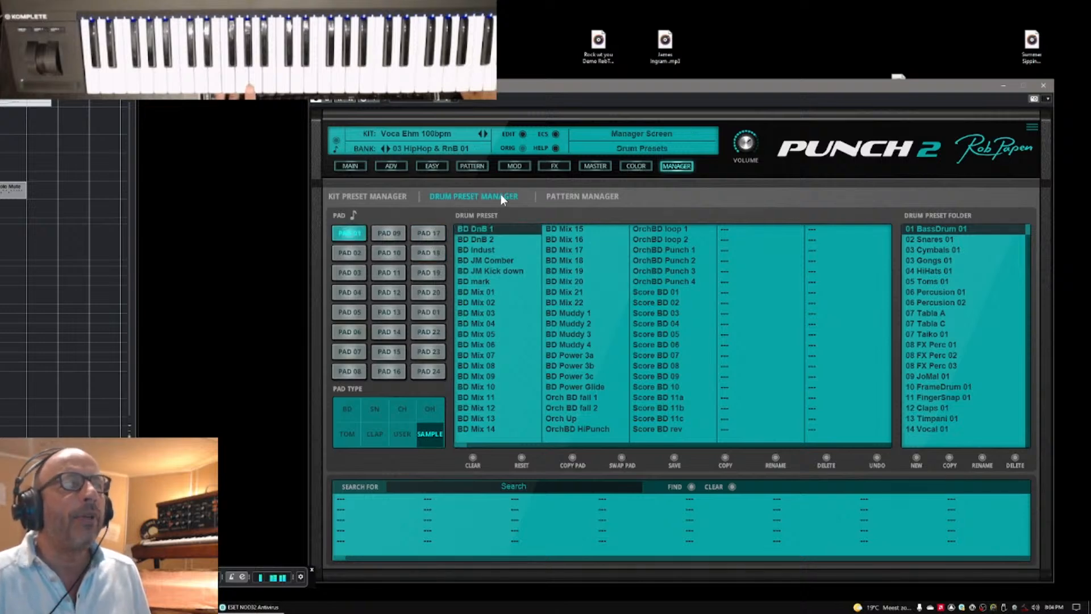
# Step: View the Kit Preset Manager and assign pad 22 to track 1 of Groove 1 on the pattern screen
pyautogui.click(386, 196)
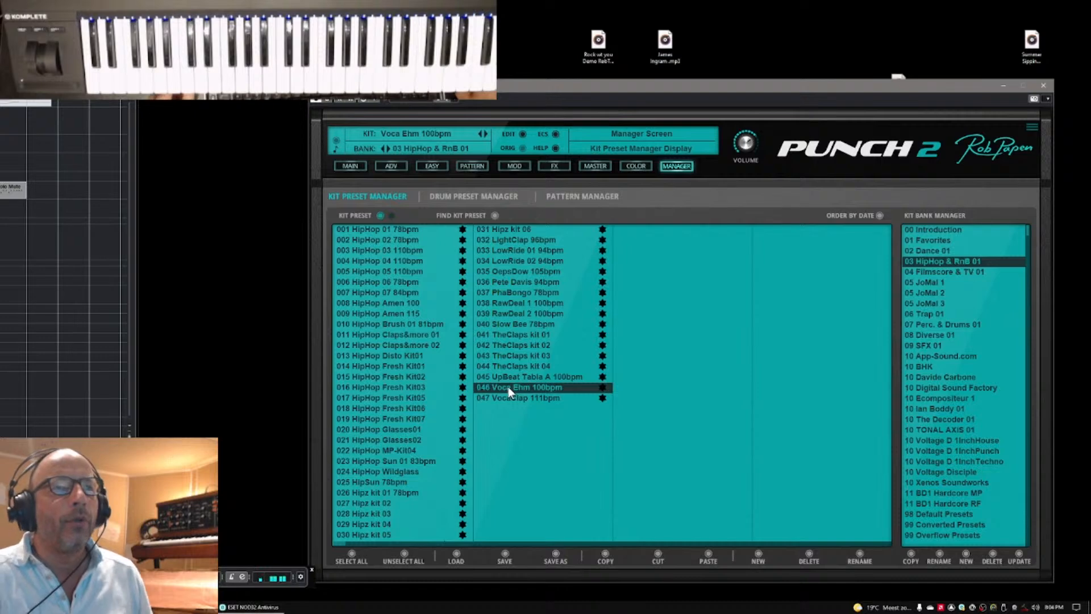
pyautogui.click(507, 322)
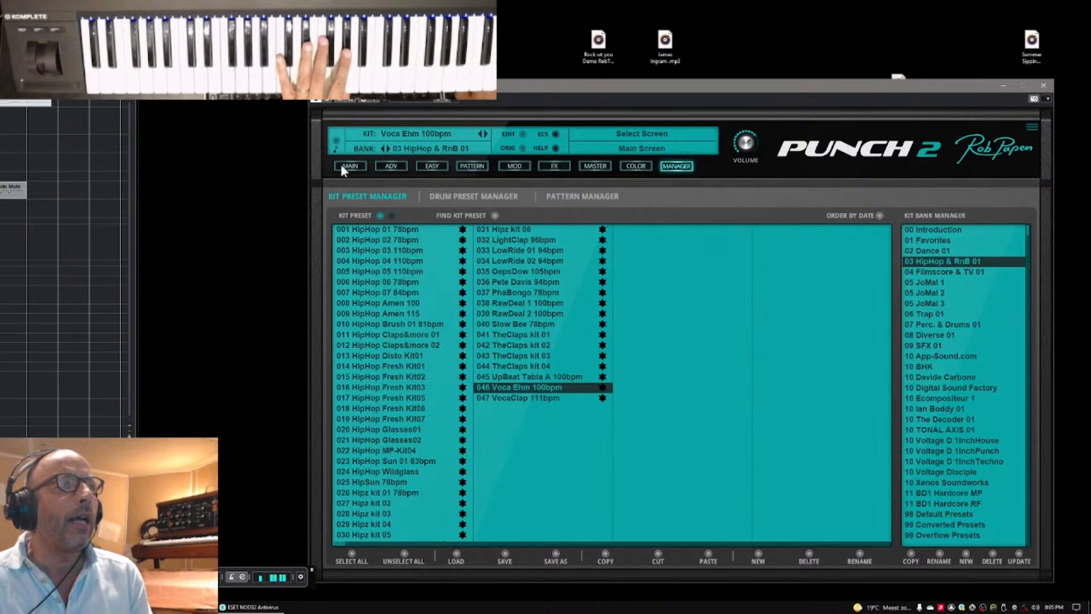
pyautogui.click(479, 166)
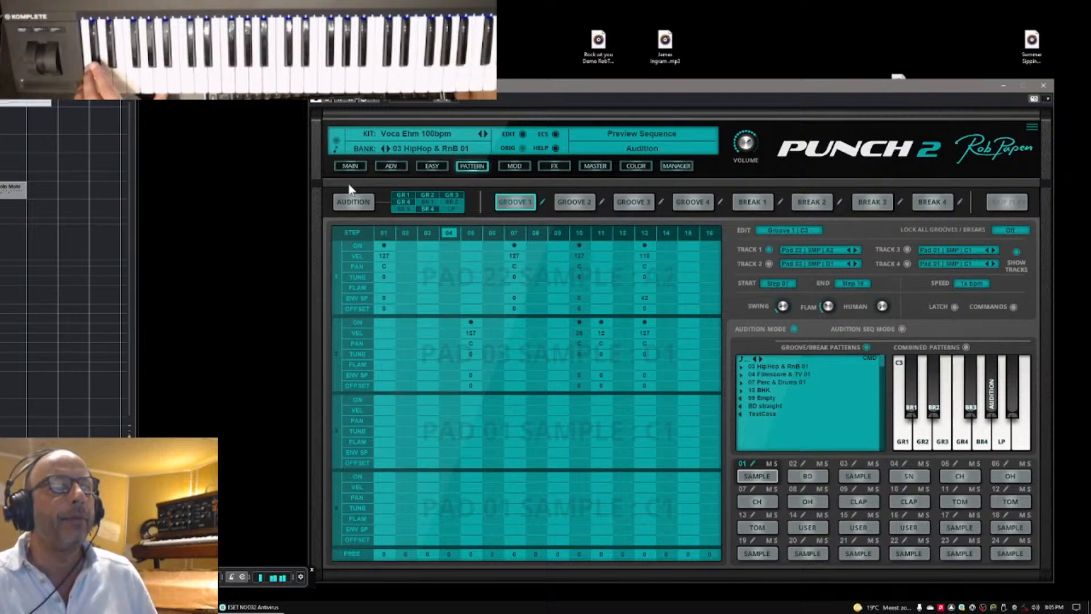
# Step: Open pad 01 for editing from the main pad overview and view its sample layers B and A
pyautogui.click(349, 164)
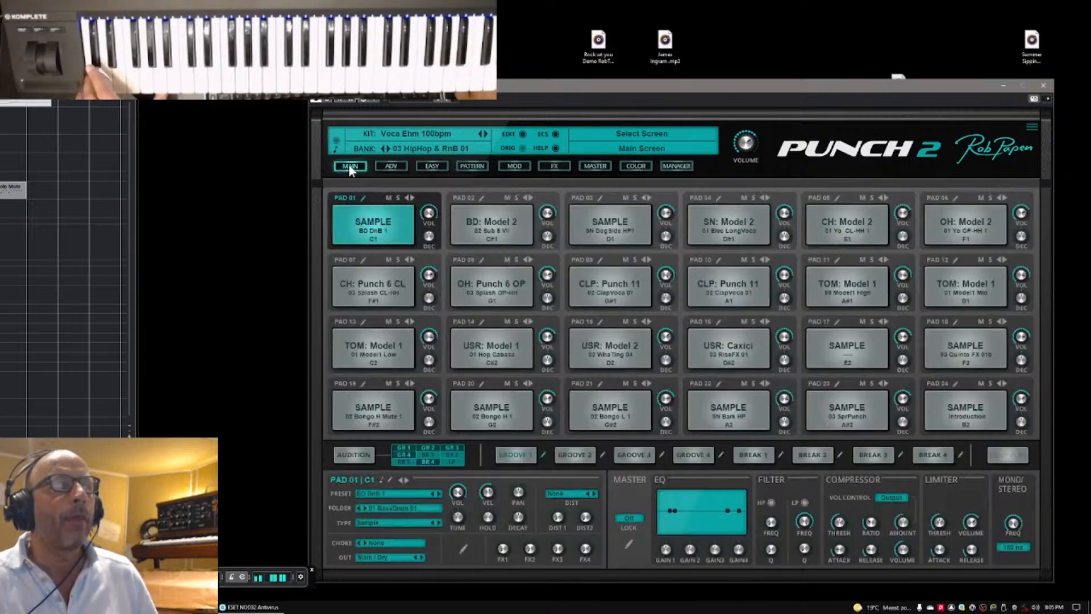
pyautogui.click(362, 197)
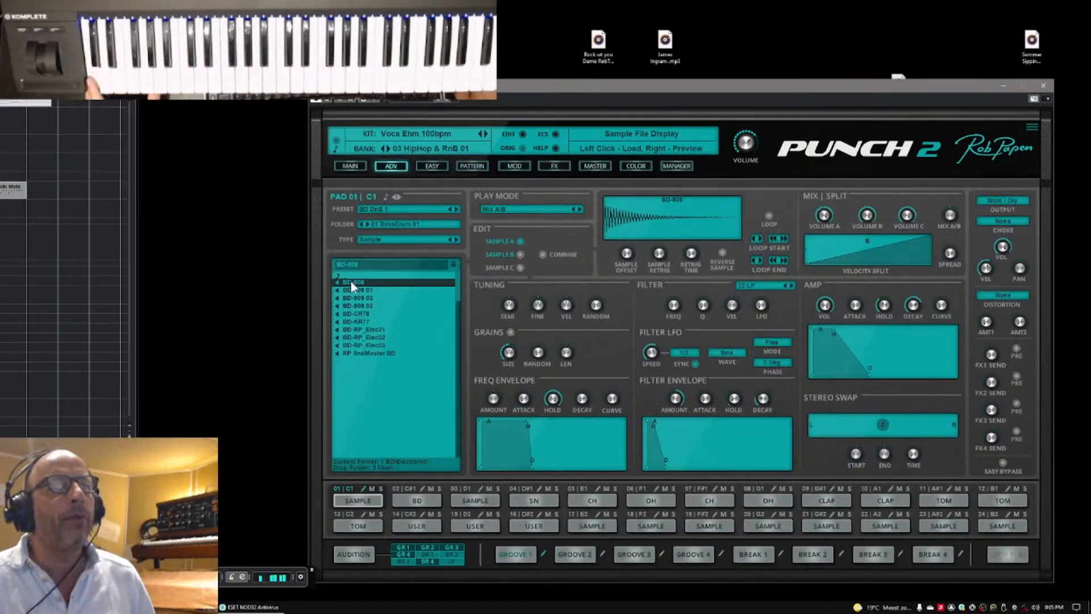
pyautogui.click(520, 254)
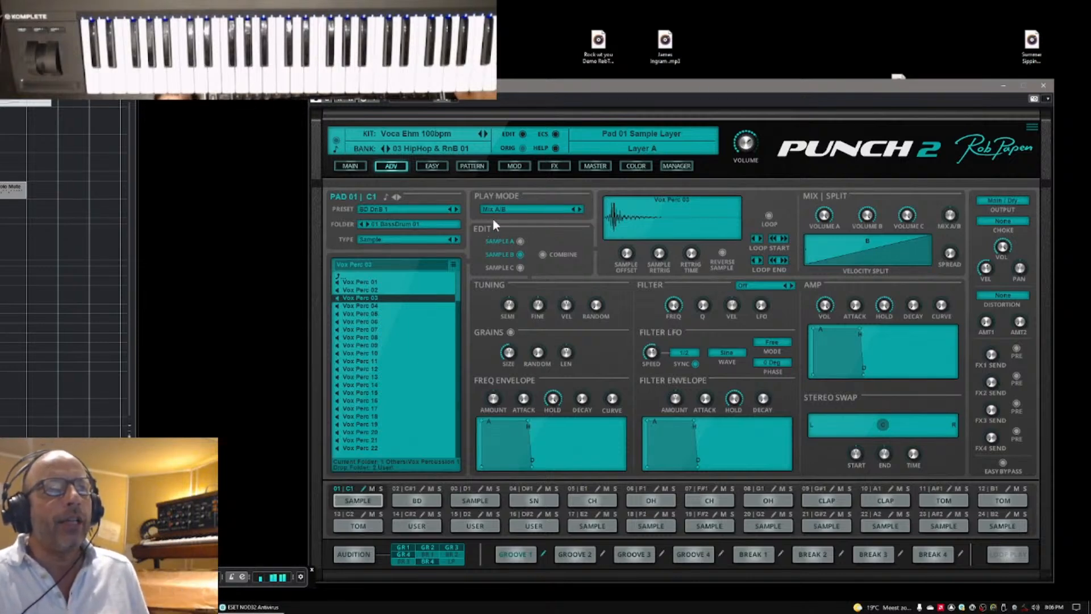
pyautogui.click(520, 241)
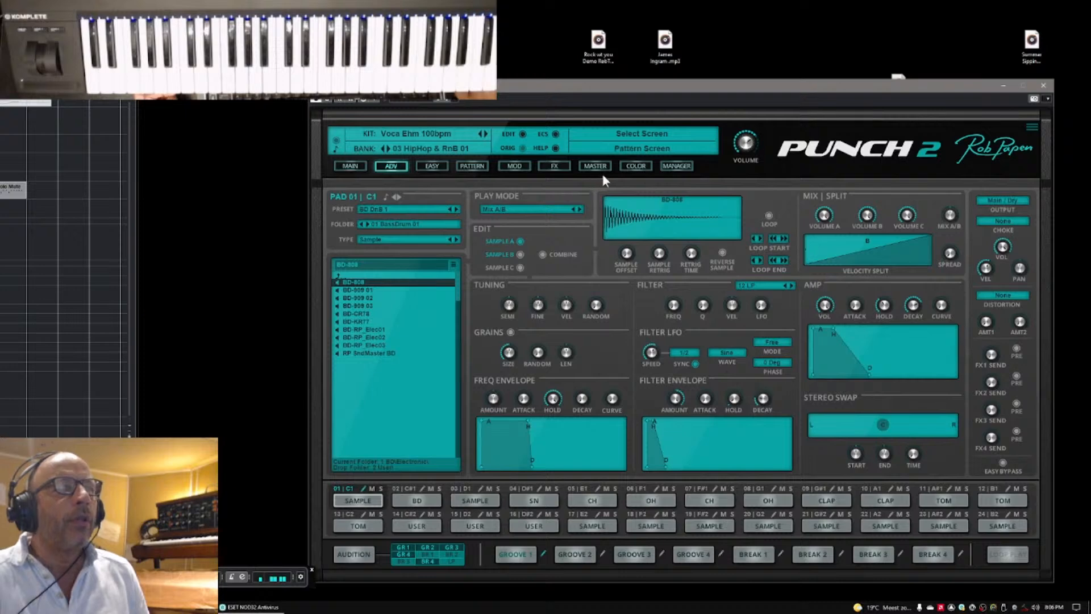
# Step: Show the FX screen and enable Punch 1 FX Mode
pyautogui.click(555, 167)
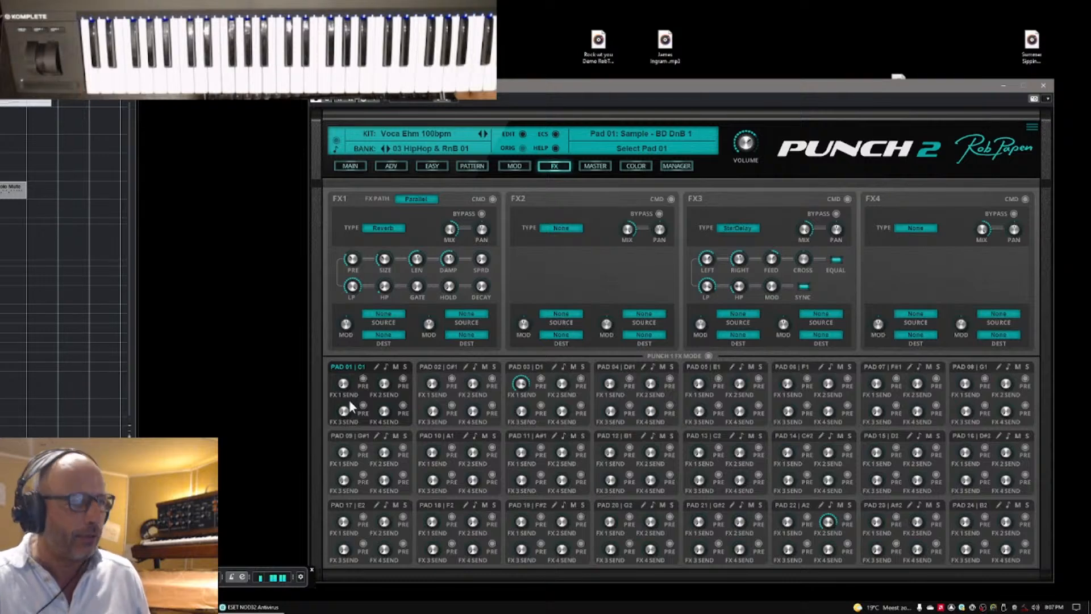
pyautogui.click(708, 356)
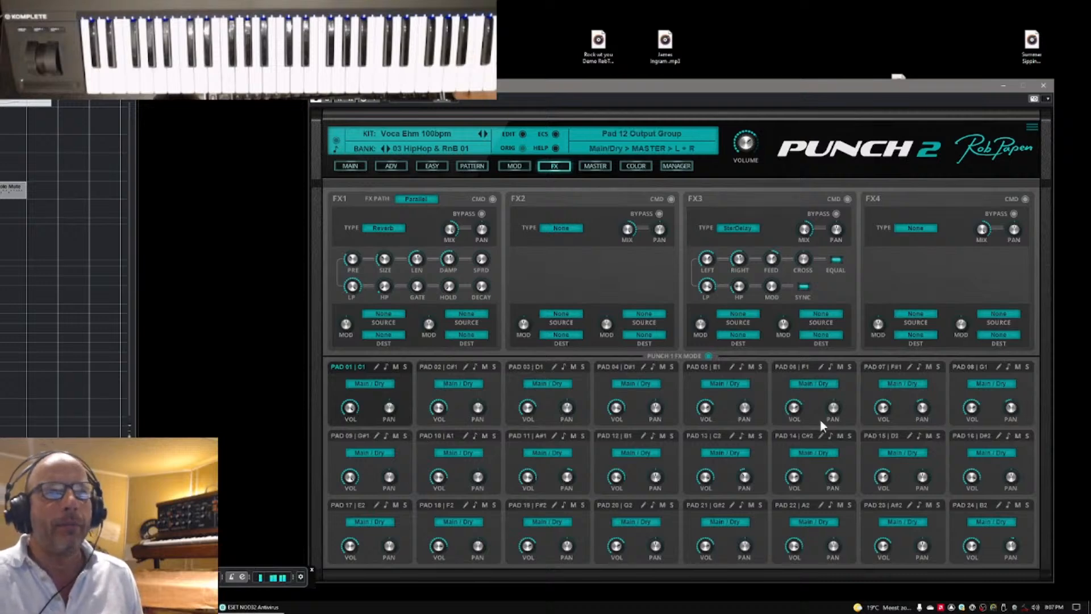
# Step: Turn off Punch 1 FX Mode and return to the main pad overview
pyautogui.click(707, 356)
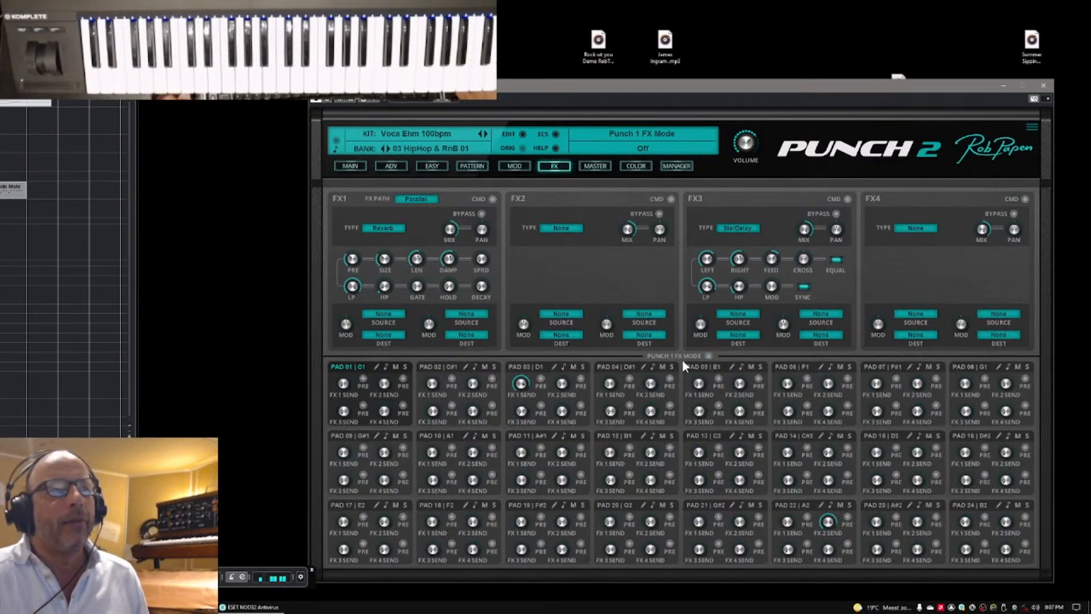
pyautogui.click(351, 166)
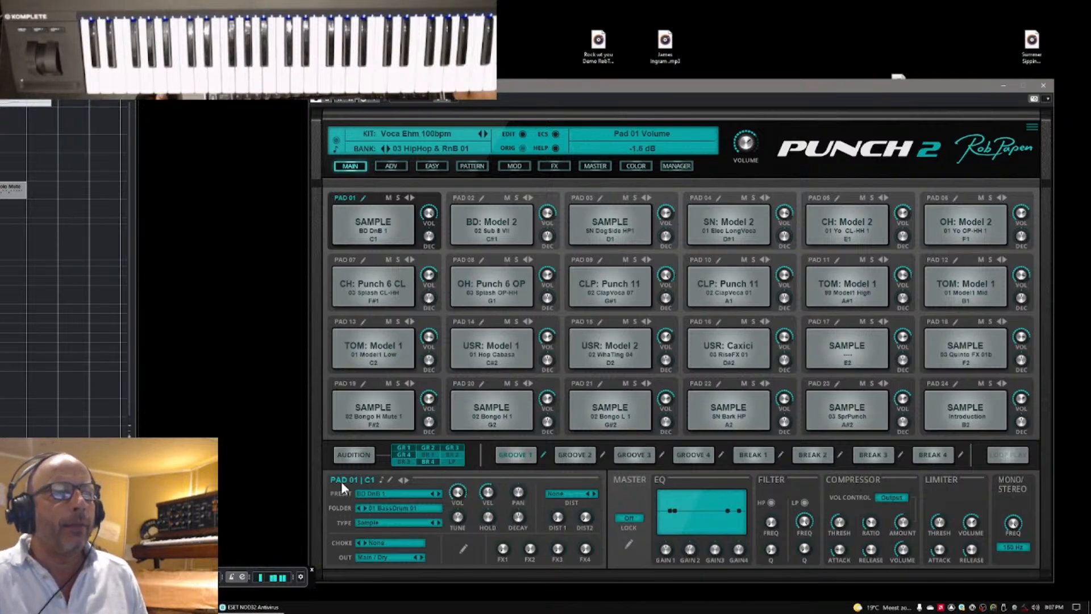
# Step: Select pad 03 in the pad overview and preview its sound several times
pyautogui.click(493, 200)
pyautogui.click(615, 199)
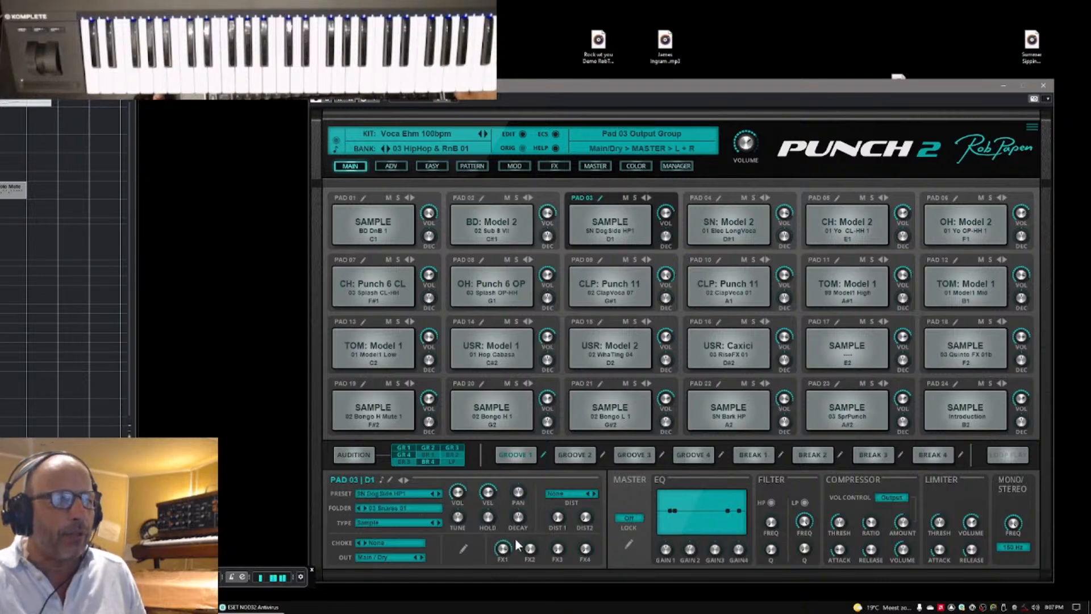
pyautogui.click(380, 480)
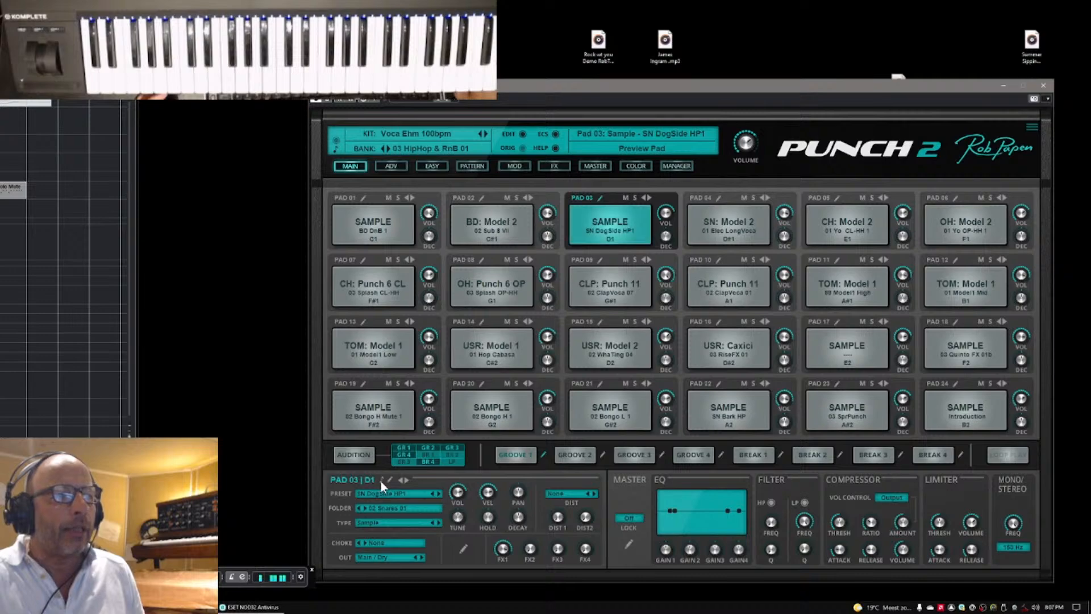
pyautogui.click(380, 479)
pyautogui.click(380, 479)
pyautogui.click(380, 479)
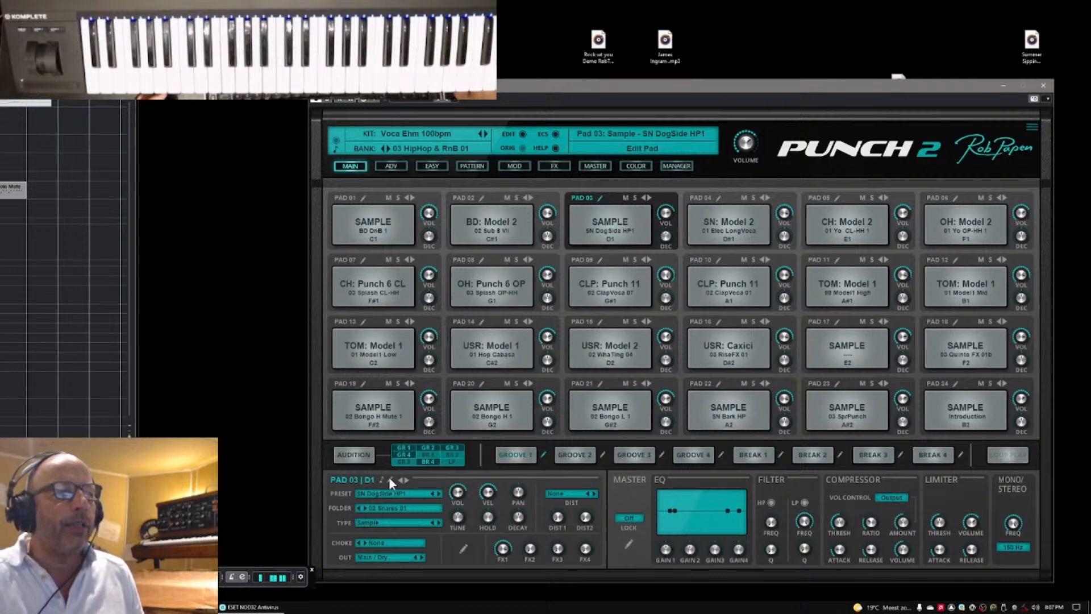
# Step: Open pad 03 for editing and reshape Sample A's filter envelope, adjusting hold and decay and setting the amount to about -46%
pyautogui.click(390, 479)
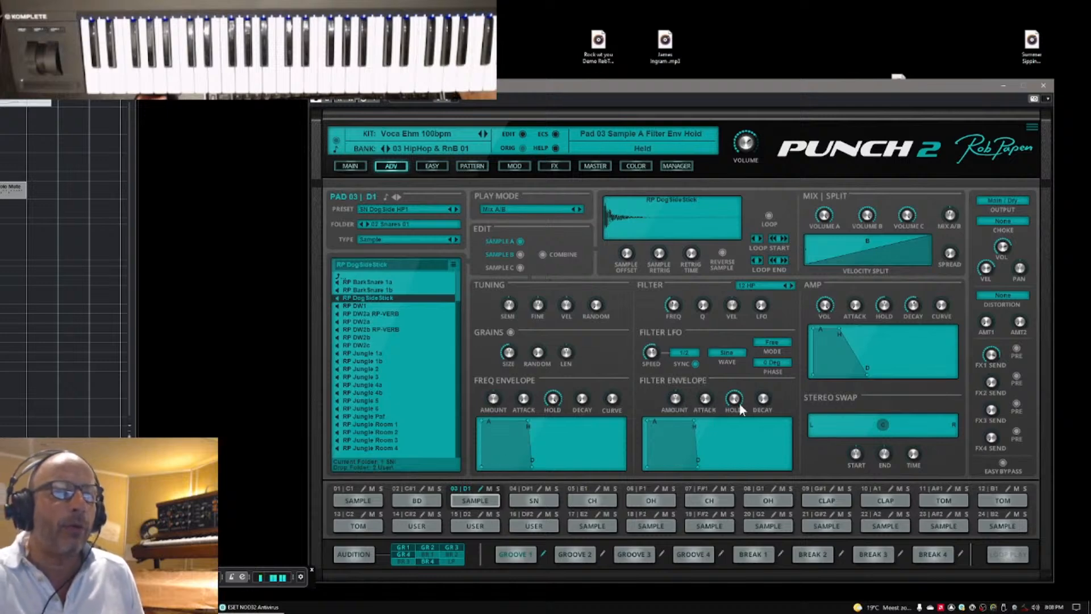
pyautogui.moveTo(736, 413); pyautogui.dragTo(739, 438)
pyautogui.moveTo(763, 397); pyautogui.dragTo(782, 359)
pyautogui.moveTo(736, 402); pyautogui.dragTo(737, 413)
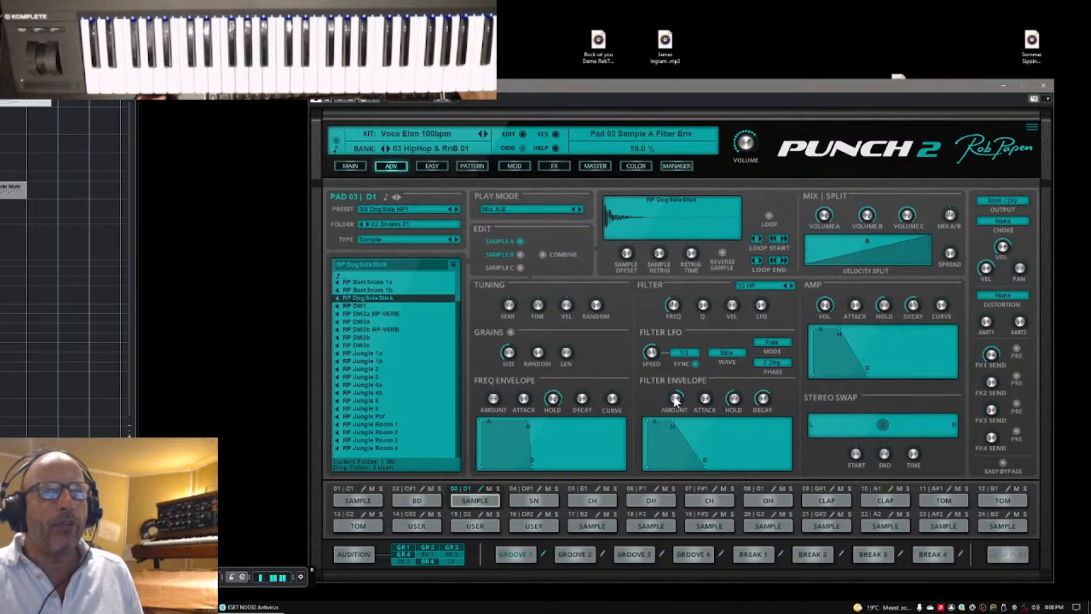
pyautogui.moveTo(683, 436)
pyautogui.mouseDown()
pyautogui.moveTo(694, 452)
pyautogui.moveTo(671, 459)
pyautogui.moveTo(700, 457)
pyautogui.moveTo(685, 429)
pyautogui.mouseUp()
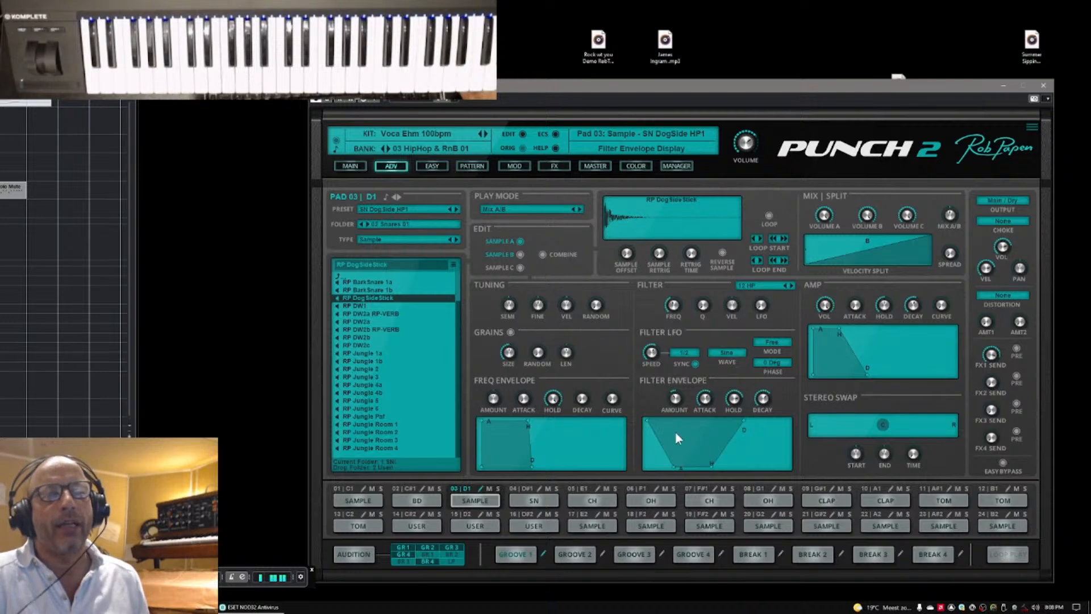
pyautogui.moveTo(675, 407)
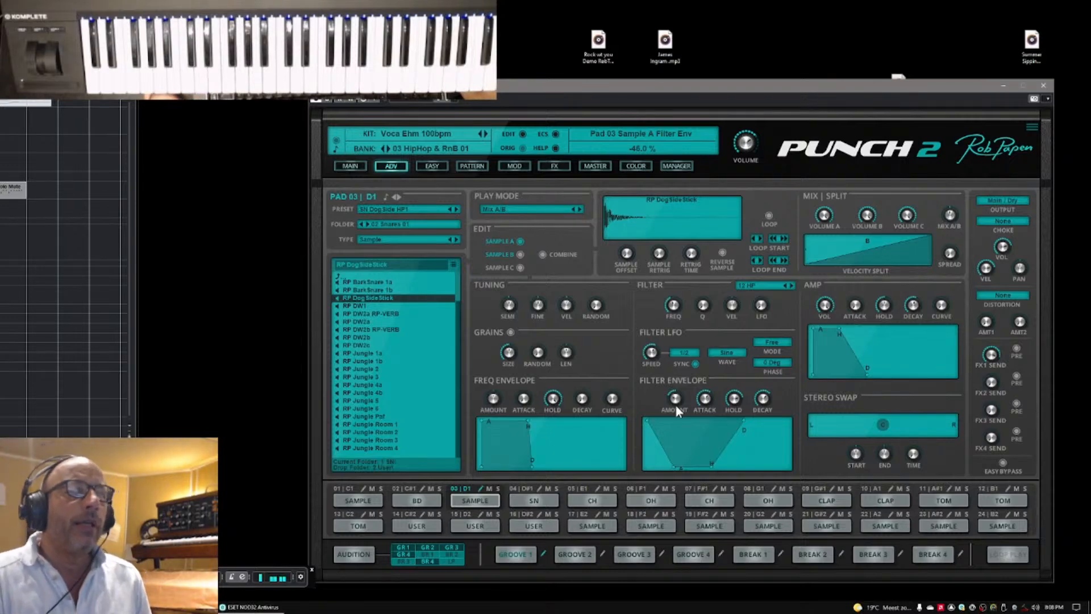
# Step: Return to the main pad overview, and briefly show the DAW's mixer before minimising it
pyautogui.click(352, 165)
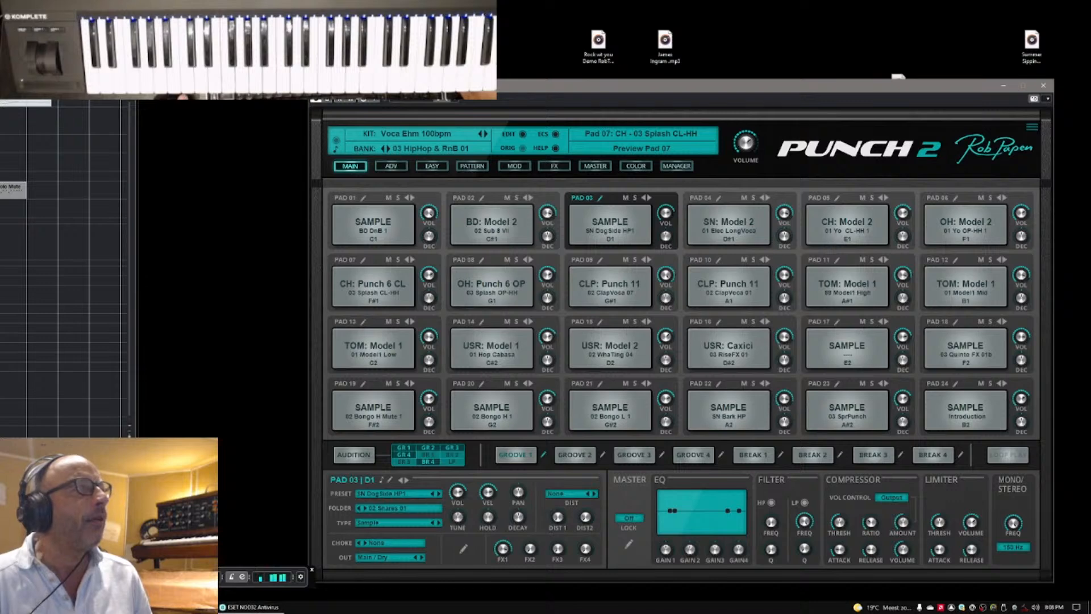
pyautogui.press('F3')
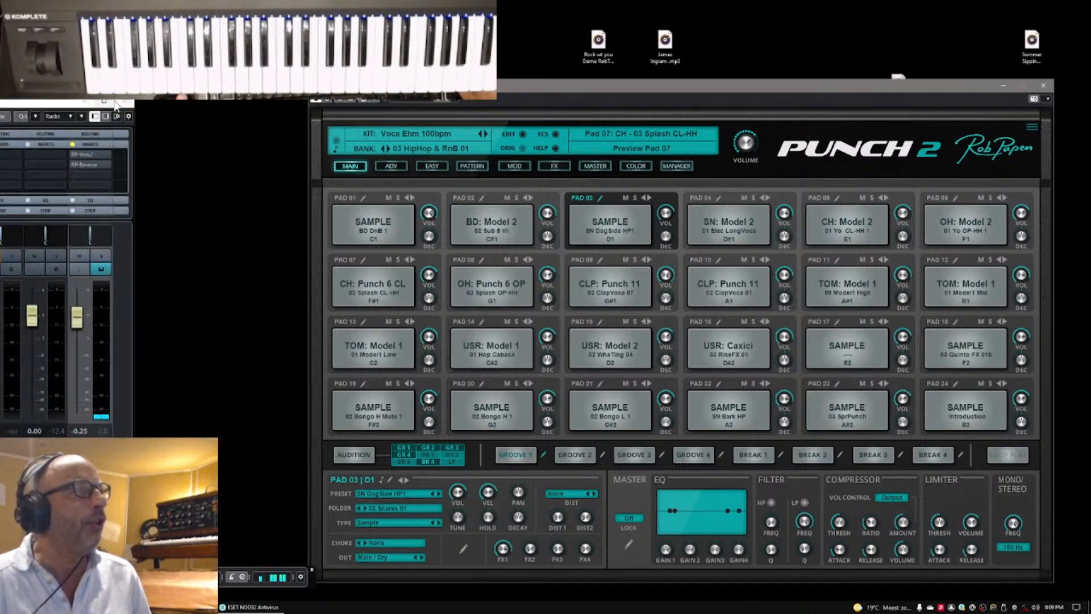
pyautogui.click(84, 107)
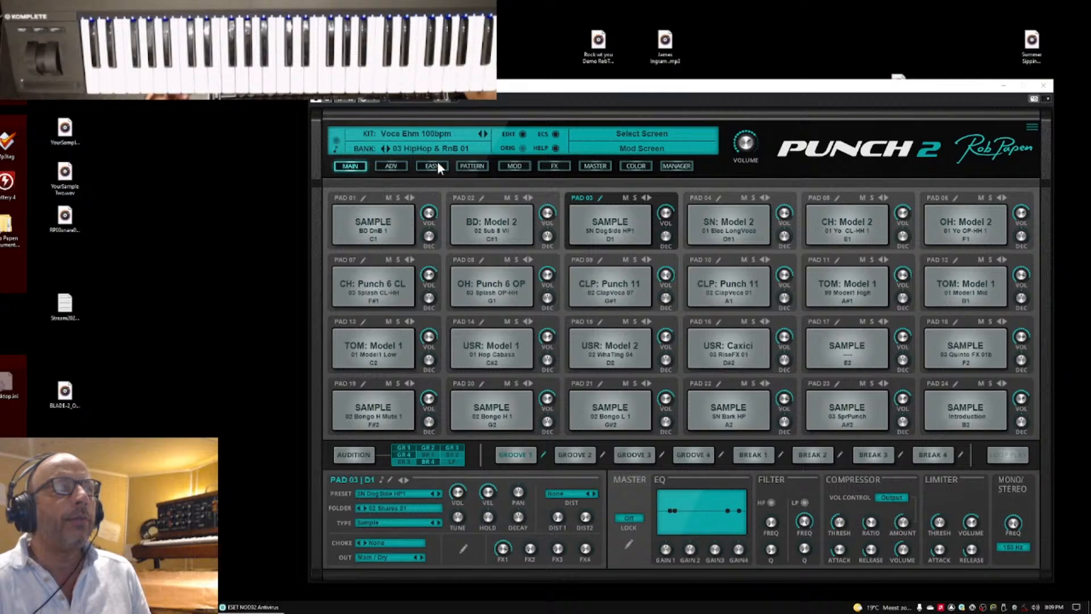
# Step: Load the kit KR-55 maybe from the 98 Default Presets bank and show it in the main pad overview
pyautogui.click(555, 166)
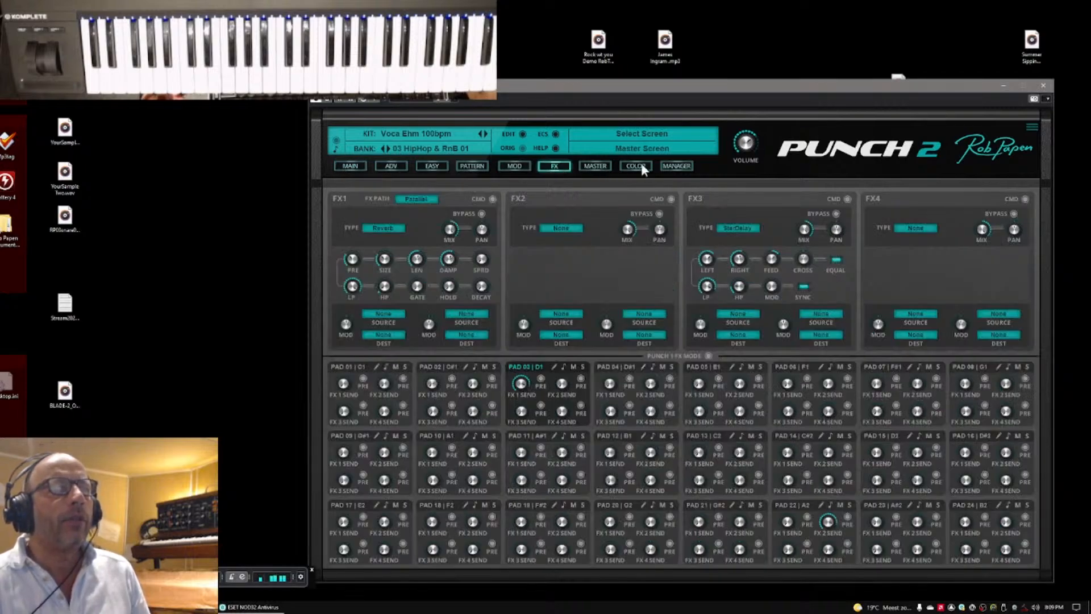
pyautogui.click(673, 168)
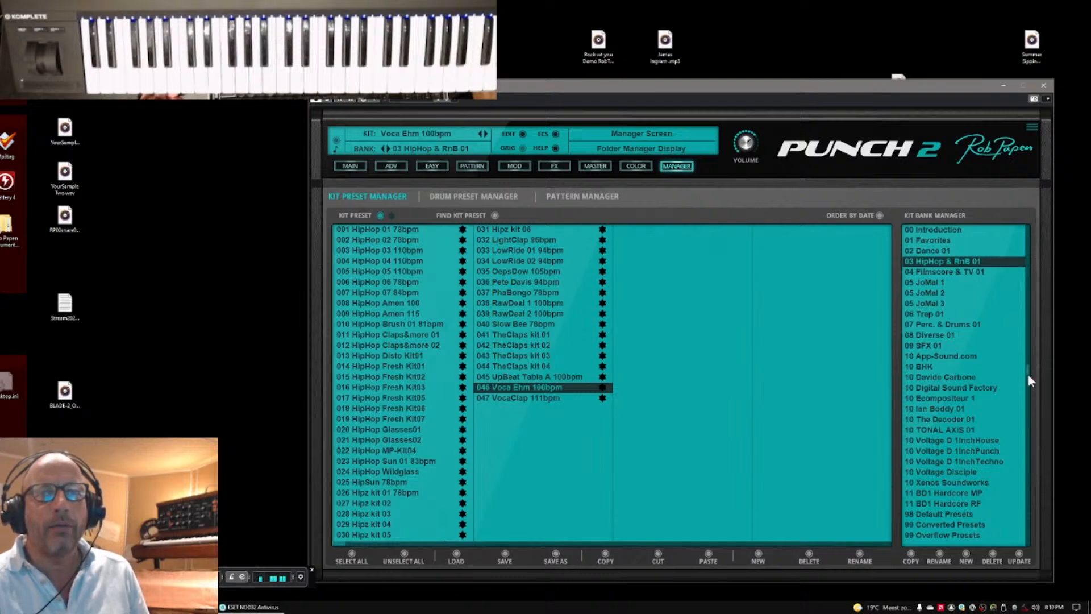
pyautogui.moveTo(1028, 374); pyautogui.dragTo(1034, 534)
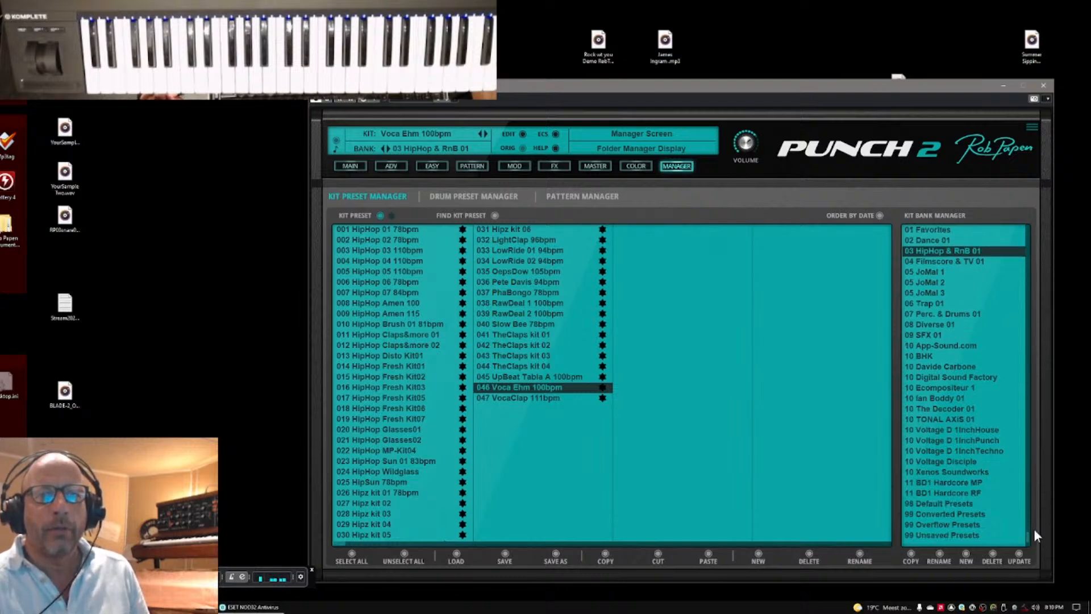
pyautogui.click(928, 504)
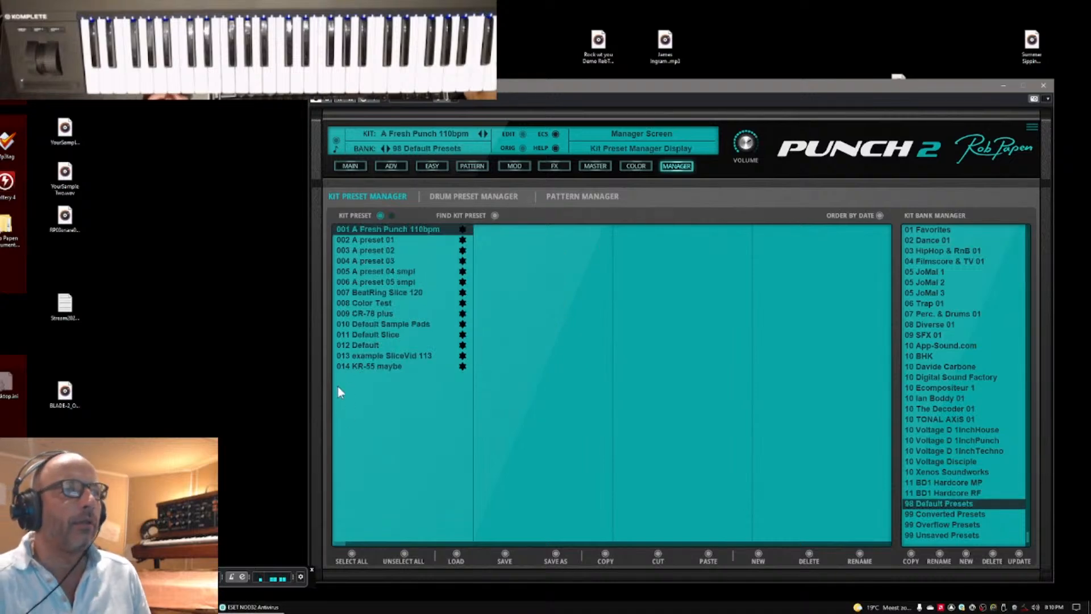
pyautogui.click(357, 368)
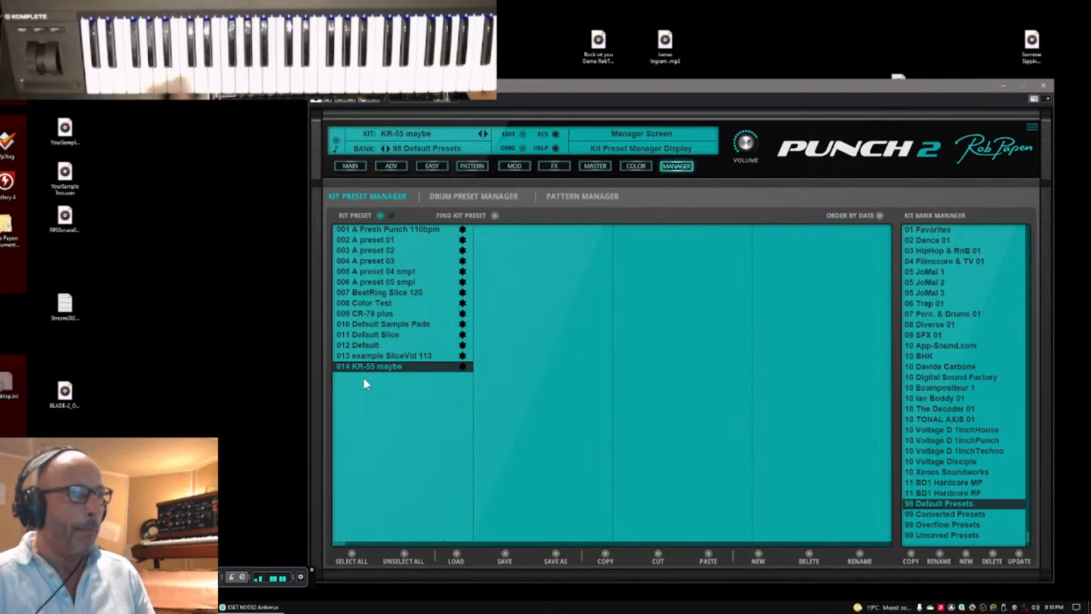
pyautogui.moveTo(738, 152)
pyautogui.click(351, 165)
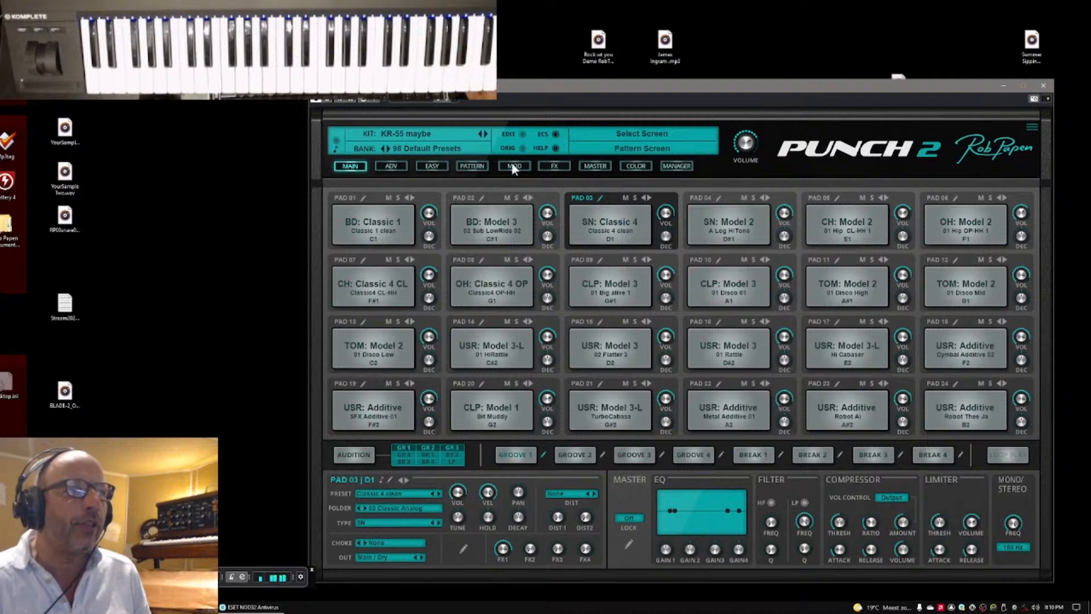
# Step: Audition ElecTrain and DanceKit 01, 08 and 09 from the 02 Dance 01 bank, and finish by loading Punch disco 127bpm
pyautogui.click(674, 166)
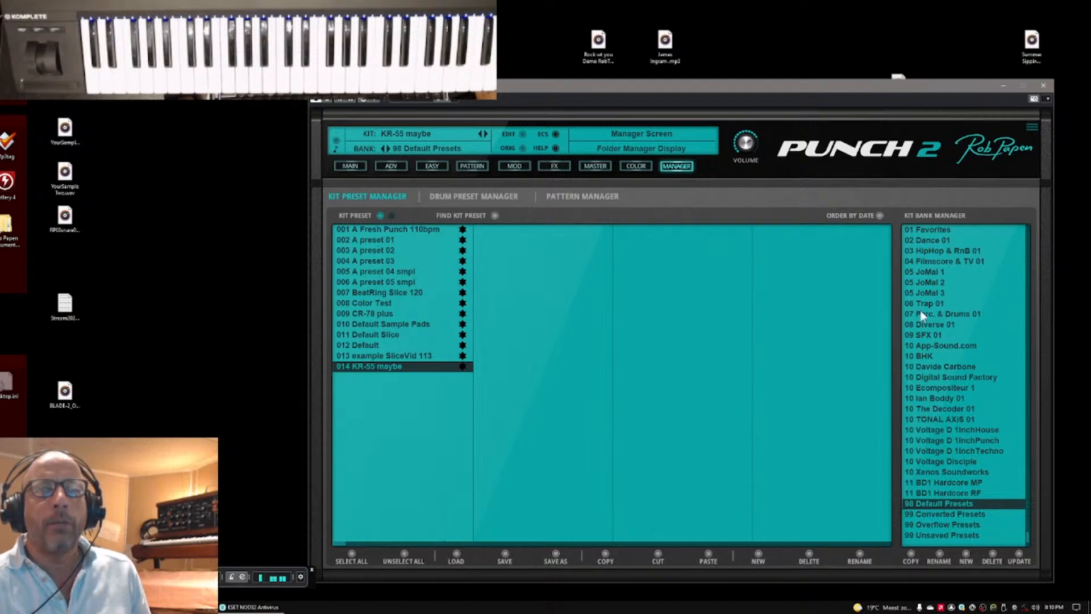
pyautogui.click(919, 241)
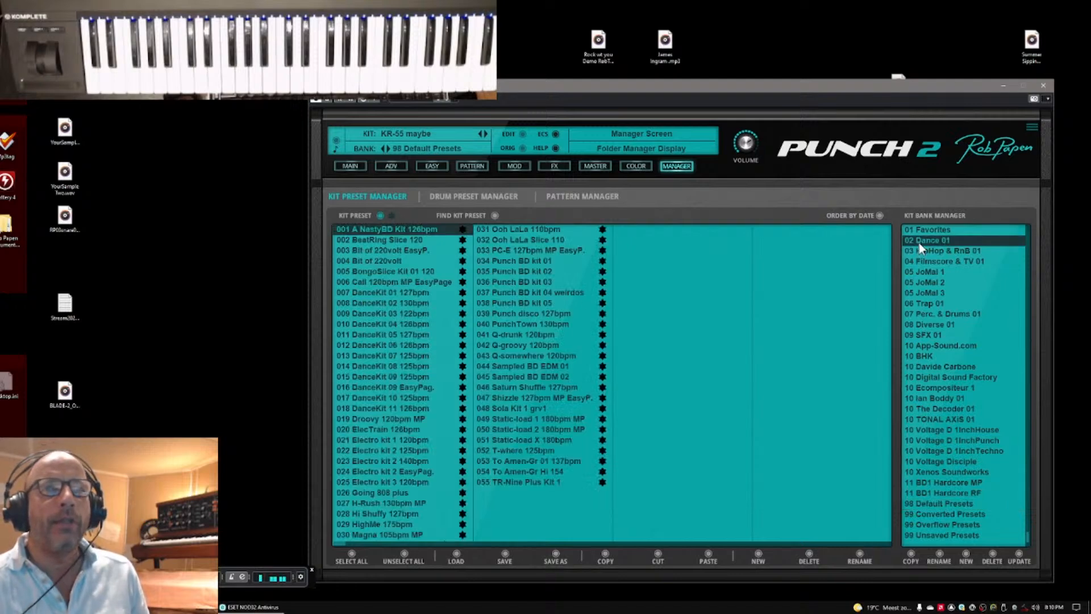
pyautogui.click(360, 431)
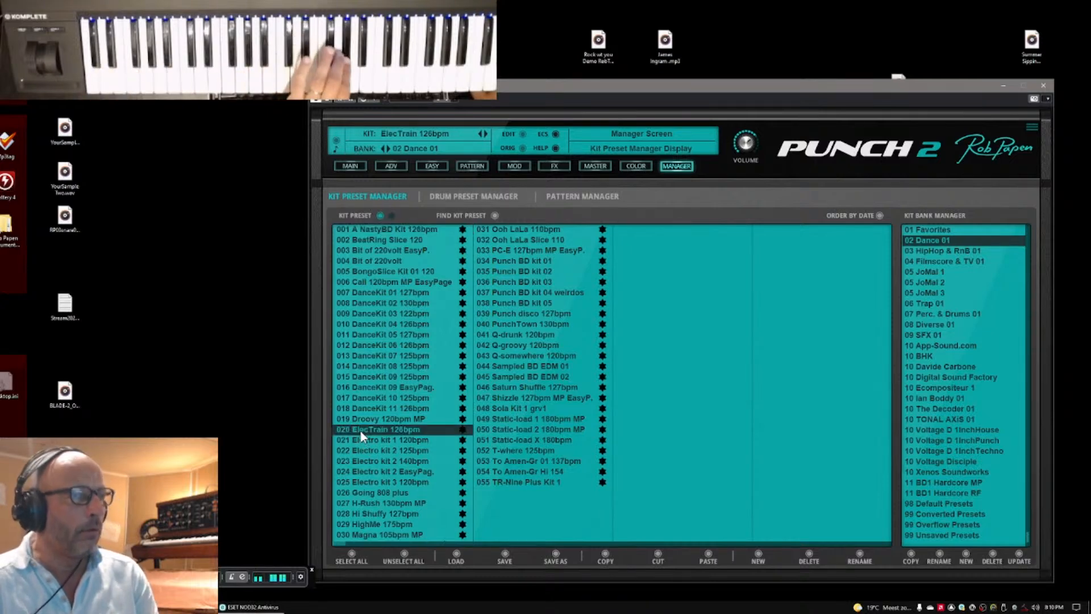
pyautogui.click(357, 292)
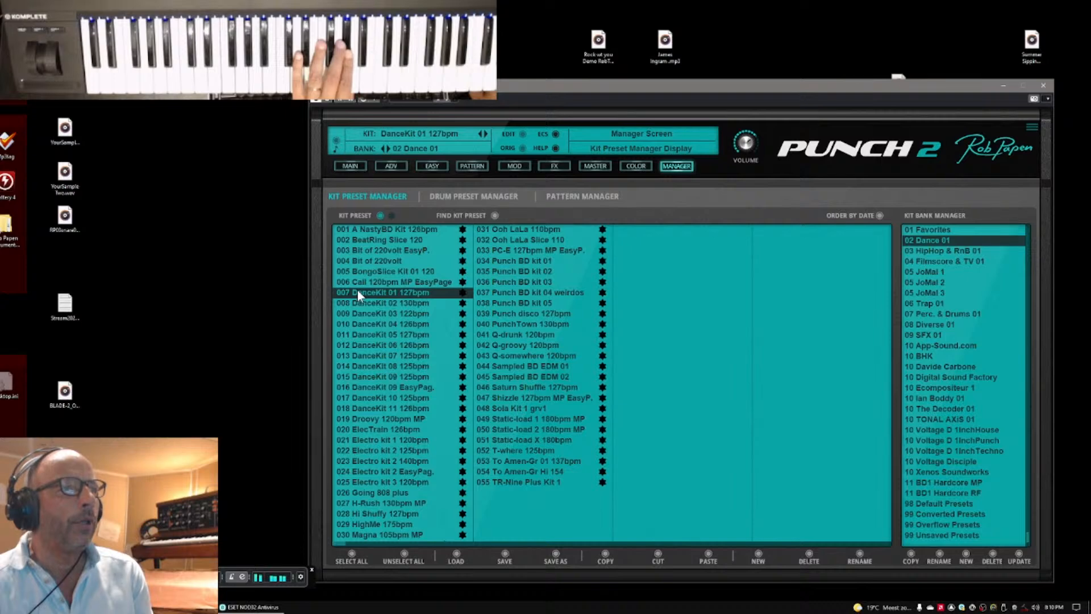
pyautogui.click(363, 366)
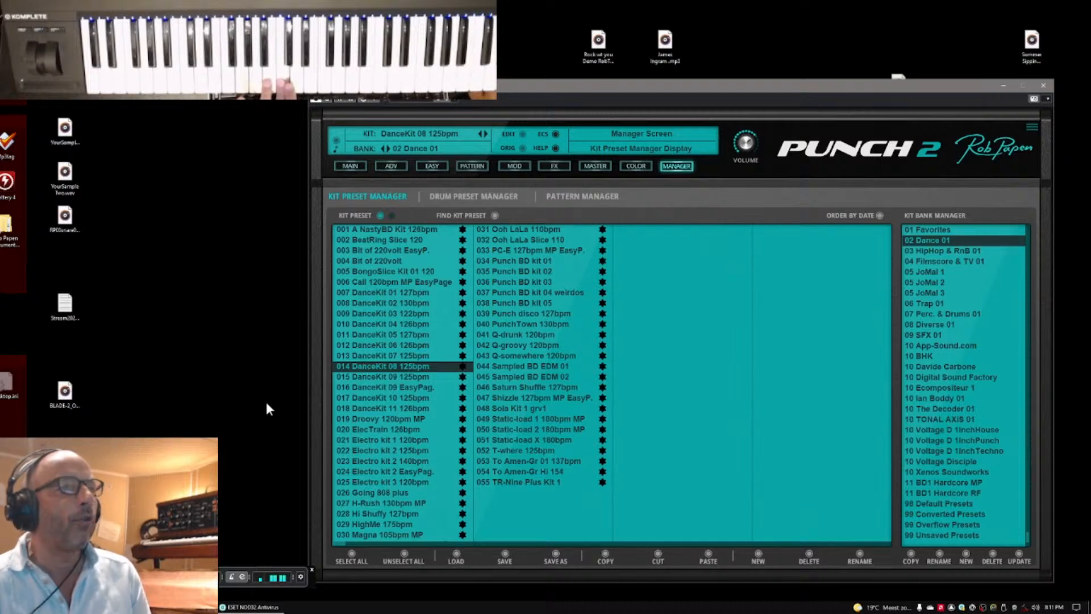
pyautogui.click(365, 380)
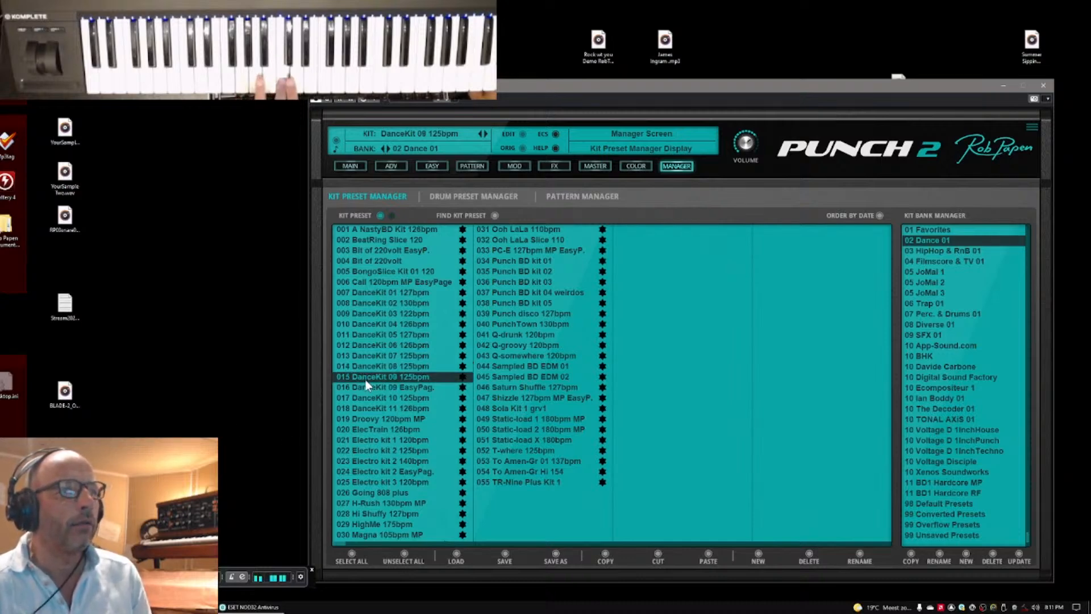
pyautogui.click(496, 315)
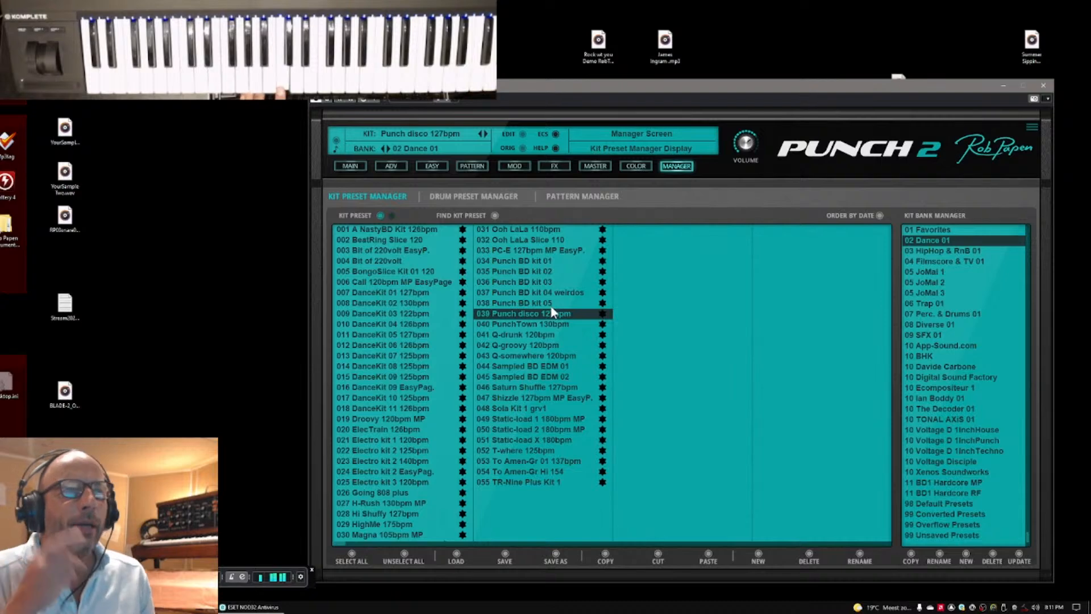
# Step: Open pad 01 for editing and set its bass drum model to BD Punch 01, checking the pad's velocity and volume
pyautogui.click(350, 165)
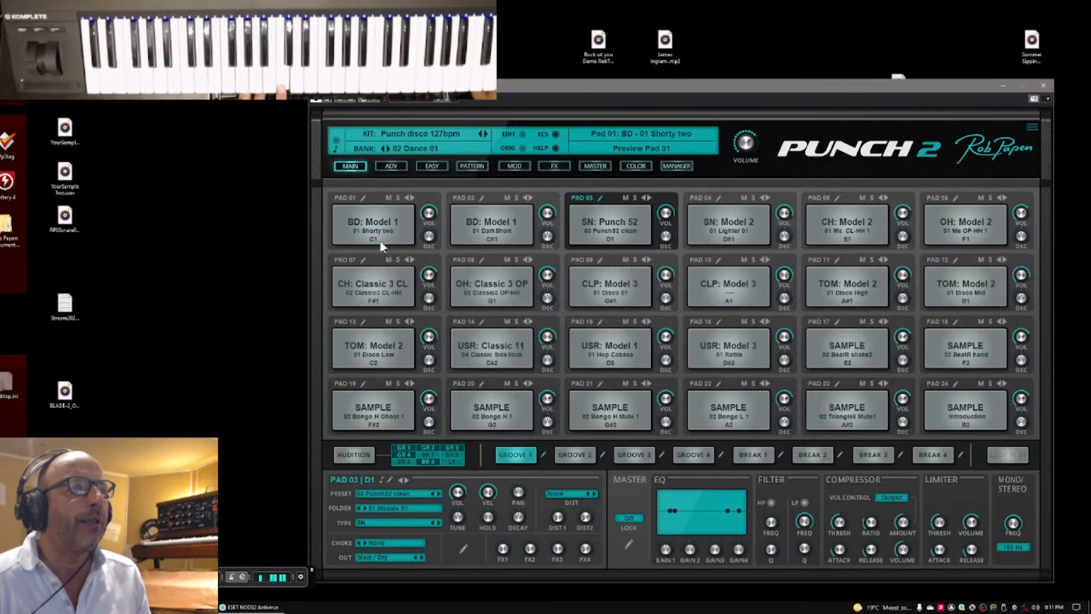
pyautogui.click(363, 198)
pyautogui.click(495, 209)
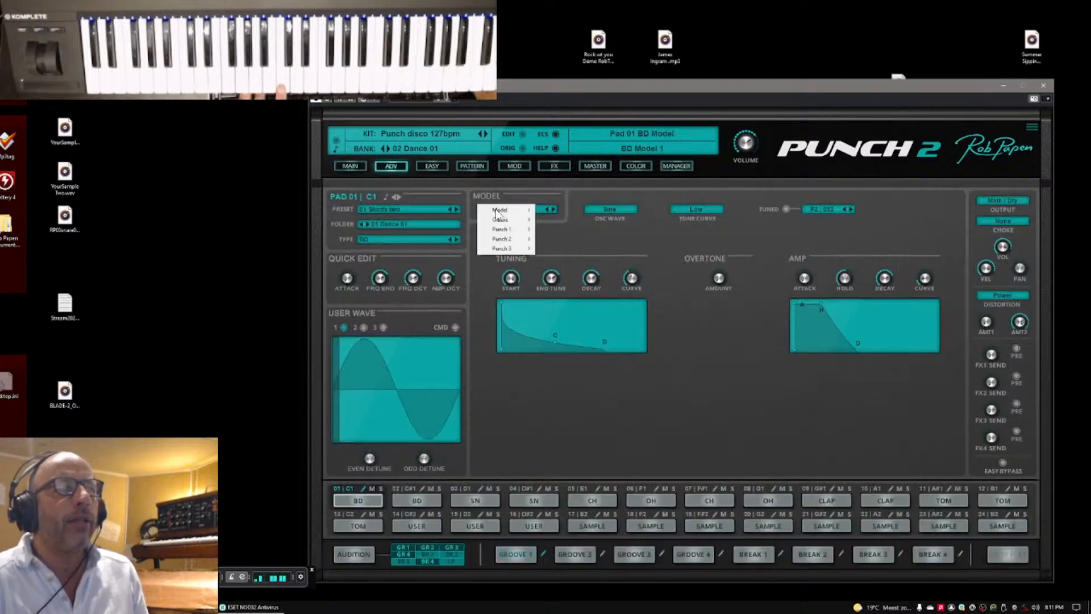
pyautogui.moveTo(505, 228)
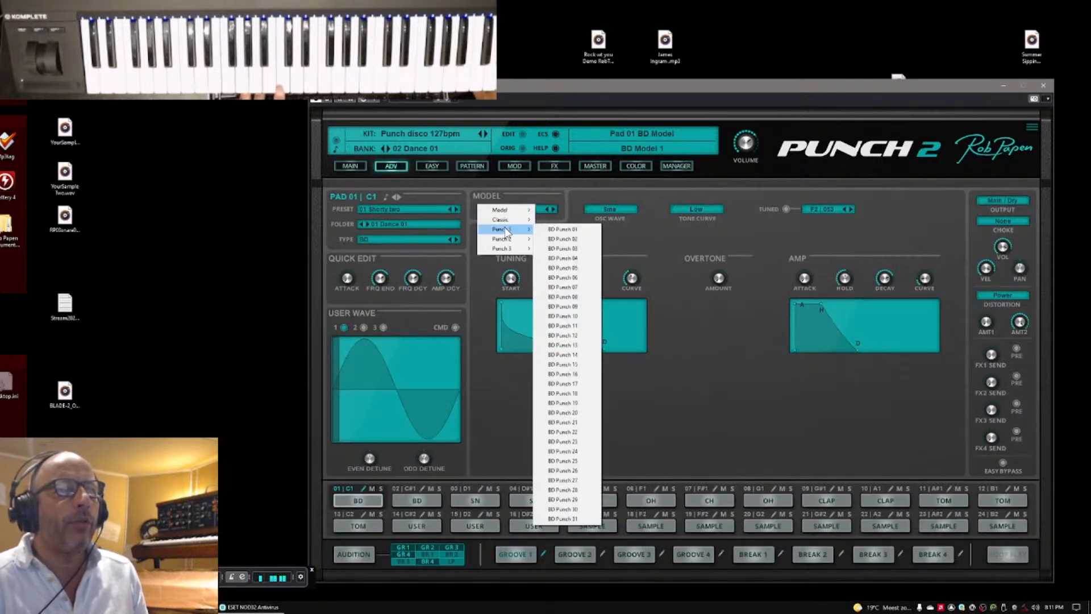
pyautogui.click(562, 229)
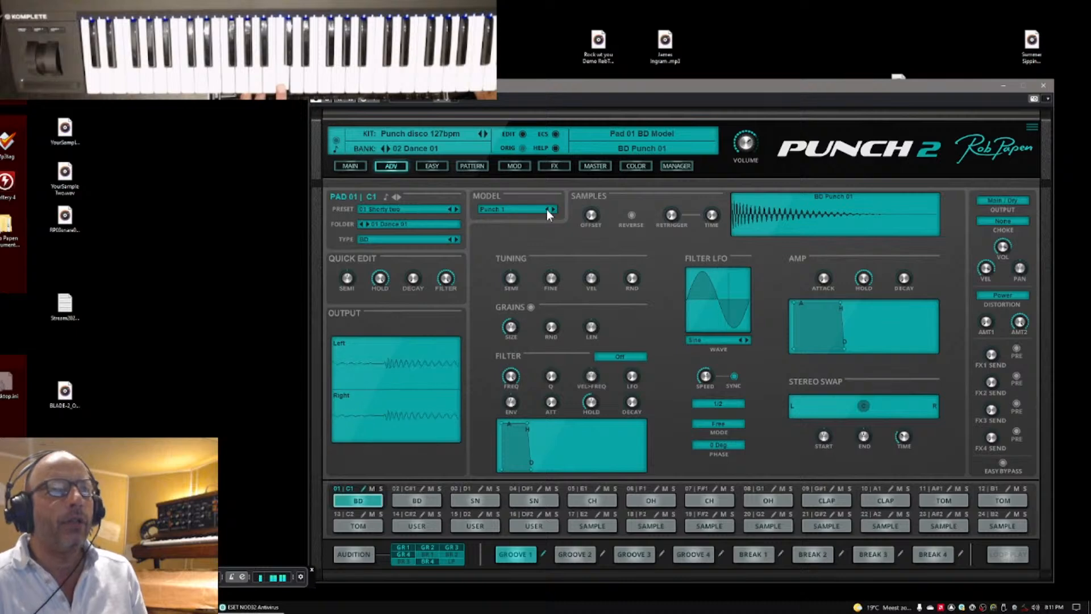
pyautogui.click(986, 268)
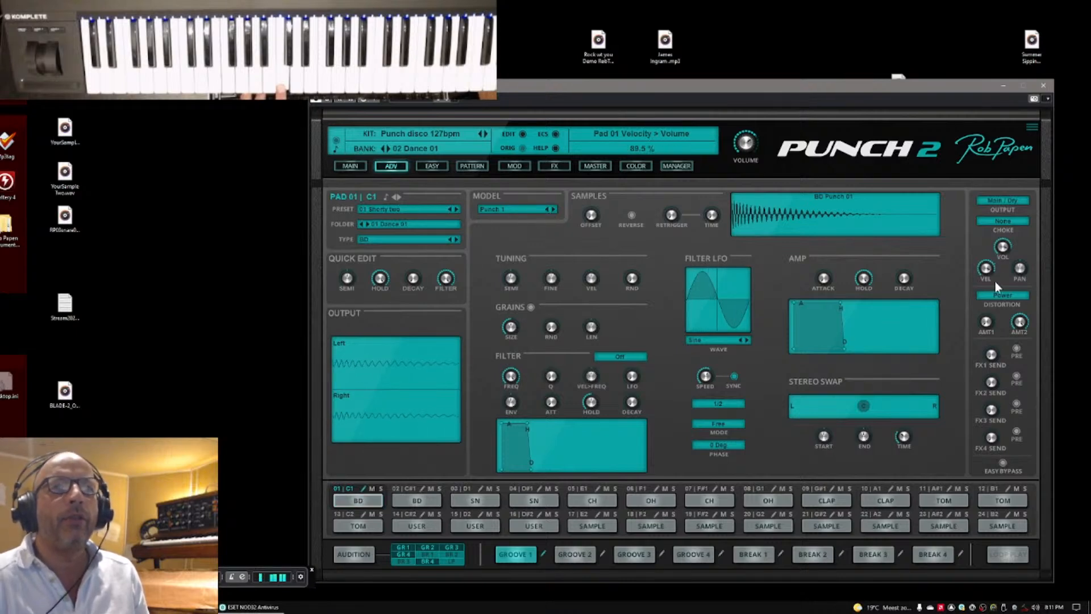
pyautogui.click(995, 250)
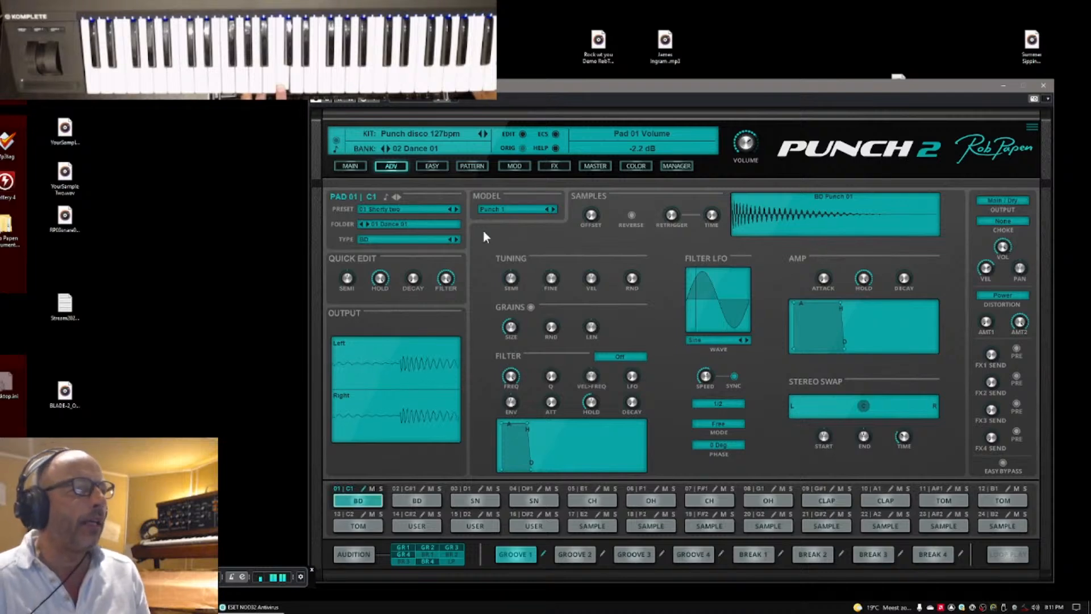
# Step: Switch pad 01 to the preset A Nice one A and change its model through BD Model 2 to BD Punch 01
pyautogui.click(455, 208)
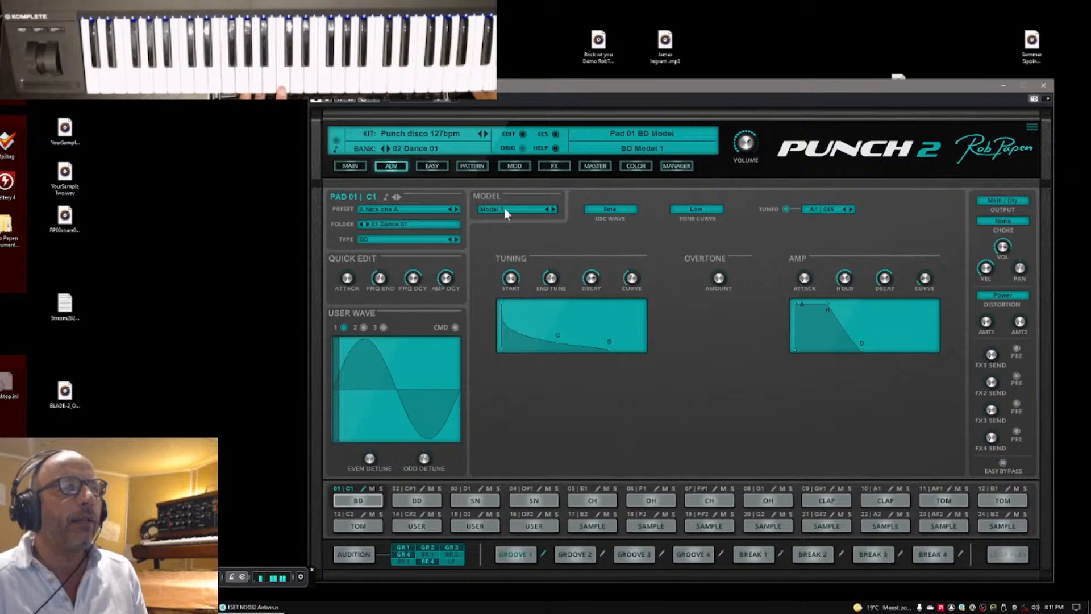
pyautogui.click(554, 209)
pyautogui.click(539, 209)
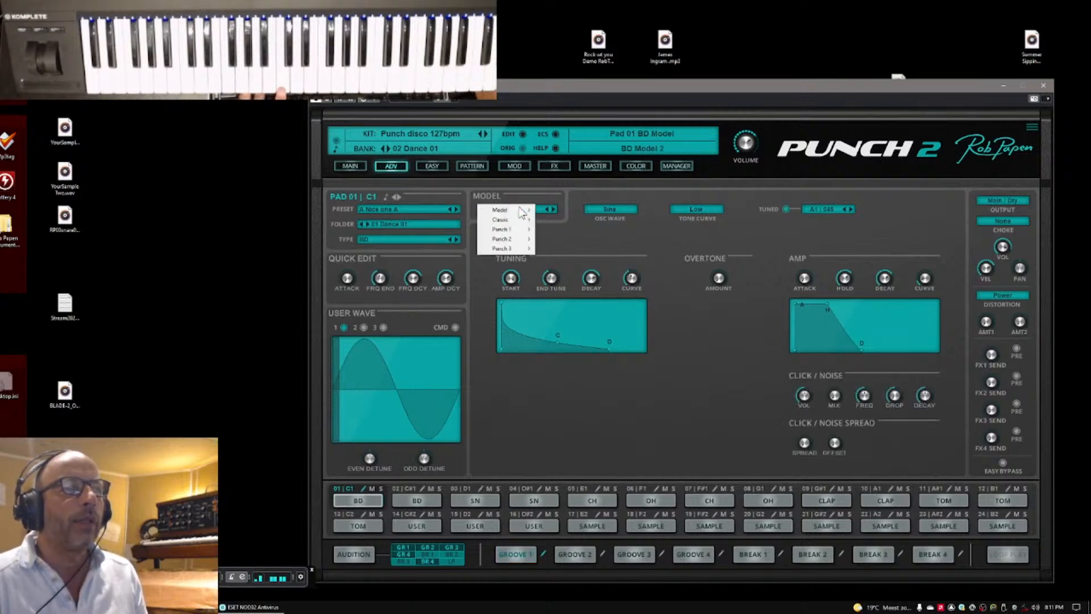
pyautogui.moveTo(503, 229)
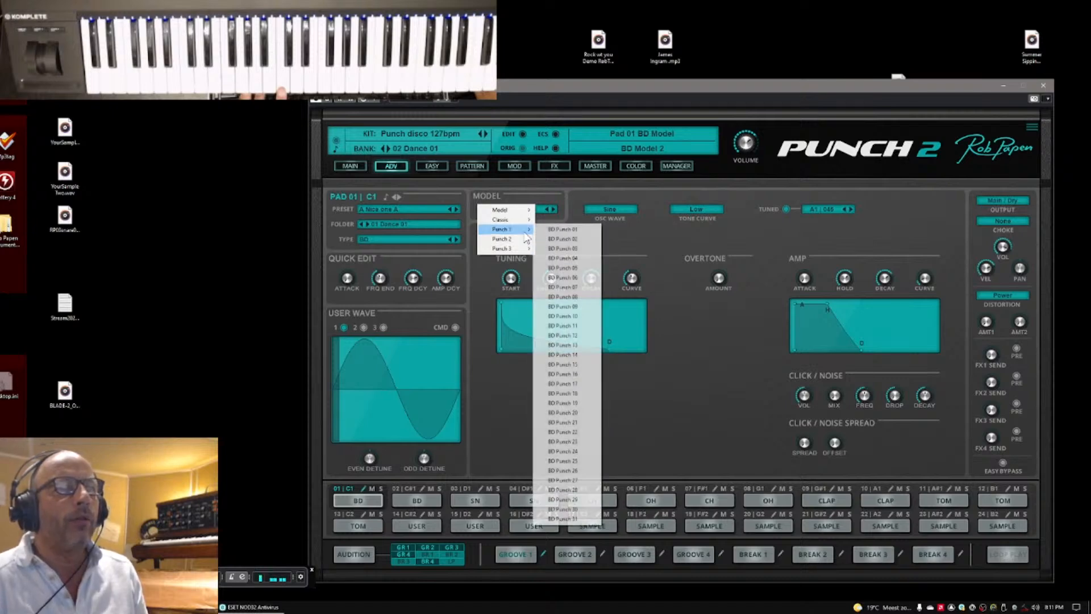
pyautogui.click(563, 229)
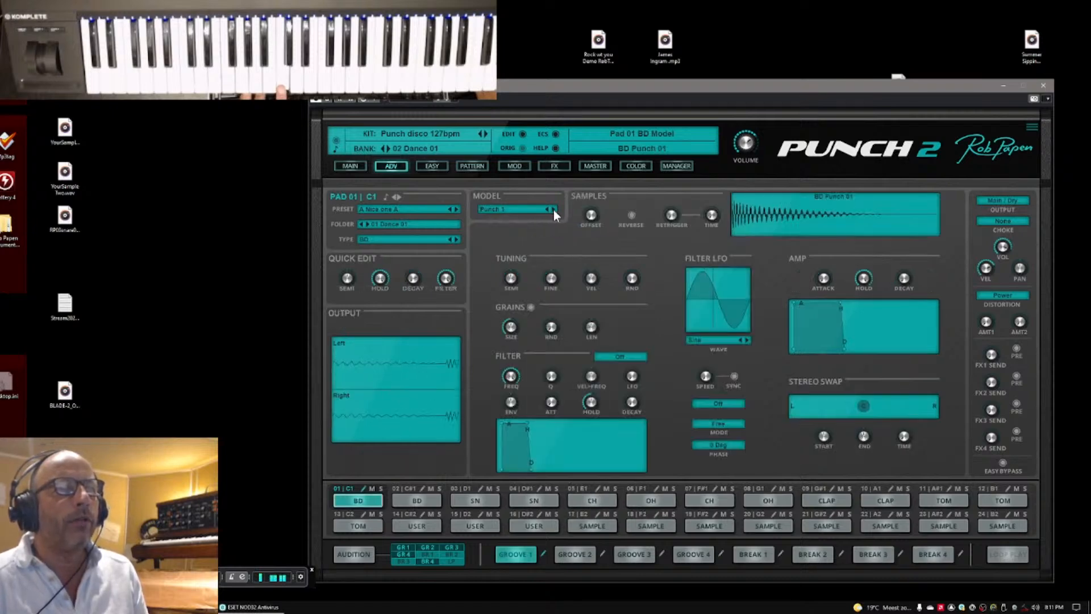
# Step: Audition the punch bass drum models on pad 01 in sequence from BD Punch 02 up to BD Punch 11
pyautogui.click(553, 209)
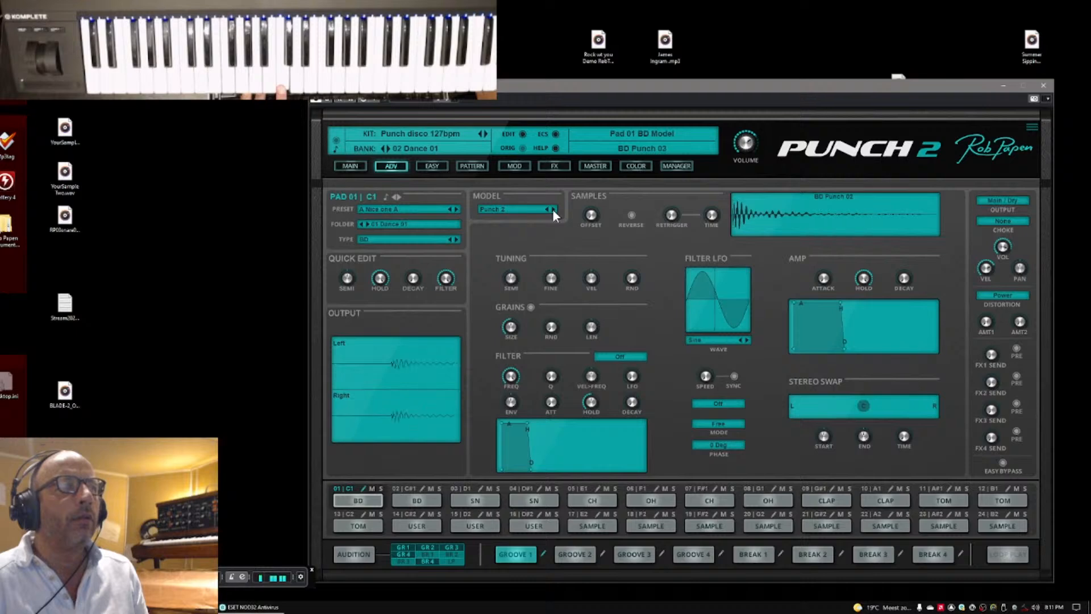
pyautogui.click(553, 209)
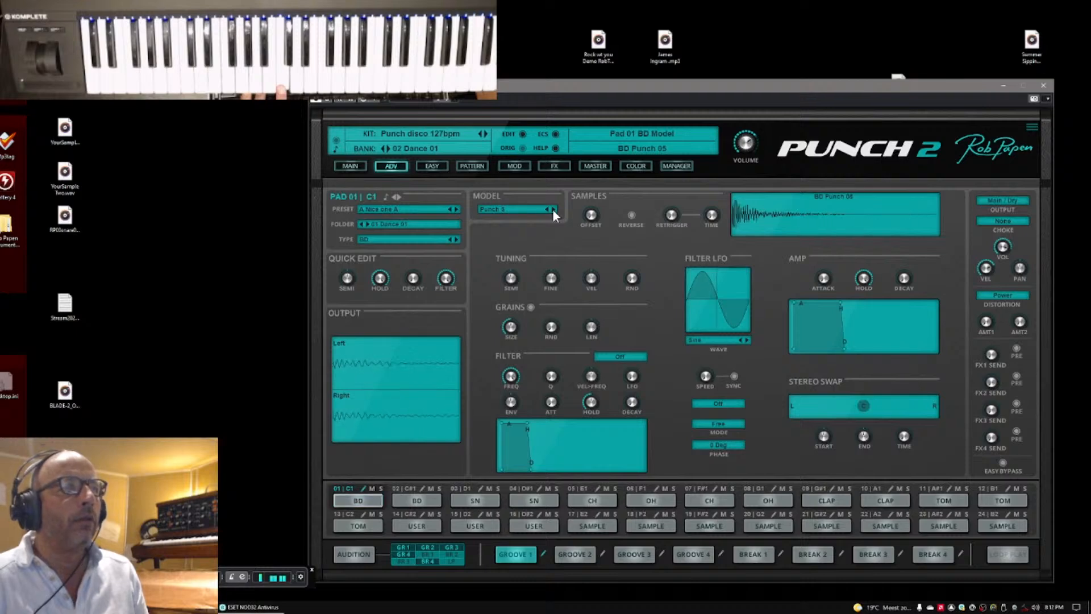
pyautogui.click(552, 209)
pyautogui.click(552, 209)
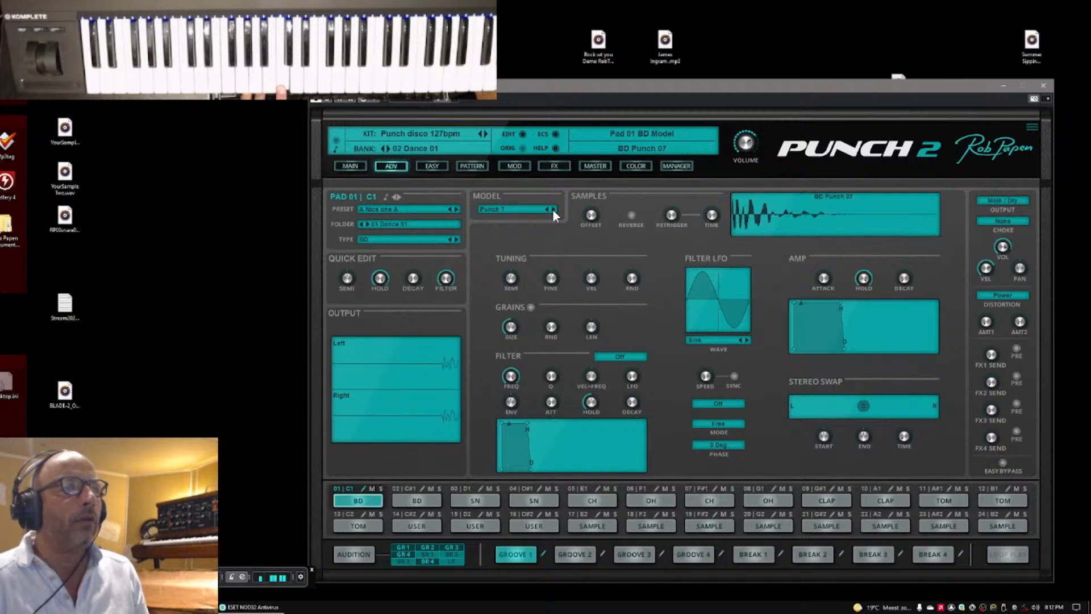
pyautogui.click(552, 209)
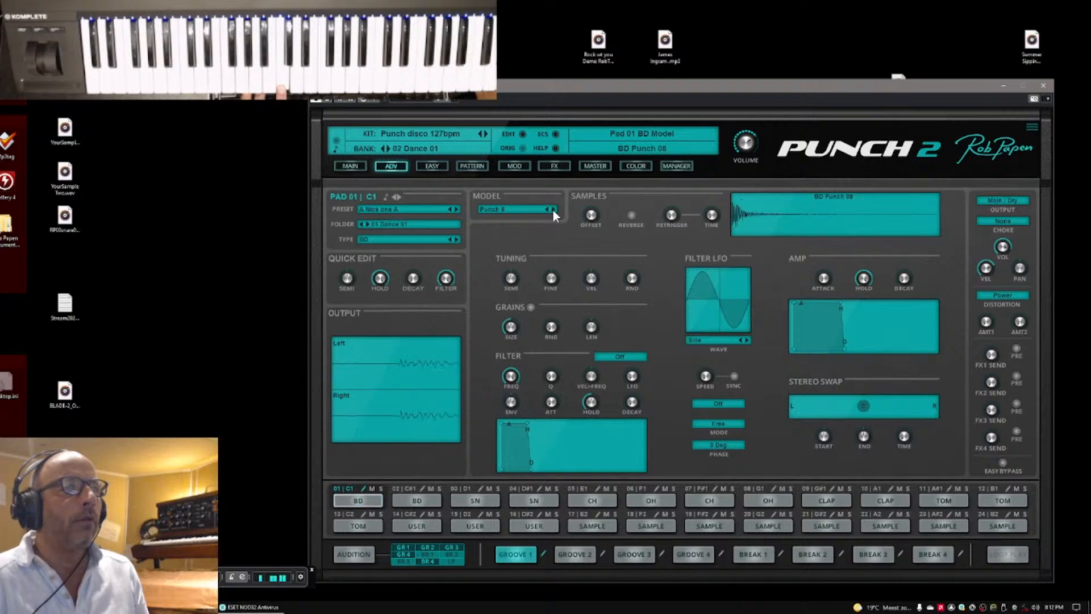
pyautogui.click(553, 209)
pyautogui.click(553, 209)
pyautogui.click(552, 209)
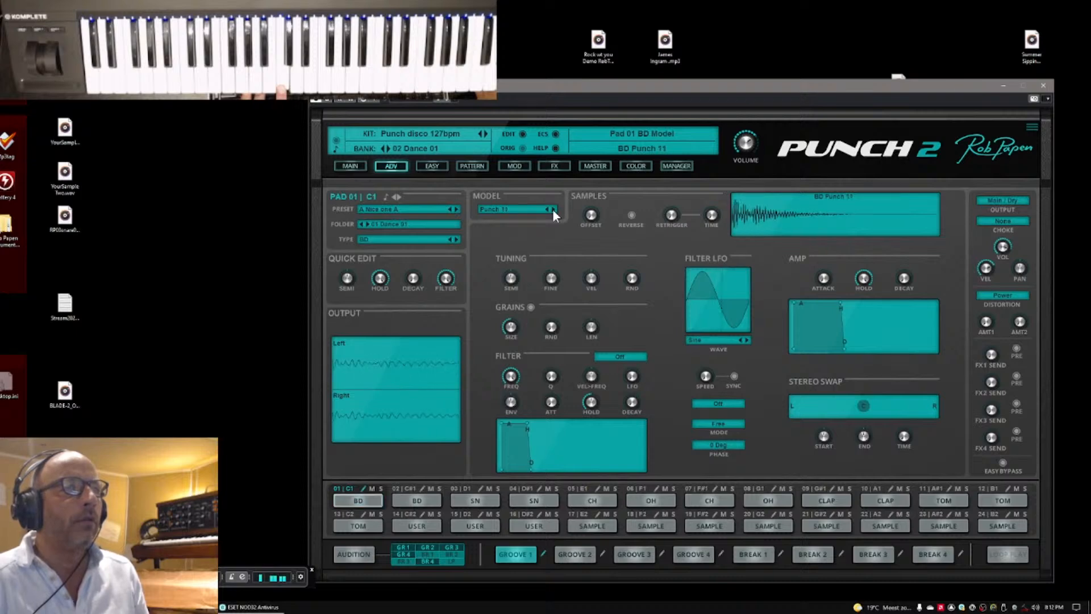
# Step: Continue auditioning pad 01's bass drum models up to BD Punch 18 and check the pad's volume and velocity response
pyautogui.click(552, 209)
pyautogui.click(552, 209)
pyautogui.click(552, 209)
pyautogui.click(553, 209)
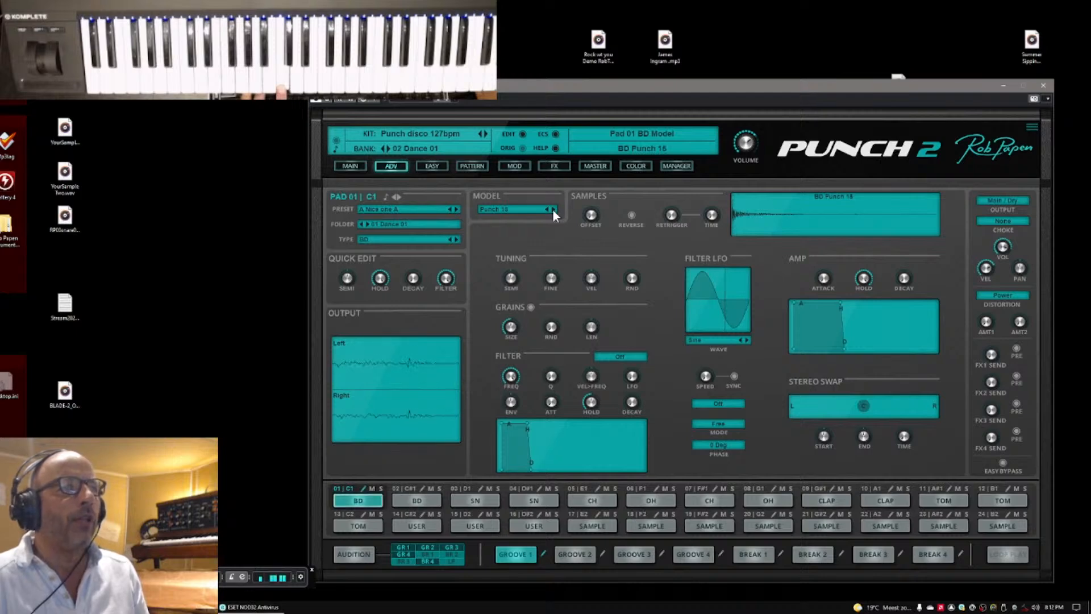
pyautogui.click(552, 209)
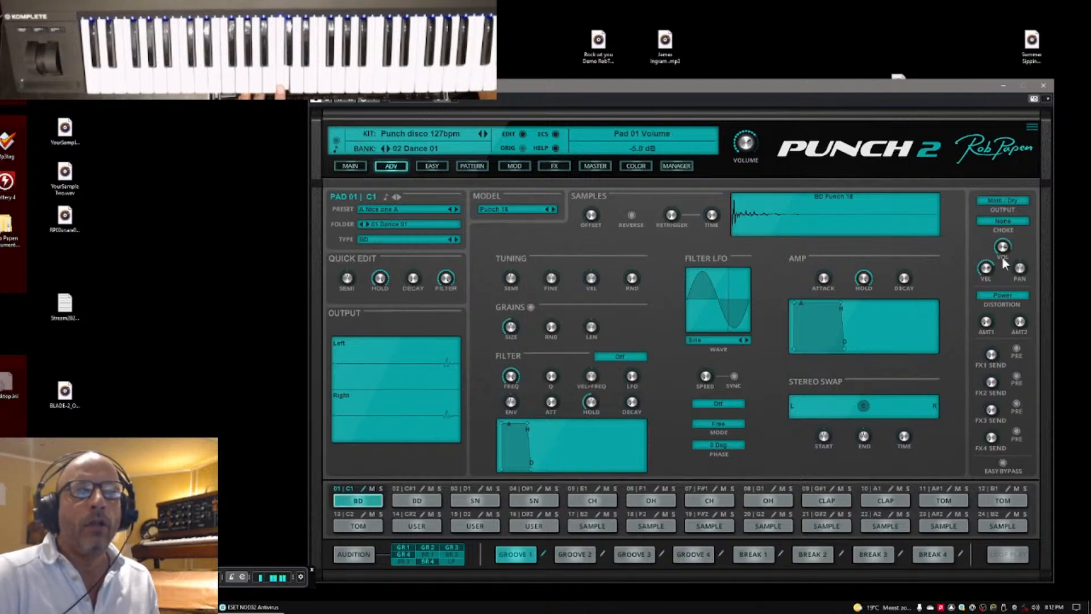
pyautogui.moveTo(1000, 252); pyautogui.dragTo(1003, 257)
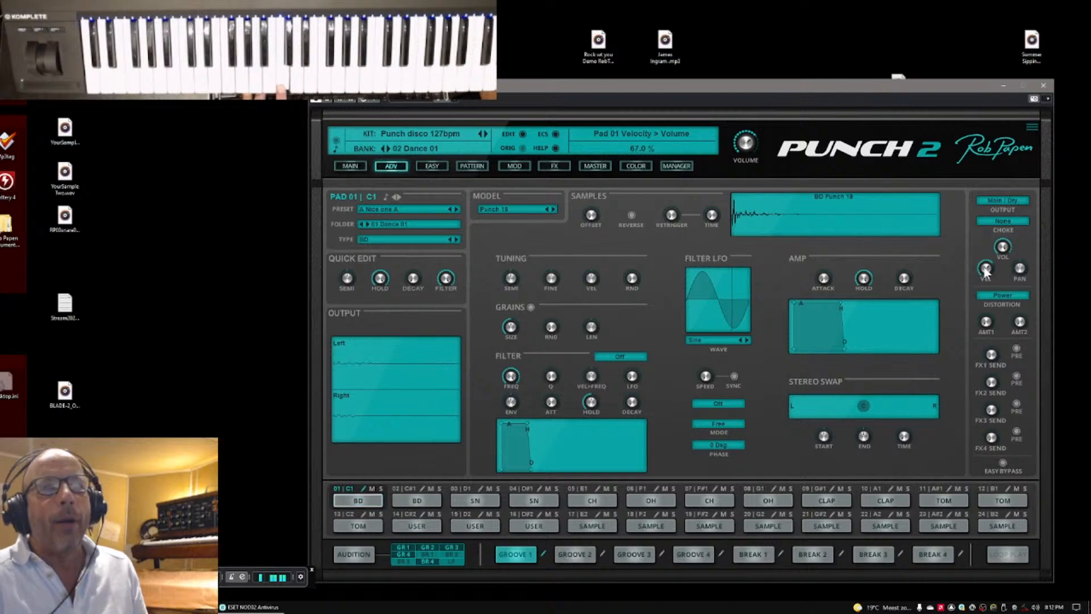
pyautogui.moveTo(987, 281); pyautogui.dragTo(991, 289)
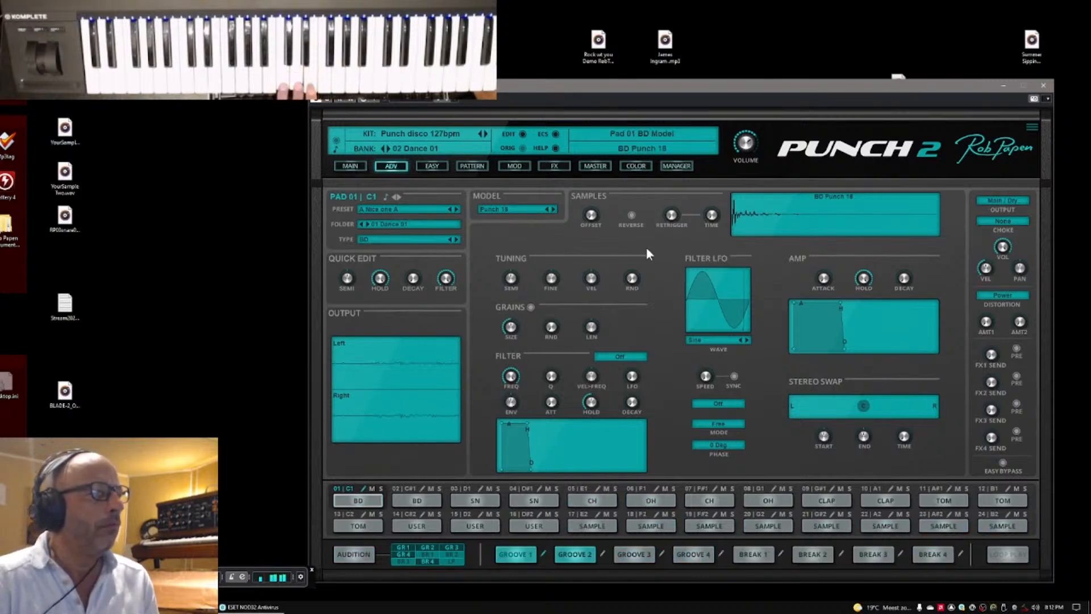
# Step: Audition BD Punch 20, 22 and 23 on pad 01, checking its semitone tuning along the way
pyautogui.click(553, 210)
pyautogui.click(553, 211)
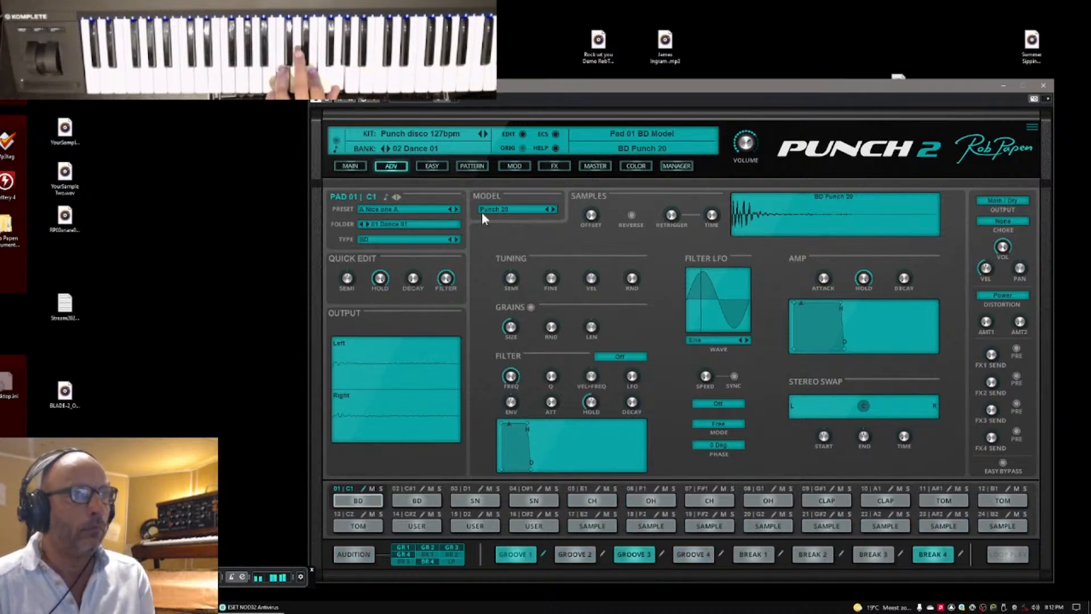
pyautogui.moveTo(513, 287)
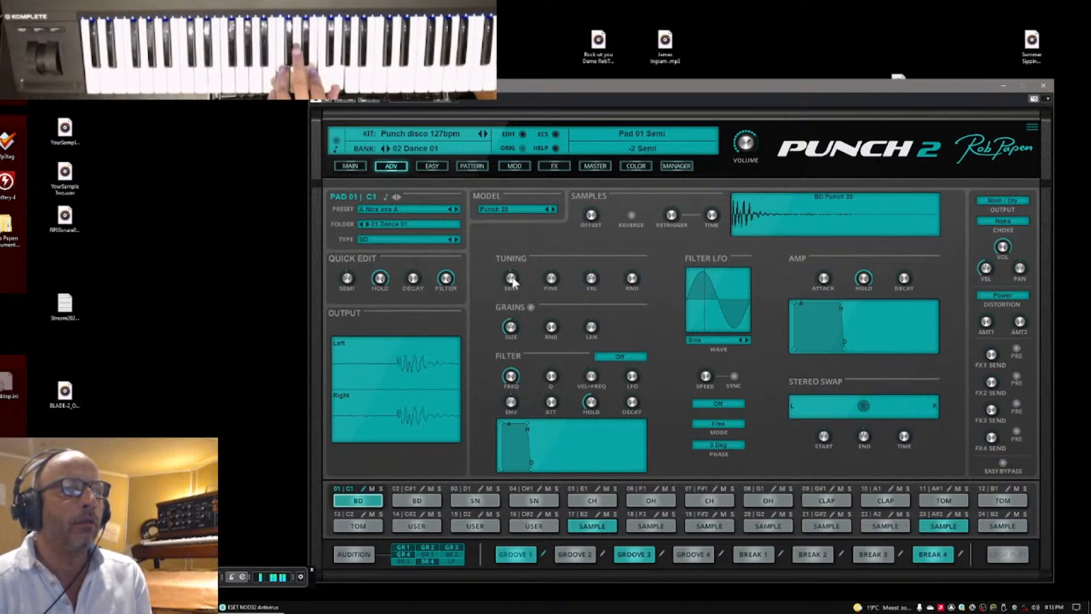
pyautogui.click(552, 209)
pyautogui.click(551, 209)
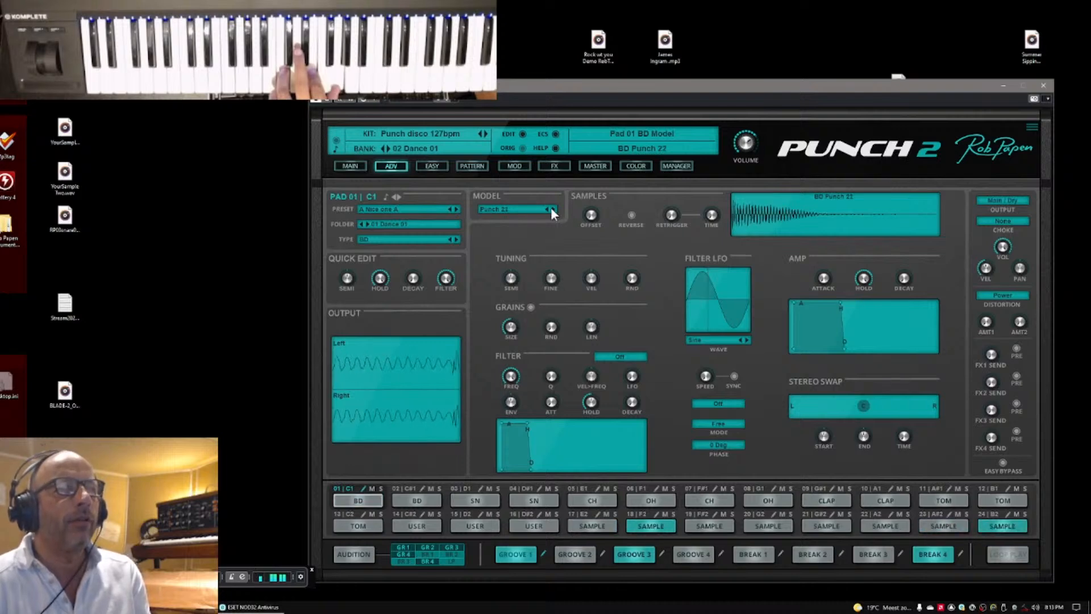
pyautogui.click(556, 209)
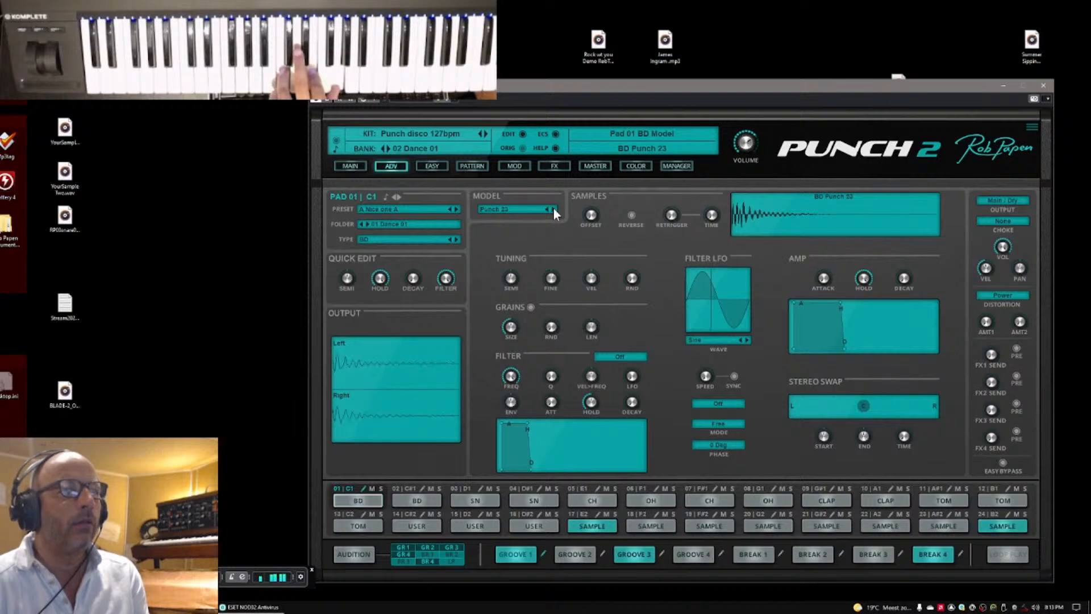
# Step: Audition the bass drum models on pad 01 that follow BD Punch 23, including BD Punch 26 and 28
pyautogui.click(553, 209)
pyautogui.click(554, 209)
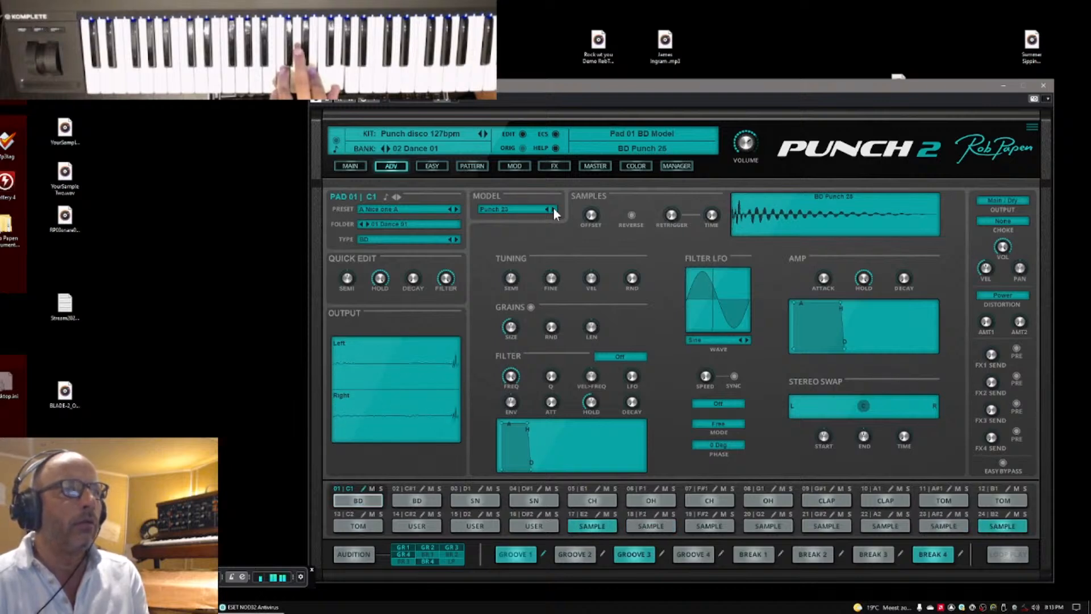
pyautogui.click(554, 209)
pyautogui.click(553, 209)
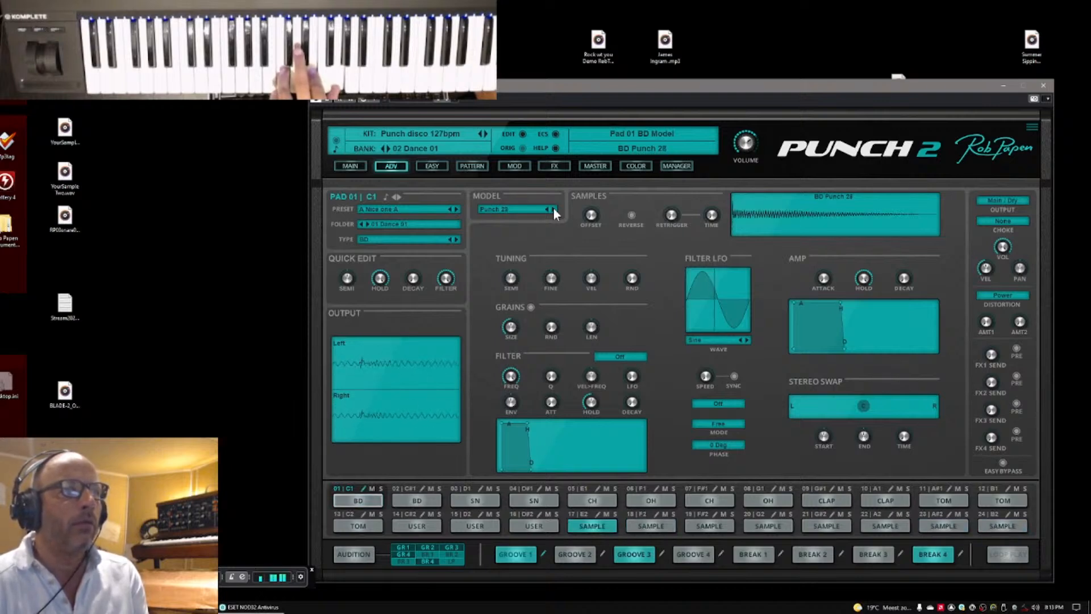
pyautogui.click(553, 209)
pyautogui.click(554, 209)
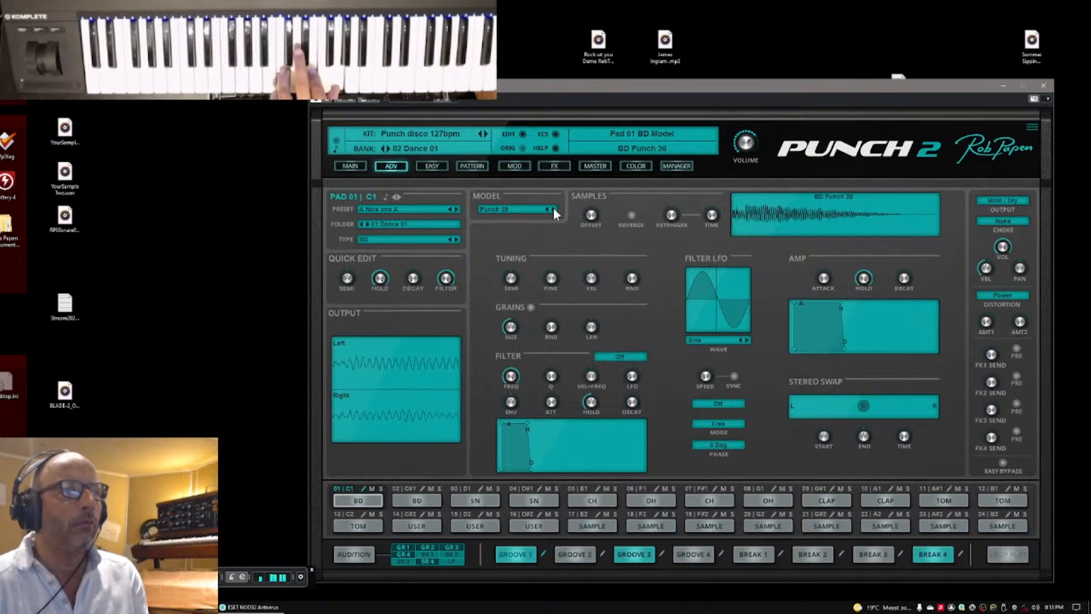
# Step: Audition the EDM kick models on pad 01 from 01 EDM Kick G through 04 EDM Kick F# to 05 EDM Kick A
pyautogui.click(554, 209)
pyautogui.click(553, 209)
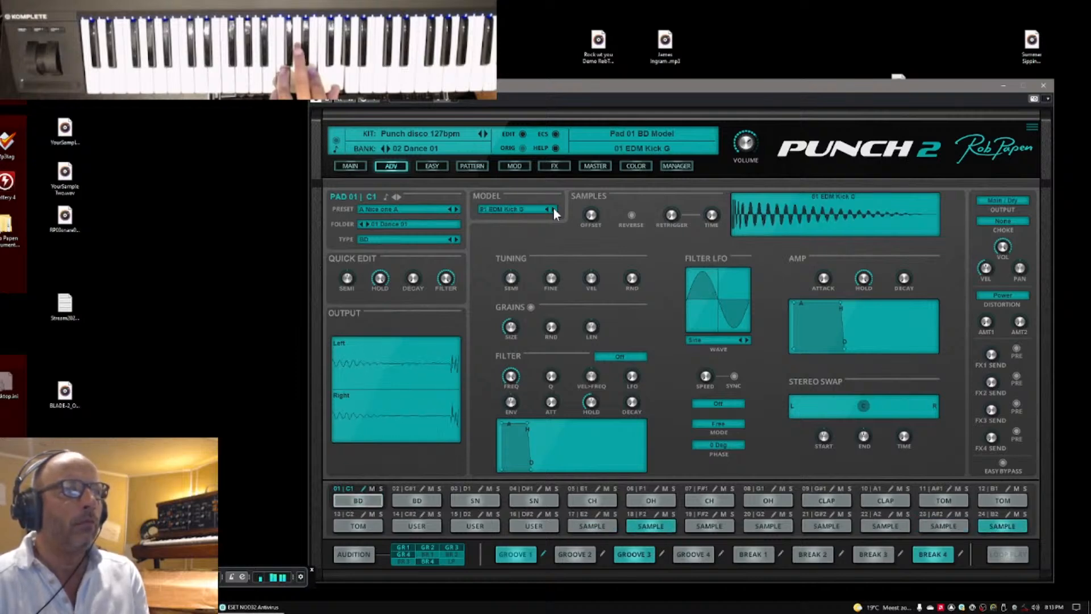
pyautogui.click(553, 209)
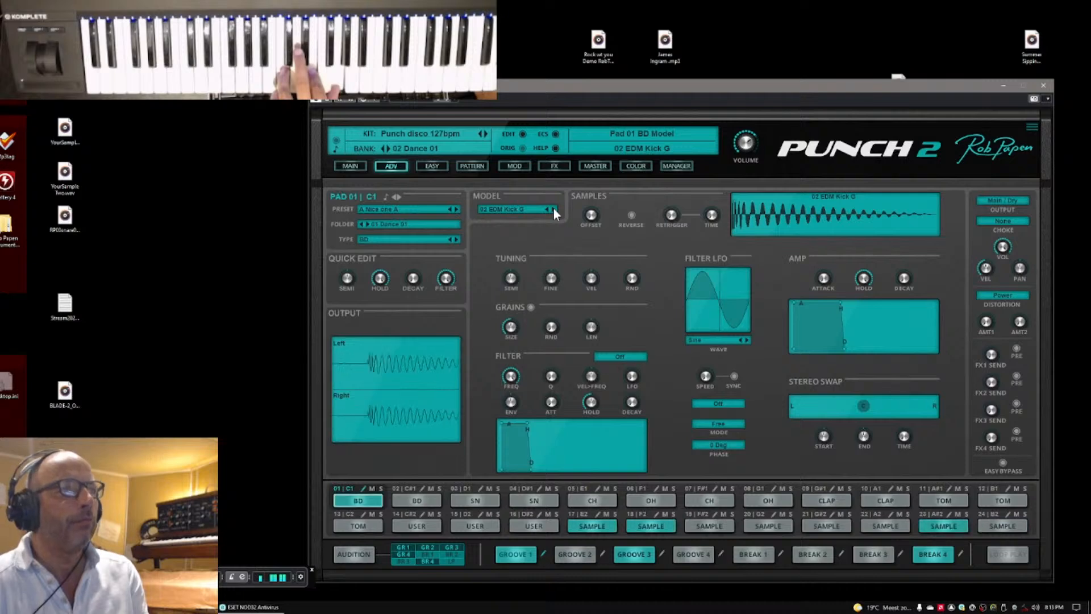
pyautogui.click(553, 209)
pyautogui.click(553, 209)
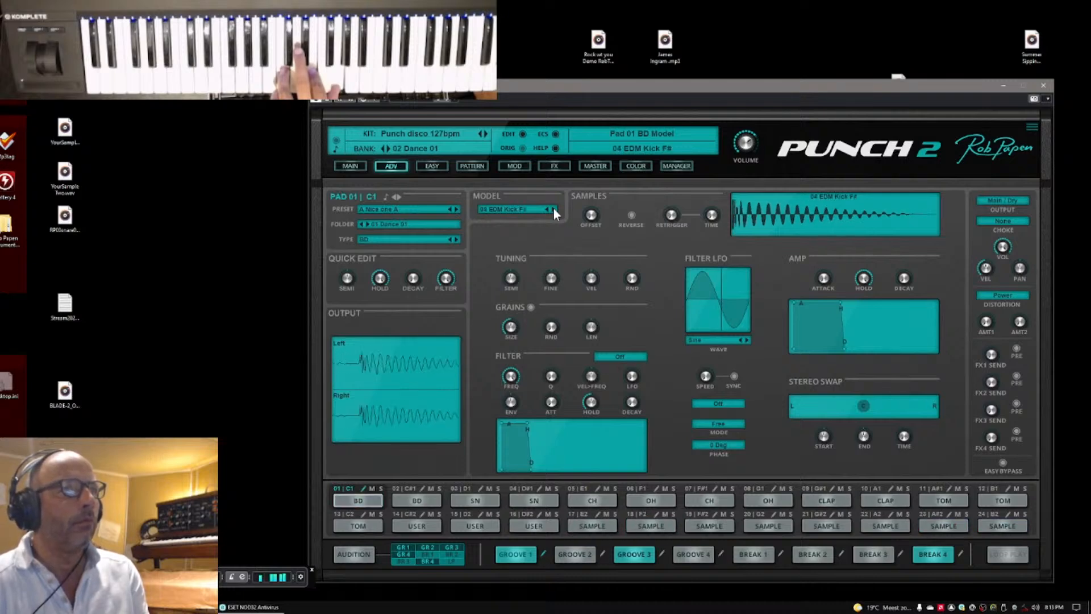
pyautogui.click(553, 209)
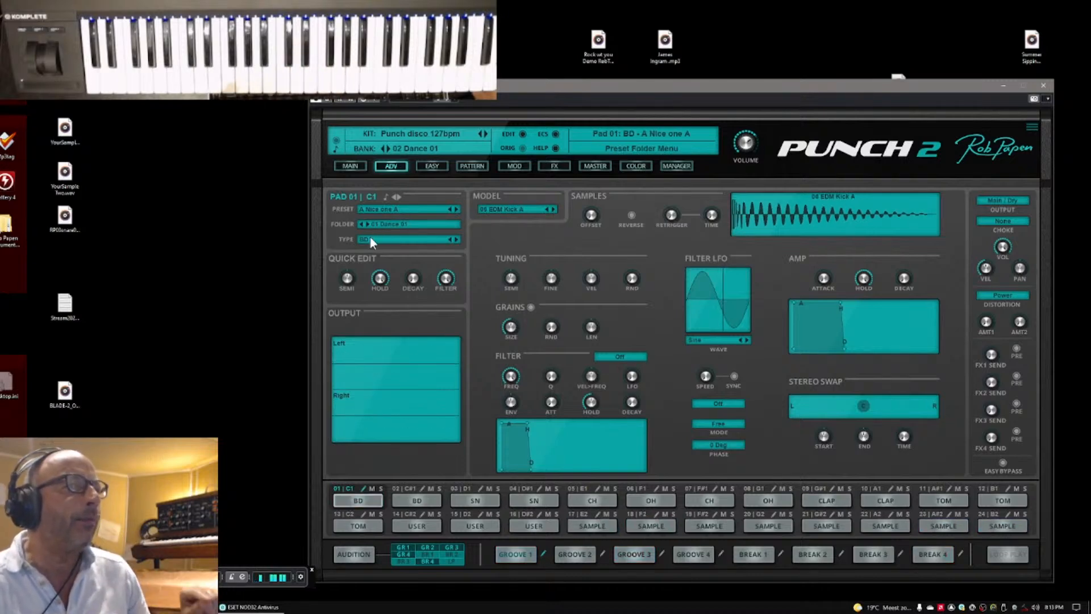
# Step: Switch pad 01 to the synthesized BD Model 4 and set its tone curve to High
pyautogui.click(500, 209)
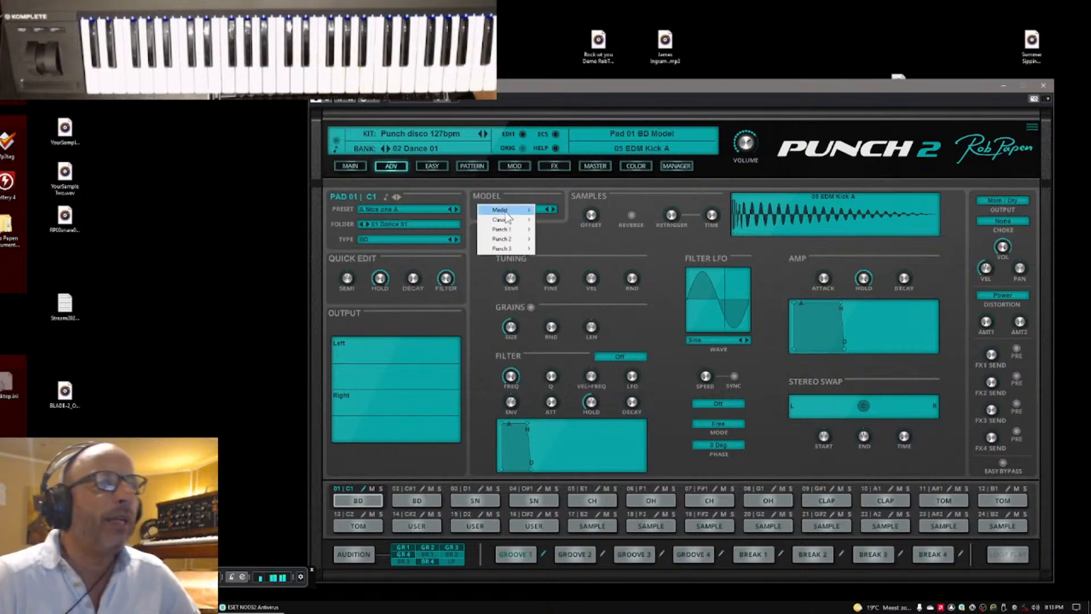
pyautogui.moveTo(522, 215)
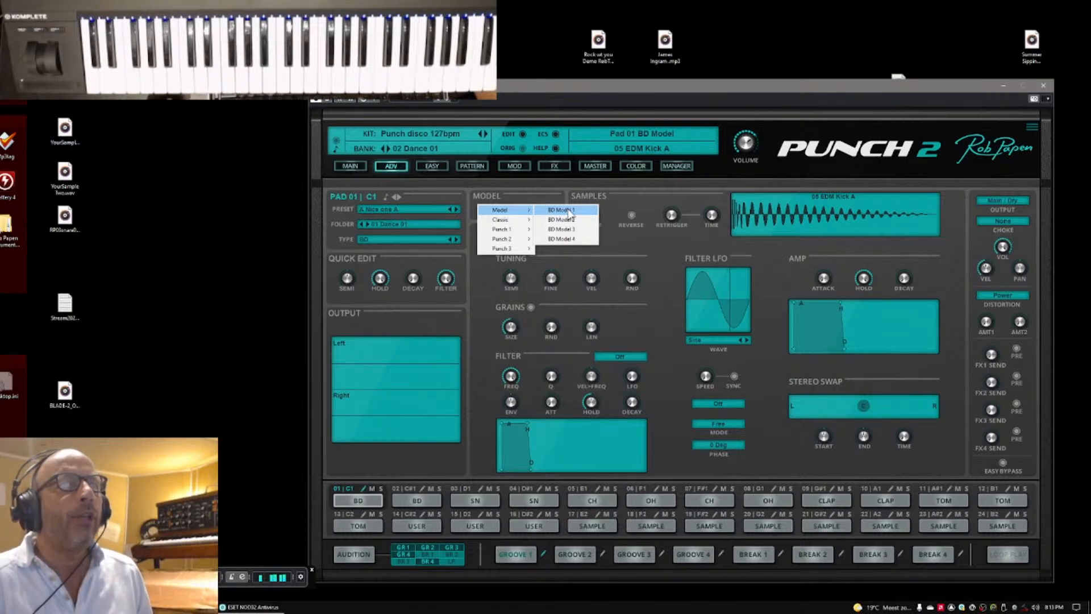
pyautogui.click(566, 239)
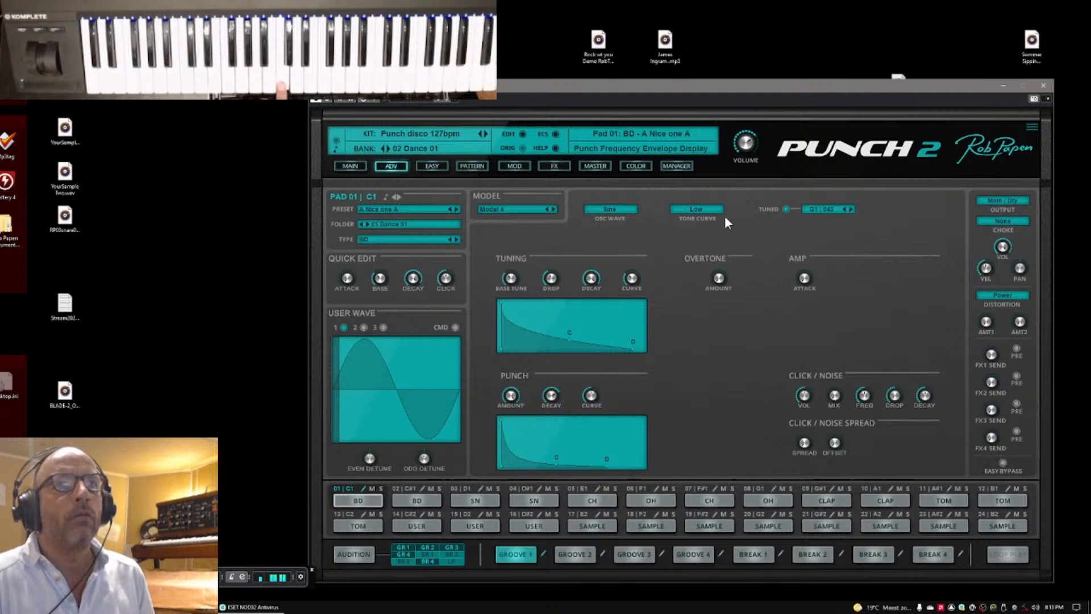
pyautogui.click(694, 210)
pyautogui.click(699, 210)
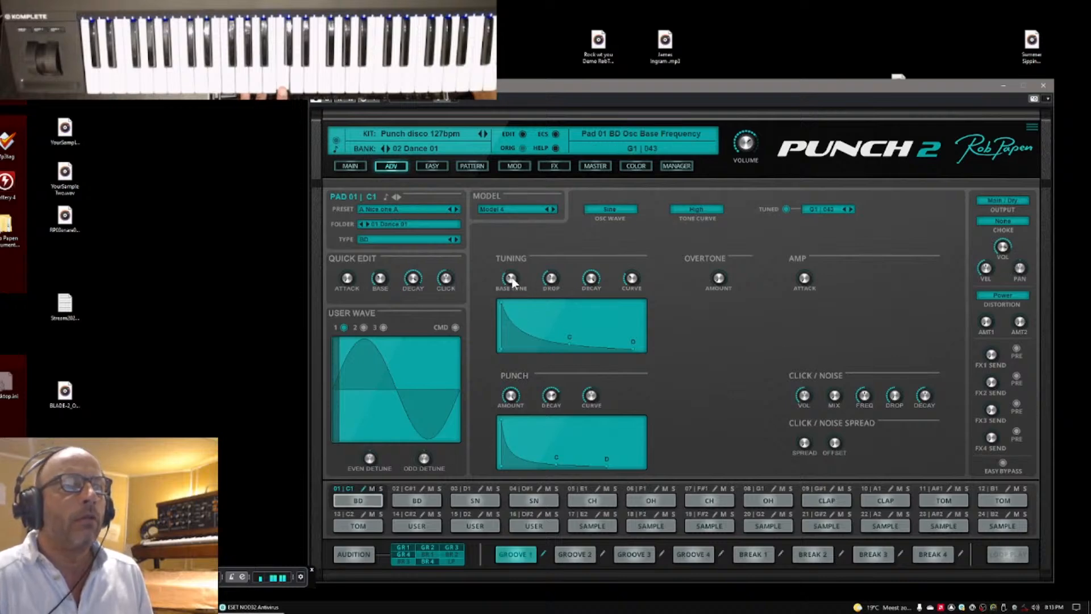
# Step: Raise pad 01's base tuning to G#1 and shorten its oscillator decay to slightly above 509 ms
pyautogui.scroll(3, 517, 280)
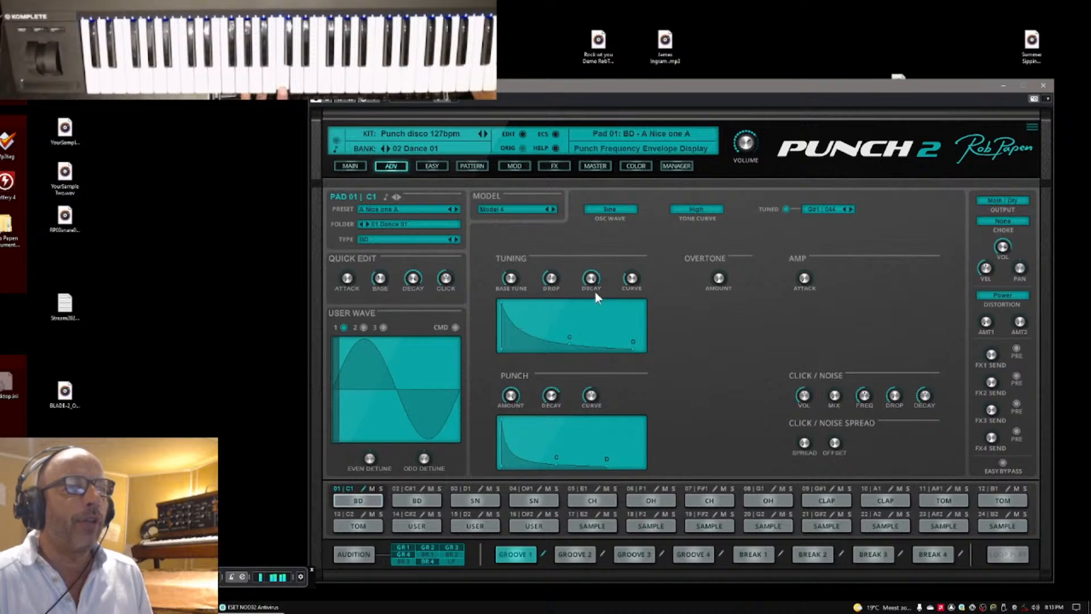
pyautogui.scroll(-3, 592, 294)
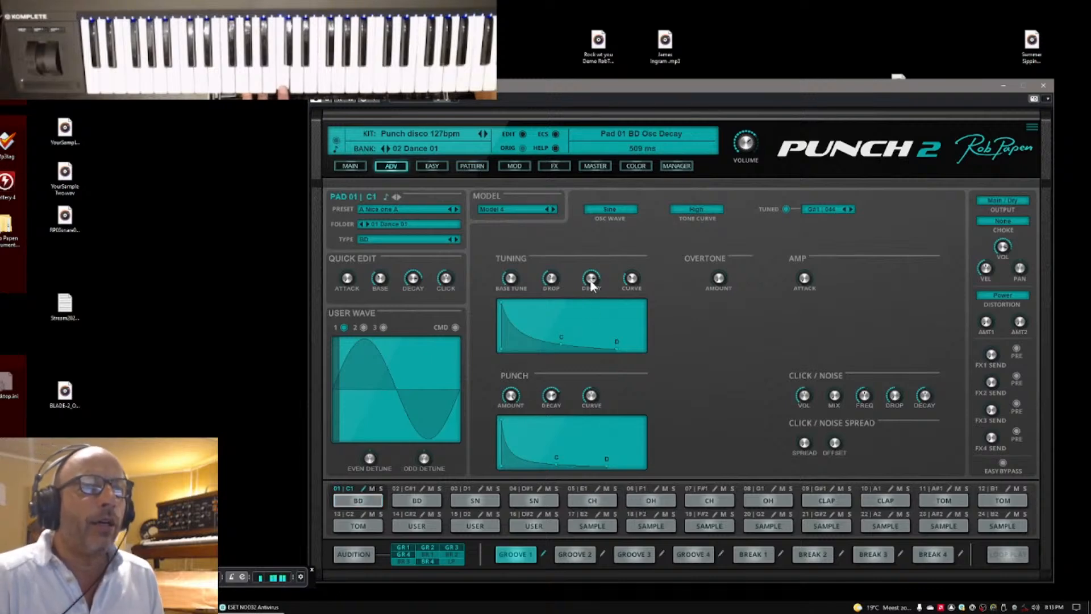
pyautogui.scroll(1, 591, 284)
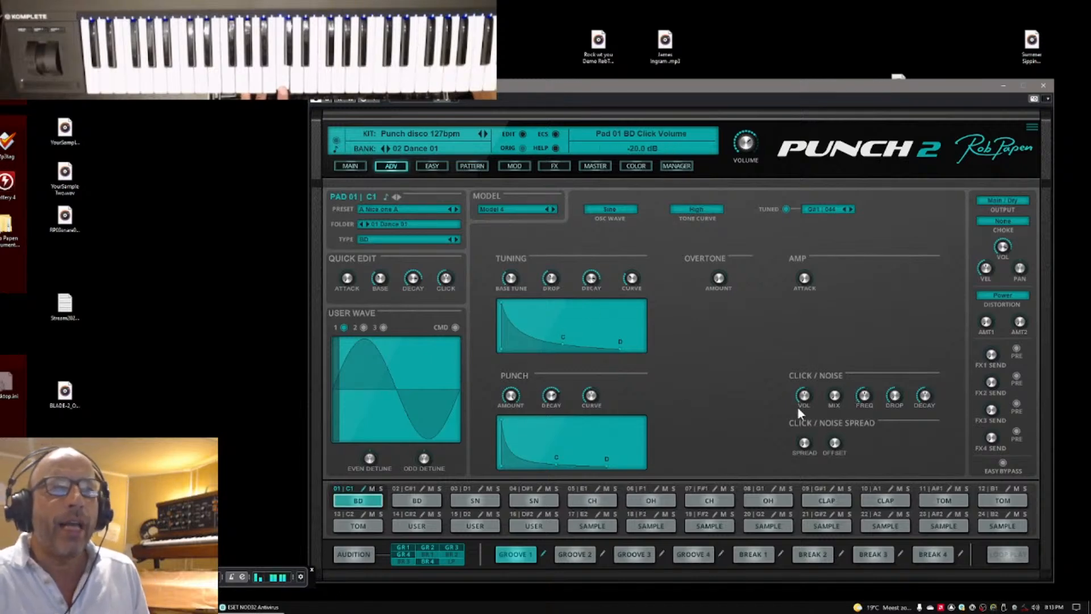
# Step: Raise pad 01's click/noise volume to 0.0 dB and shorten the click decay
pyautogui.moveTo(797, 407); pyautogui.dragTo(864, 316)
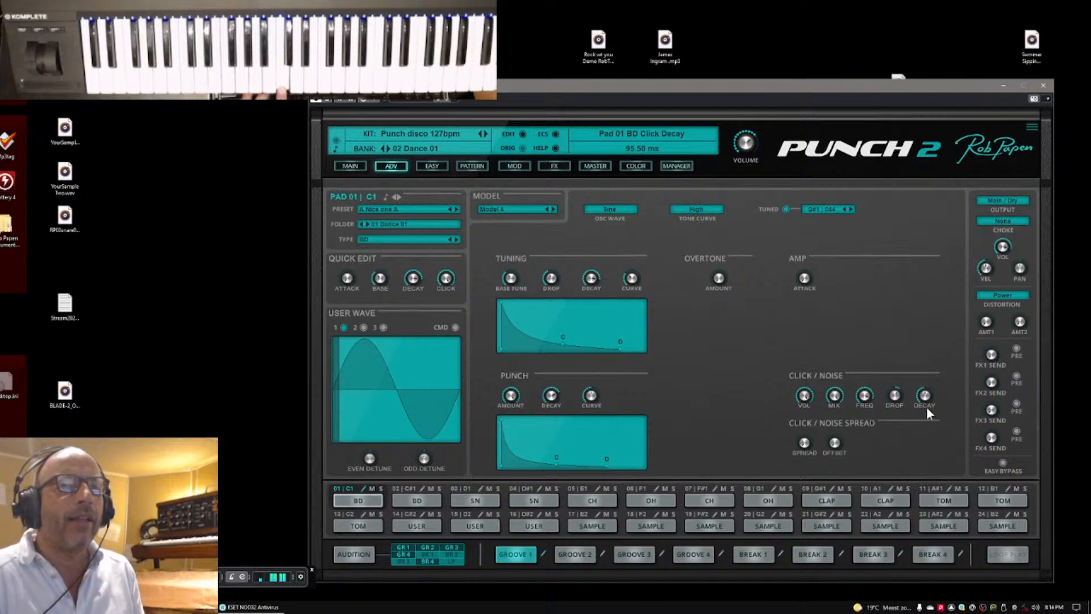
pyautogui.moveTo(926, 407); pyautogui.dragTo(932, 420)
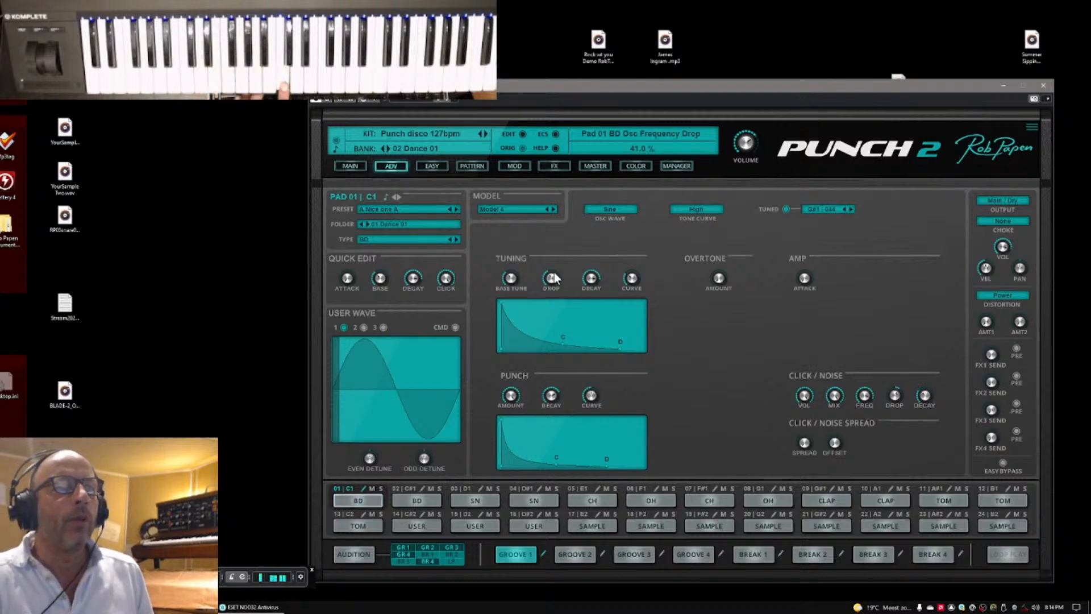
# Step: Set pad 01's oscillator frequency drop to 33.5% and readjust the click decay
pyautogui.moveTo(551, 279); pyautogui.dragTo(554, 289)
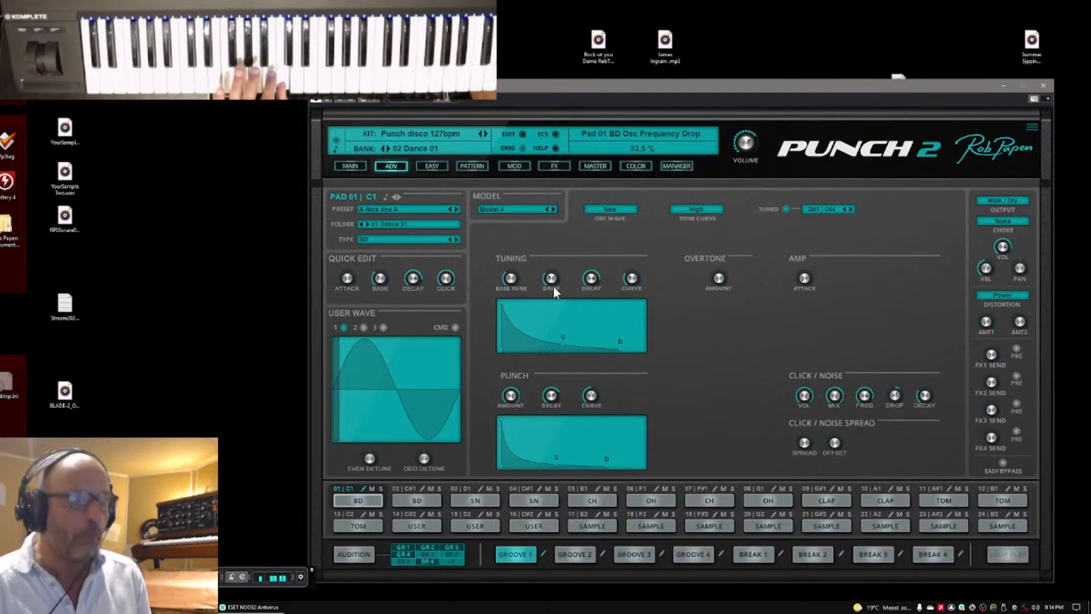
pyautogui.moveTo(812, 396)
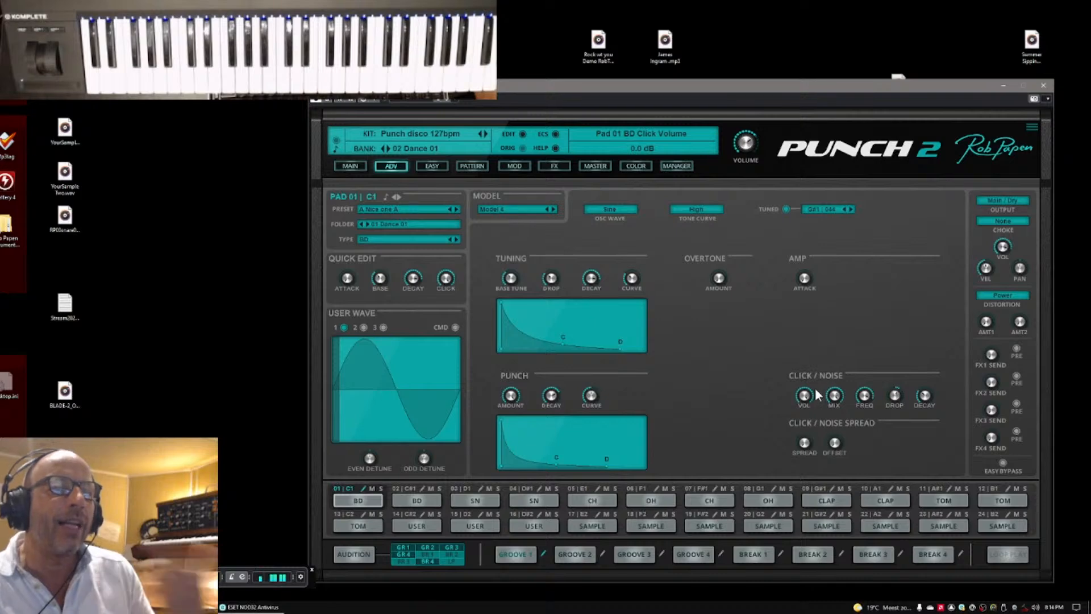
pyautogui.moveTo(927, 390)
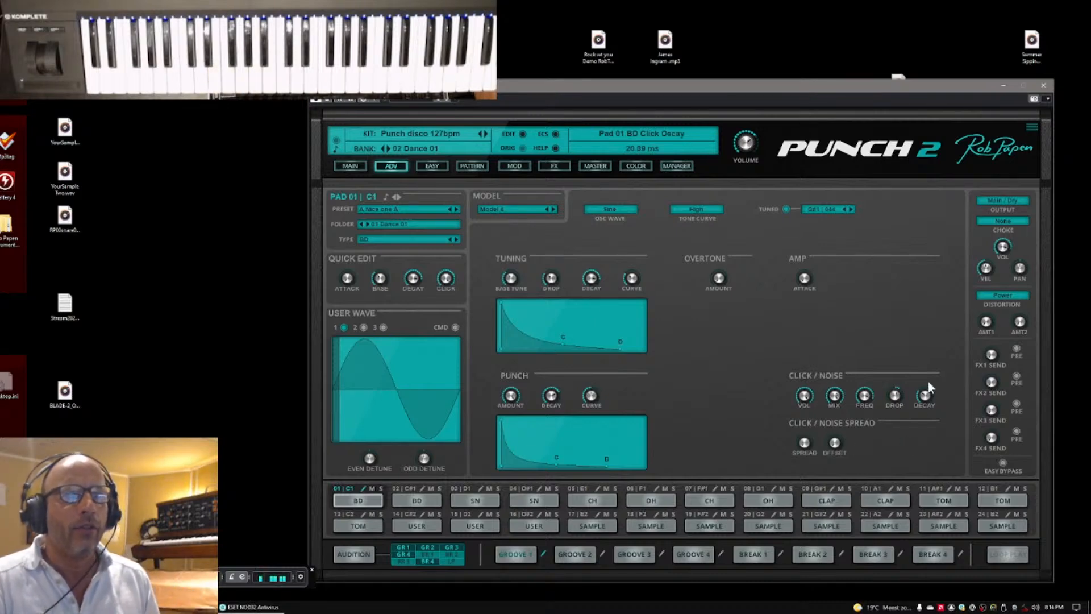
pyautogui.moveTo(920, 398)
pyautogui.mouseDown()
pyautogui.moveTo(932, 372)
pyautogui.moveTo(934, 408)
pyautogui.mouseUp()
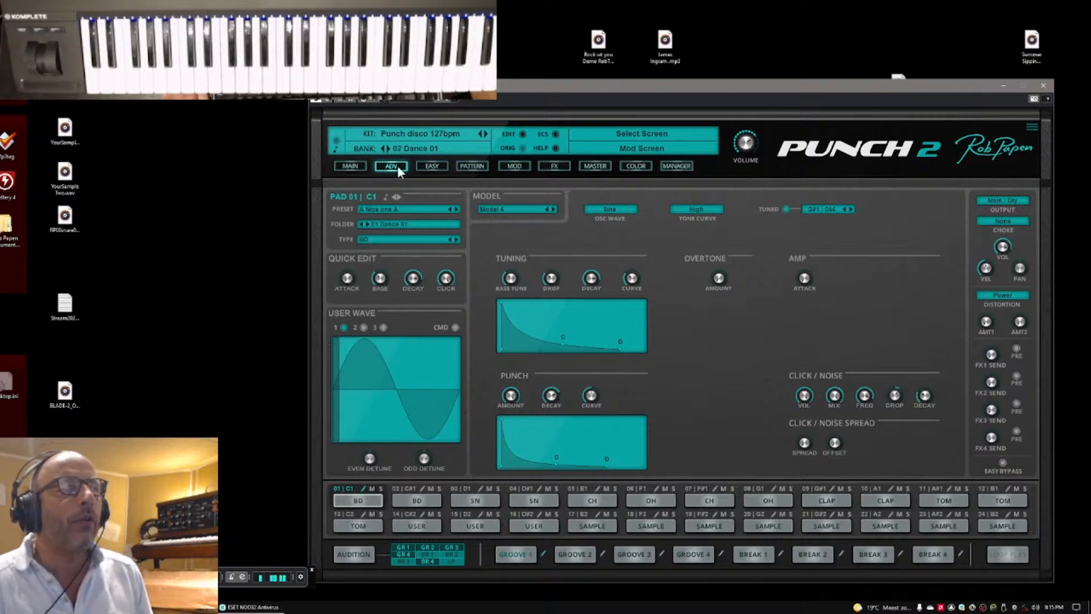
# Step: Return to the main pad overview and open the kit preset manager for the 02 Dance 01 bank
pyautogui.click(350, 166)
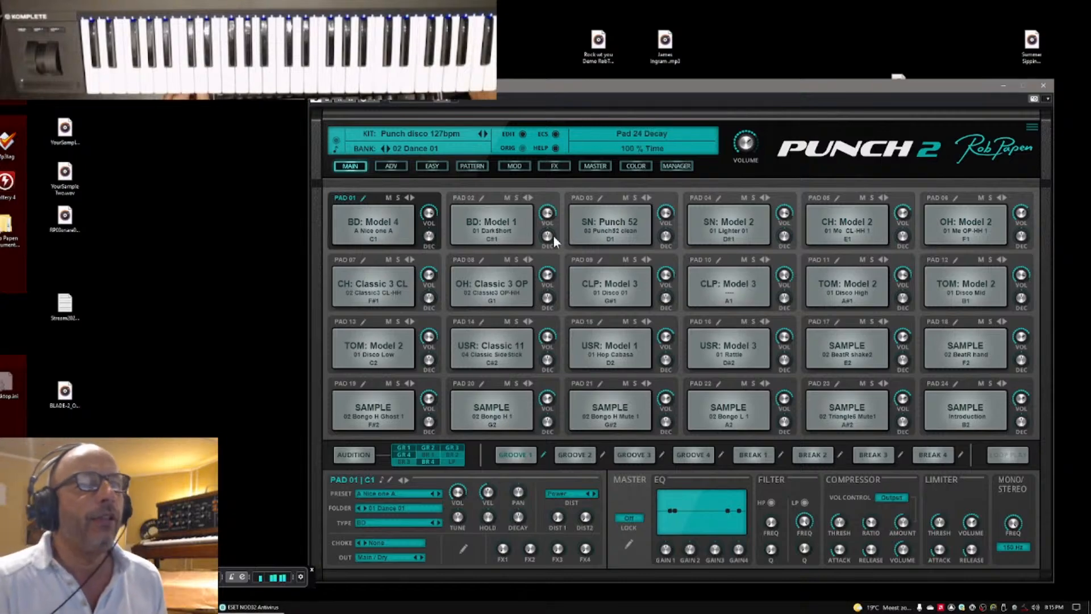
pyautogui.click(675, 167)
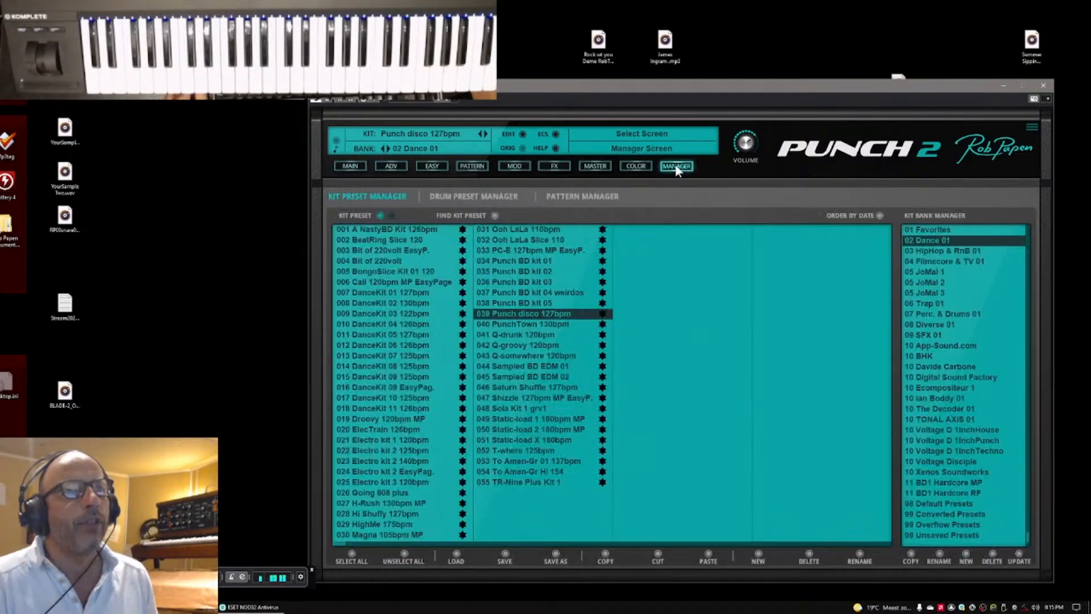
# Step: Save pad 01's bass drum from the drum preset manager as Simson Kick 01 in folder 01 Dance 01
pyautogui.click(480, 197)
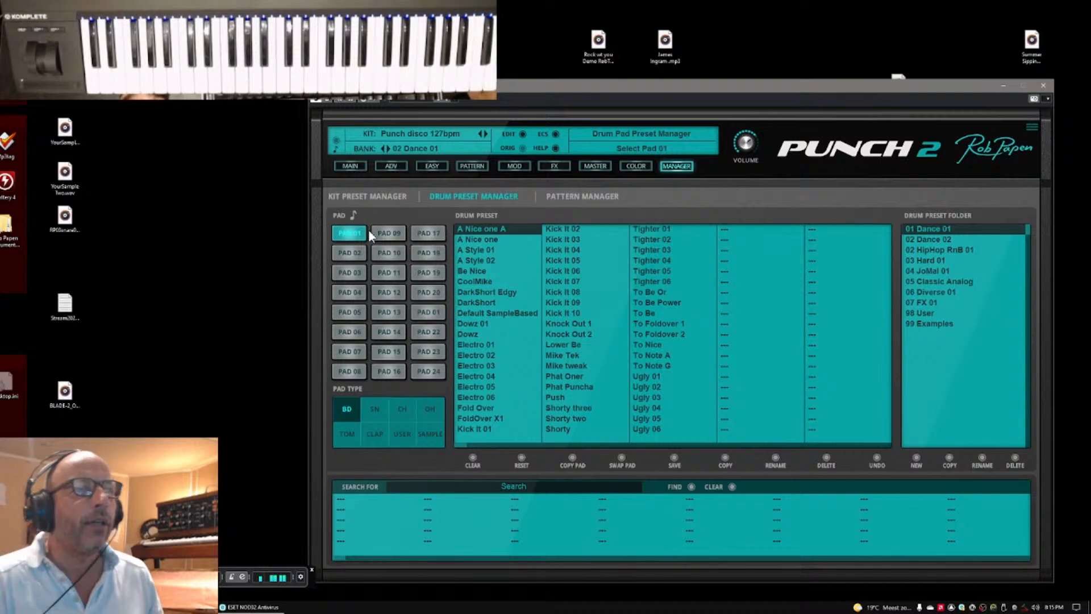
pyautogui.click(674, 456)
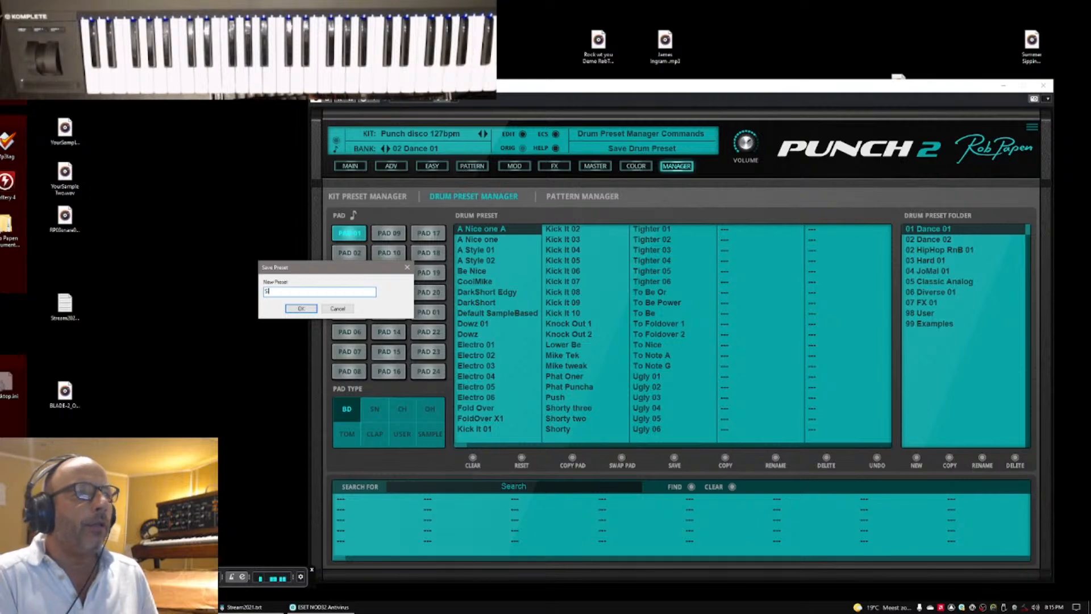
pyautogui.write('Session')
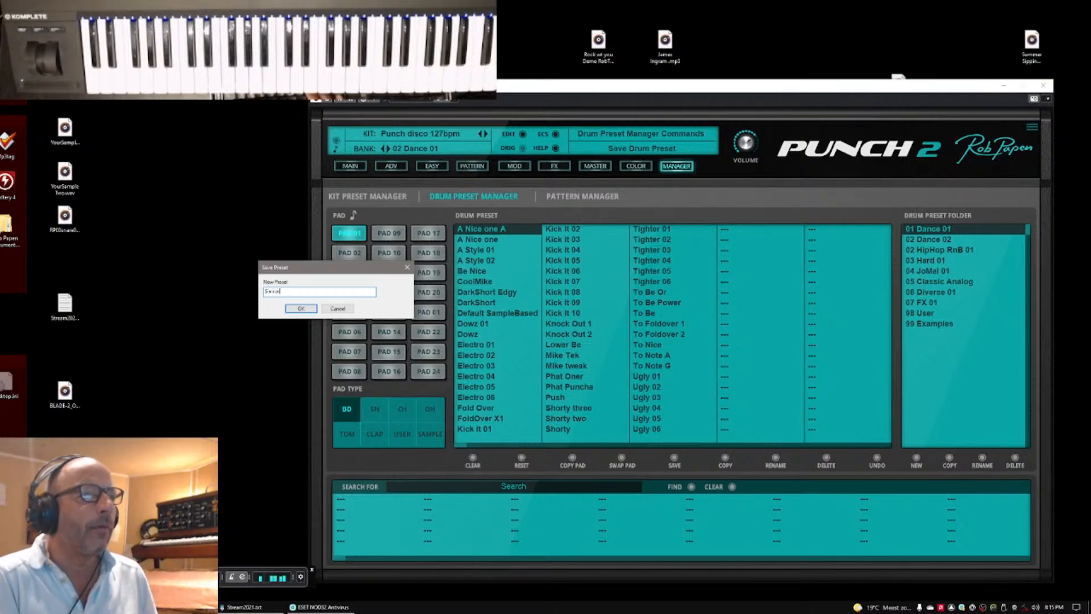
pyautogui.write(' Kick')
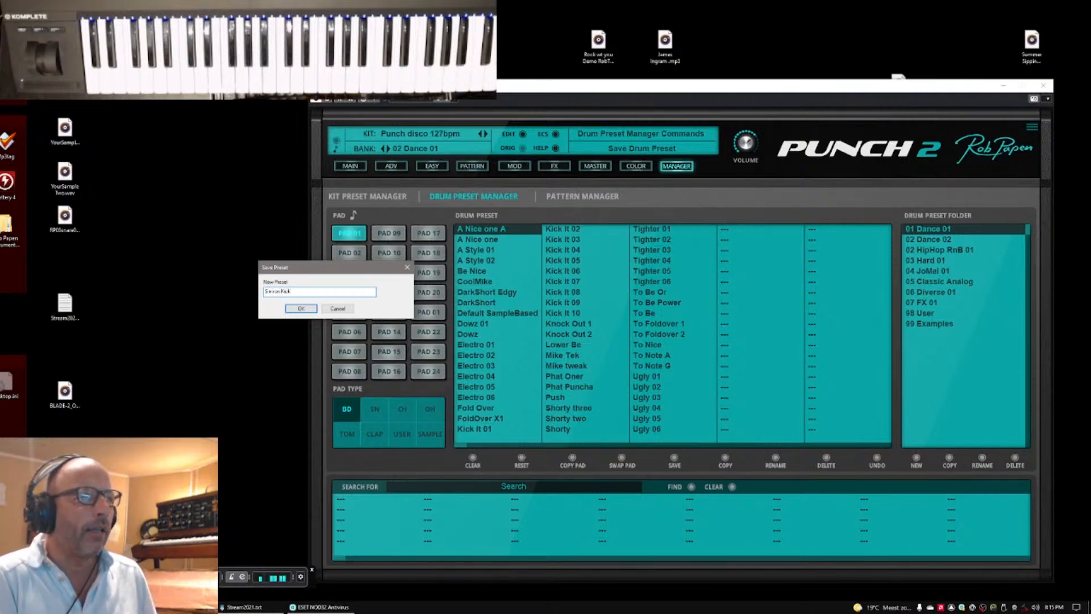
pyautogui.write(' 01')
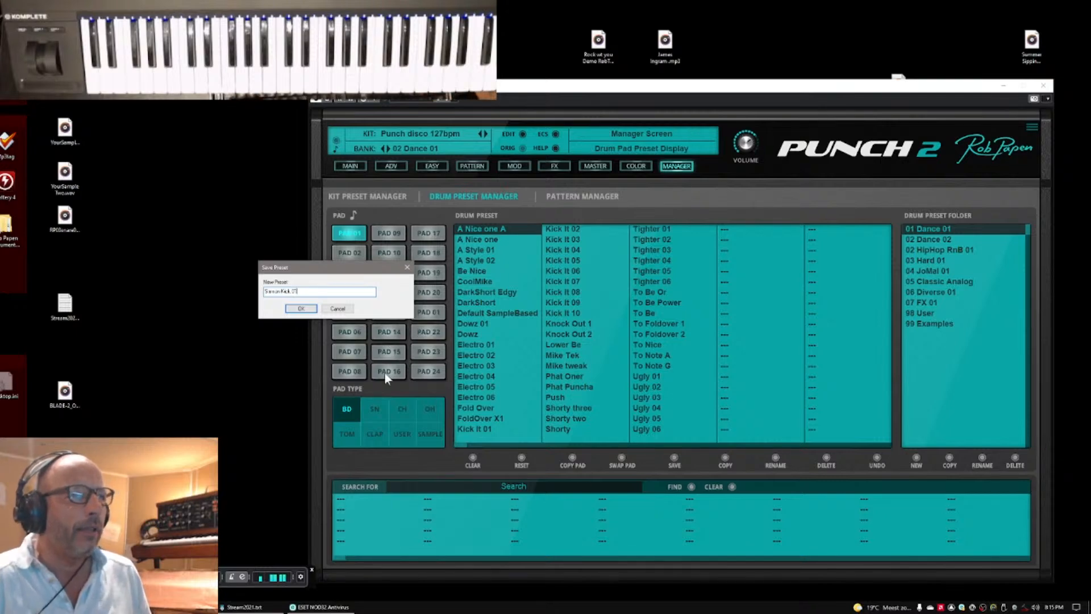
pyautogui.click(300, 307)
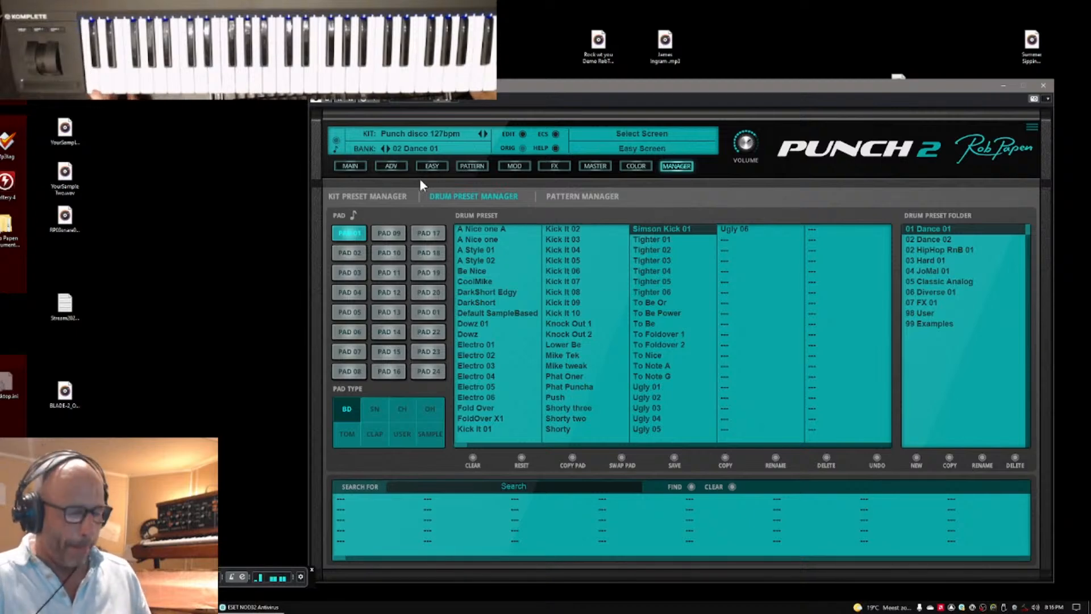
# Step: Open pad 01 for advanced editing, try the Low oscillator tone curve and set it back to High
pyautogui.click(349, 165)
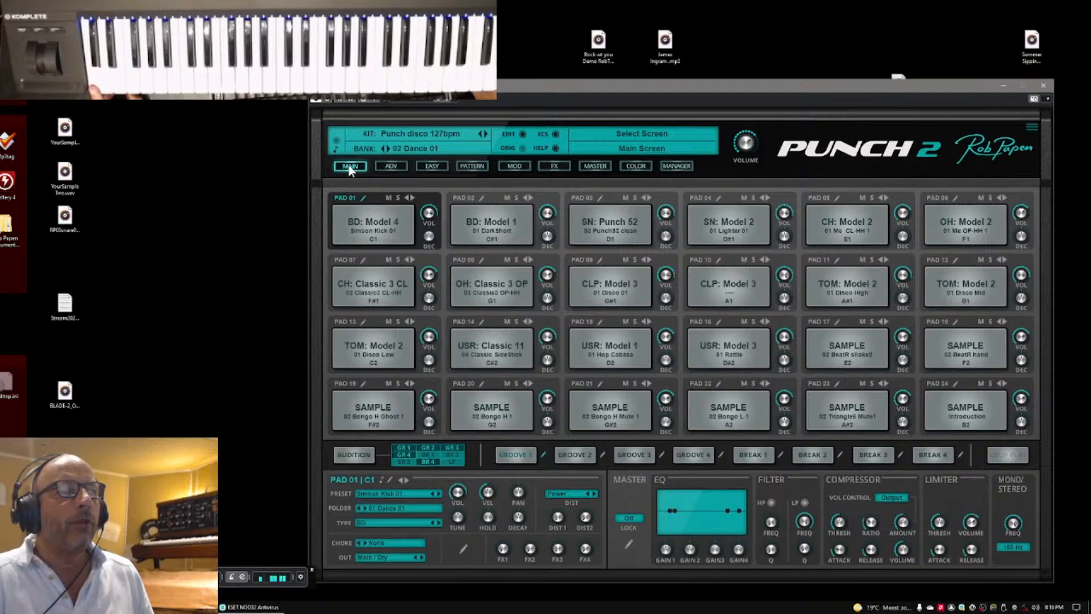
pyautogui.click(363, 197)
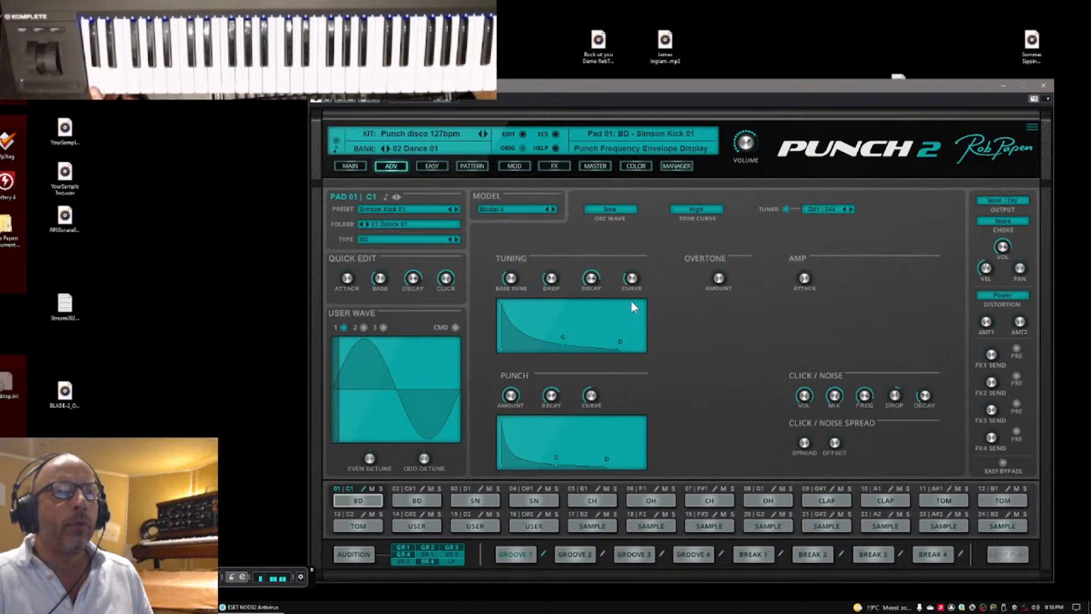
pyautogui.click(698, 211)
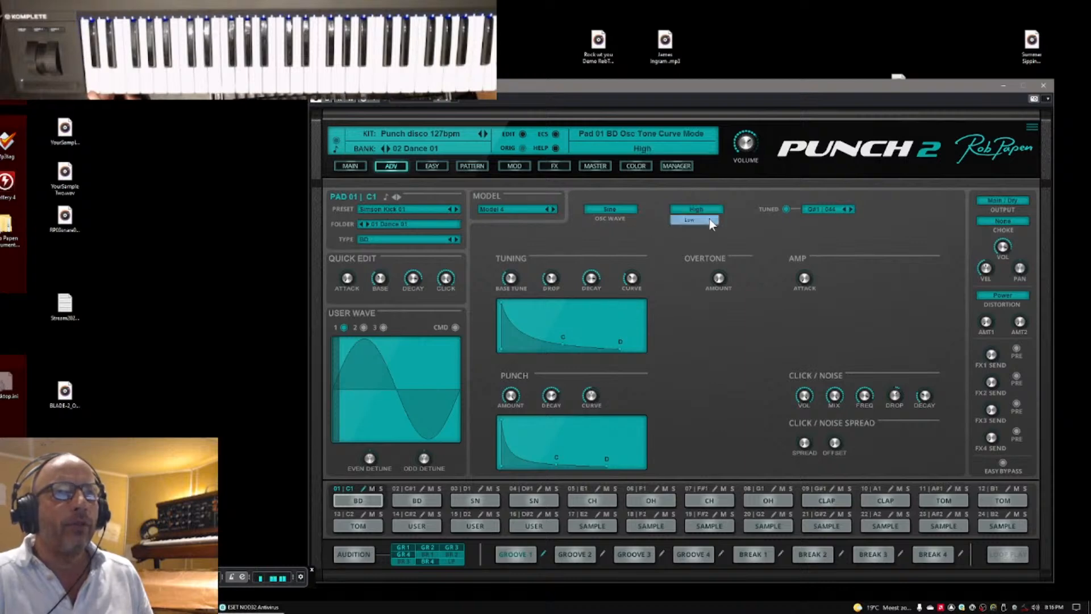
pyautogui.click(709, 220)
pyautogui.click(704, 206)
pyautogui.click(705, 211)
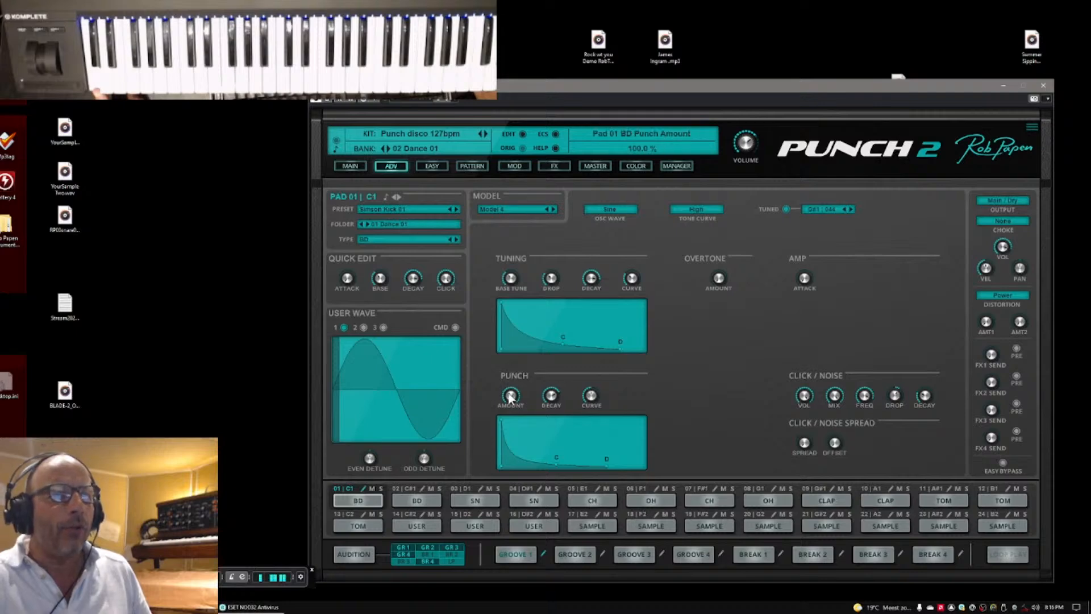
# Step: Lower pad 01's punch amount to 62.5% and save the Simson Kick 01 preset again in its folder
pyautogui.moveTo(513, 399); pyautogui.dragTo(535, 448)
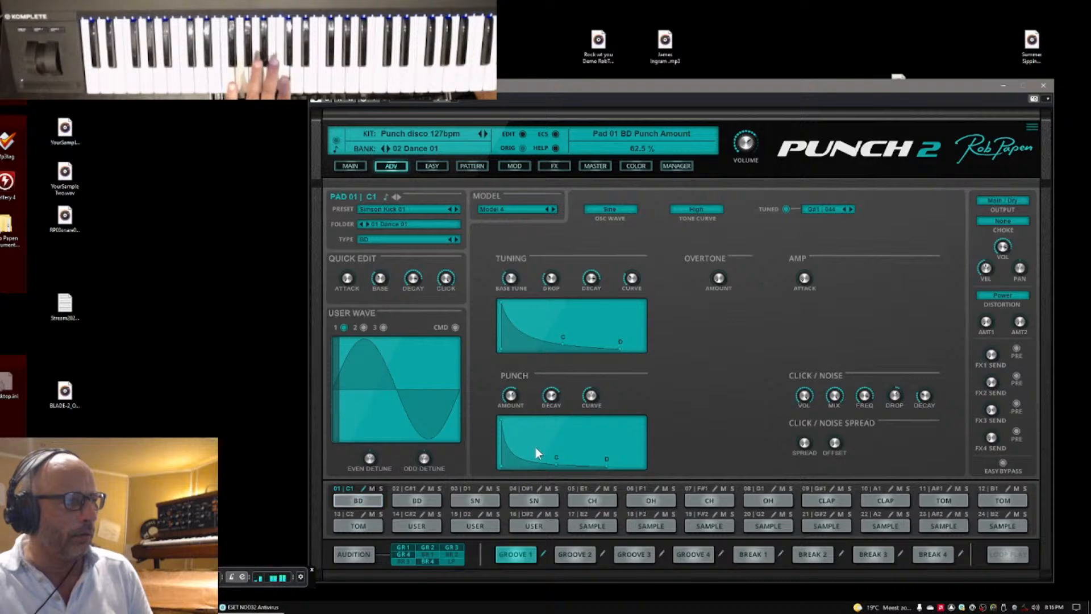
pyautogui.moveTo(536, 448)
pyautogui.mouseDown()
pyautogui.moveTo(537, 429)
pyautogui.moveTo(545, 468)
pyautogui.moveTo(544, 437)
pyautogui.mouseUp()
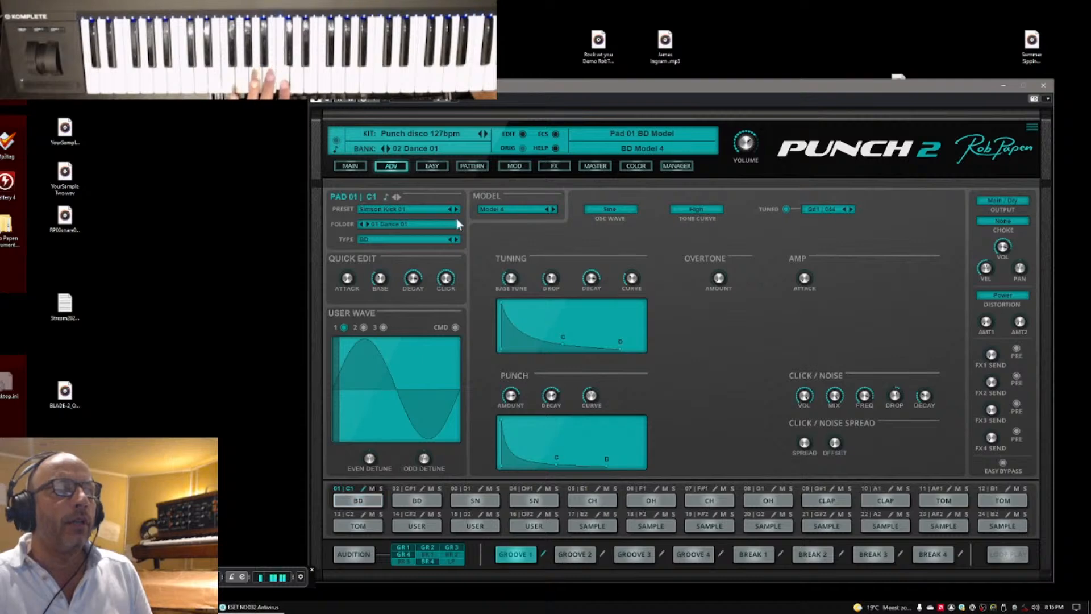
pyautogui.click(395, 208)
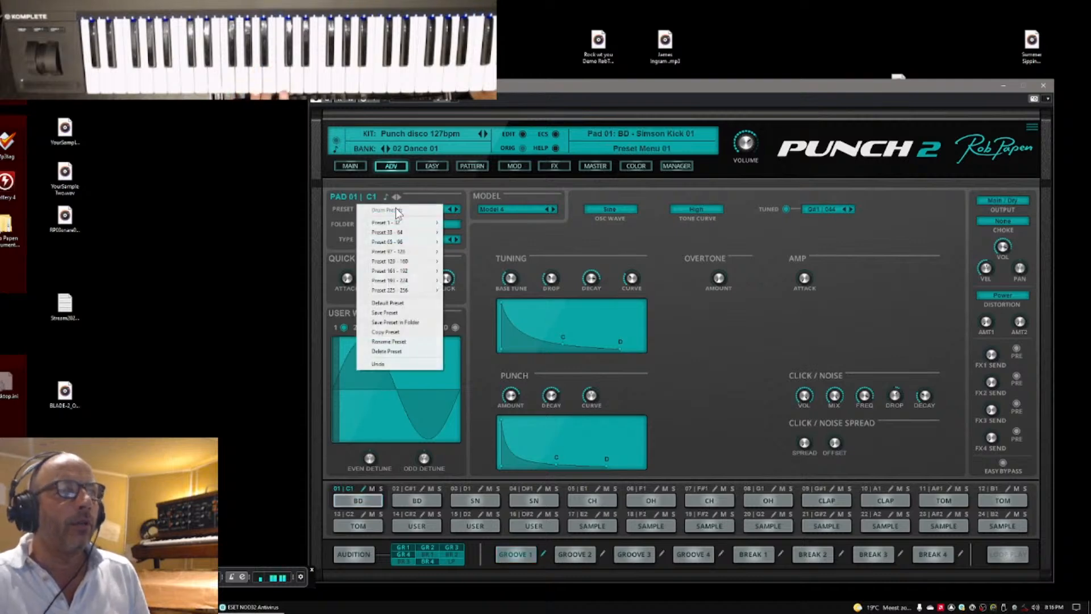
pyautogui.click(382, 322)
pyautogui.click(299, 307)
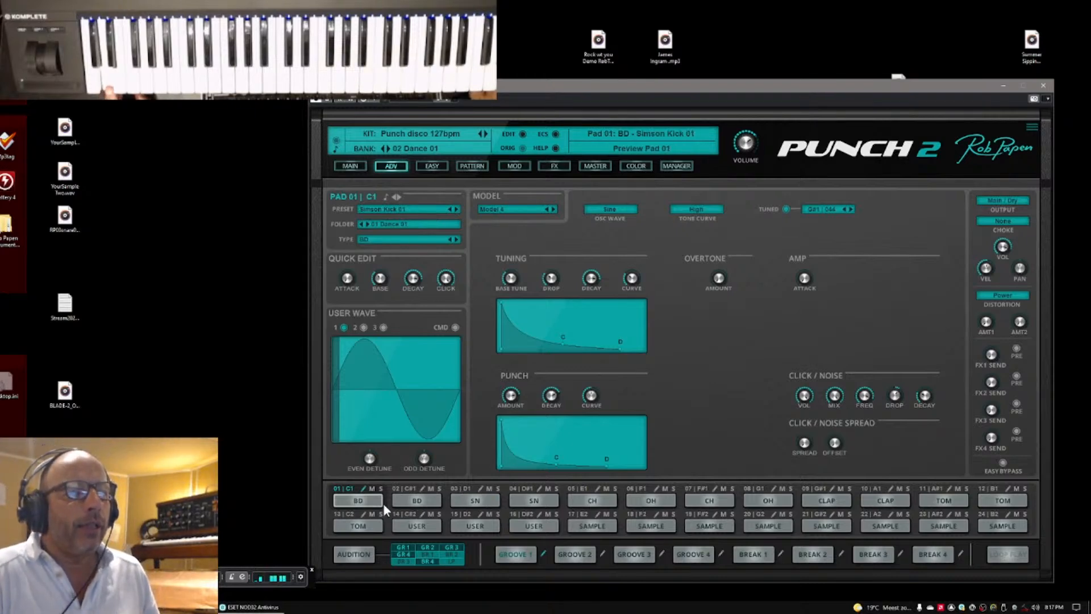
# Step: Switch snare pad 03 to SN Model 02 and lengthen its noise decay slightly
pyautogui.click(471, 503)
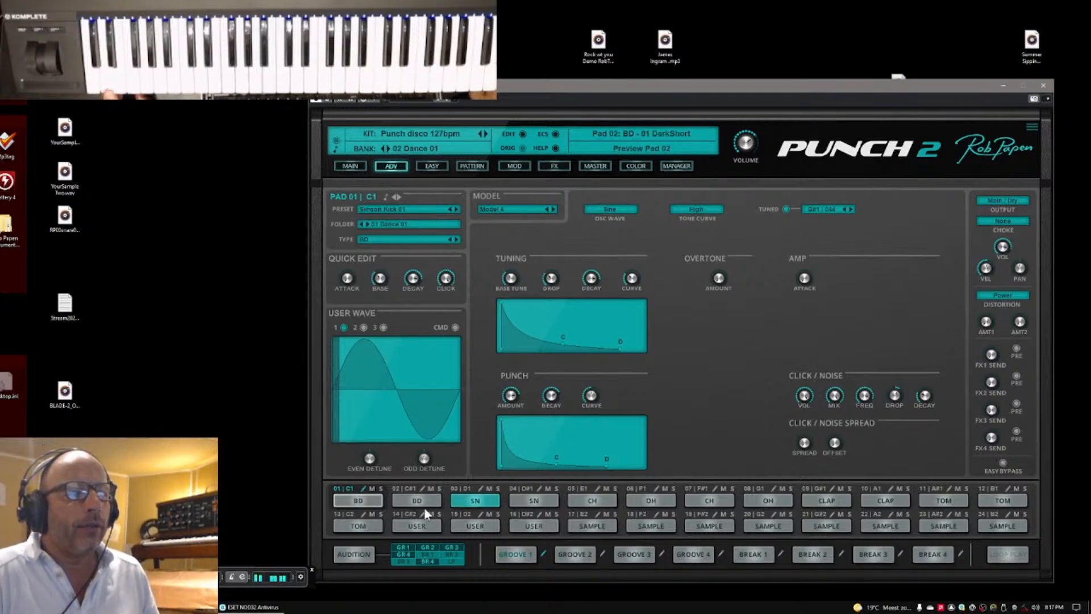
pyautogui.click(480, 495)
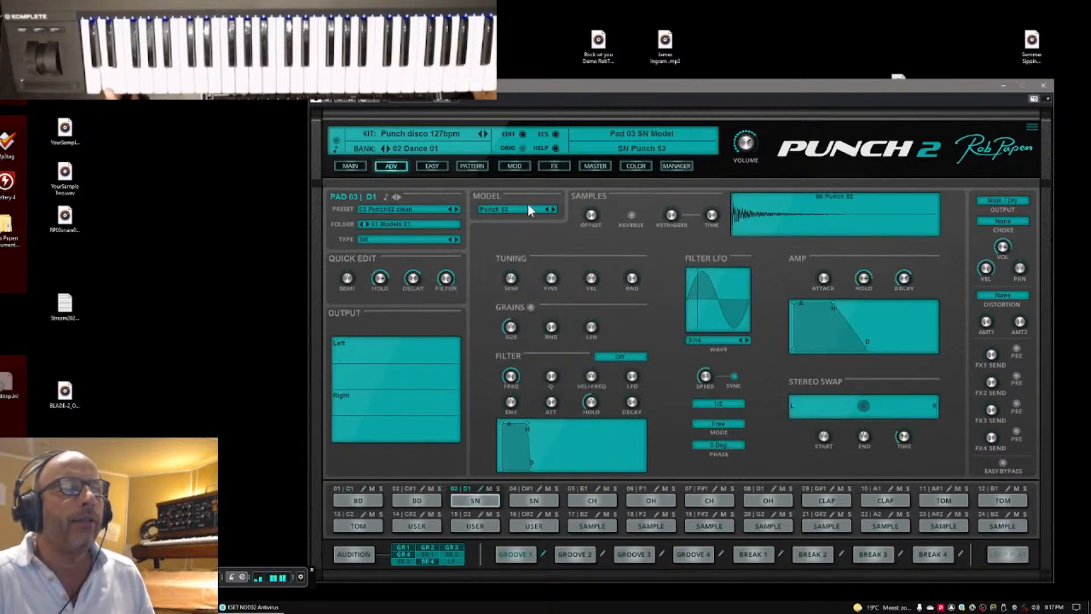
pyautogui.click(501, 210)
pyautogui.moveTo(519, 224)
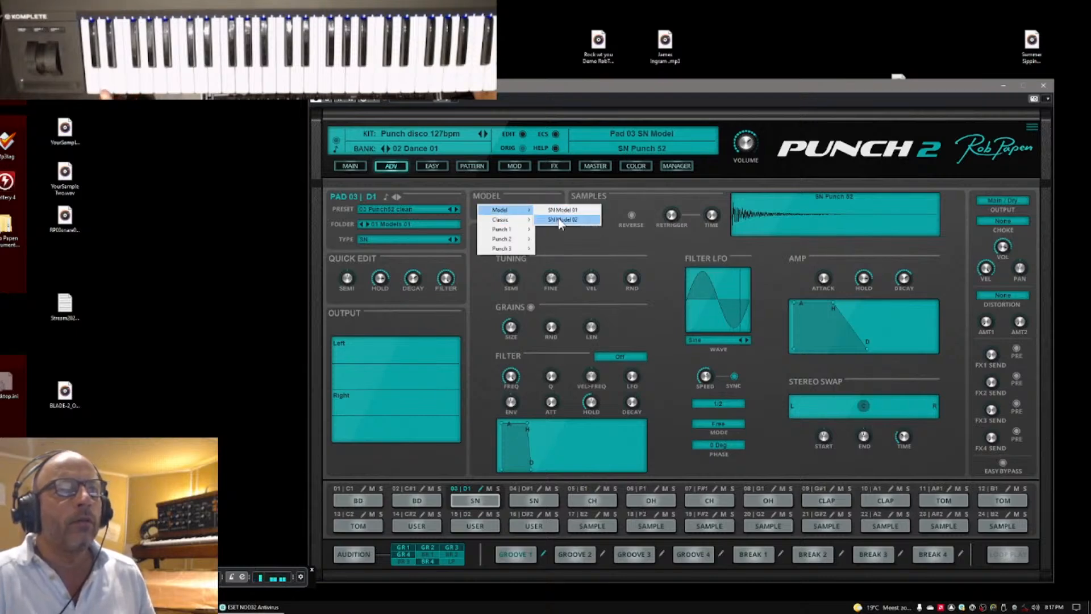
pyautogui.click(558, 219)
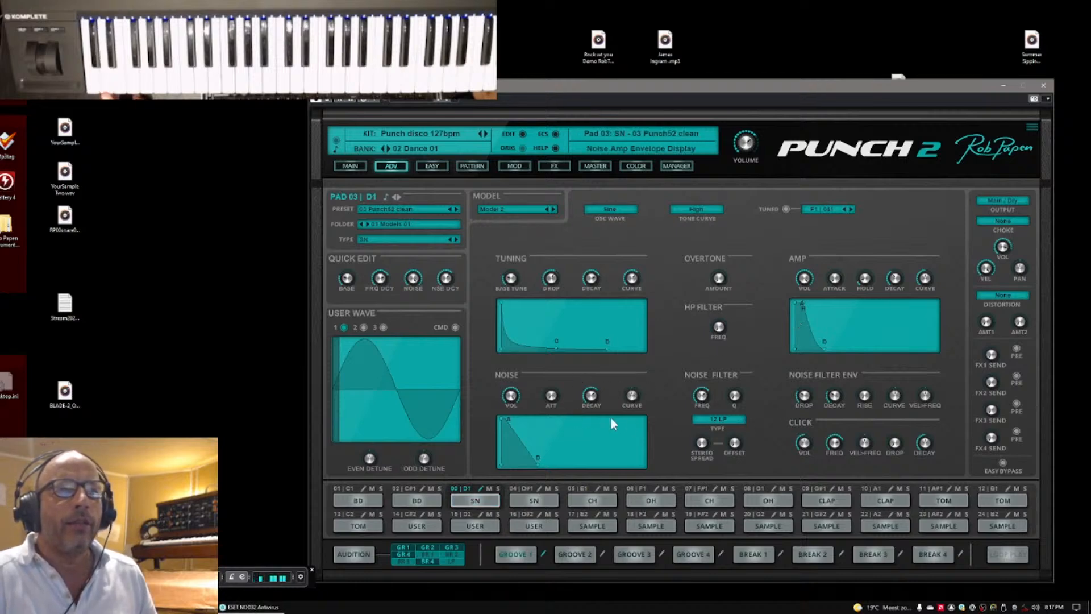
pyautogui.moveTo(588, 403); pyautogui.dragTo(596, 397)
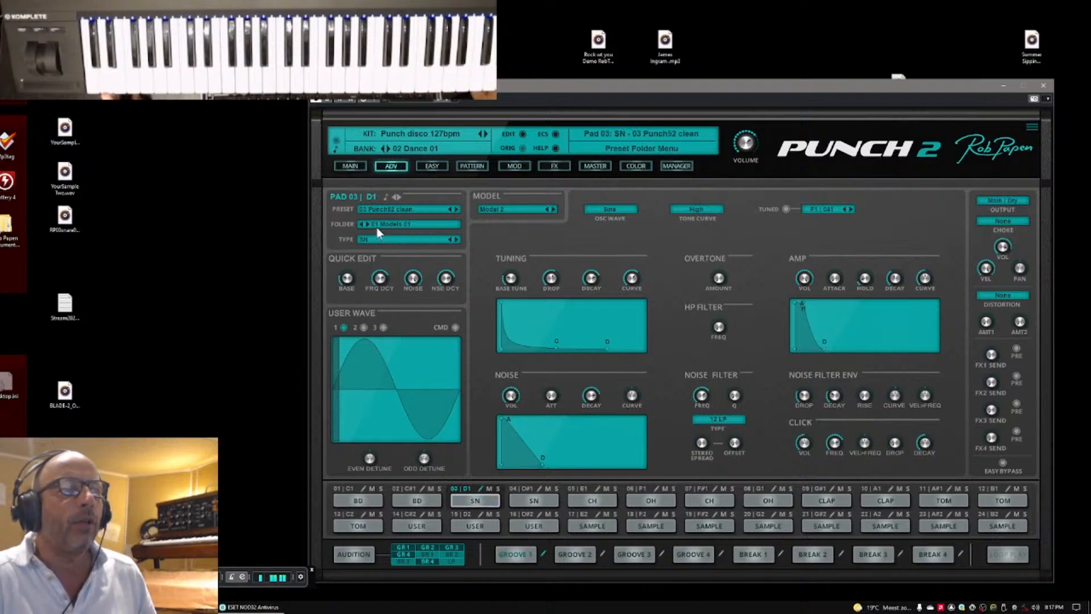
# Step: Load the A Log HiTone snare preset from folder 01 Models 01 onto pad 03
pyautogui.click(395, 225)
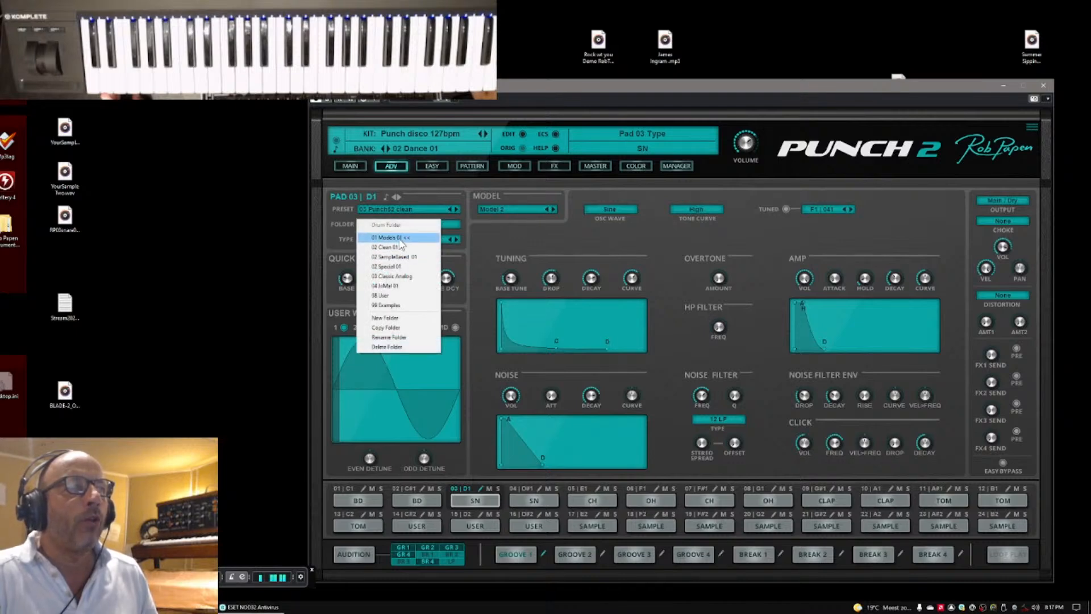
pyautogui.click(401, 243)
pyautogui.click(392, 210)
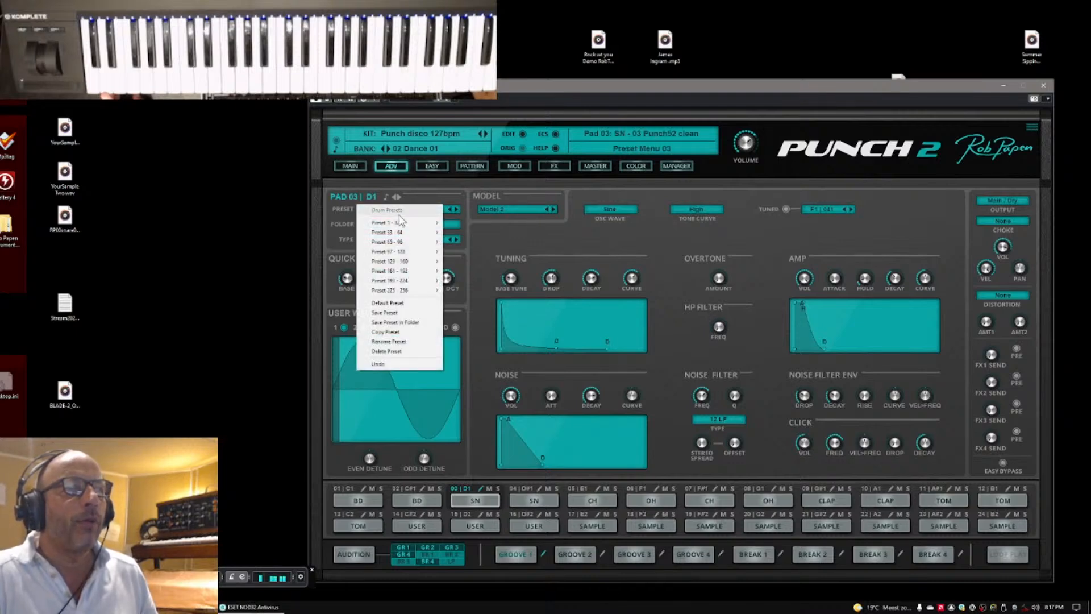
pyautogui.moveTo(401, 223)
pyautogui.click(472, 222)
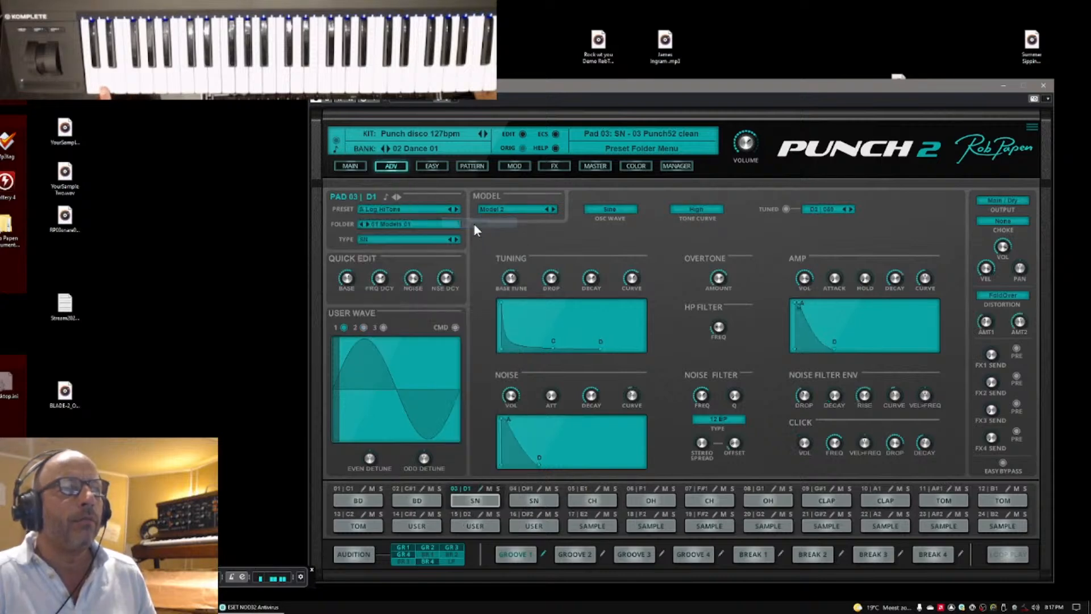
# Step: Audition successive 01 Models 01 snare presets on pad 03, from A Log Overtone through to Elec LongVoca
pyautogui.click(456, 209)
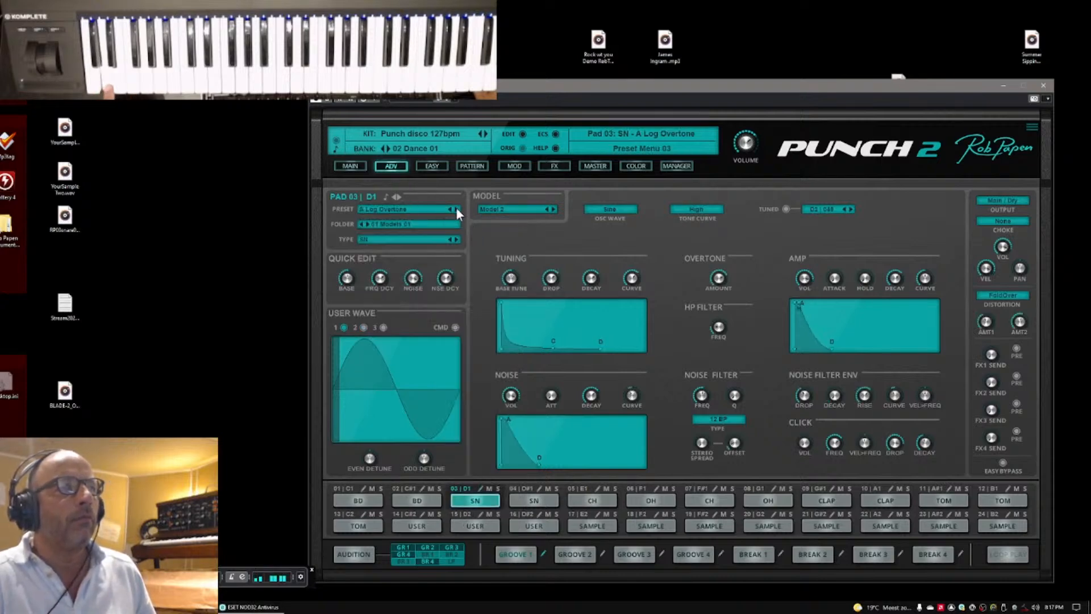
pyautogui.click(456, 209)
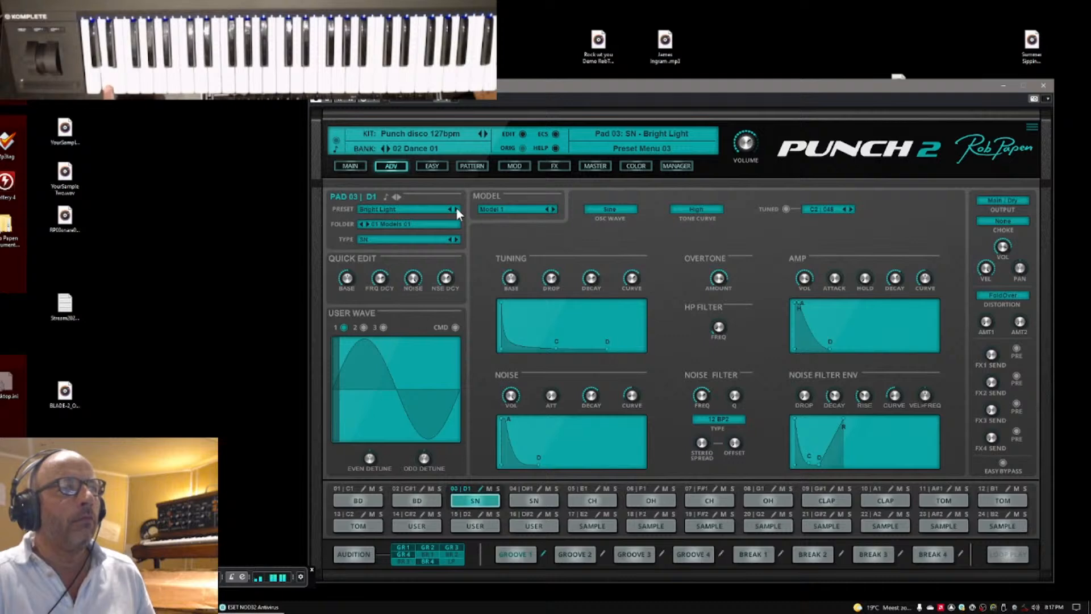
pyautogui.click(456, 209)
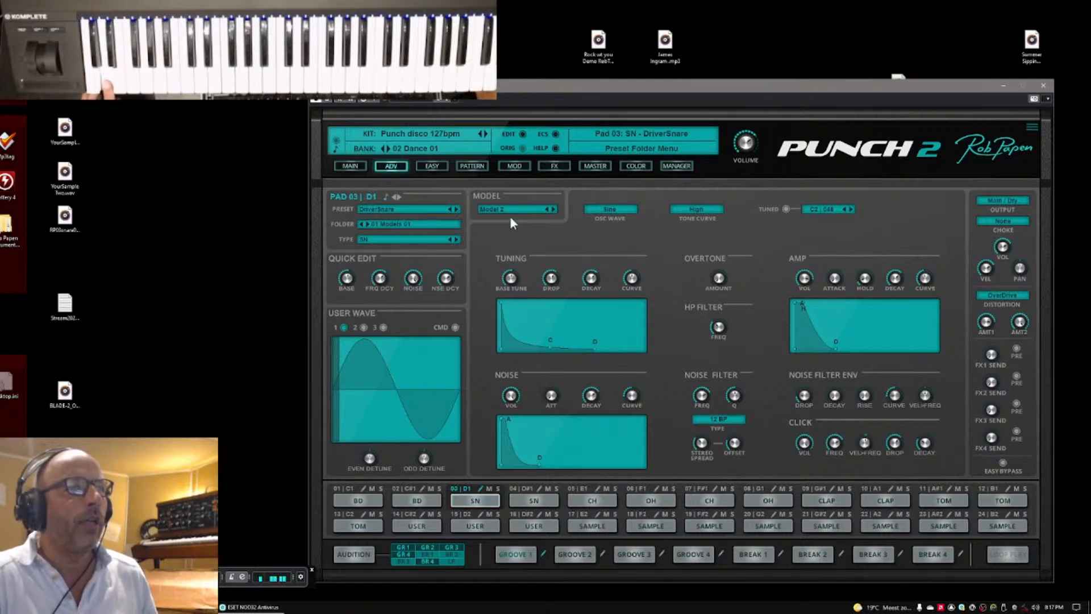
pyautogui.click(455, 211)
pyautogui.click(455, 211)
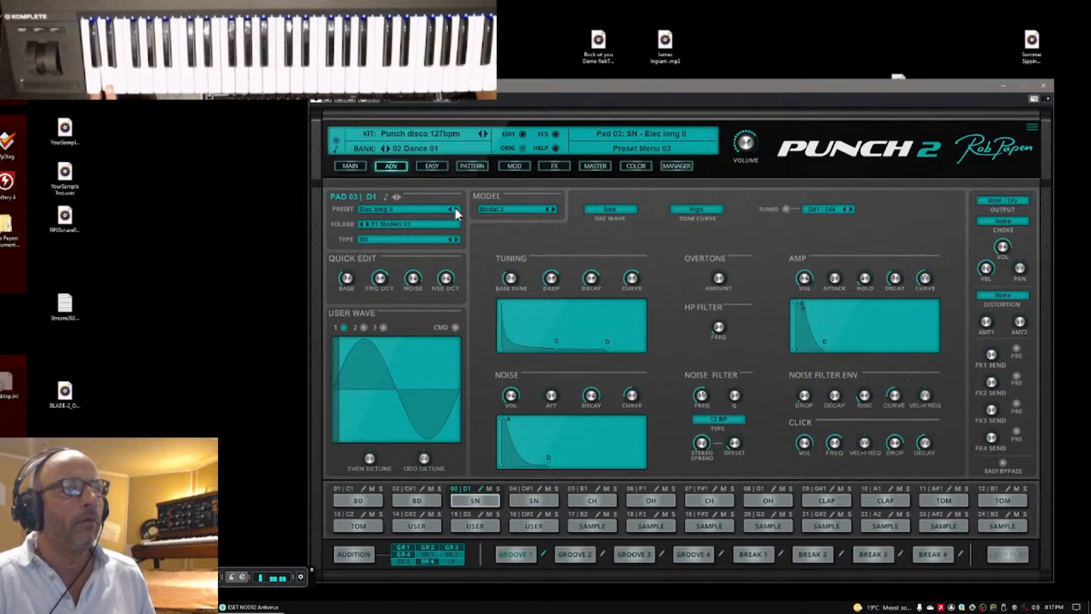
pyautogui.click(457, 209)
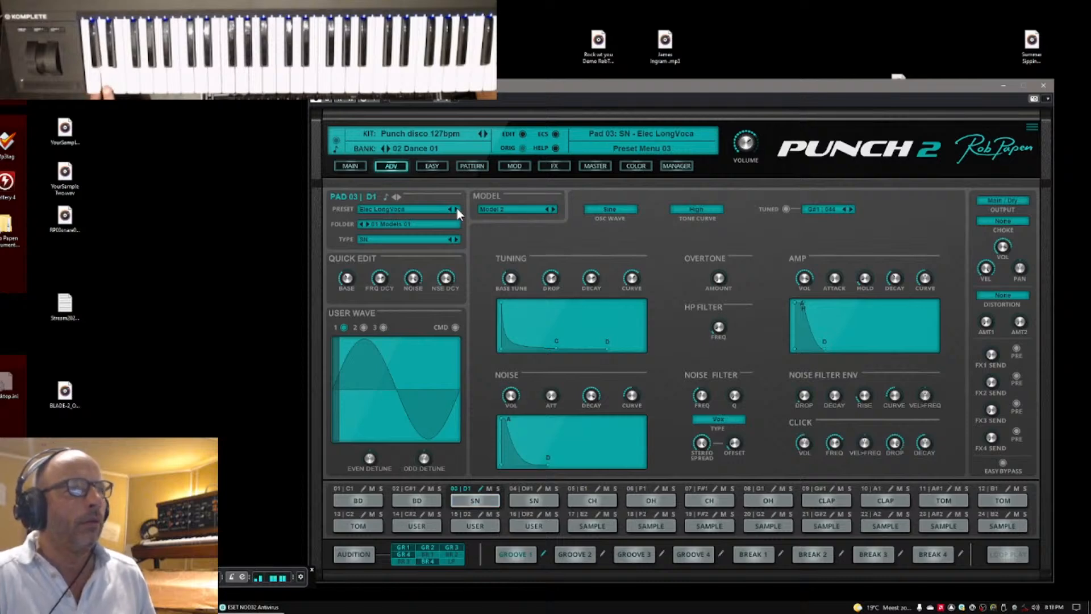
# Step: Change pad 03's preset folder to 02 Special 01 and load one of its snare presets
pyautogui.click(403, 226)
pyautogui.click(398, 227)
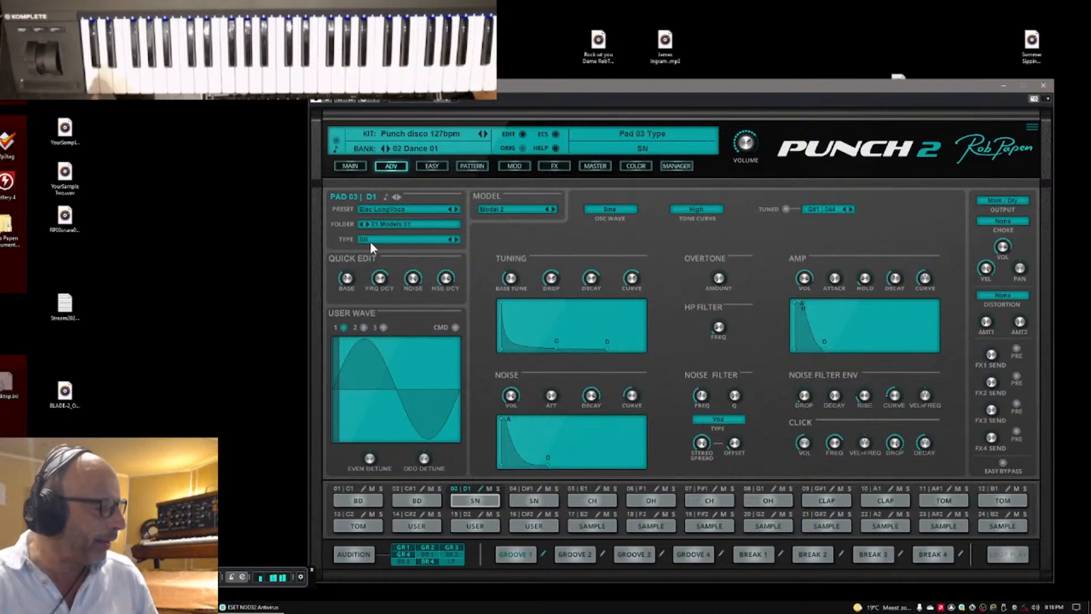
pyautogui.click(390, 223)
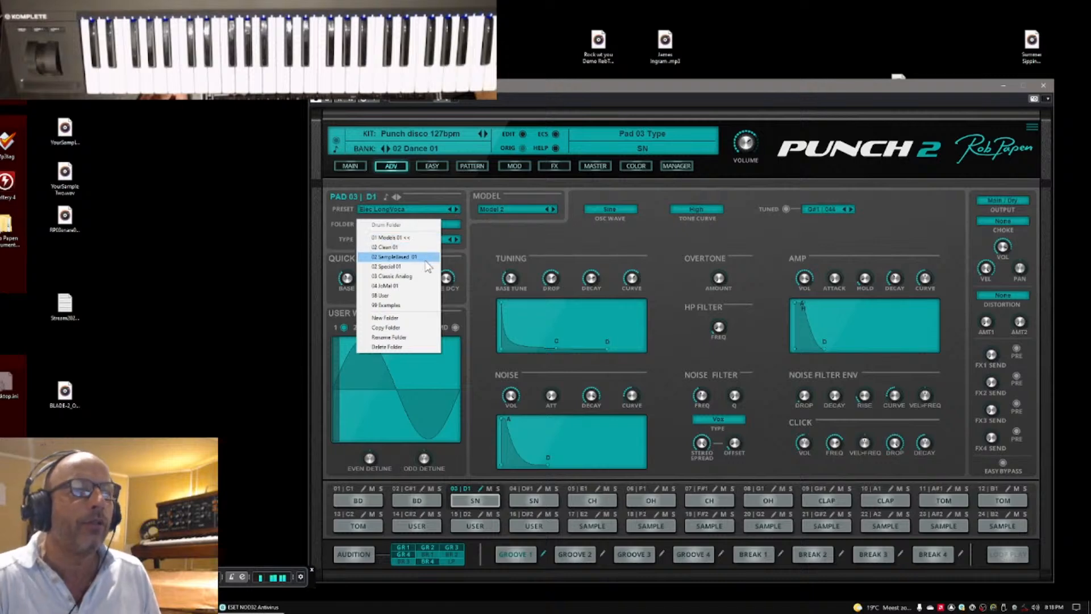
pyautogui.click(393, 266)
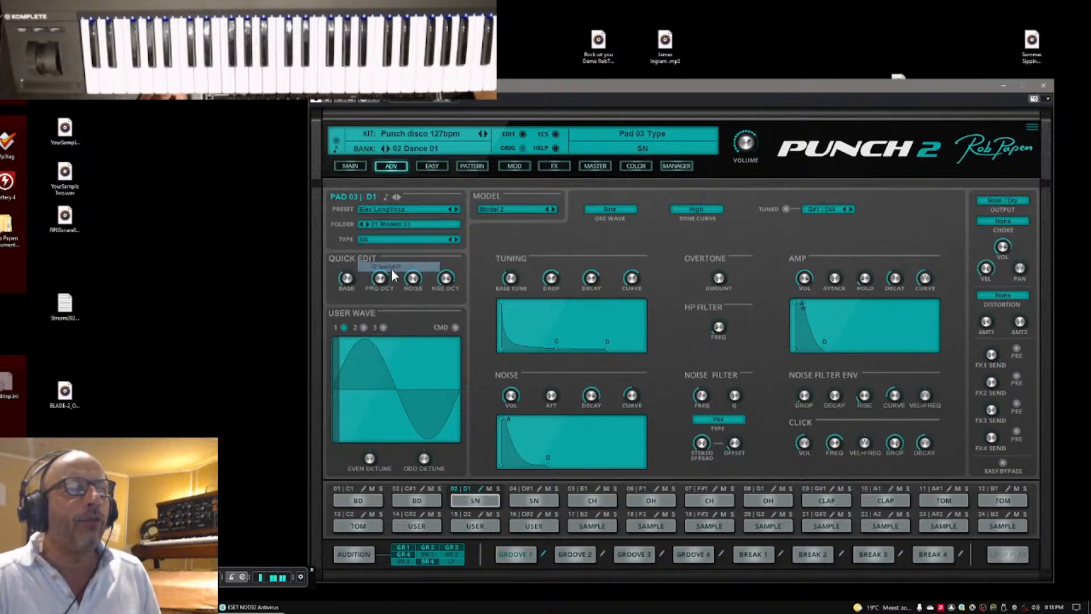
pyautogui.click(390, 210)
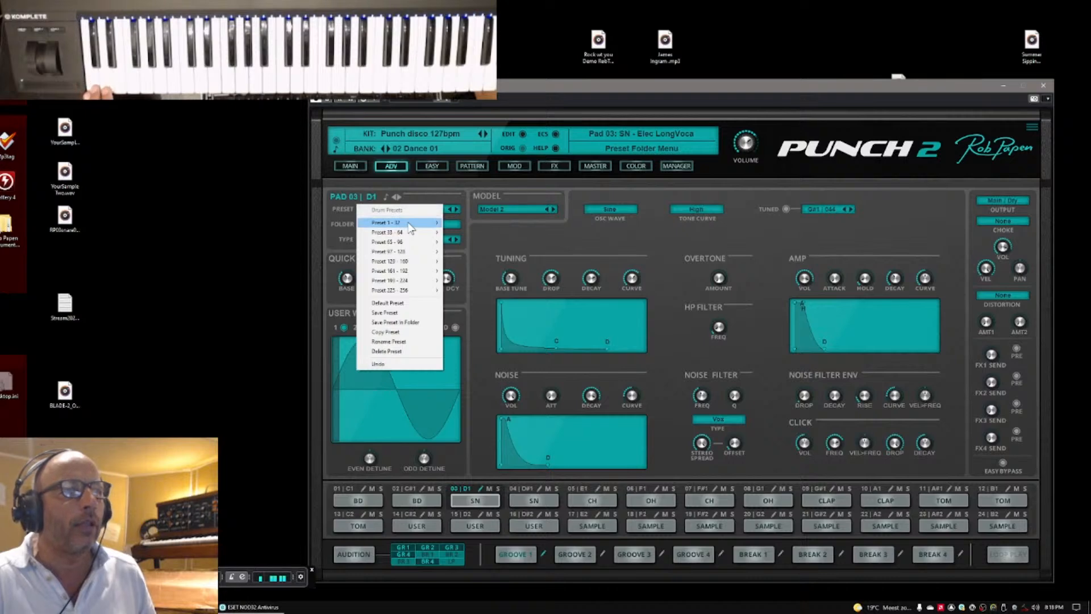
pyautogui.click(466, 223)
# Step: Audition successive 02 Special 01 snares on pad 03, stepping through Combz and Get Da Snare to Great Face Snare
pyautogui.click(455, 210)
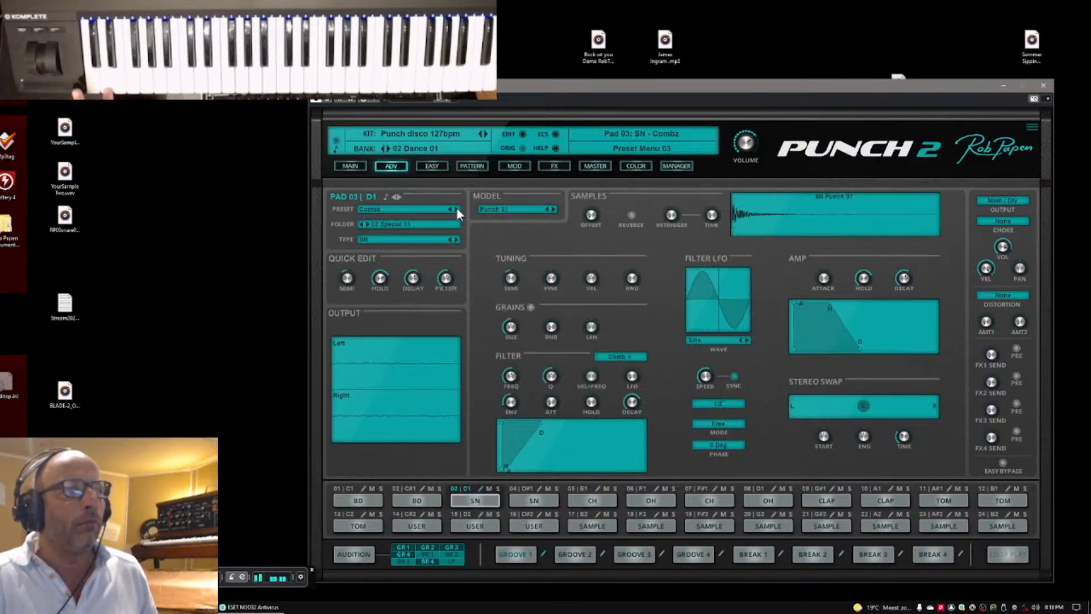
pyautogui.click(457, 209)
pyautogui.click(457, 210)
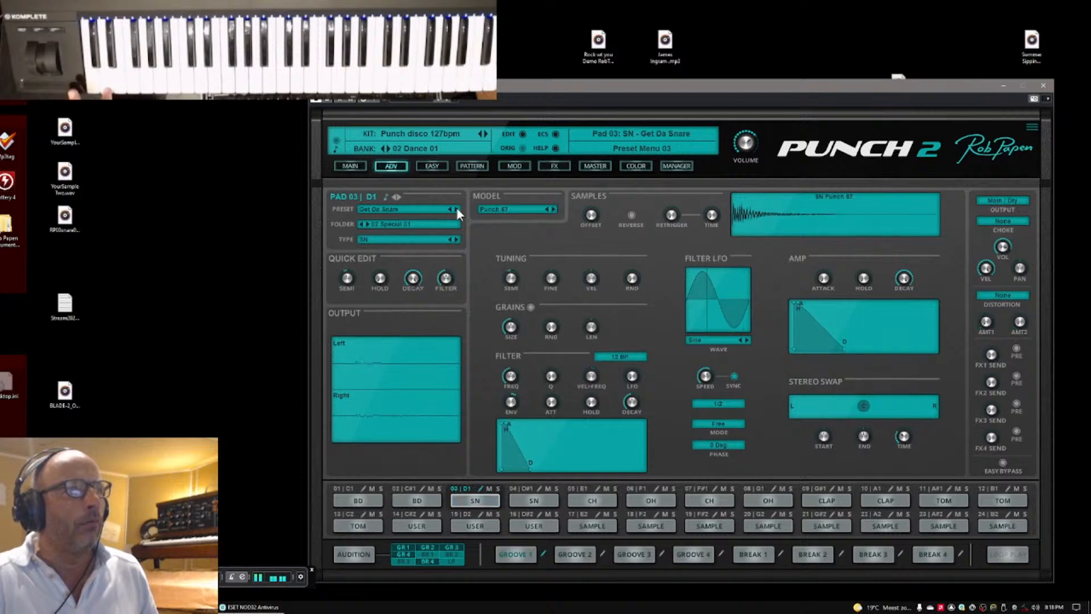
pyautogui.click(457, 209)
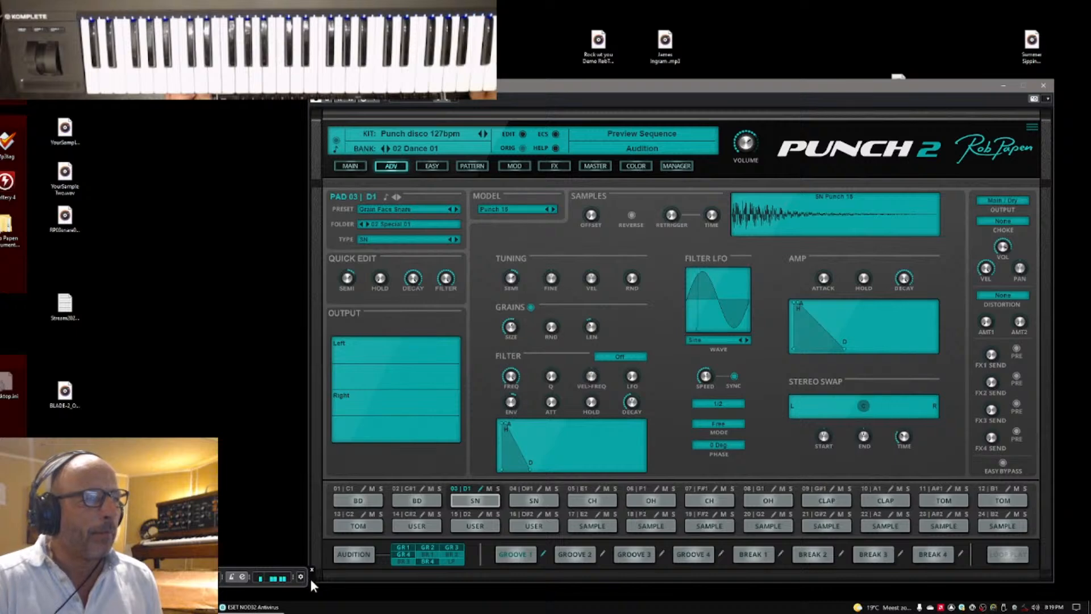
# Step: Shift the small control strip beside the drum plug-in window slightly away from it
pyautogui.moveTo(310, 578); pyautogui.dragTo(296, 575)
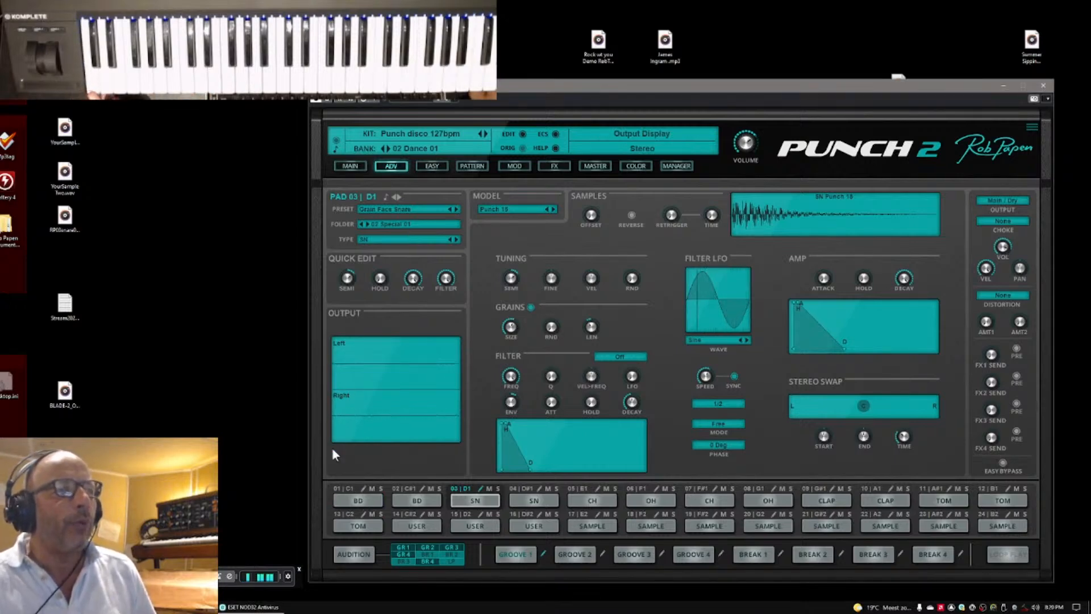
# Step: Select bass drum pad 01 and compare its Tone Curve settings High and Low, leaving it on Low
pyautogui.click(361, 495)
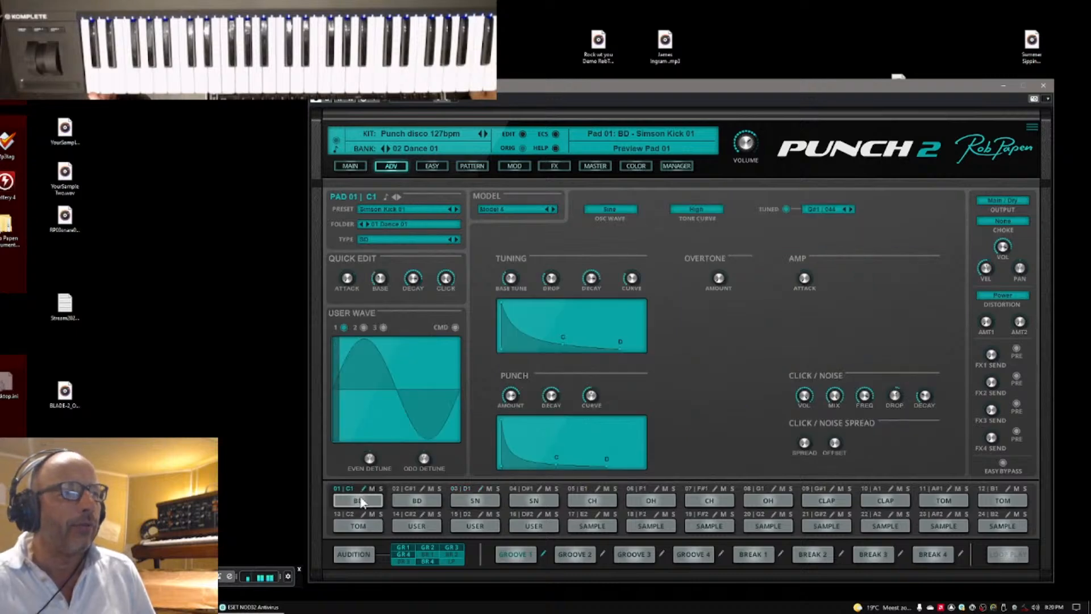
pyautogui.click(694, 209)
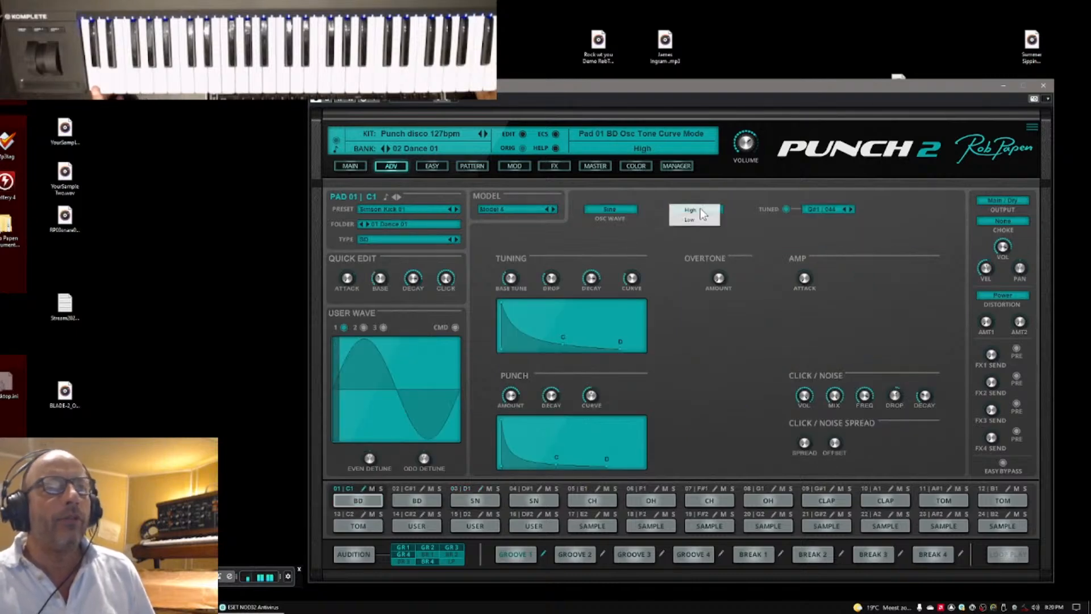
pyautogui.click(707, 219)
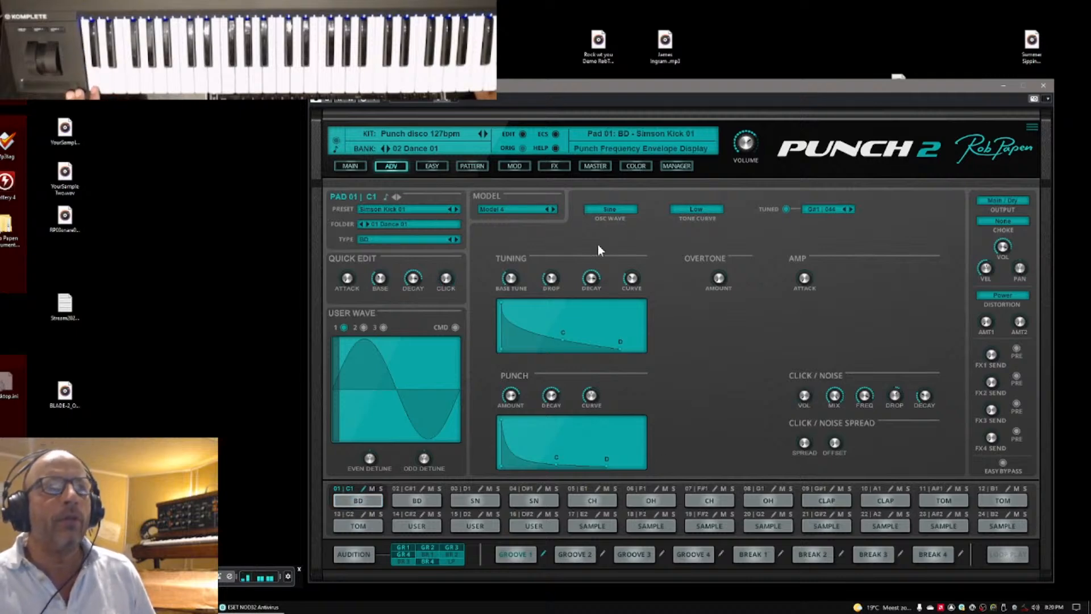
pyautogui.click(706, 209)
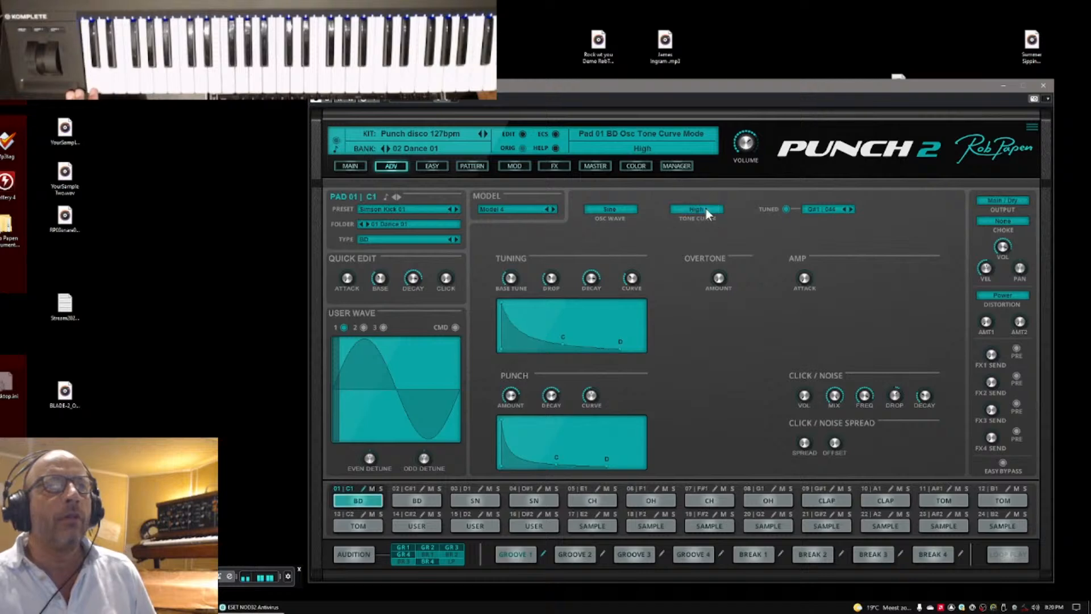
pyautogui.click(706, 210)
pyautogui.click(702, 219)
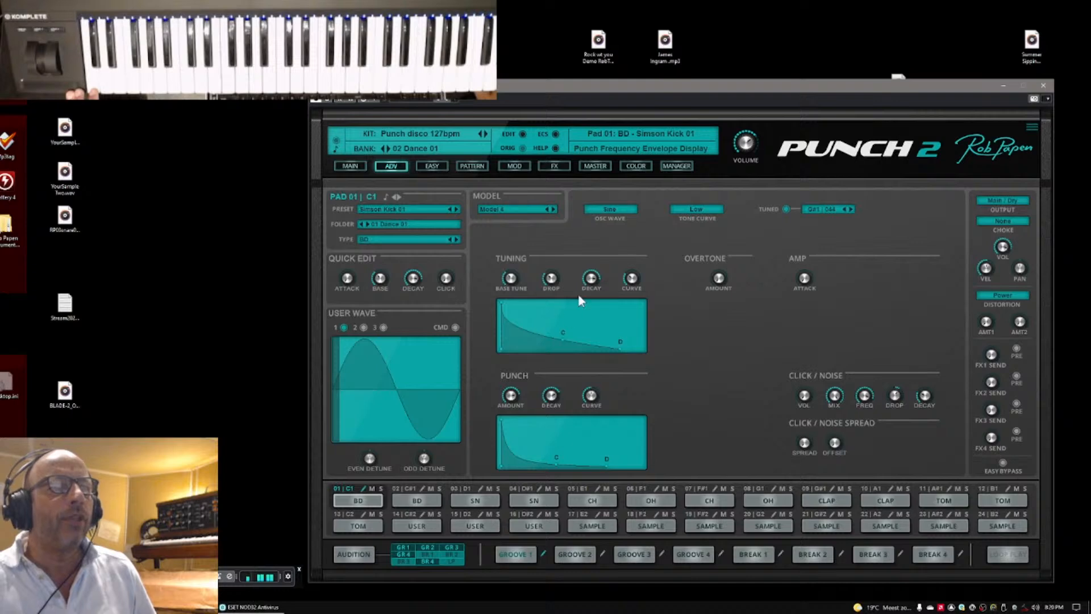
# Step: Switch pad 01's bass drum to Model 1 and lengthen its amp decay to 1.4 sec
pyautogui.click(514, 210)
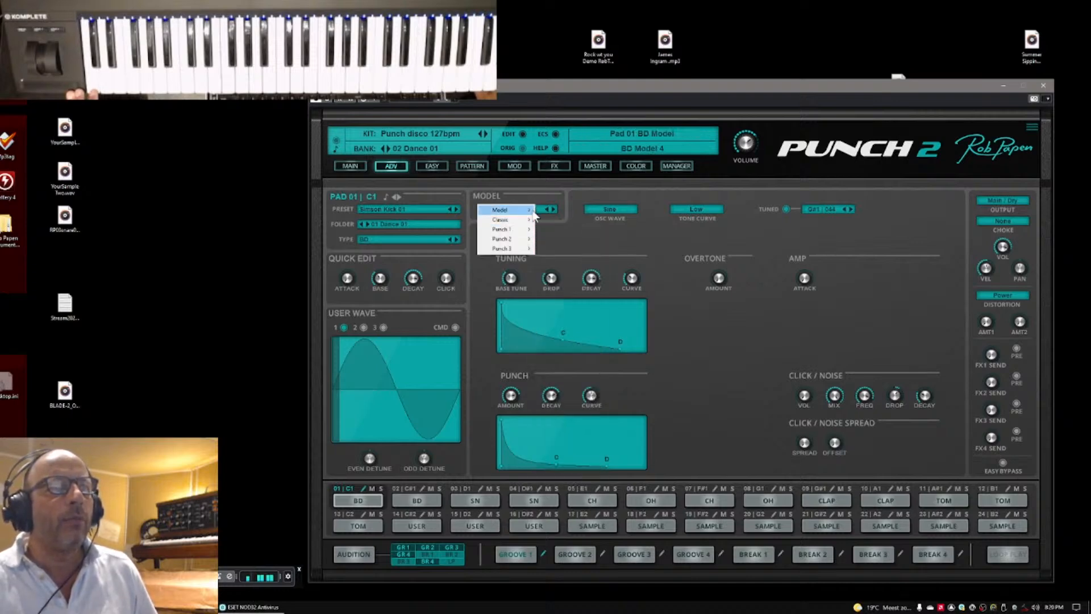
pyautogui.click(559, 210)
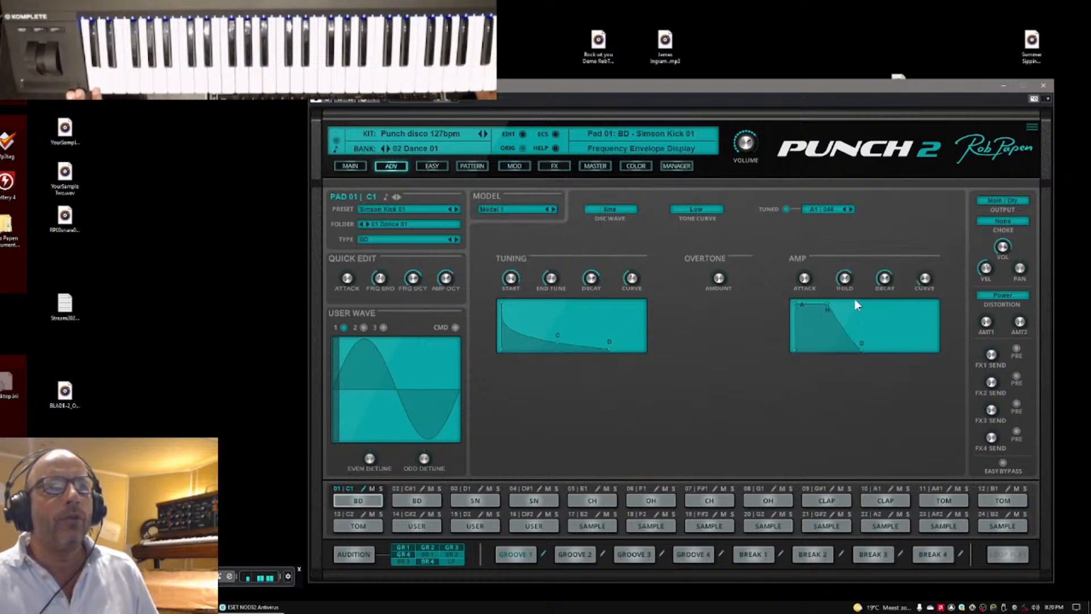
pyautogui.moveTo(861, 348); pyautogui.dragTo(886, 347)
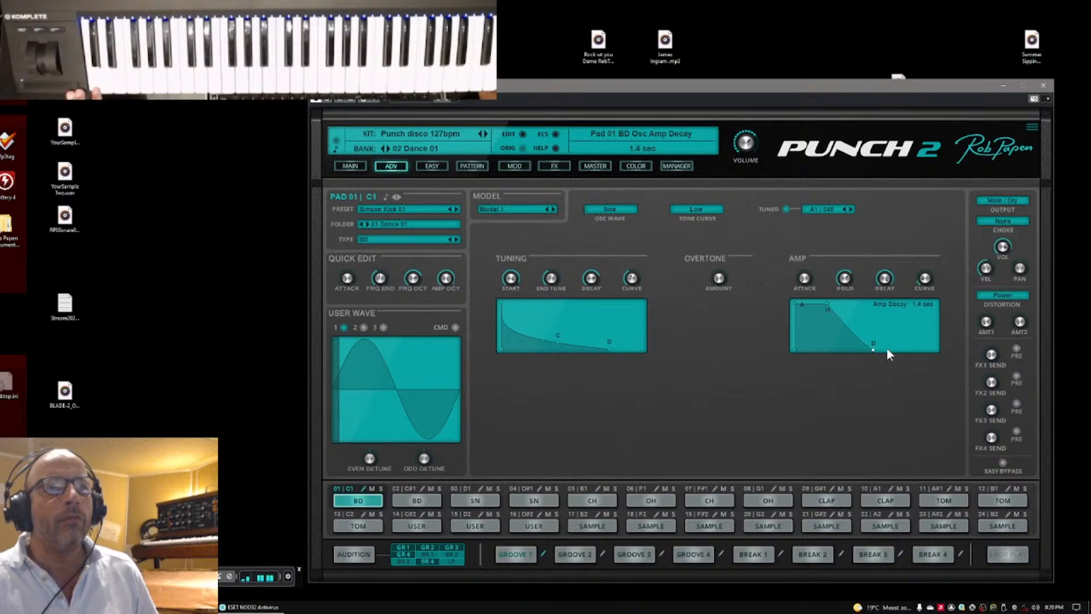
# Step: Set the Tone Curve of pad 01's Model 1 bass drum to High
pyautogui.click(694, 209)
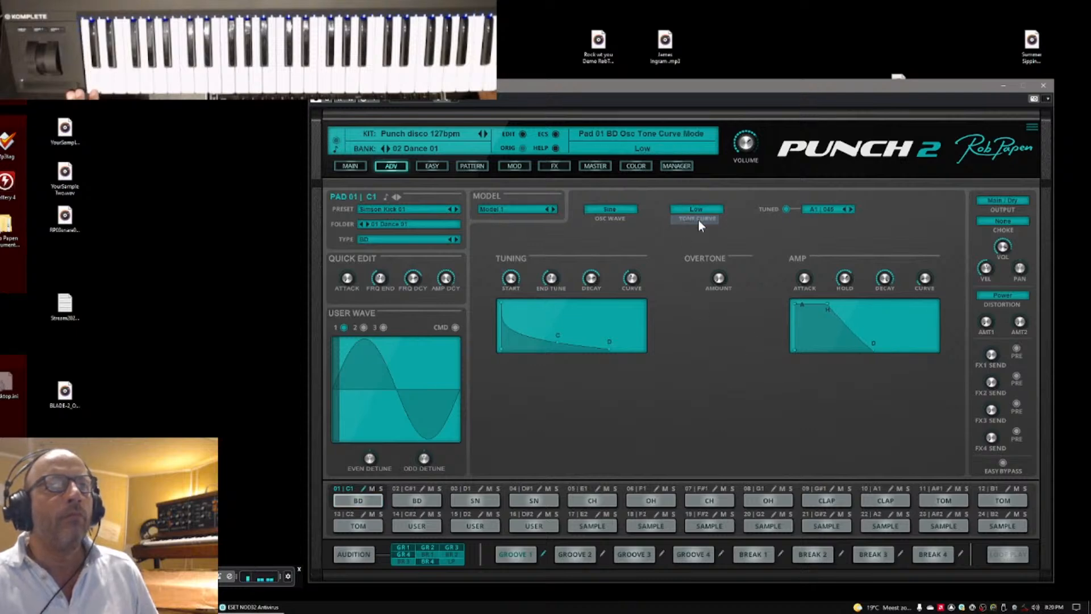
pyautogui.click(697, 210)
pyautogui.click(701, 213)
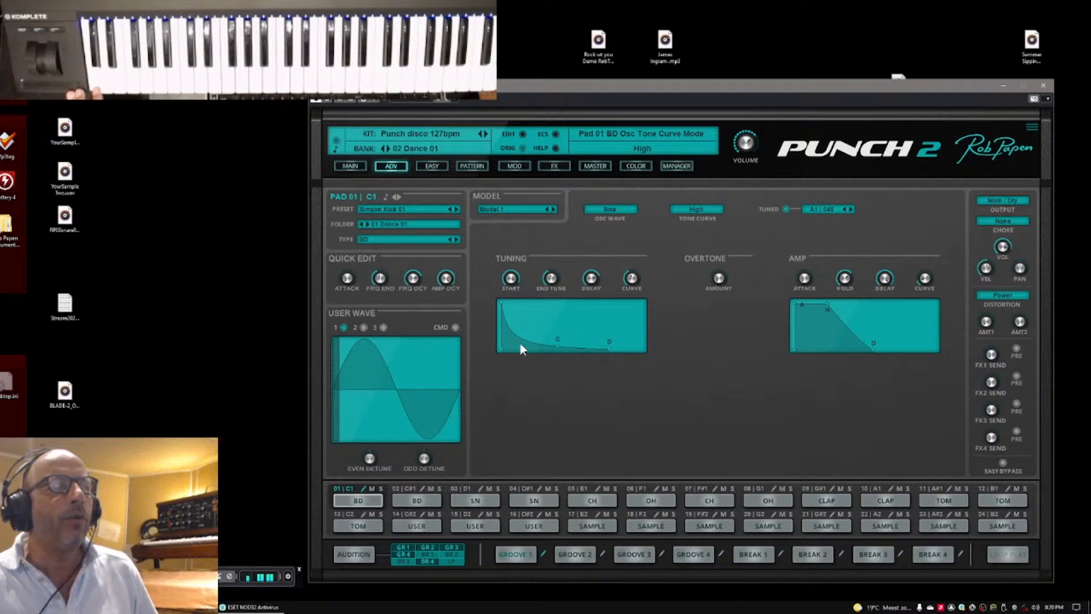
# Step: Try a straighter curve on pad 01's tuning envelope with a frequency decay of about 52 ms
pyautogui.moveTo(557, 345); pyautogui.dragTo(564, 326)
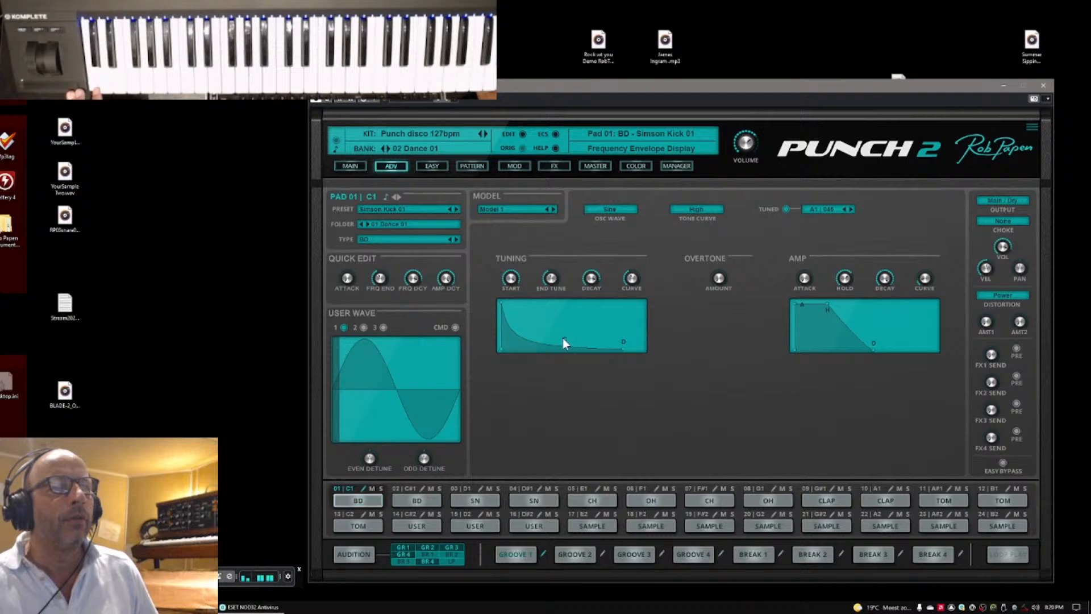
pyautogui.moveTo(566, 336); pyautogui.dragTo(555, 339)
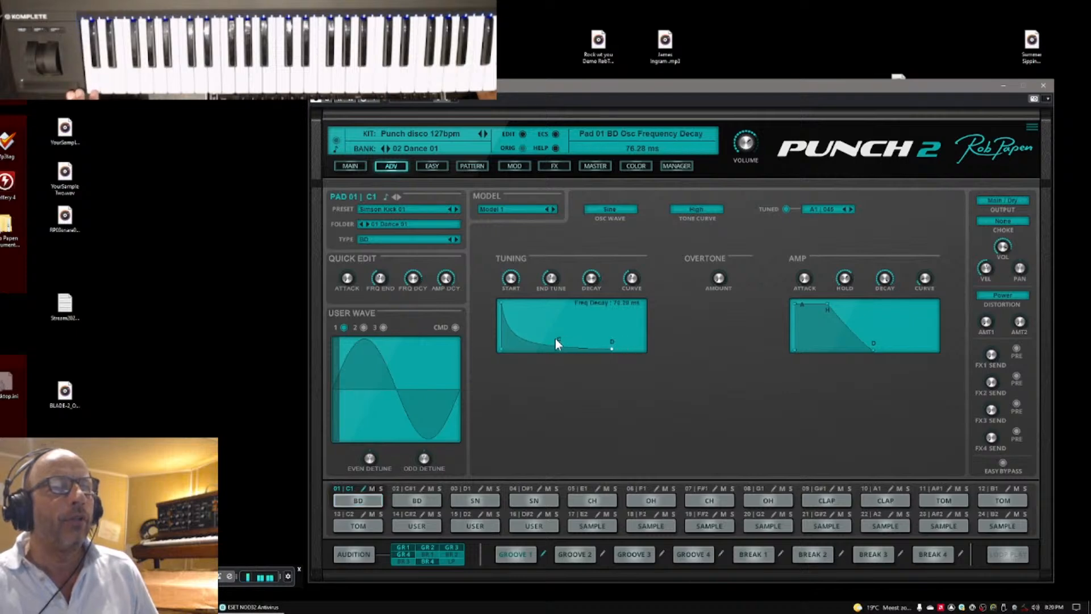
pyautogui.moveTo(628, 280); pyautogui.dragTo(631, 311)
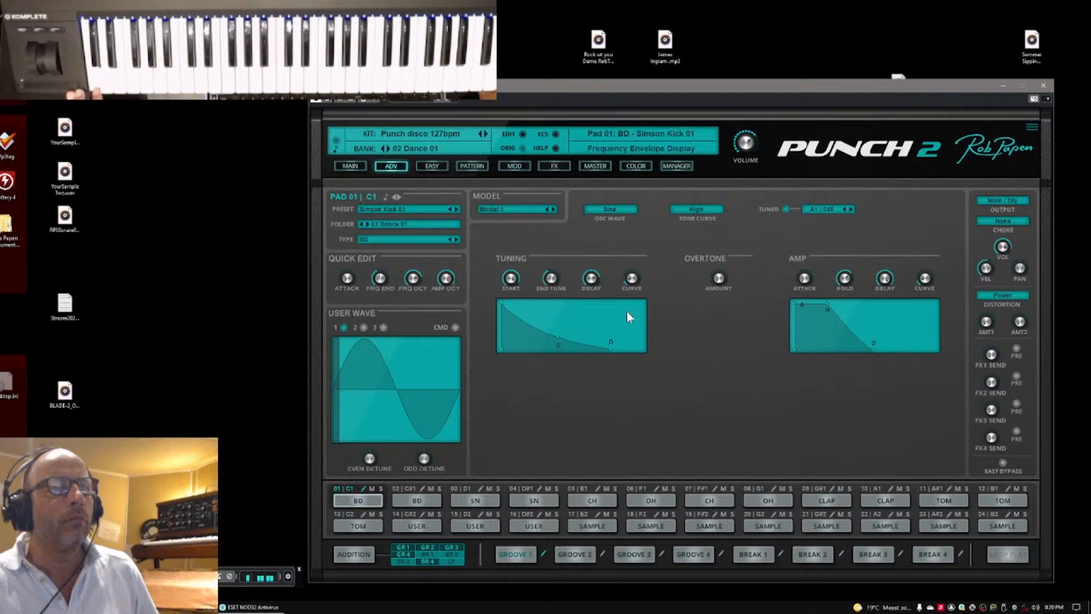
pyautogui.moveTo(610, 349)
pyautogui.mouseDown()
pyautogui.moveTo(575, 352)
pyautogui.moveTo(619, 353)
pyautogui.moveTo(602, 353)
pyautogui.mouseUp()
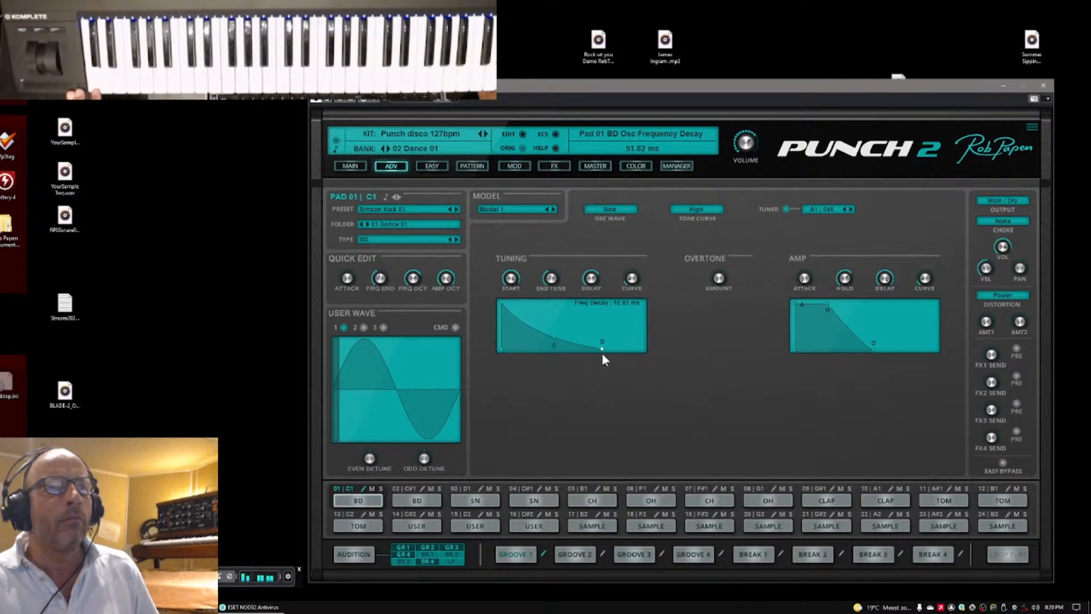
# Step: Return pad 01's Tone Curve to Low and reshape its tuning envelope with a shorter decay and a more pronounced curve
pyautogui.click(691, 209)
pyautogui.click(692, 209)
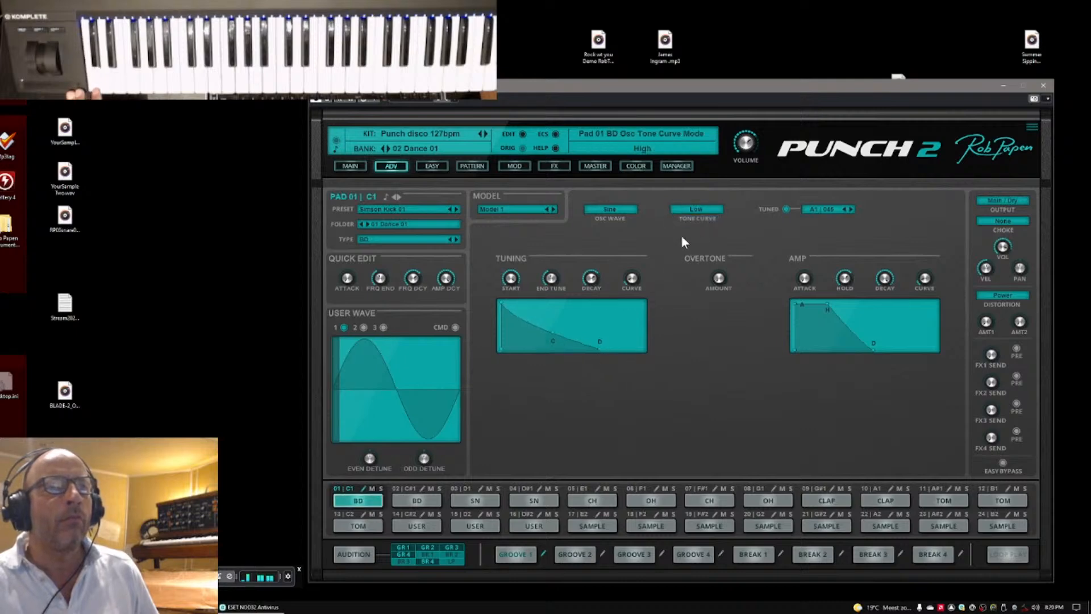
pyautogui.moveTo(600, 350); pyautogui.dragTo(574, 354)
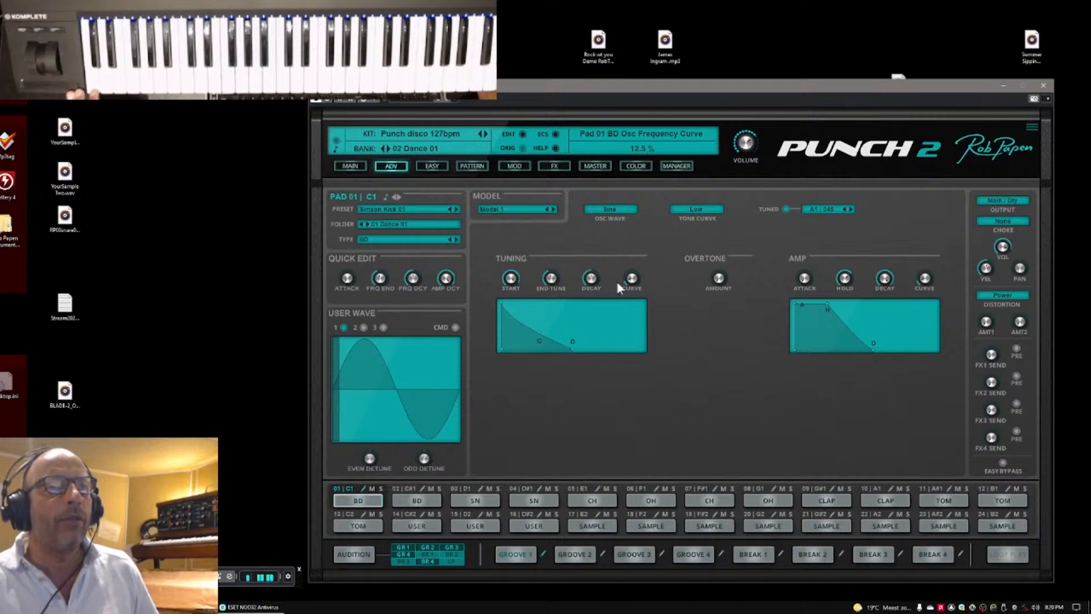
pyautogui.moveTo(616, 281); pyautogui.dragTo(636, 260)
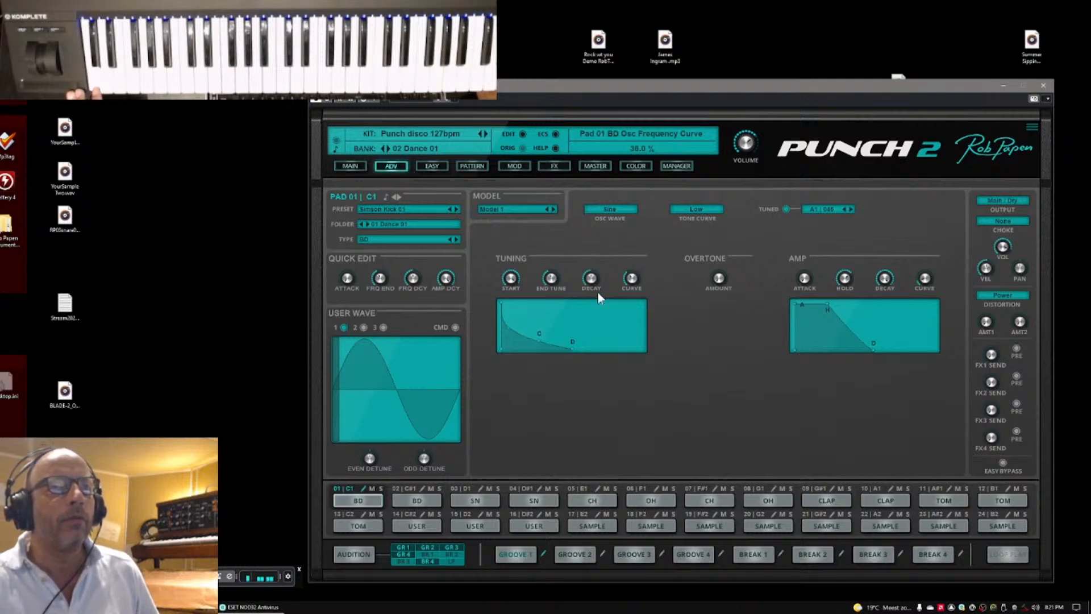
pyautogui.moveTo(592, 279); pyautogui.dragTo(593, 267)
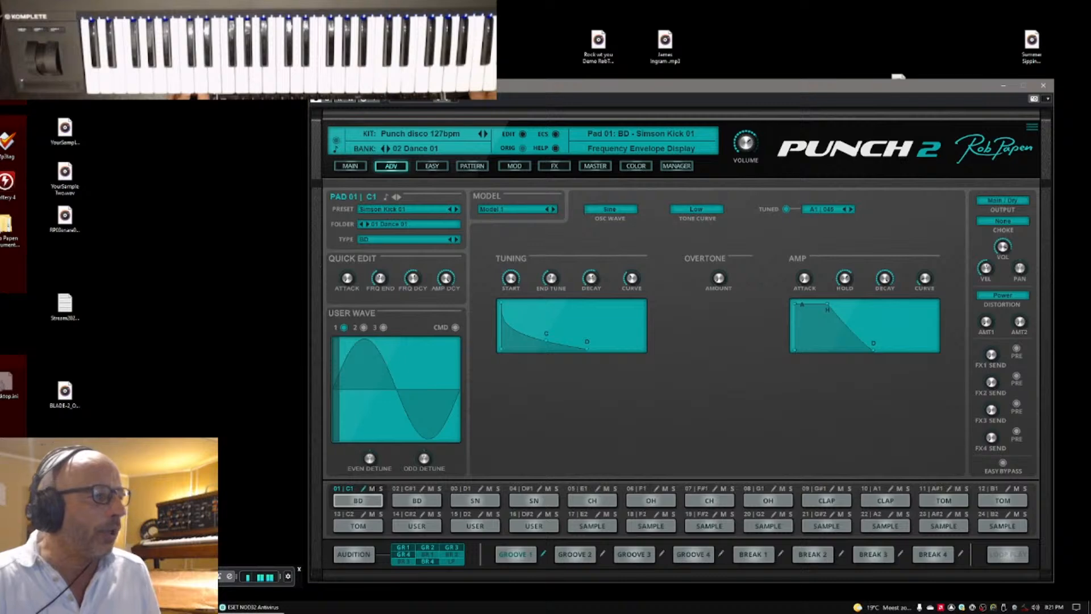
# Step: Open the stream notes text file, read the viewer request about a 70s Moog lead, and minimize the notes
pyautogui.click(897, 77)
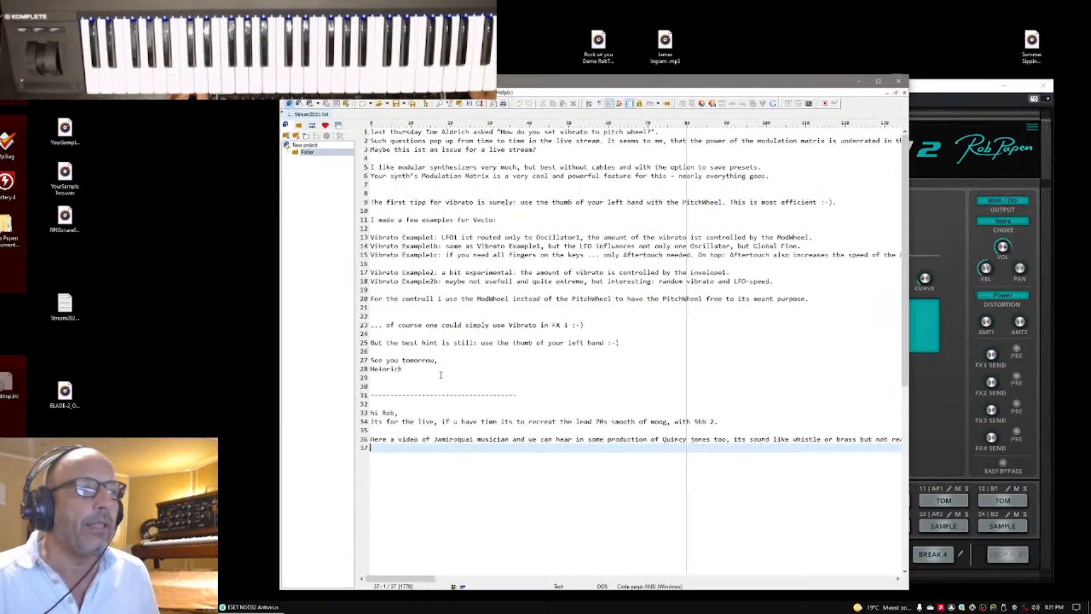
pyautogui.scroll(-12, 535, 370)
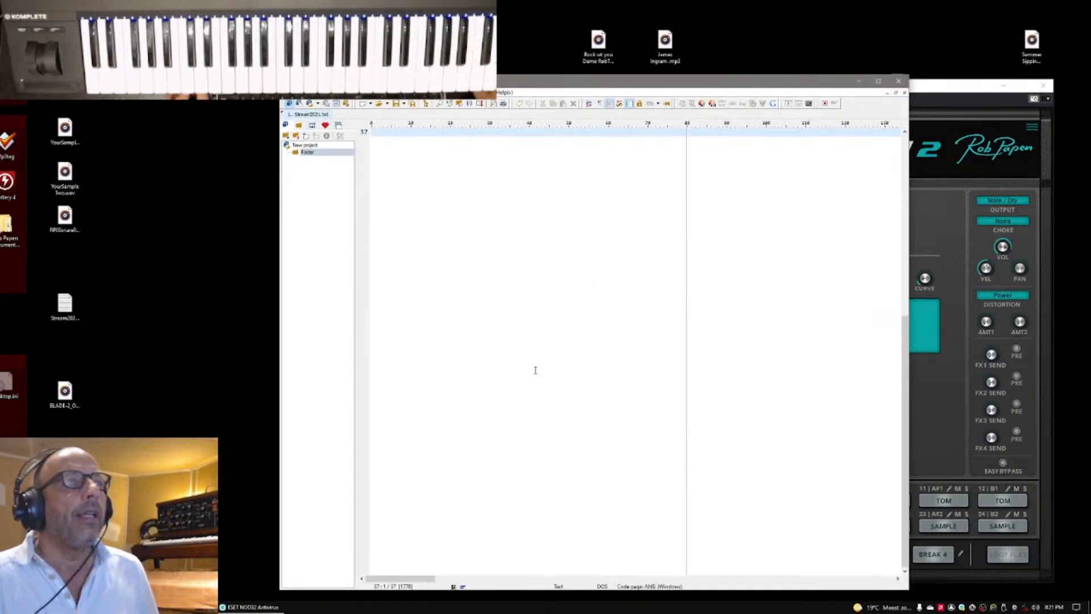
pyautogui.scroll(2, 536, 370)
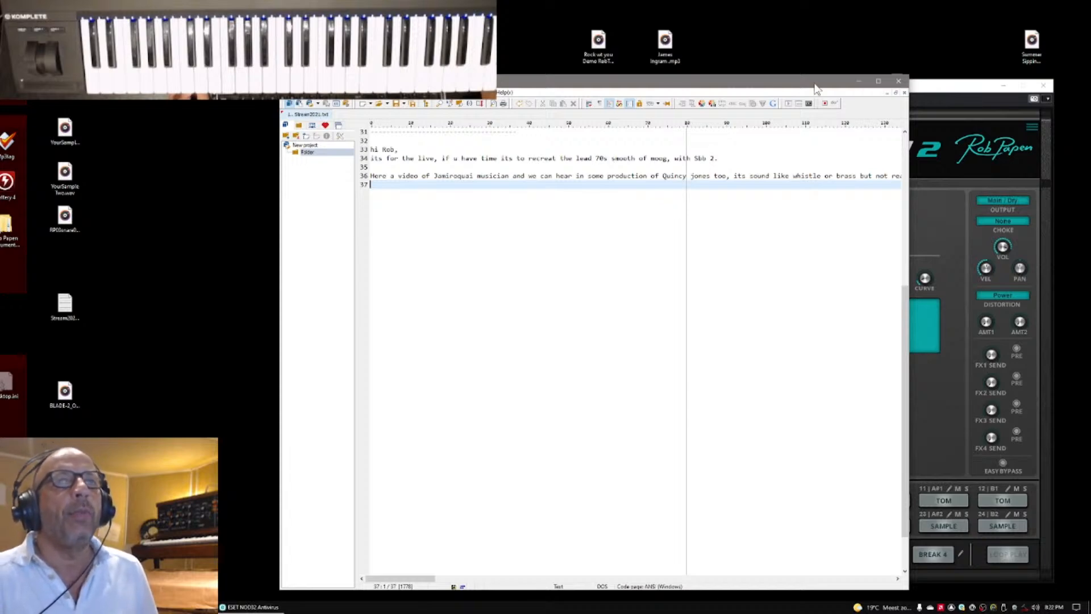
pyautogui.moveTo(812, 85); pyautogui.dragTo(915, 92)
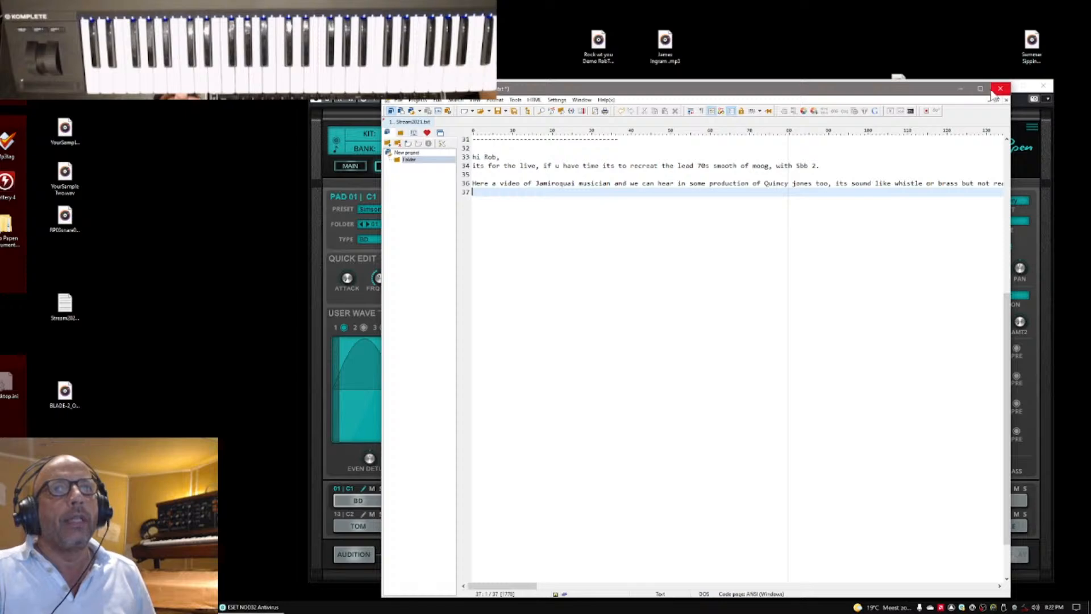
pyautogui.click(960, 89)
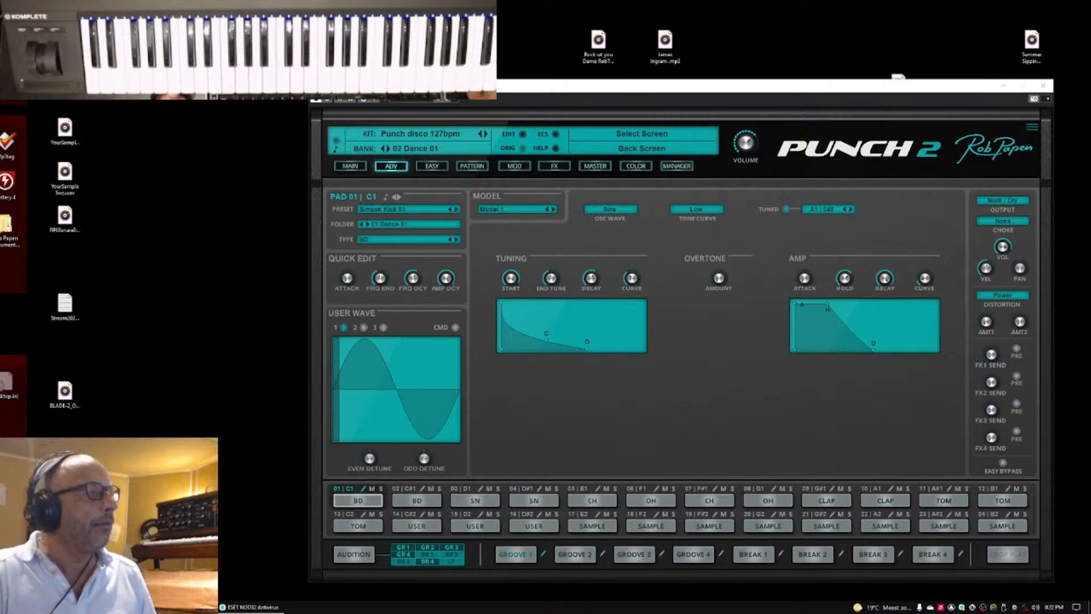
# Step: Show the browser window with the YouTube video Making Mellow 70s Vibes on Keys and move it back off screen
pyautogui.moveTo(1, 401); pyautogui.dragTo(116, 401)
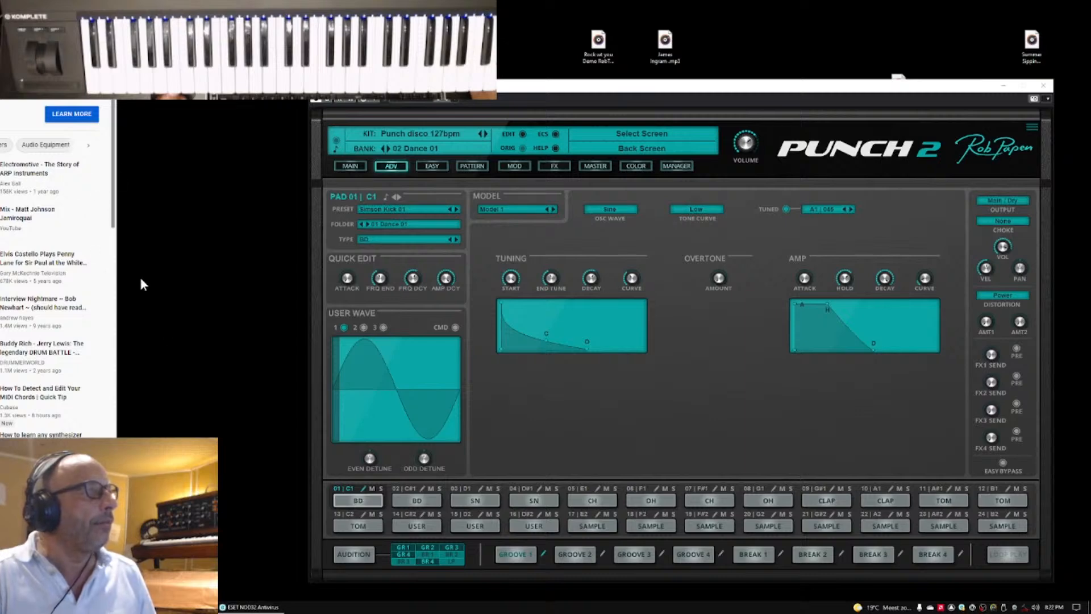
pyautogui.moveTo(115, 284); pyautogui.dragTo(295, 284)
pyautogui.moveTo(224, 17); pyautogui.dragTo(1090, 186)
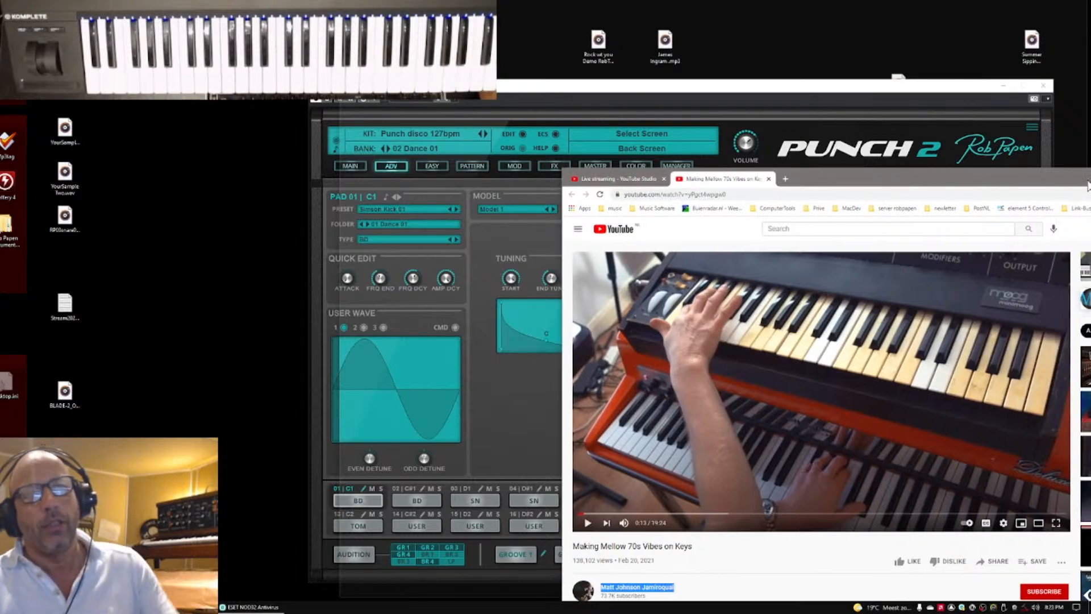
pyautogui.moveTo(1090, 185); pyautogui.dragTo(1084, 184)
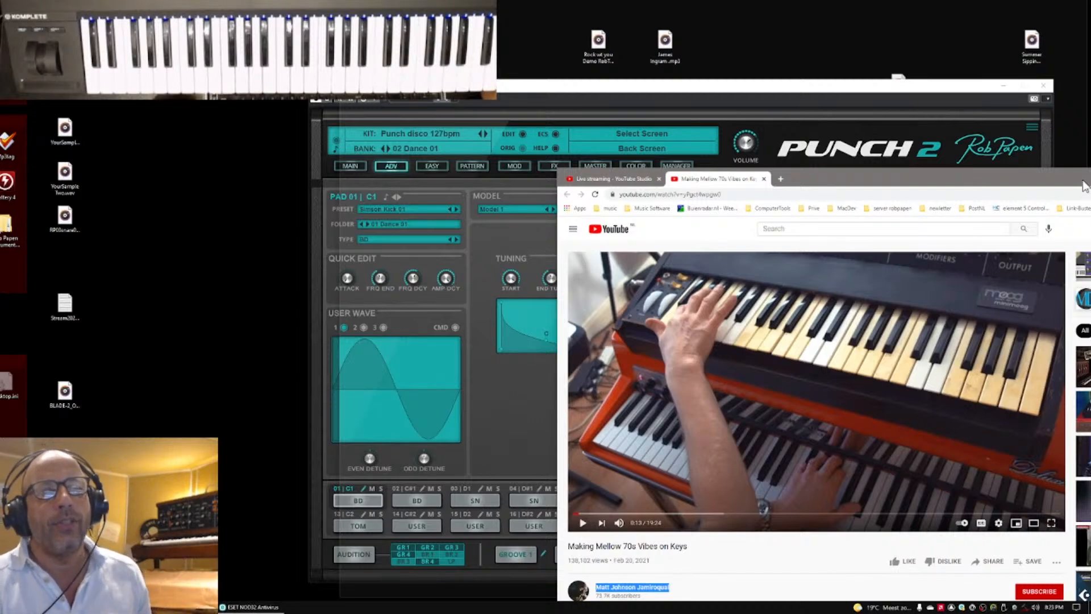
pyautogui.moveTo(1084, 186); pyautogui.dragTo(0, 384)
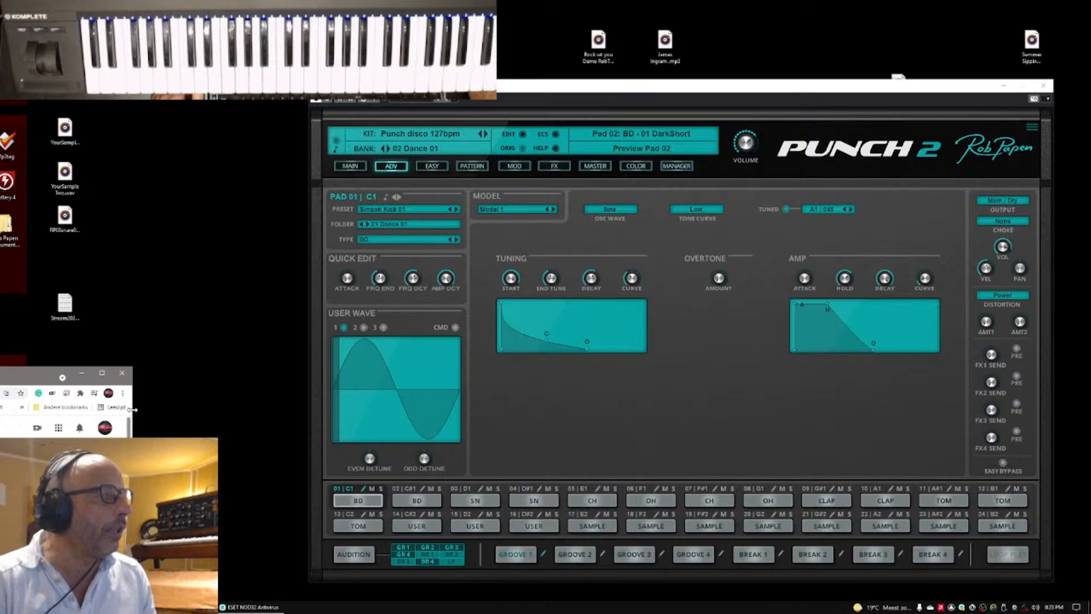
pyautogui.moveTo(132, 409); pyautogui.dragTo(0, 410)
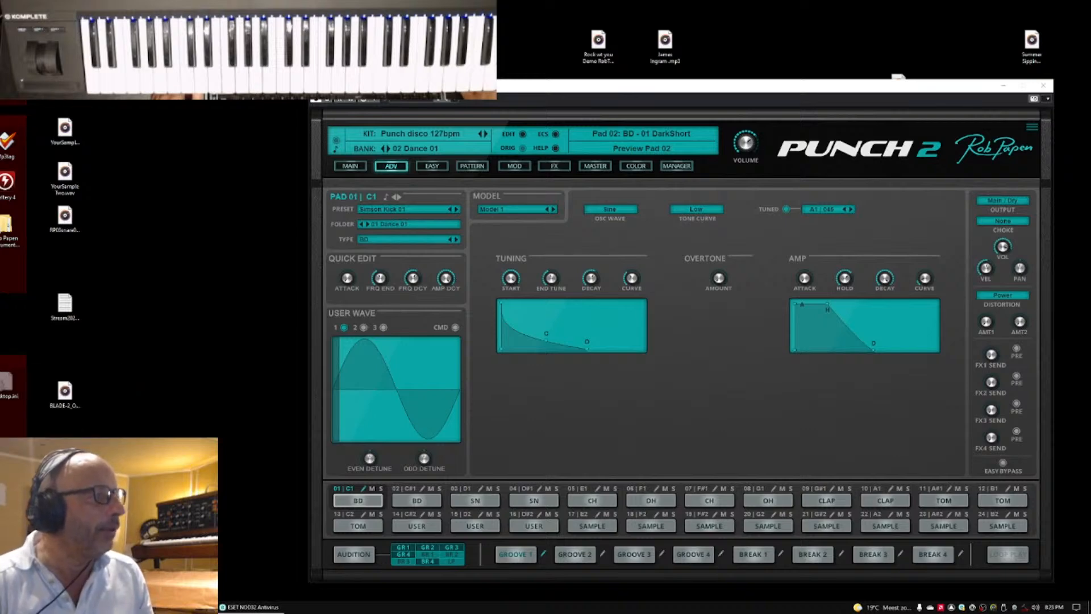
pyautogui.moveTo(0, 153); pyautogui.dragTo(0, 98)
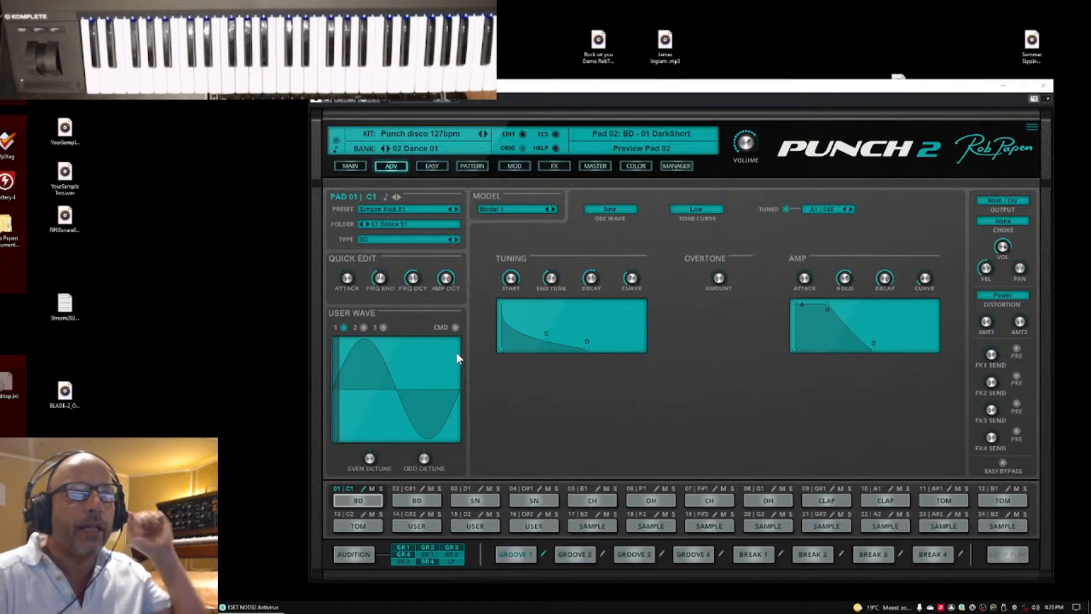
# Step: Close the drum plug-in to return to the Cubase project and lower the example track's volume to -2.75
pyautogui.click(1044, 86)
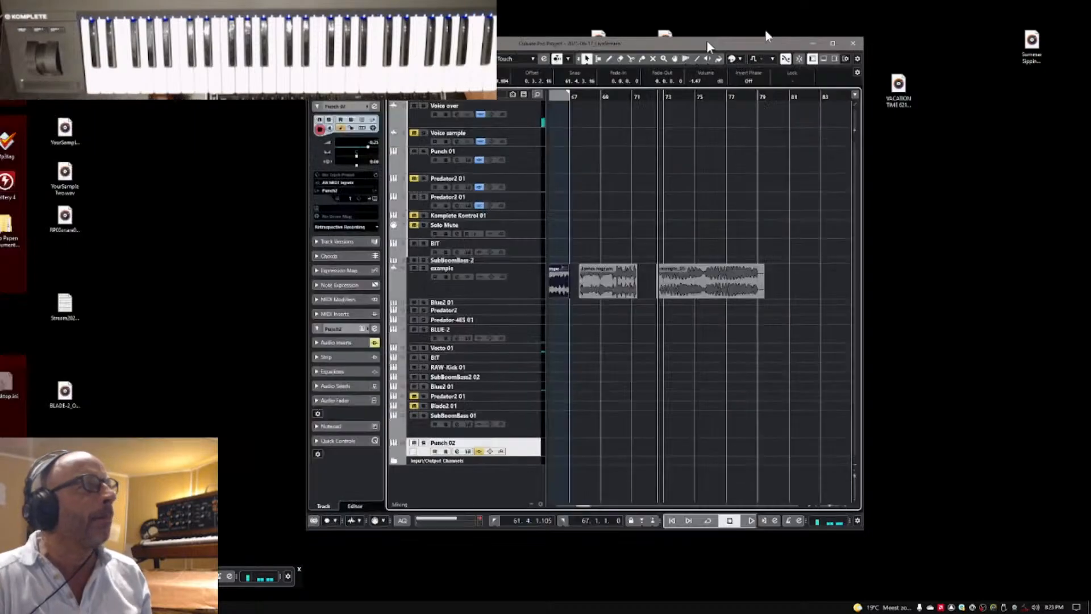
pyautogui.moveTo(765, 31); pyautogui.dragTo(842, 22)
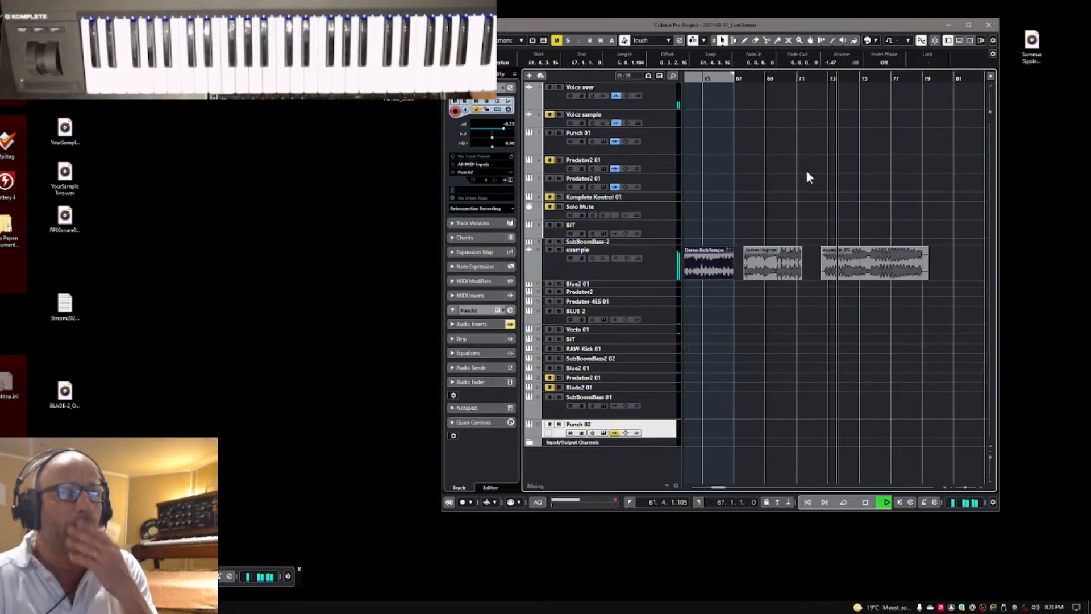
pyautogui.click(655, 266)
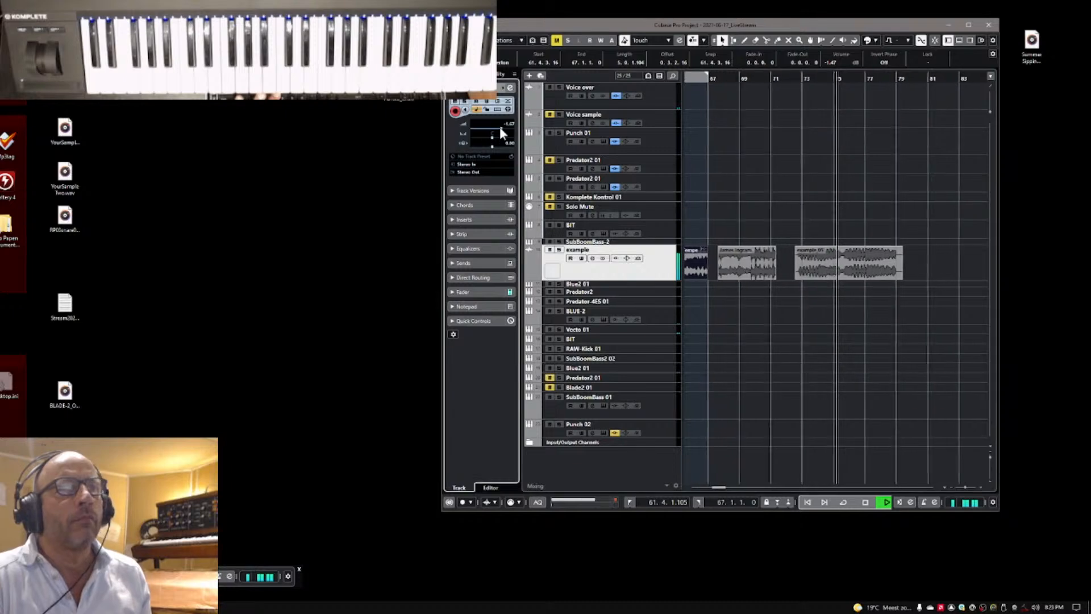
pyautogui.moveTo(500, 129); pyautogui.dragTo(498, 130)
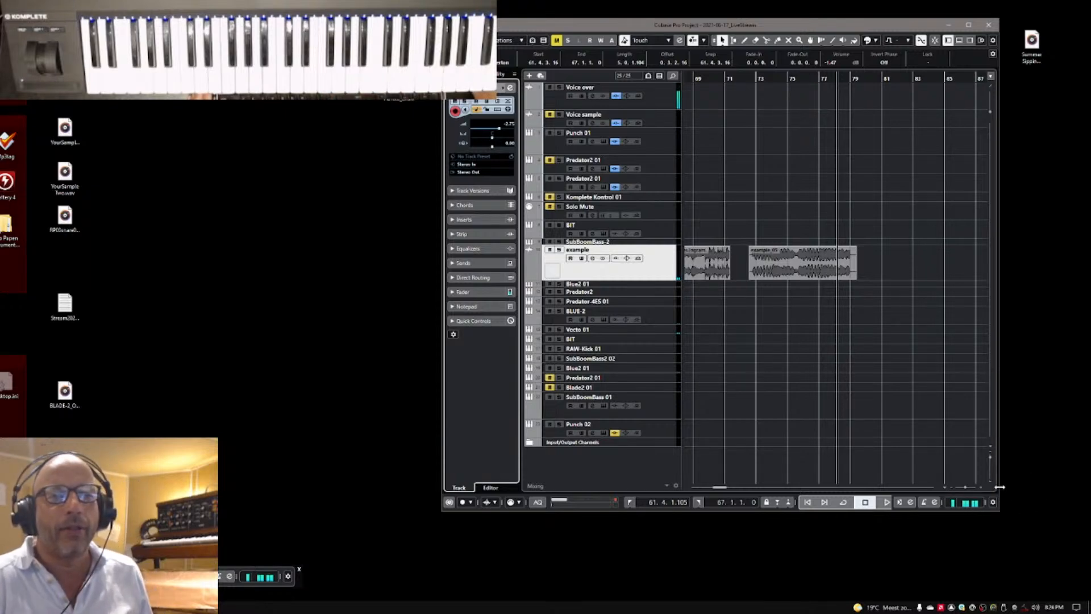
# Step: Widen the project window and move the playhead into the last clip on the example track
pyautogui.moveTo(999, 487); pyautogui.dragTo(1033, 487)
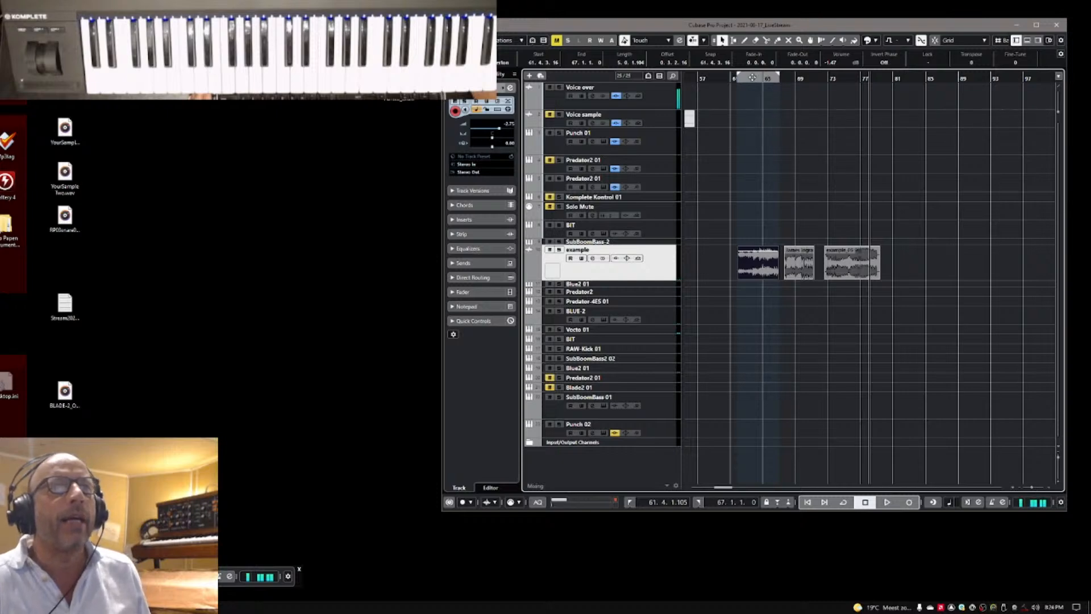
pyautogui.click(751, 77)
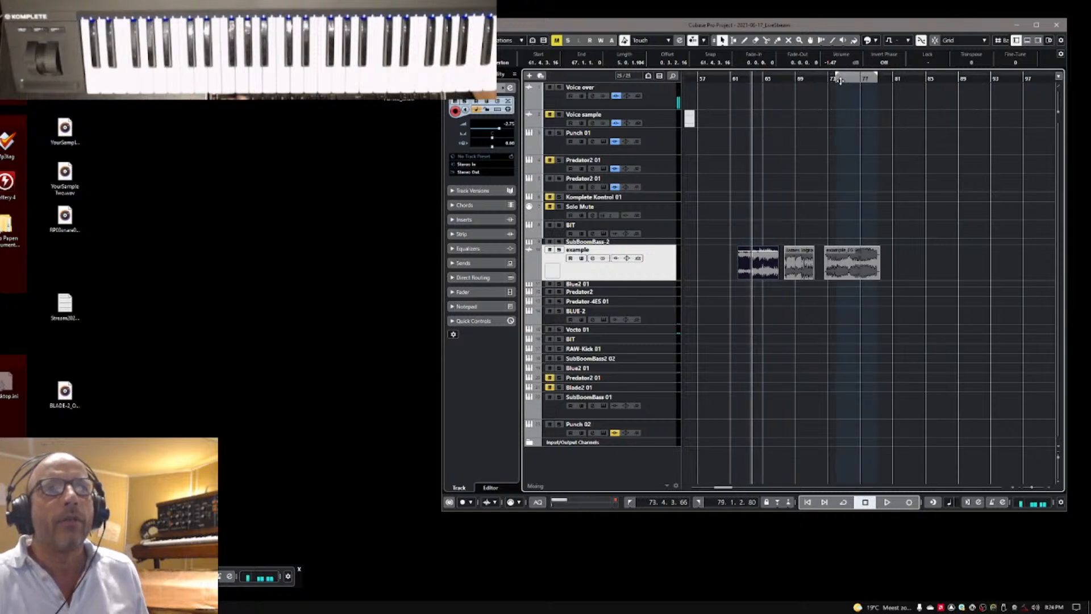
pyautogui.click(841, 80)
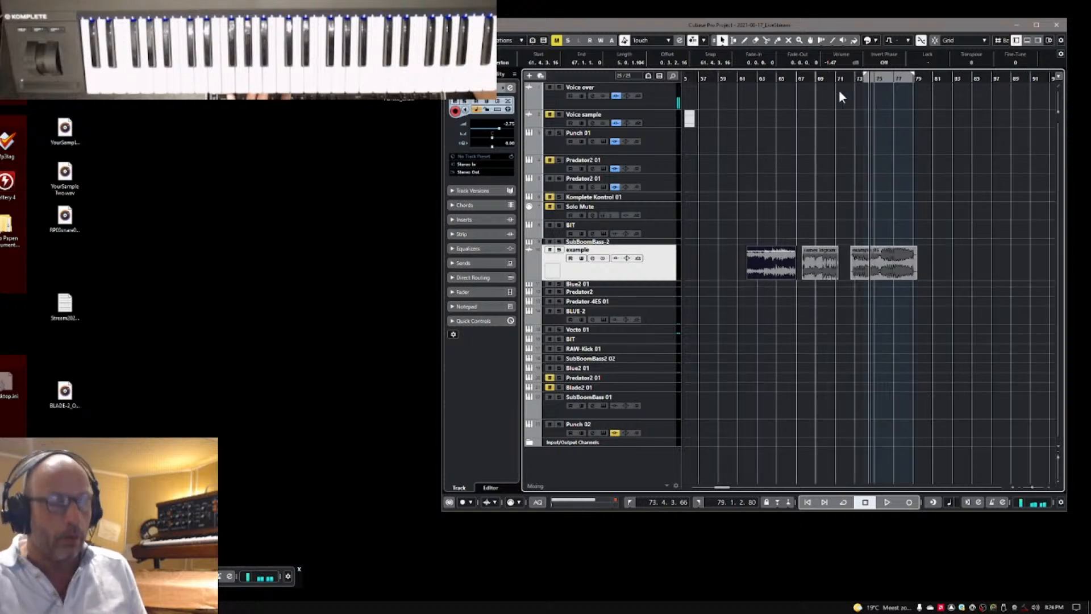
# Step: Play two short passages of the last example clip, pausing between them
pyautogui.press('h')
pyautogui.press('h')
pyautogui.press('h')
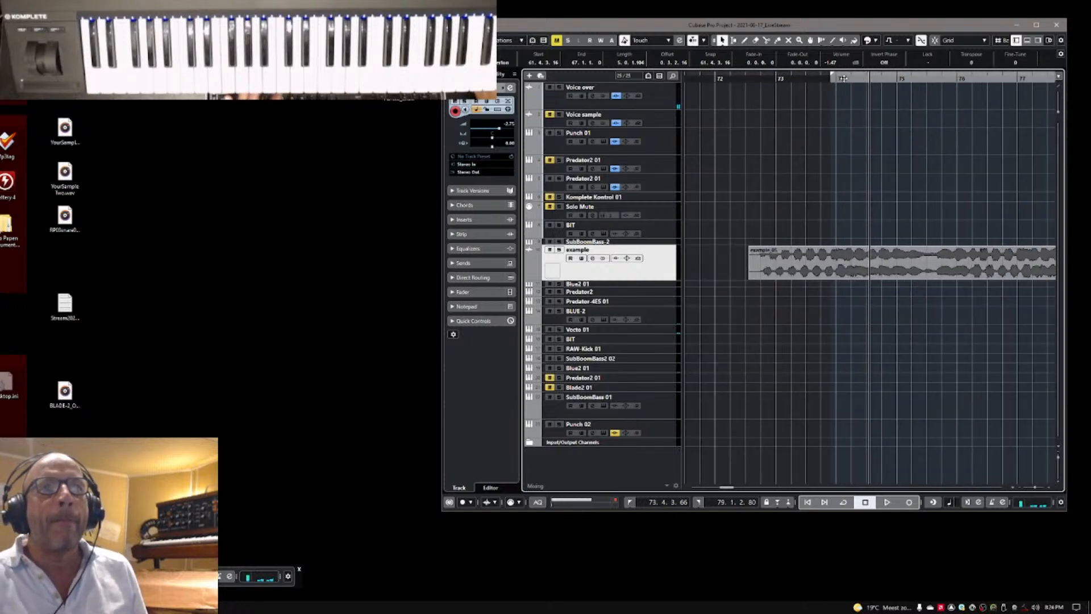
pyautogui.press('space')
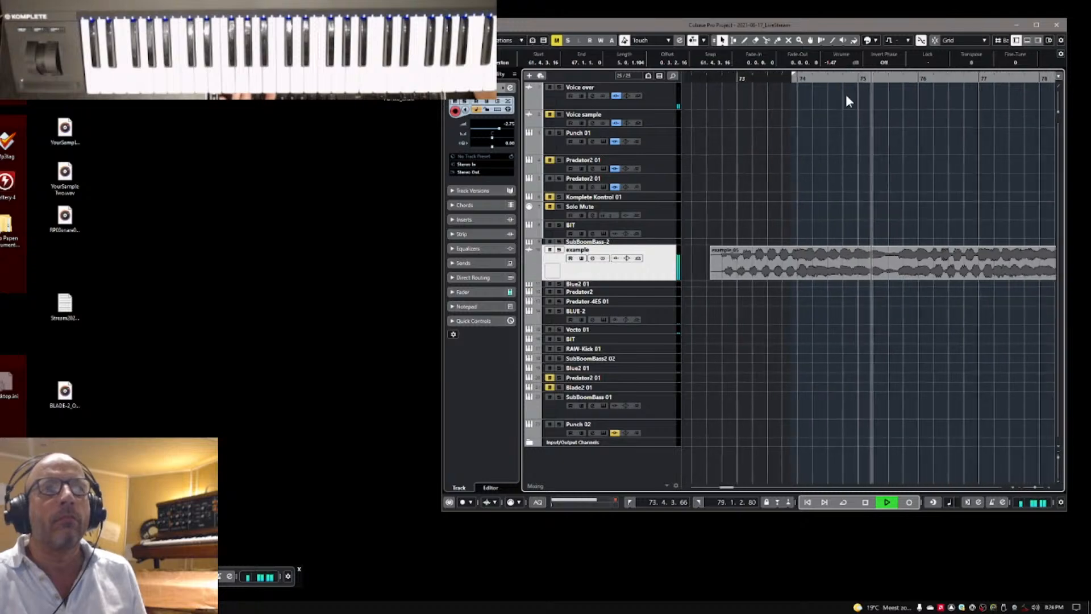
pyautogui.press('space')
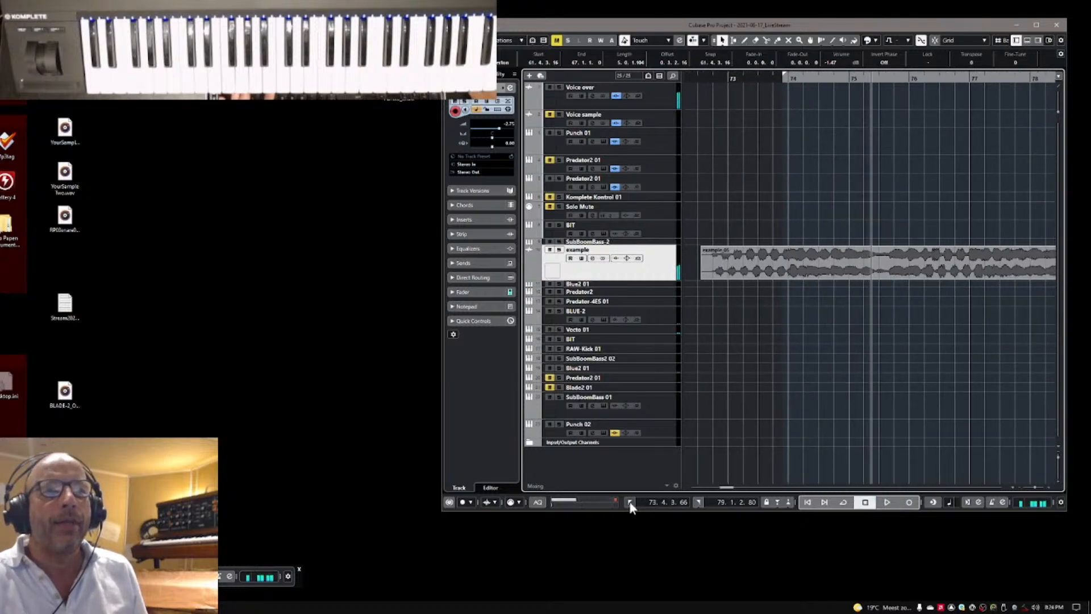
pyautogui.press('space')
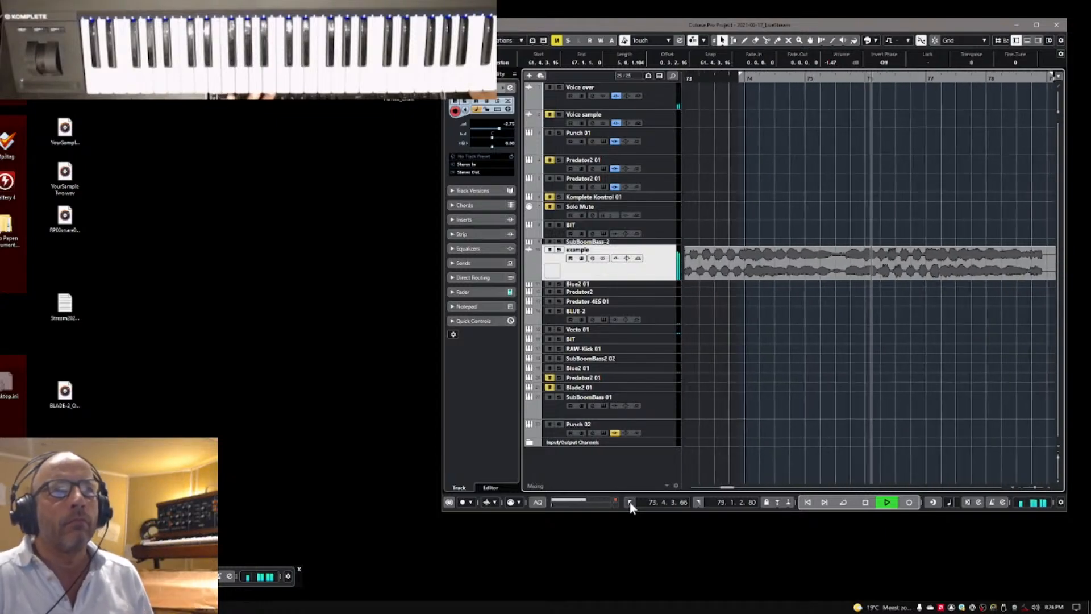
pyautogui.press('space')
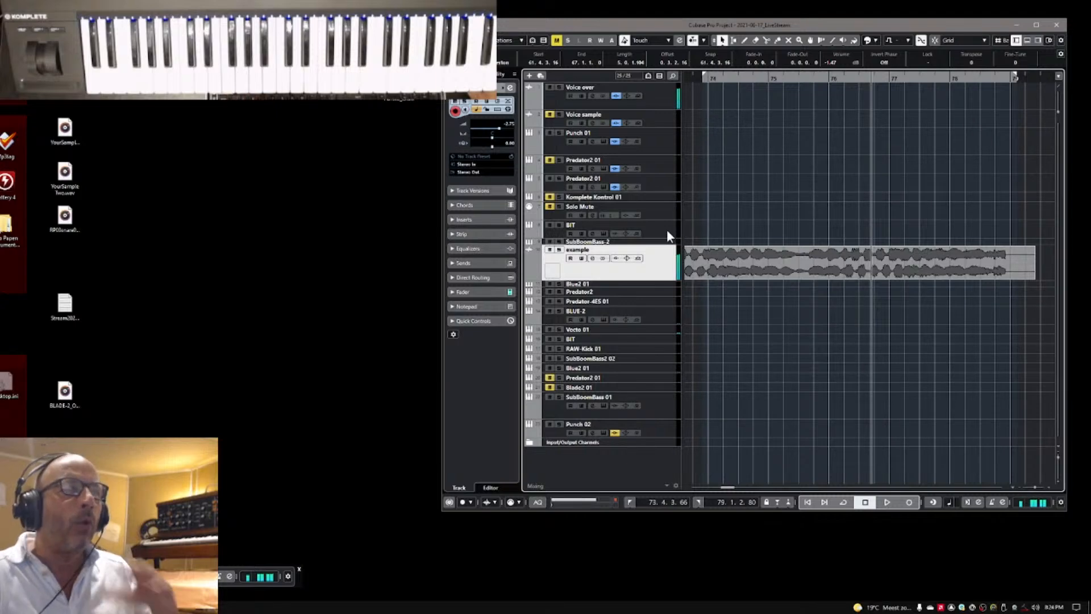
# Step: Select the BIT track above the example track, open its B.I.T. instrument and nudge the plug-in window upward
pyautogui.click(667, 231)
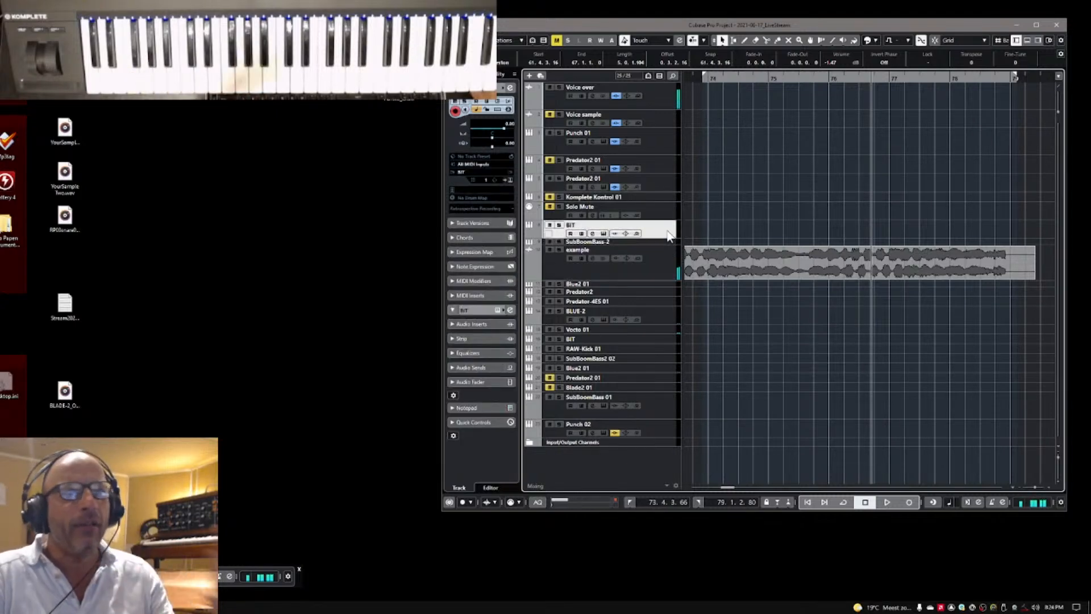
pyautogui.click(507, 180)
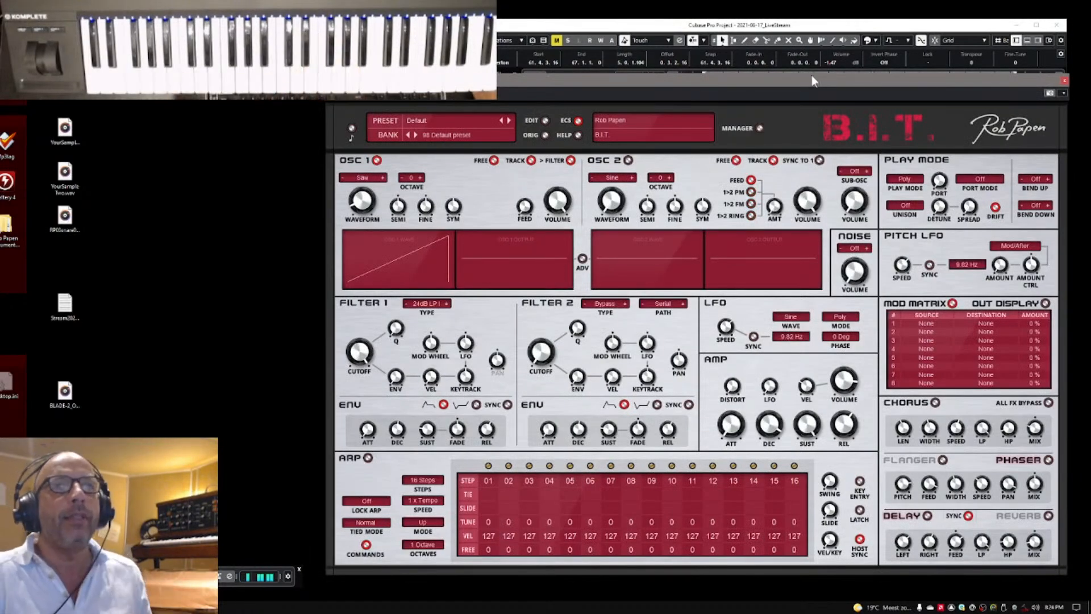
pyautogui.moveTo(815, 78); pyautogui.dragTo(818, 72)
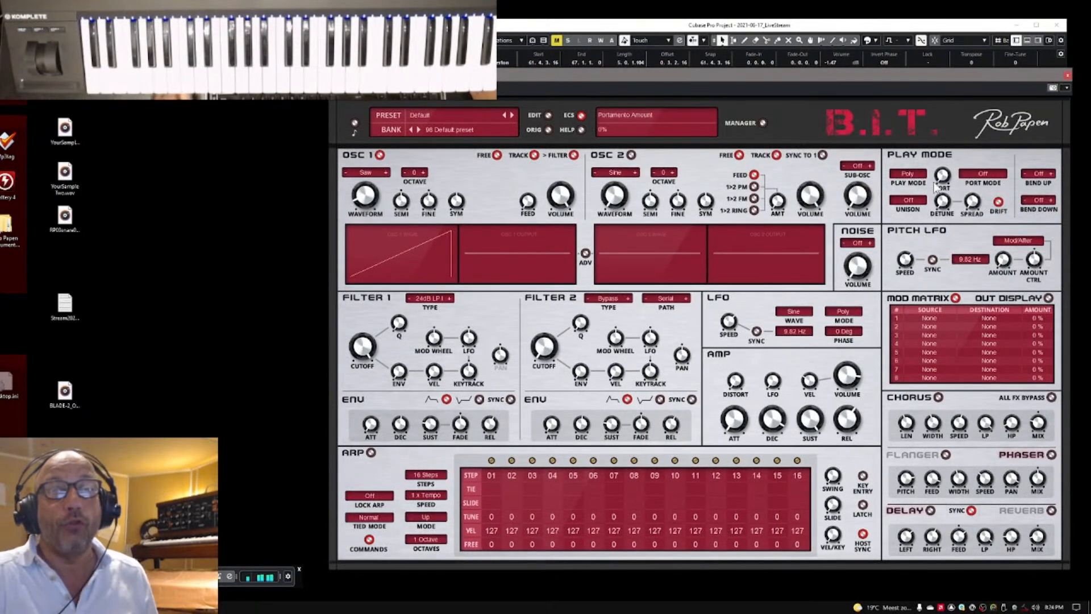
# Step: Set the play mode to Legato and the portamento mode to Const Rate, and raise the portamento amount
pyautogui.click(916, 175)
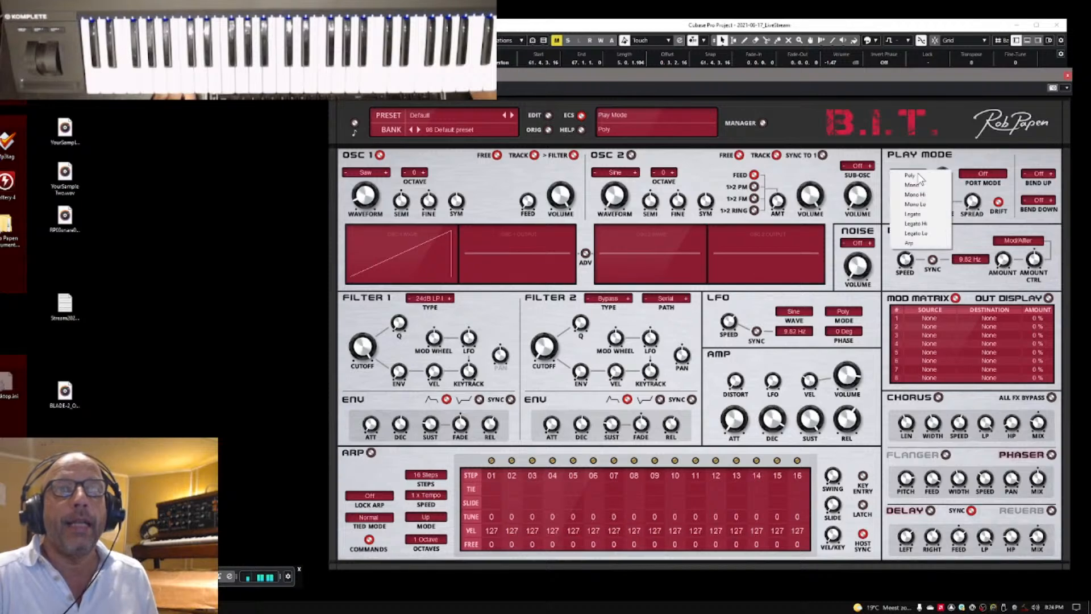
pyautogui.click(924, 216)
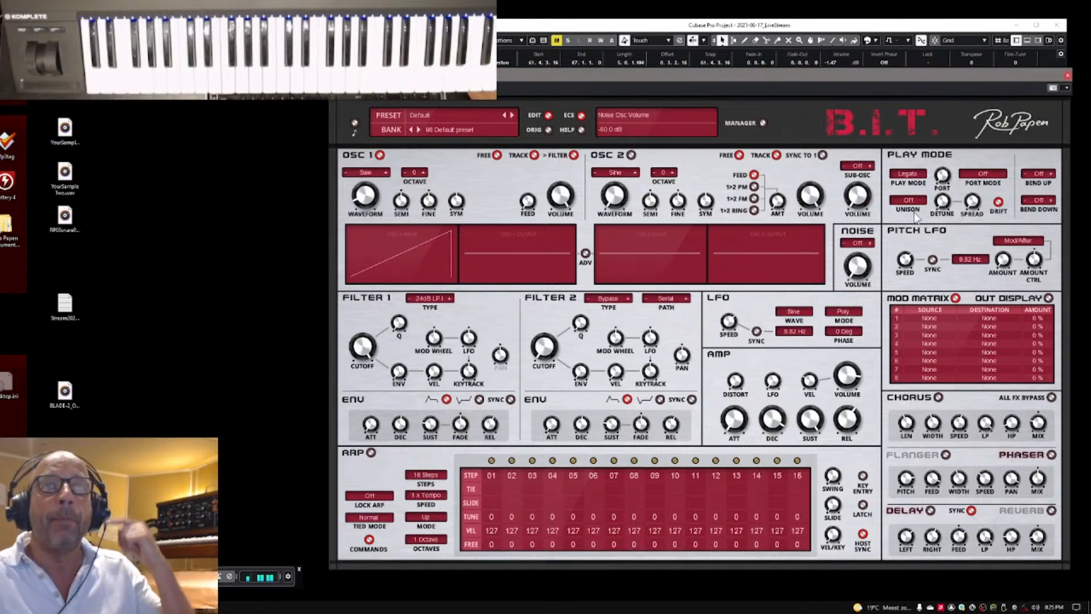
pyautogui.click(984, 174)
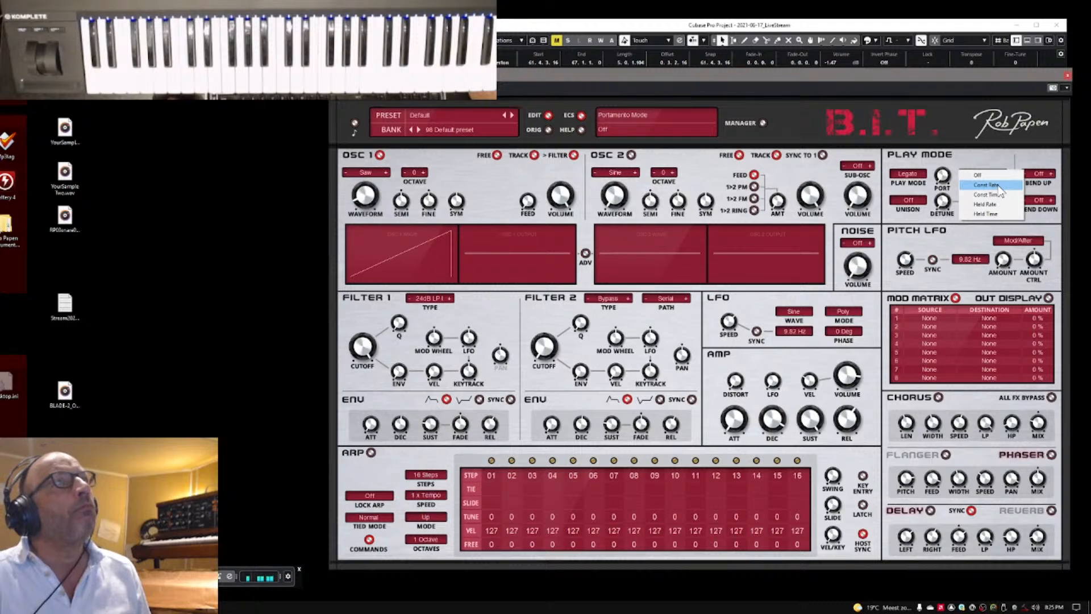
pyautogui.click(988, 185)
pyautogui.moveTo(947, 179); pyautogui.dragTo(949, 154)
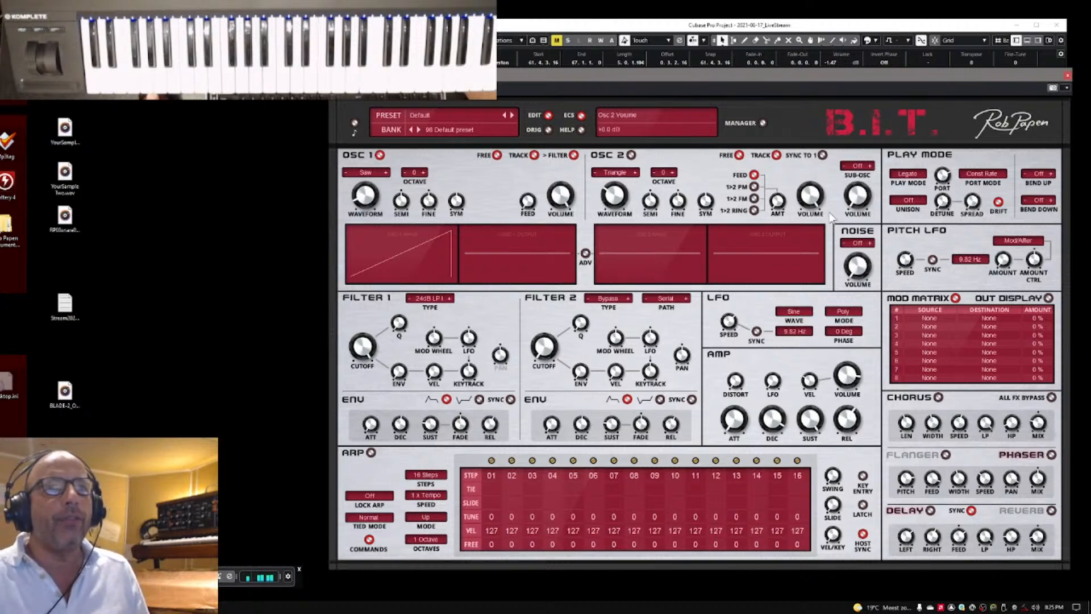
# Step: Switch on oscillator 2 with its triangle wave and set both oscillators to octave +1
pyautogui.moveTo(846, 391)
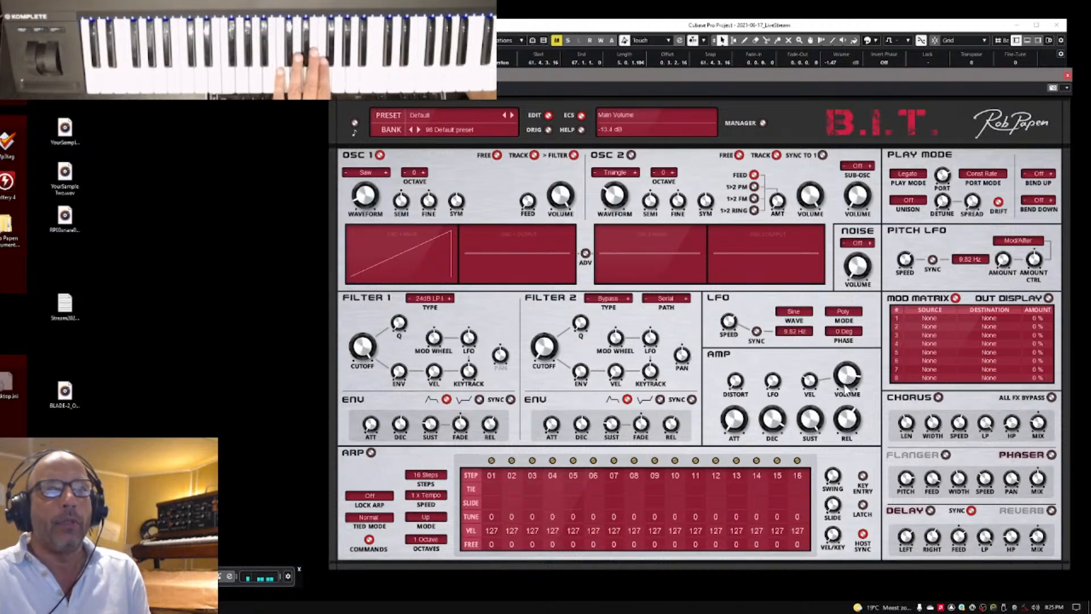
pyautogui.moveTo(813, 396)
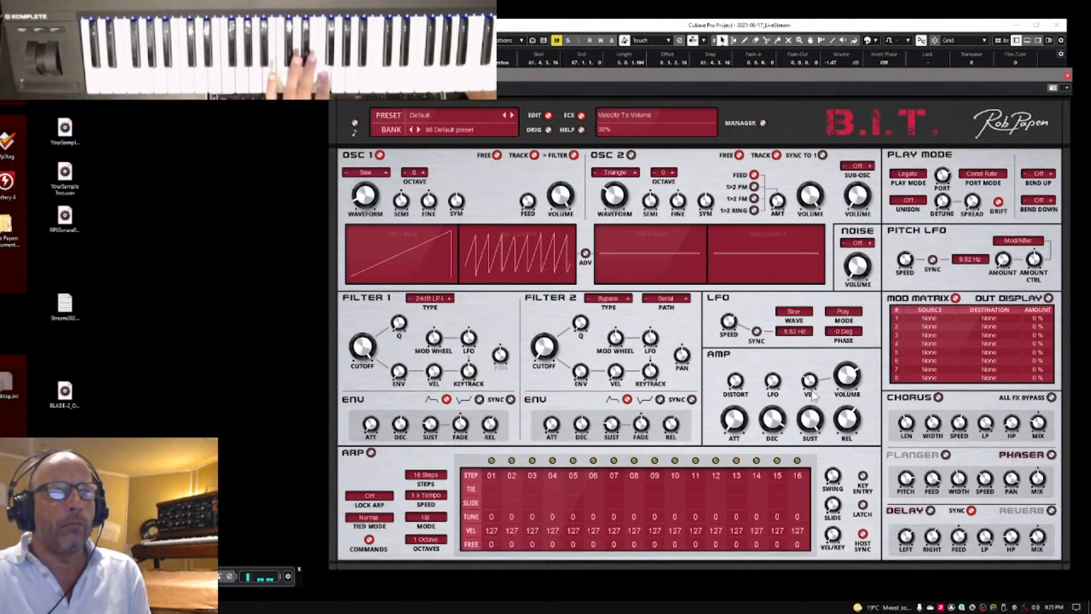
pyautogui.moveTo(631, 162)
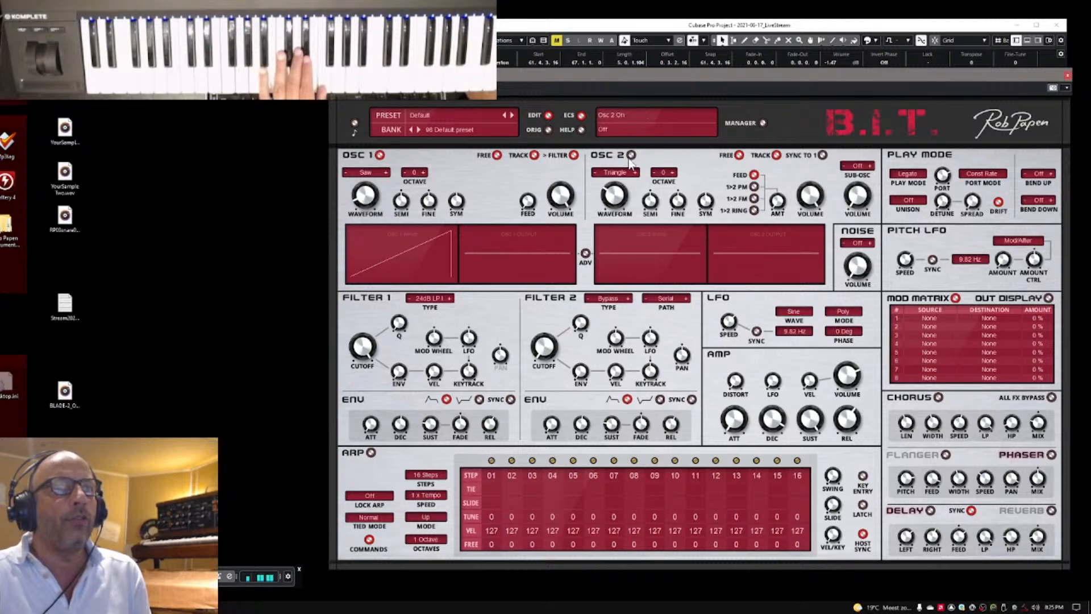
pyautogui.moveTo(675, 209)
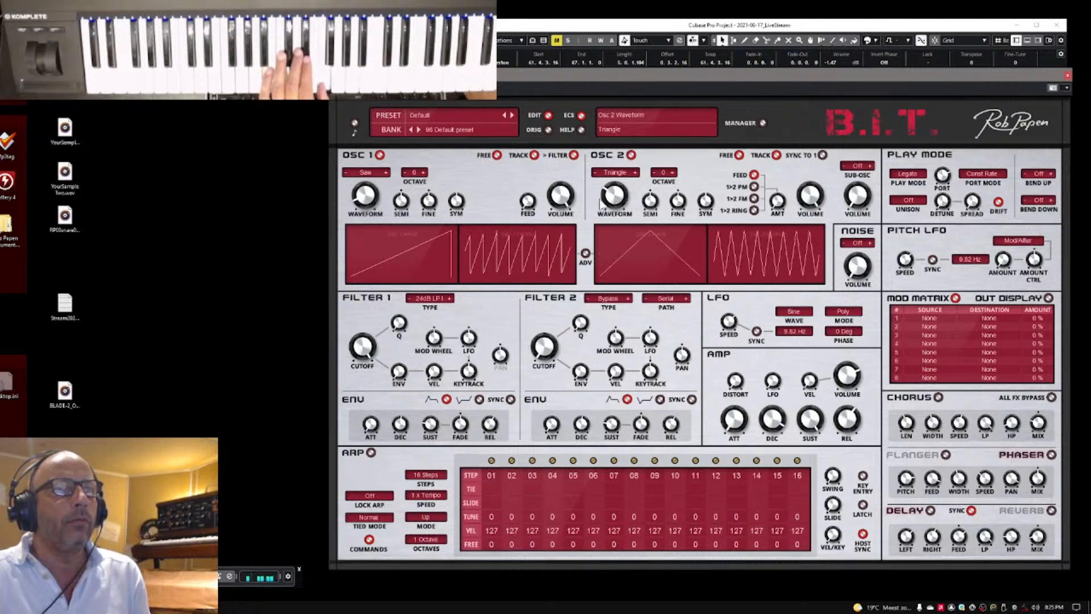
pyautogui.scroll(5, 676, 206)
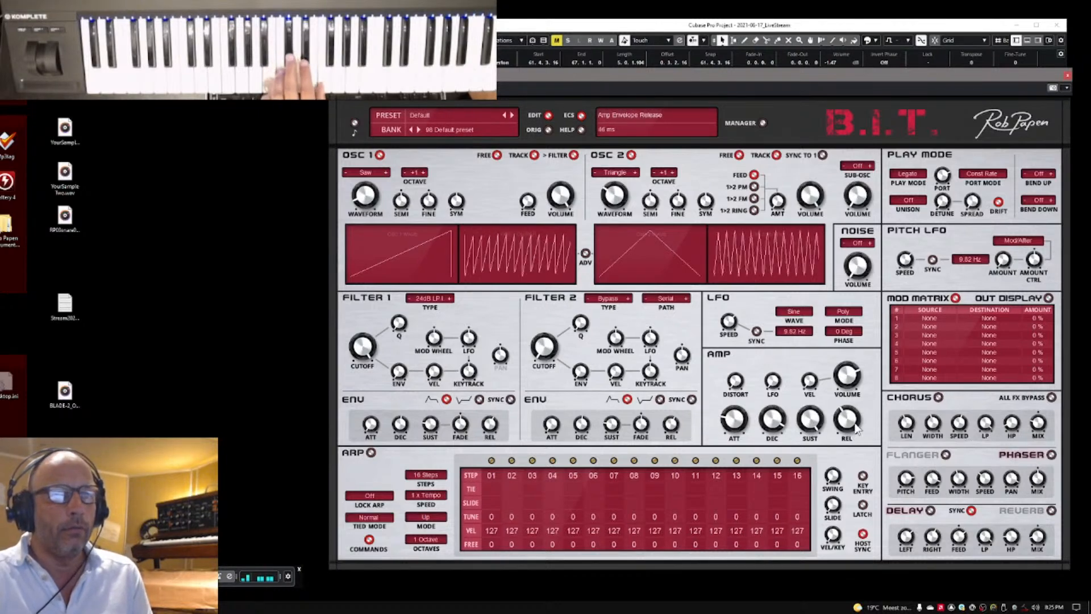
# Step: Adjust the amp envelope release and shape filter 1's cutoff, key tracking and Q for the lead sound
pyautogui.moveTo(856, 430); pyautogui.dragTo(858, 424)
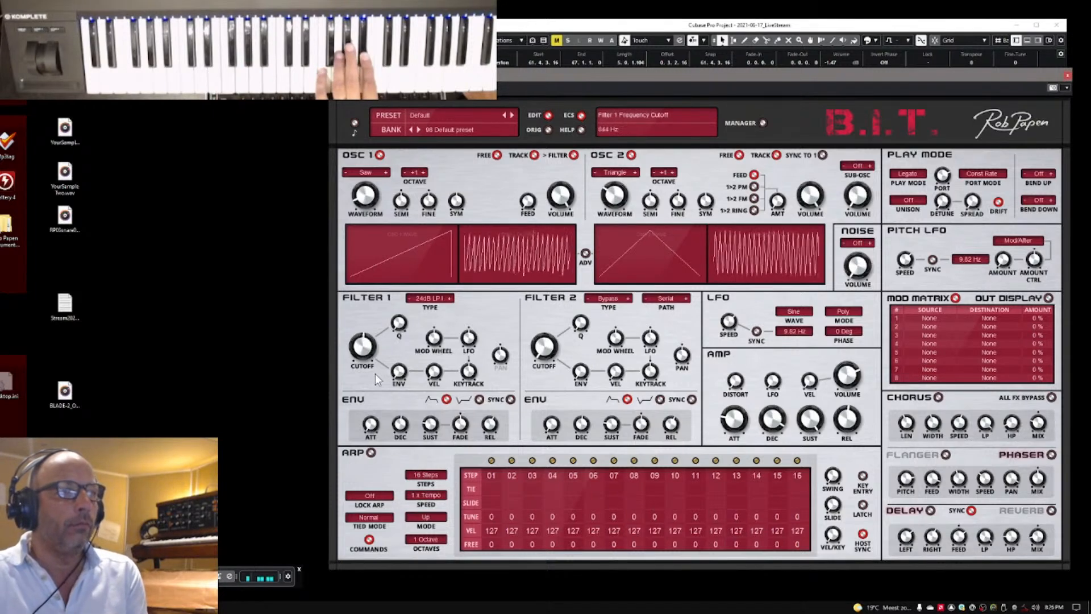
pyautogui.scroll(-3, 377, 373)
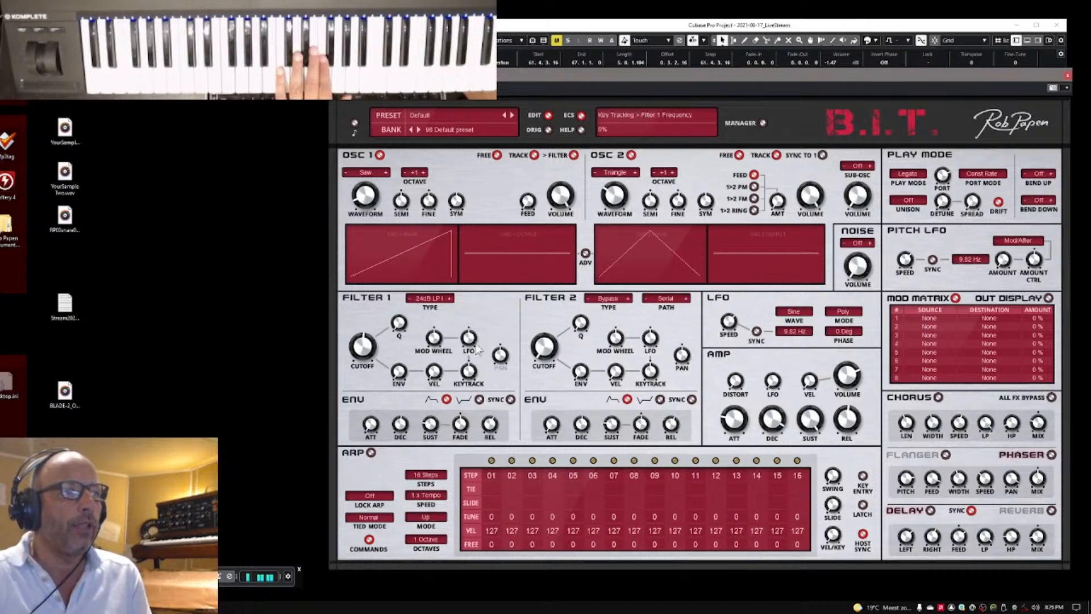
pyautogui.scroll(10, 379, 334)
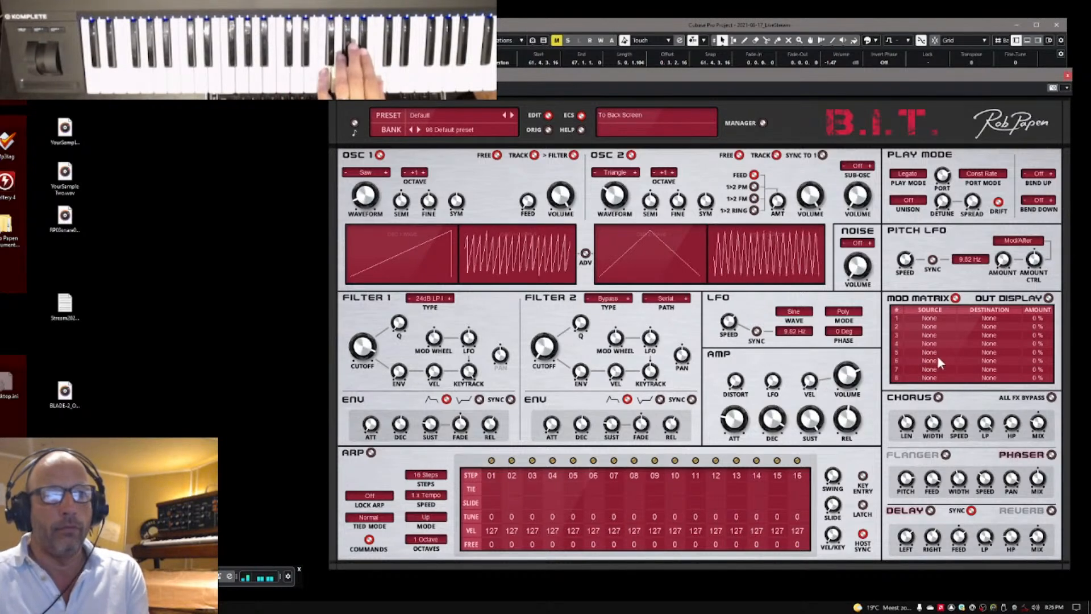
pyautogui.click(855, 415)
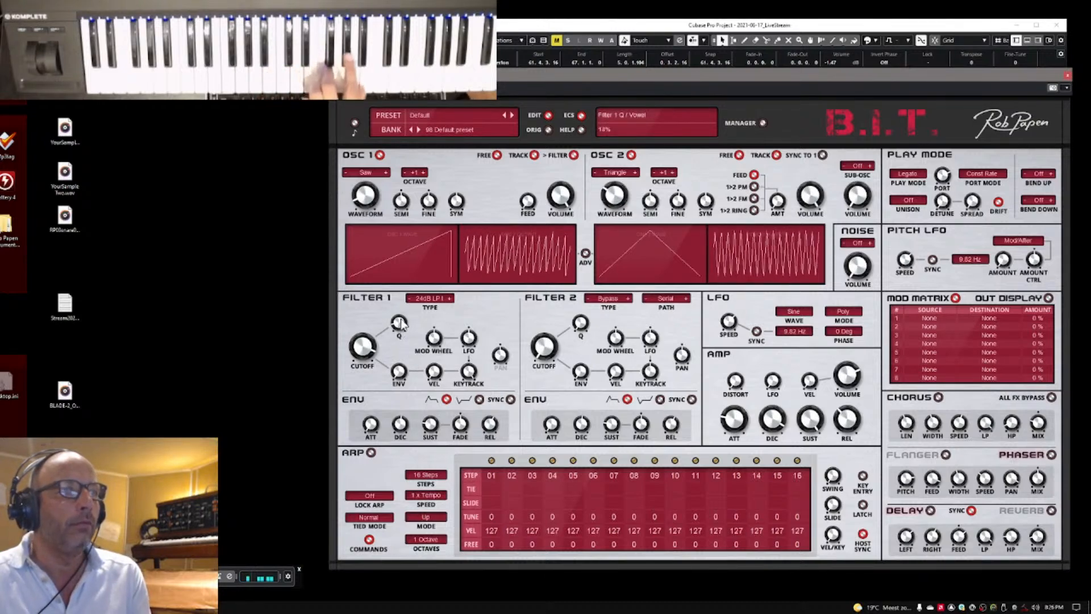
pyautogui.moveTo(400, 307)
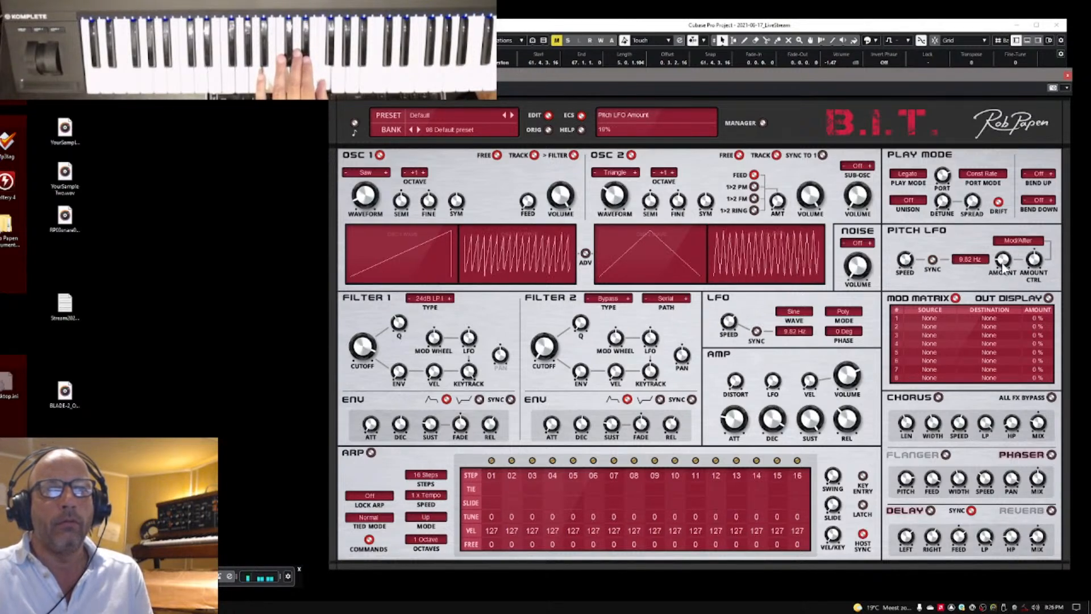
# Step: Increase the pitch LFO amount, shorten filter 1's envelope attack and switch on the delay
pyautogui.scroll(3, 1004, 267)
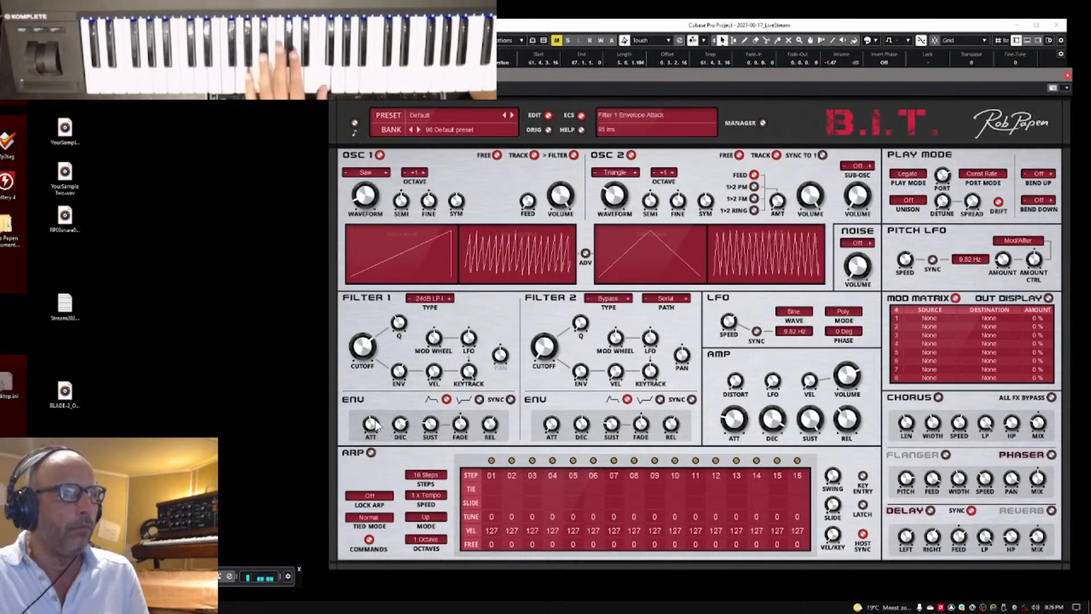
pyautogui.moveTo(378, 425); pyautogui.dragTo(378, 431)
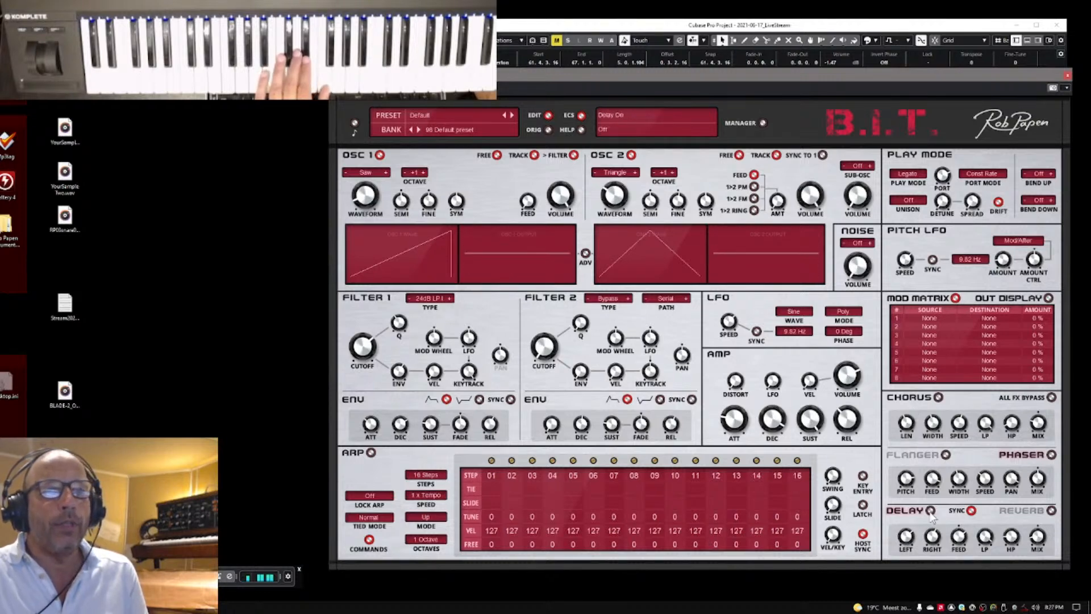
pyautogui.moveTo(924, 537)
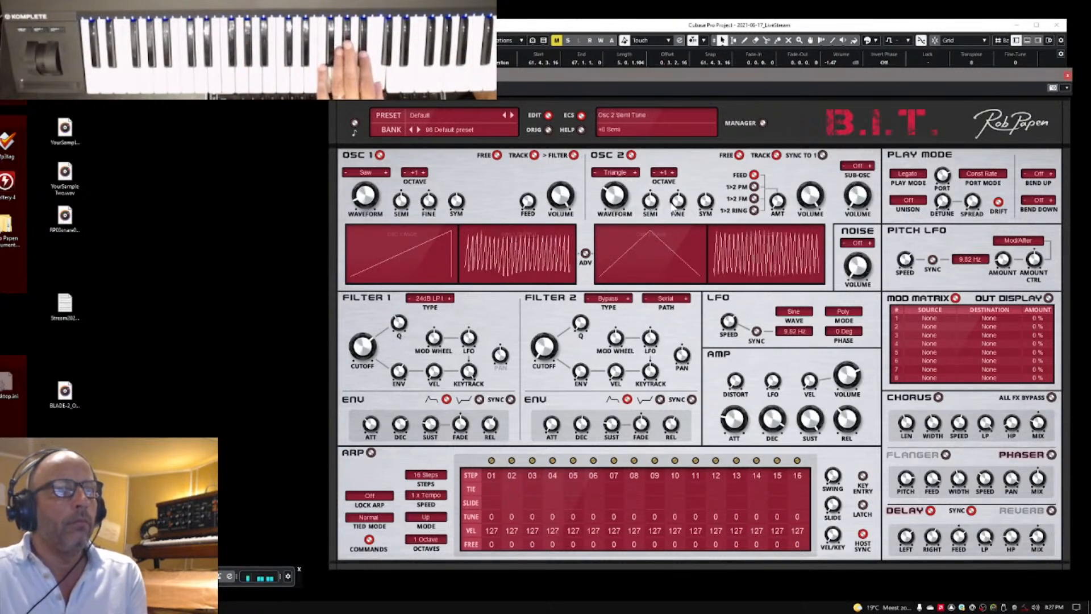
# Step: Adjust oscillator 2's fine tuning and set oscillator 1's volume to -1.2 dB
pyautogui.moveTo(679, 203)
pyautogui.moveTo(679, 203); pyautogui.dragTo(682, 208)
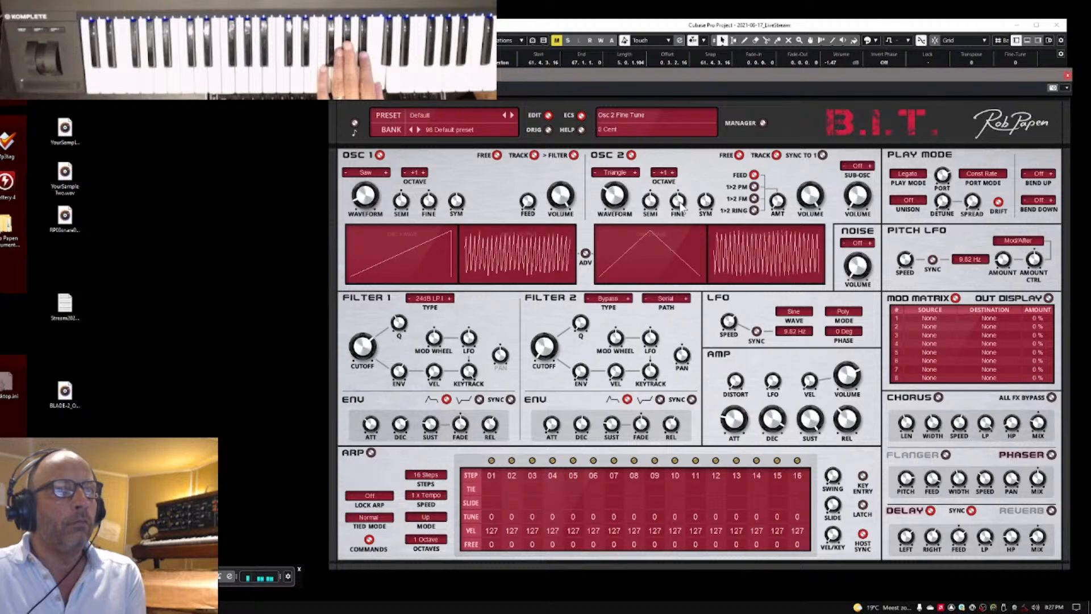
pyautogui.moveTo(577, 215)
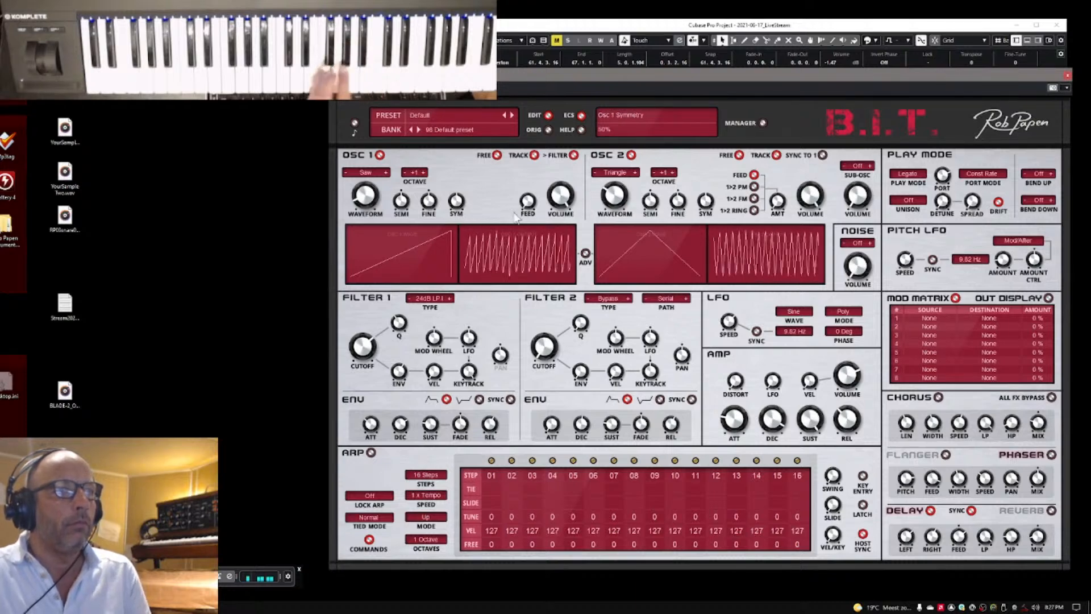
pyautogui.moveTo(575, 212); pyautogui.dragTo(581, 199)
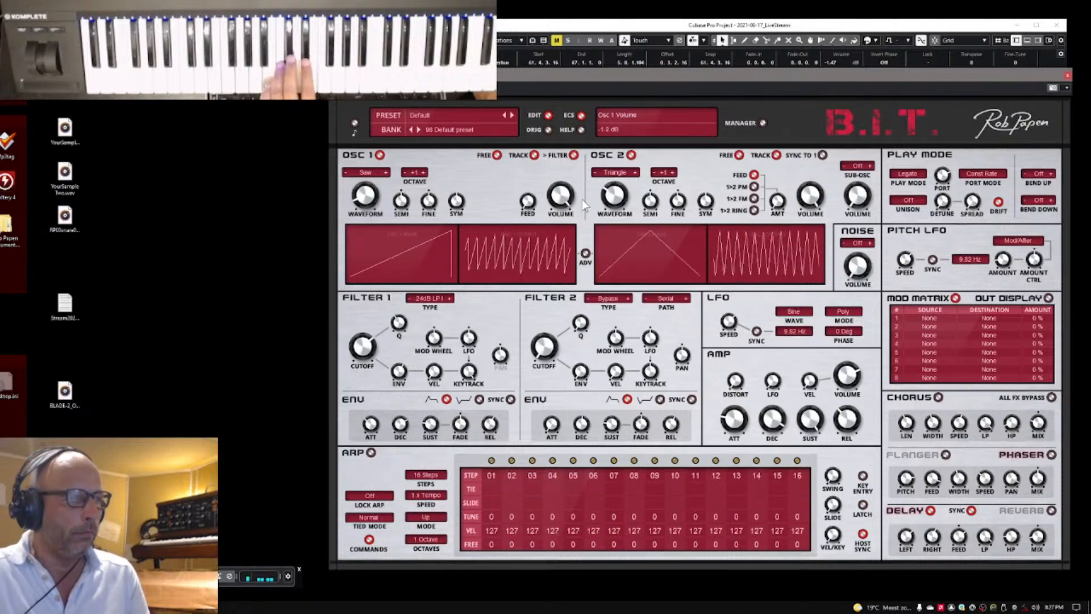
# Step: Move the B.I.T. window aside until the example clip and its timeline in the project are uncovered
pyautogui.moveTo(788, 73); pyautogui.dragTo(660, 67)
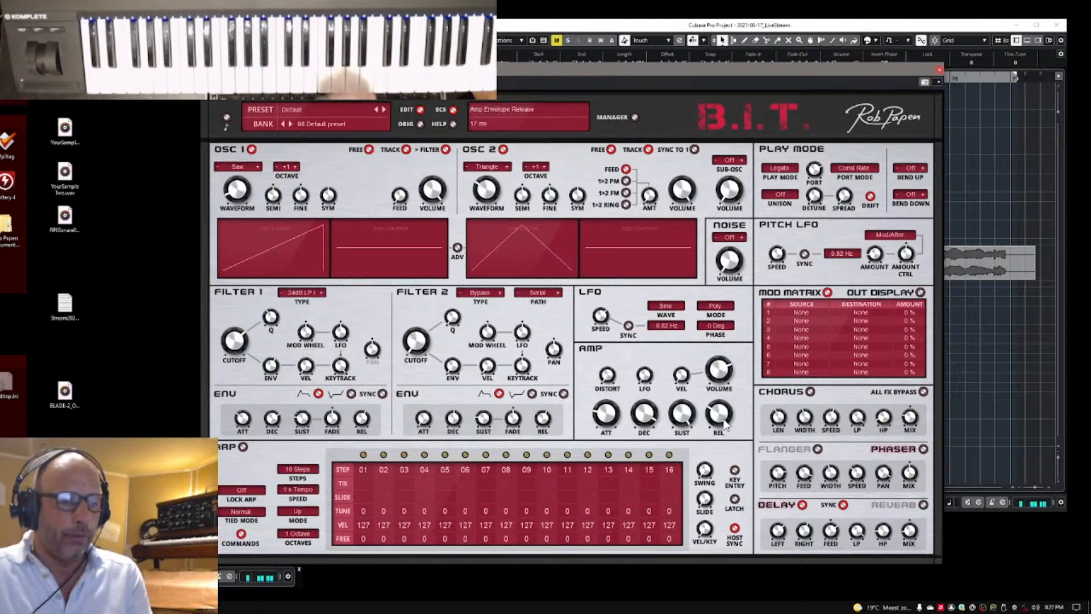
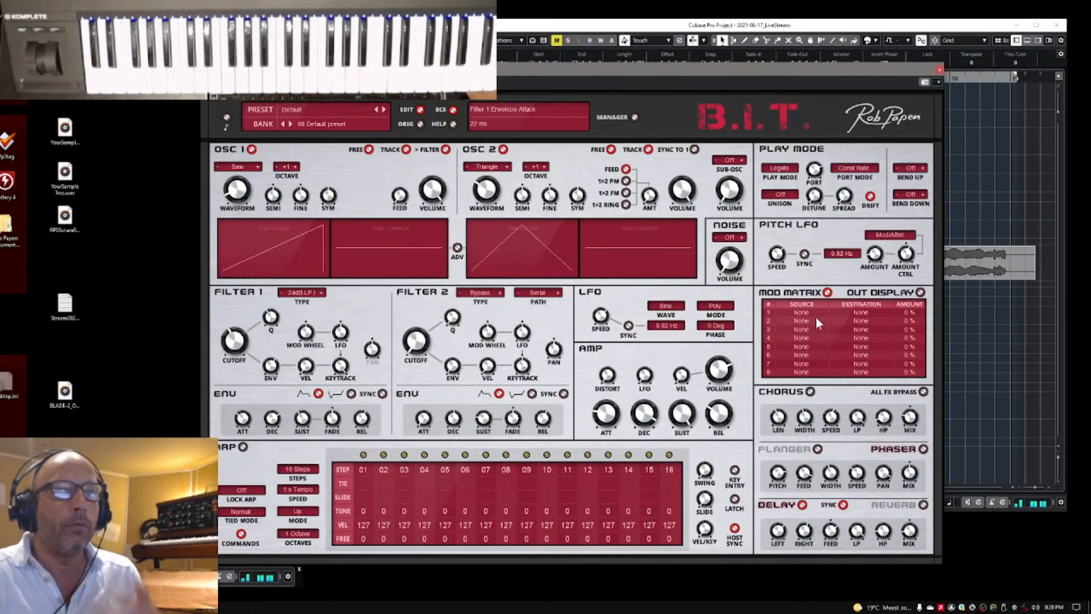
pyautogui.moveTo(850, 71); pyautogui.dragTo(655, 51)
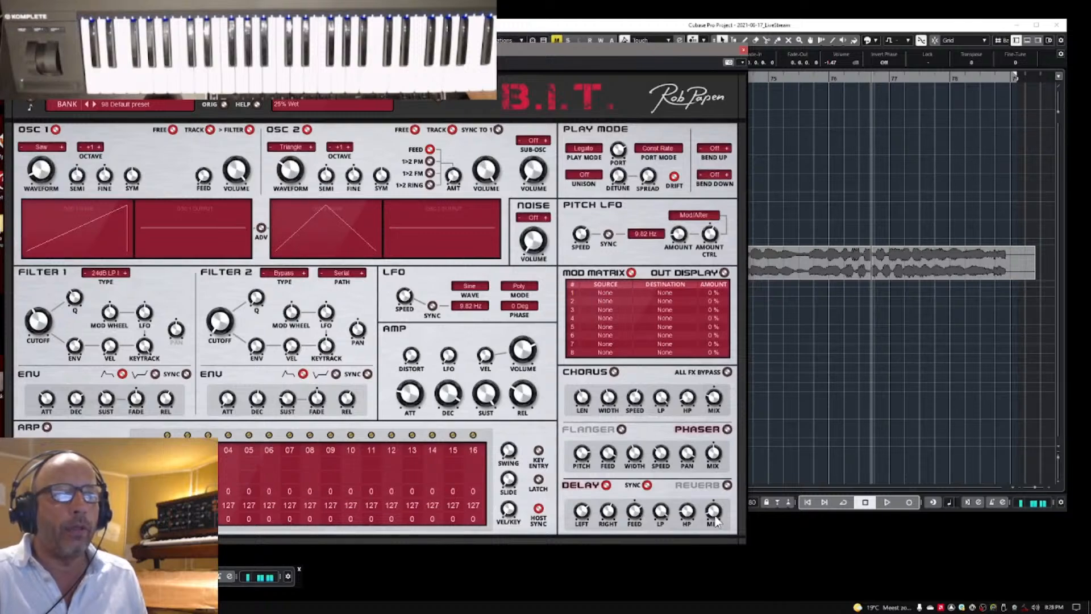
pyautogui.moveTo(666, 54); pyautogui.dragTo(511, 47)
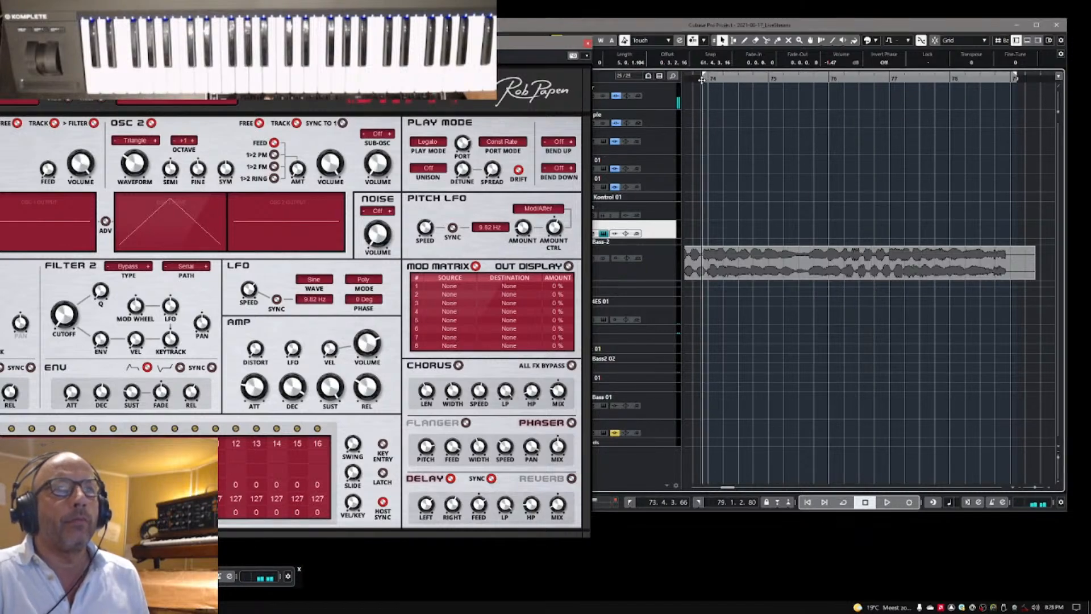
# Step: Lower the example clip's volume slightly and play it back from between bars 73 and 74
pyautogui.press('space')
pyautogui.press('space')
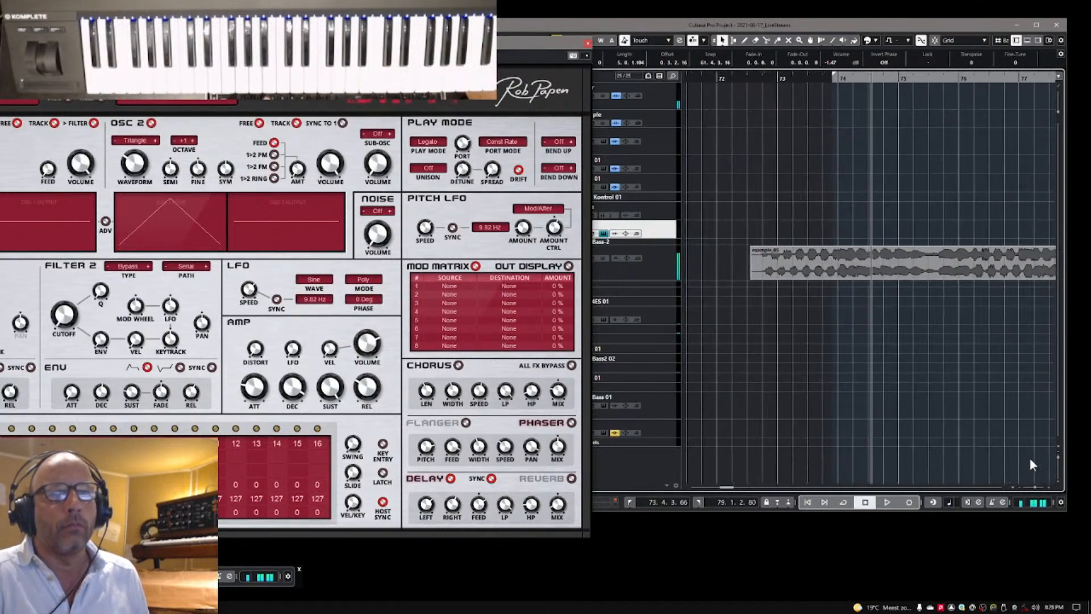
pyautogui.click(659, 268)
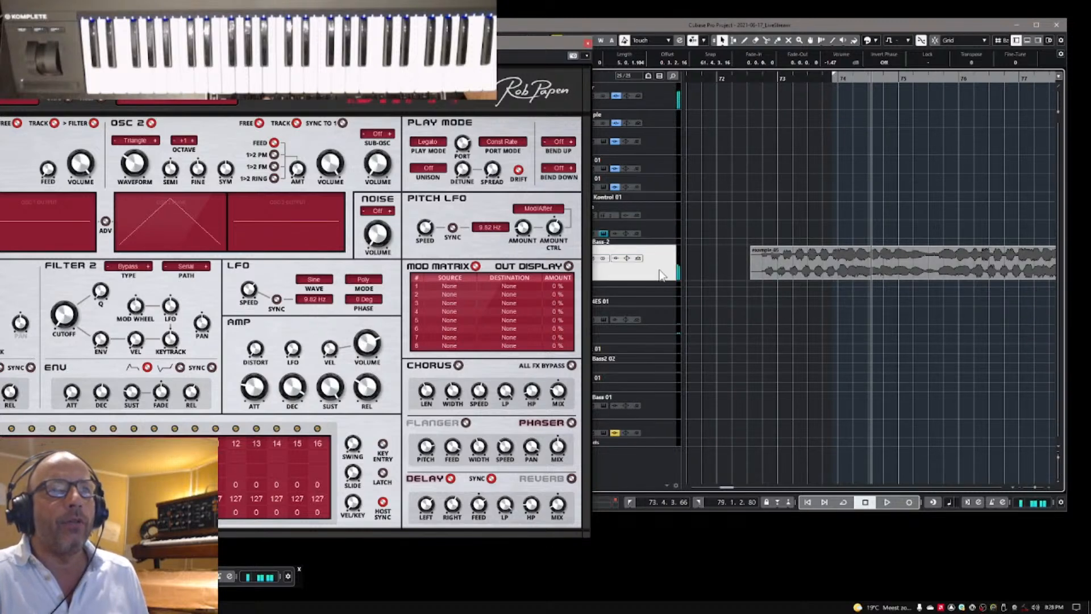
pyautogui.moveTo(958, 252); pyautogui.dragTo(958, 258)
pyautogui.click(819, 77)
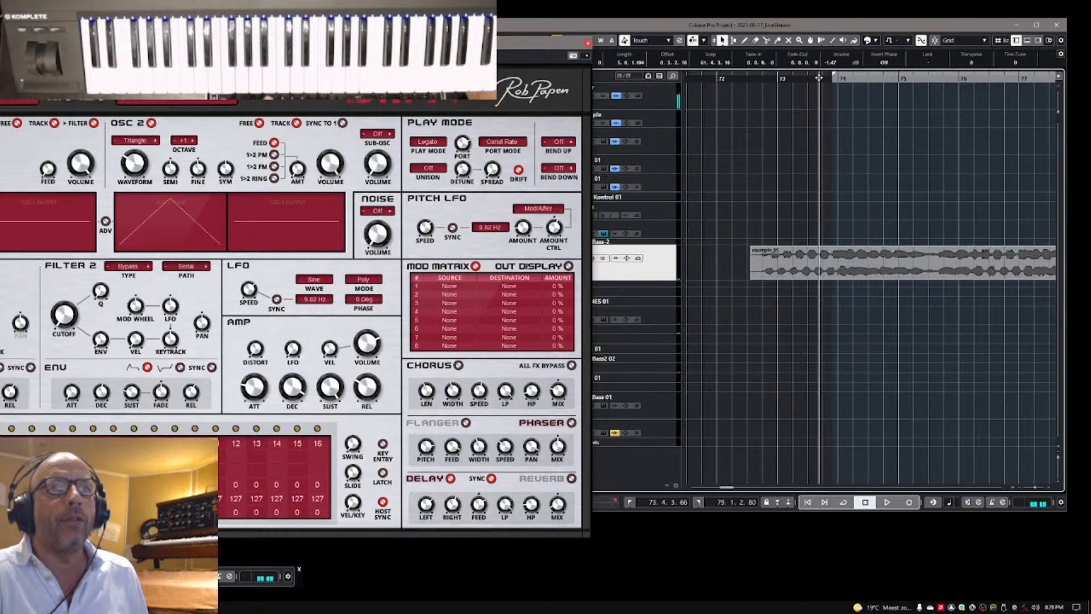
pyautogui.press('space')
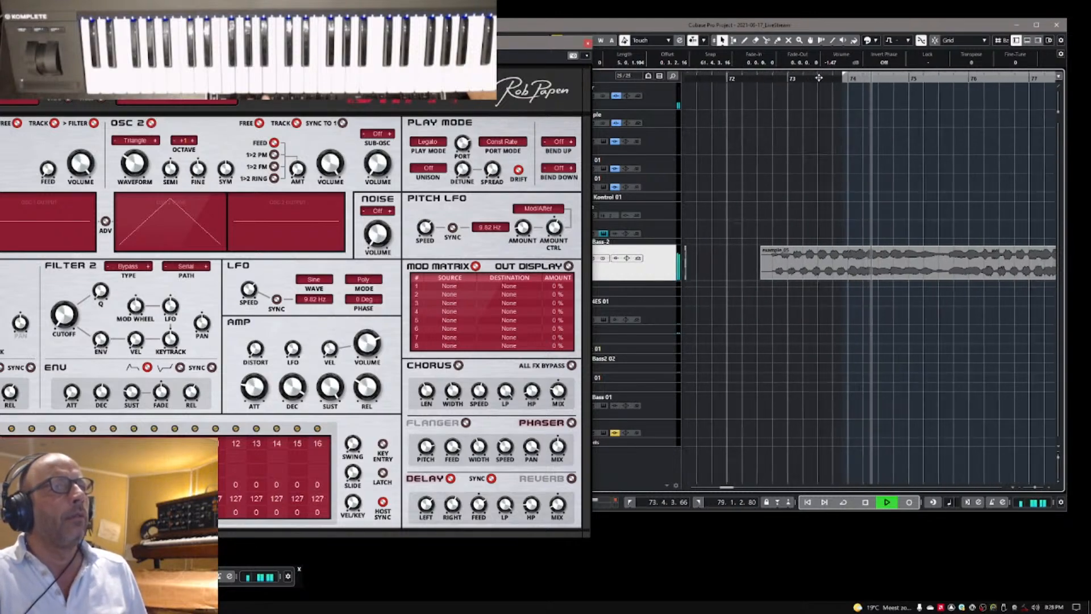
pyautogui.press('space')
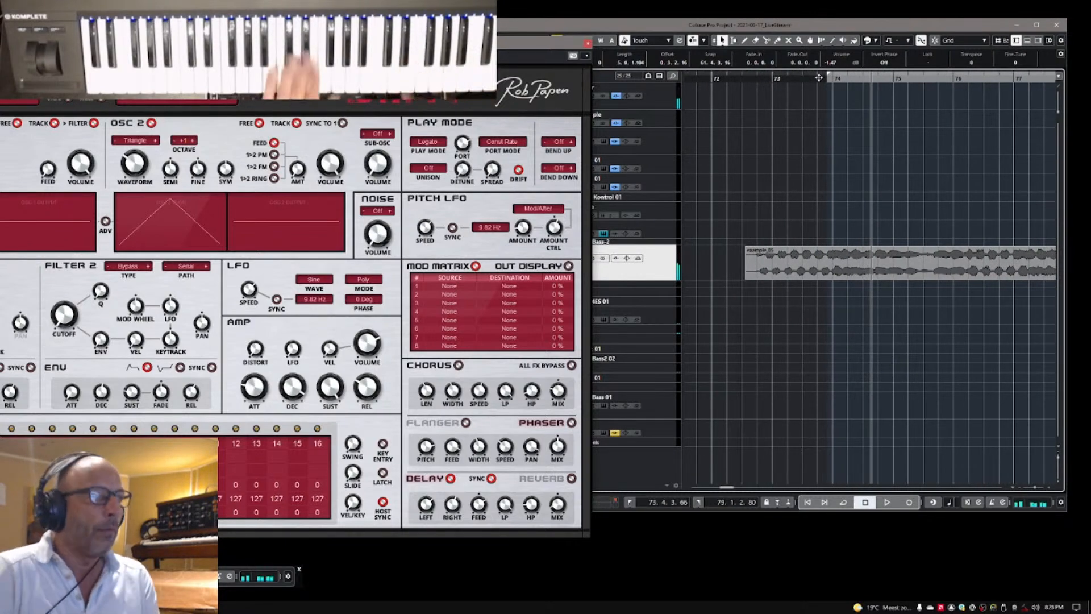
# Step: Select the BIT track, cue playback between bars 73 and 74 and move the B.I.T. window to show more of its controls
pyautogui.click(648, 229)
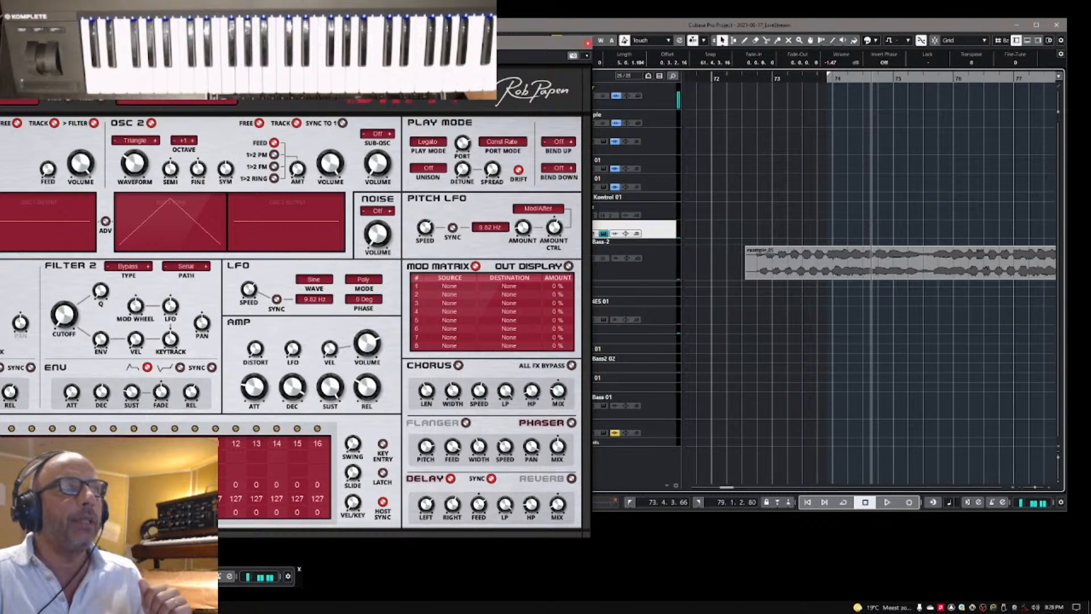
pyautogui.click(820, 75)
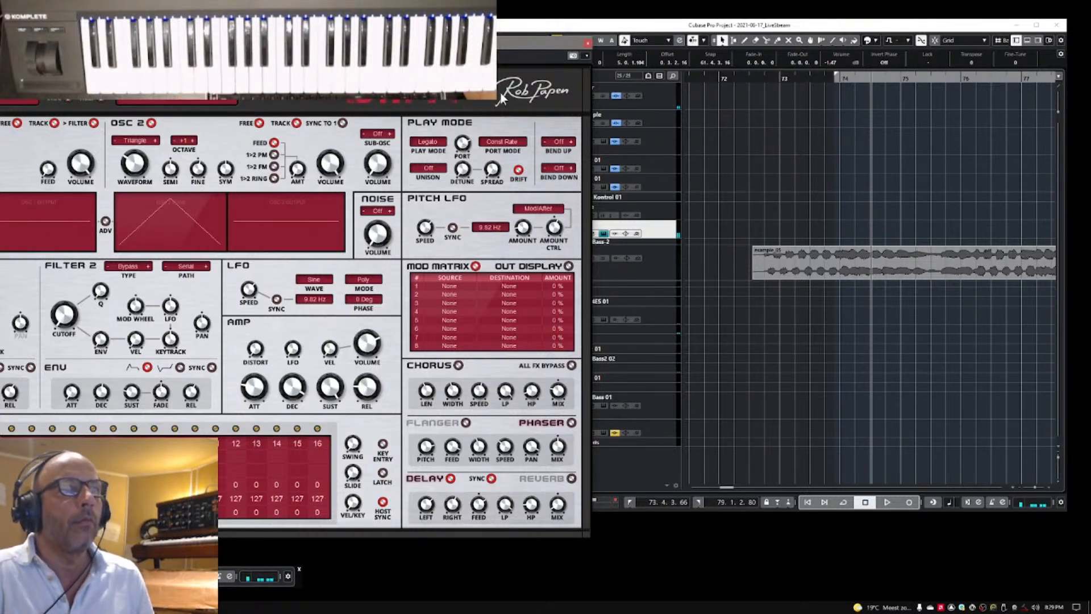
pyautogui.moveTo(497, 50); pyautogui.dragTo(577, 42)
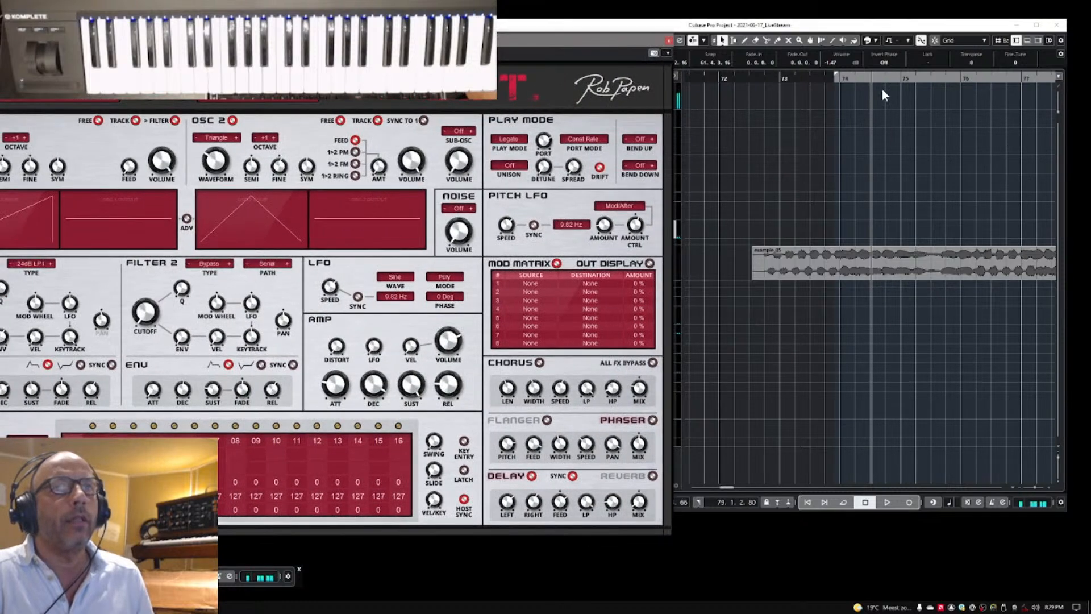
# Step: Play the example clip from before bar 74 and again from mid bar 75 to compare it with the lead sound
pyautogui.press('space')
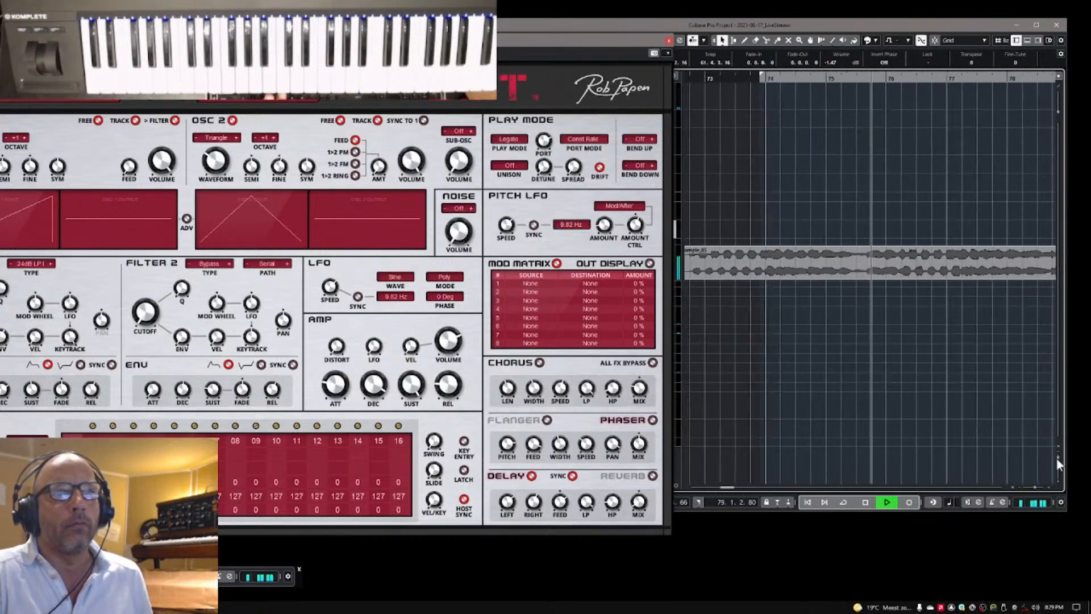
pyautogui.press('space')
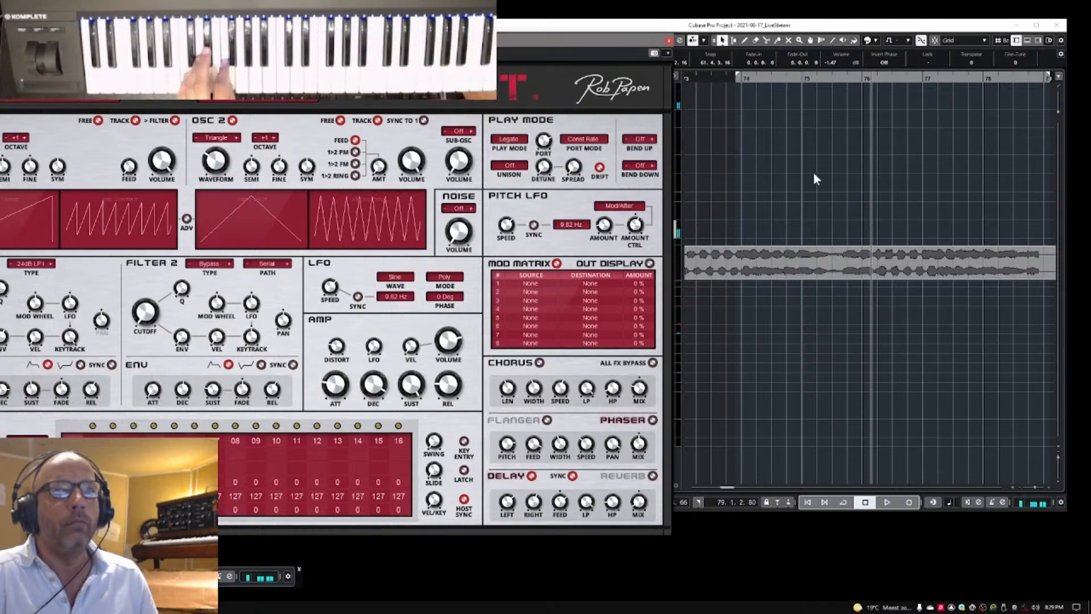
pyautogui.click(835, 78)
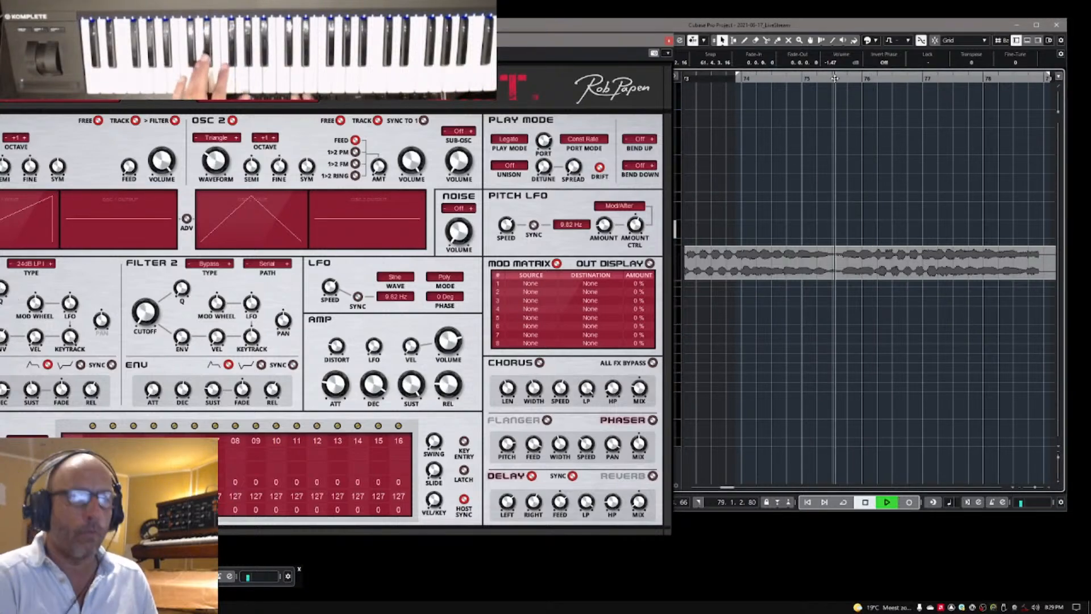
pyautogui.press('space')
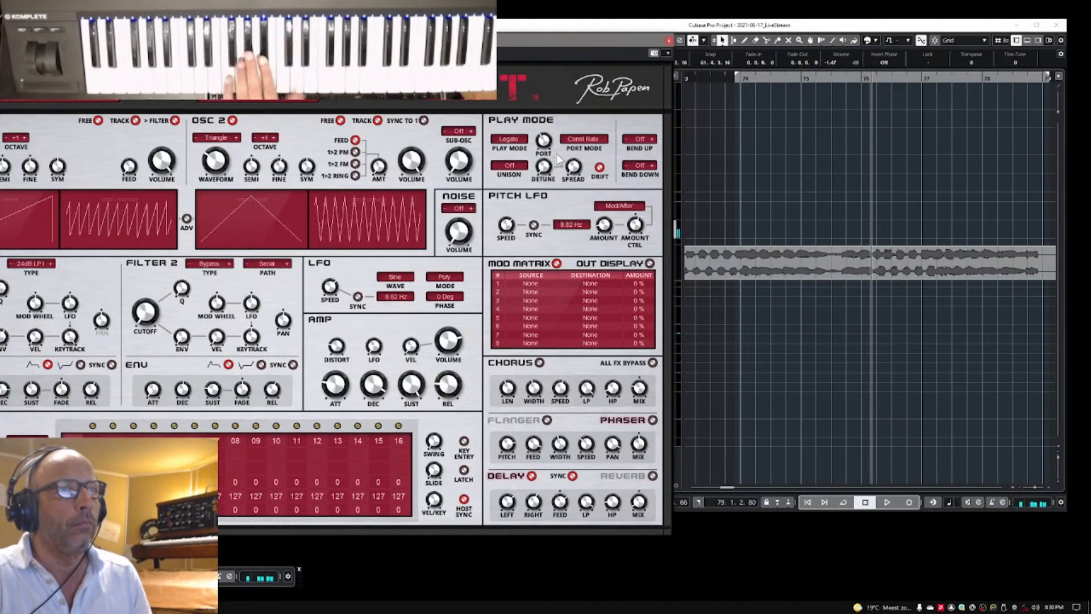
# Step: Set the portamento mode to Const Time and replay the example clip from bar 74
pyautogui.click(583, 139)
pyautogui.click(580, 155)
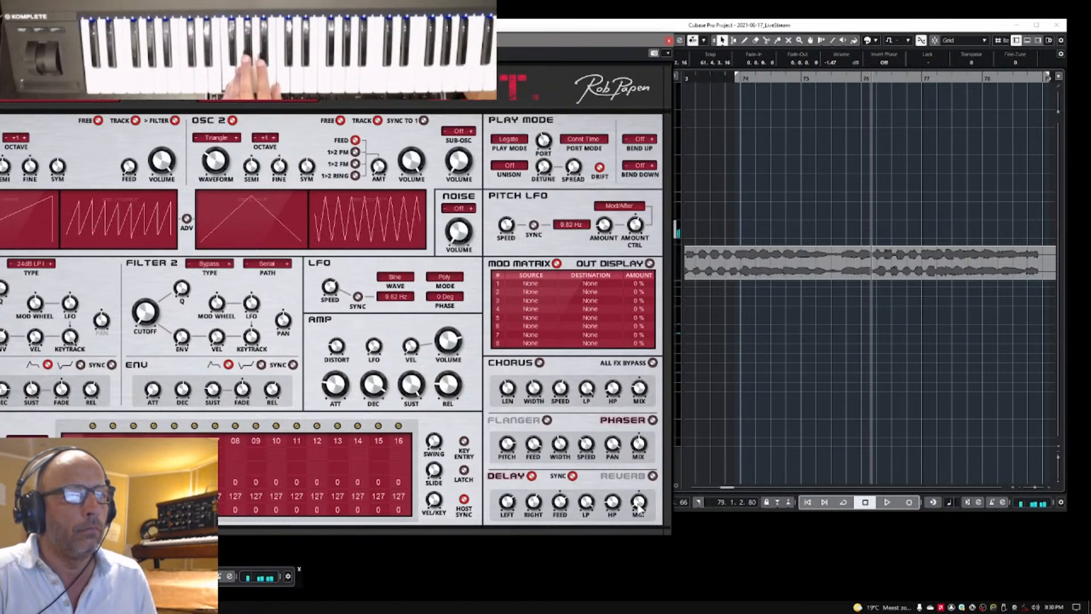
pyautogui.click(745, 80)
pyautogui.press('space')
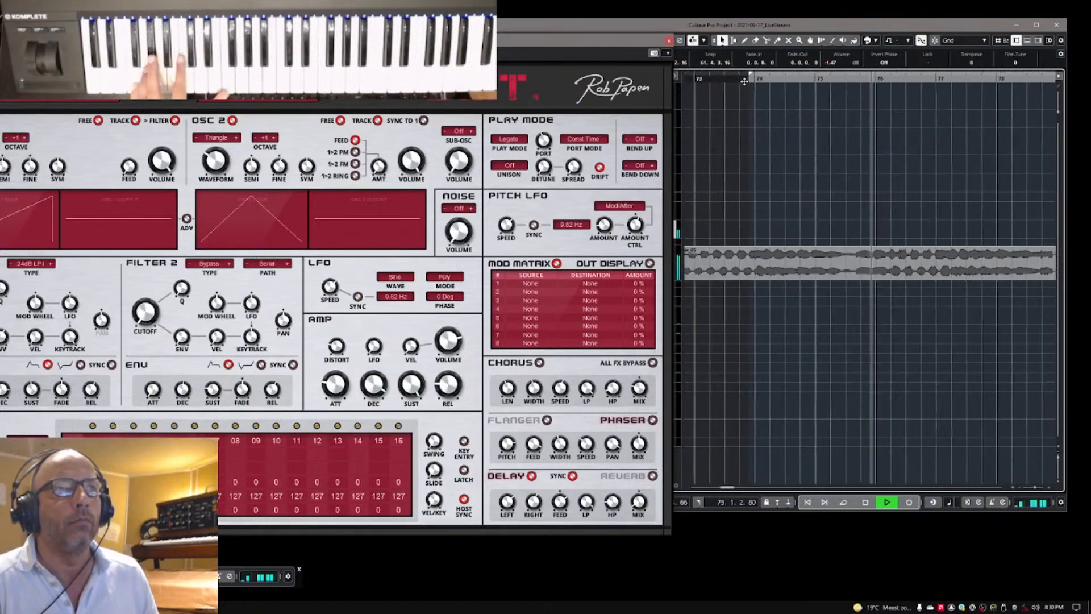
pyautogui.press('space')
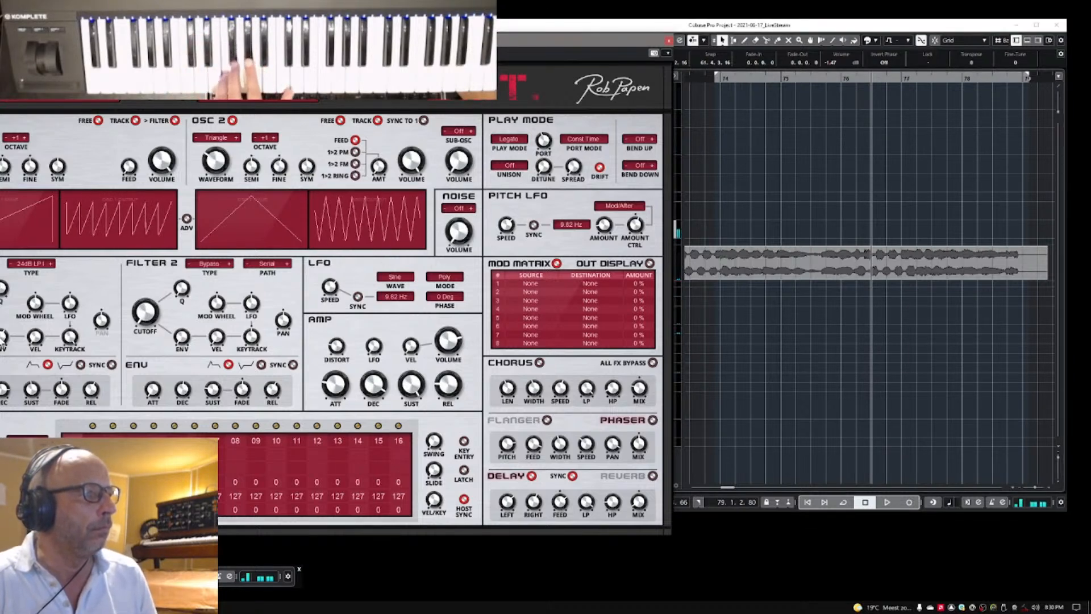
# Step: Set both oscillators' octave to 0 and replay the example clip from bars 75 and 74 for comparison
pyautogui.click(783, 79)
pyautogui.press('space')
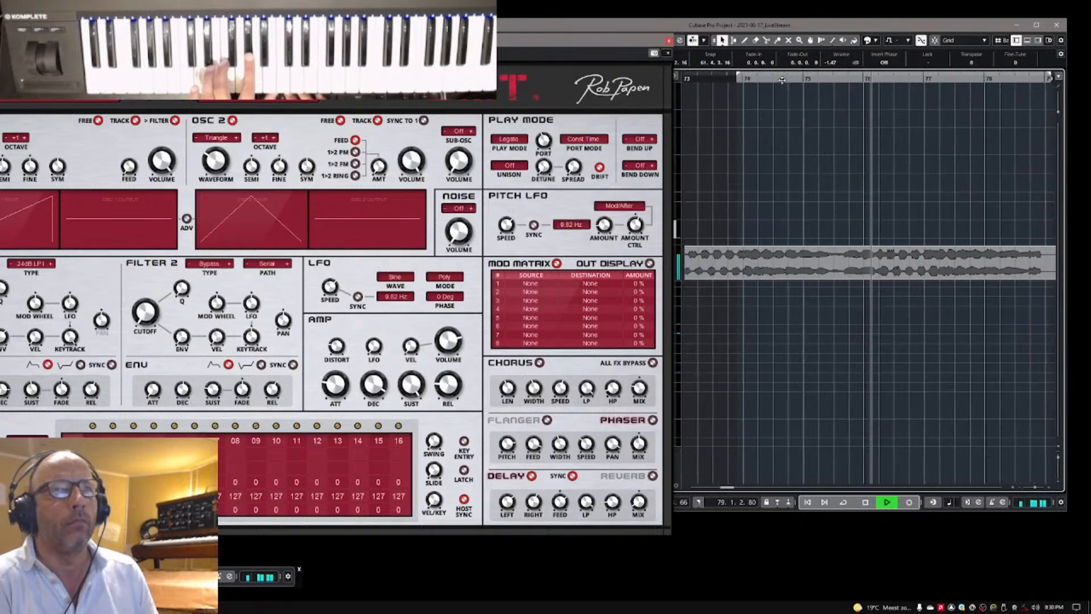
pyautogui.press('space')
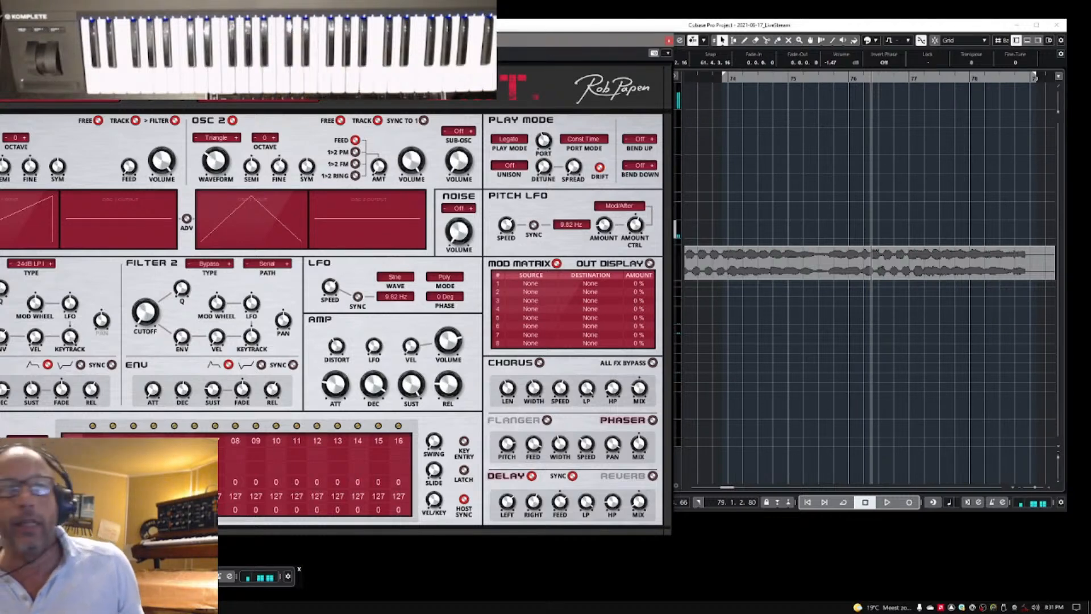
pyautogui.click(775, 80)
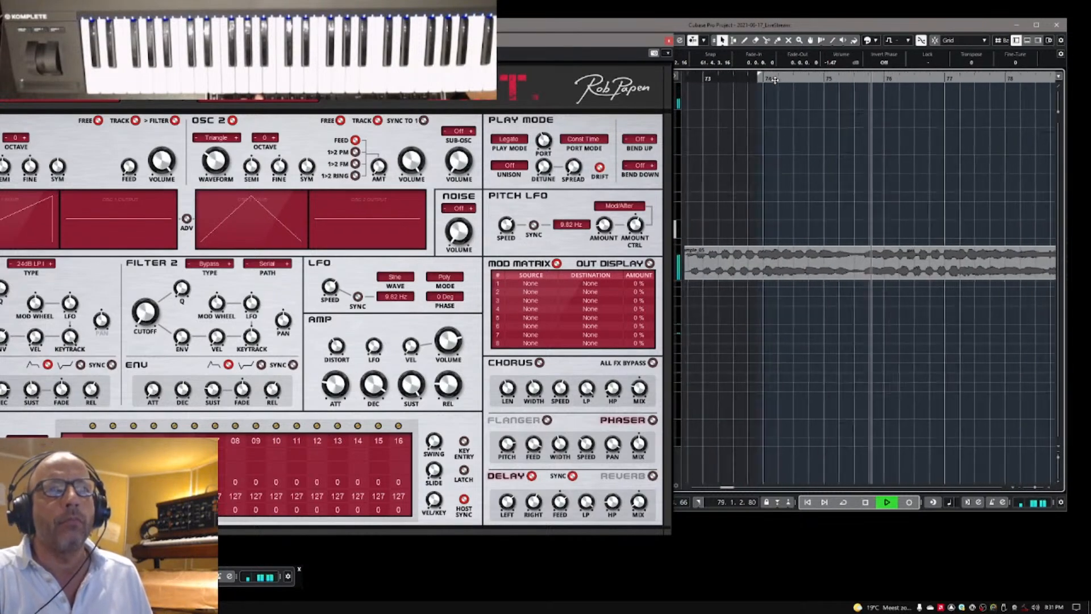
pyautogui.press('space')
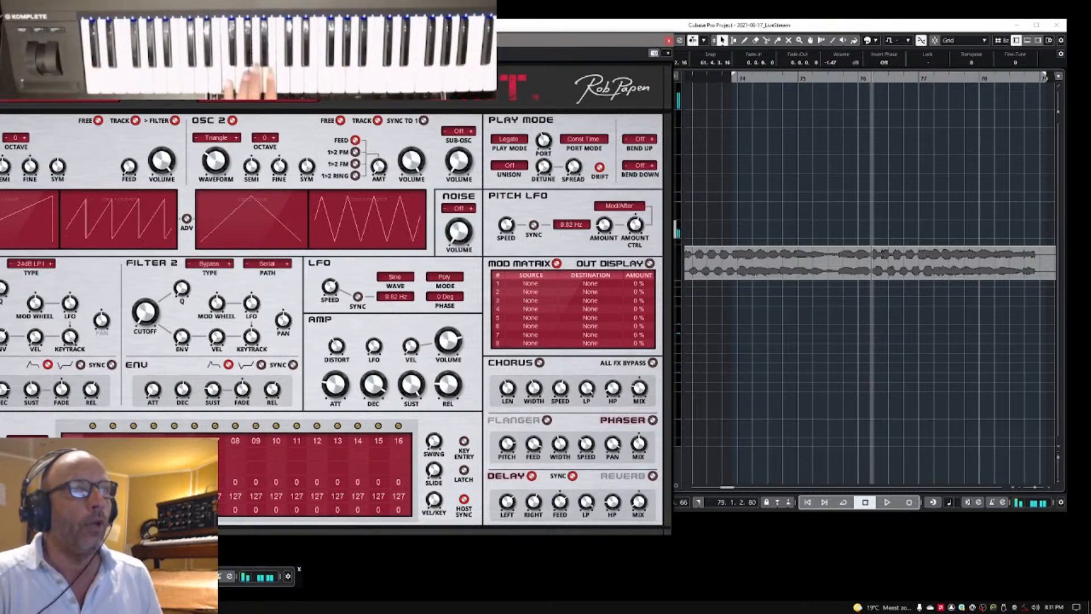
# Step: Bring the whole B.I.T. panel into view and save the lead sound as a new preset named "Mellow 70ies 01"
pyautogui.moveTo(227, 39); pyautogui.dragTo(441, 40)
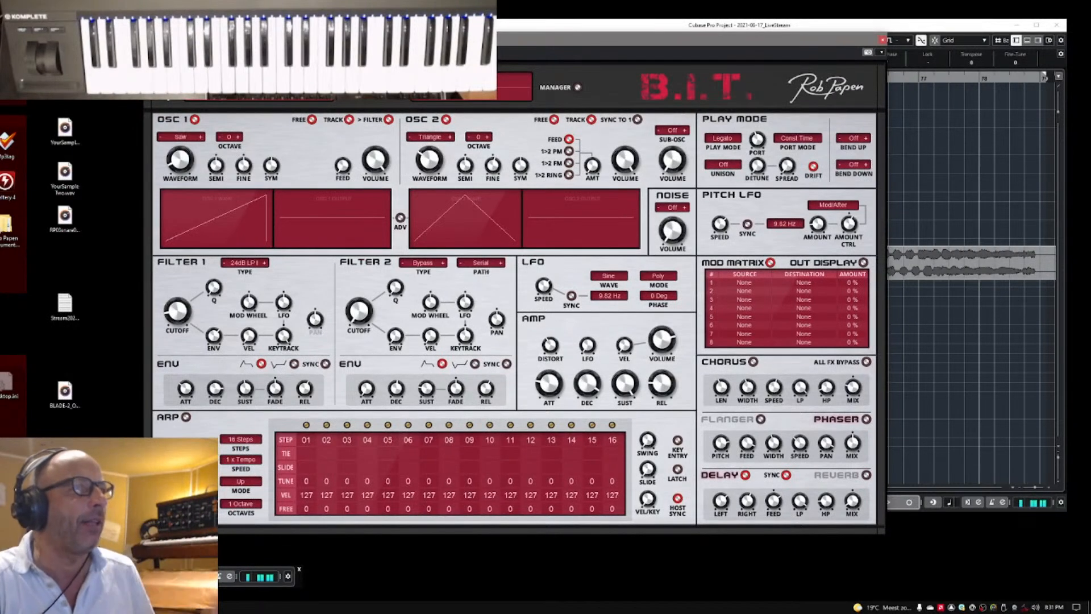
pyautogui.click(225, 98)
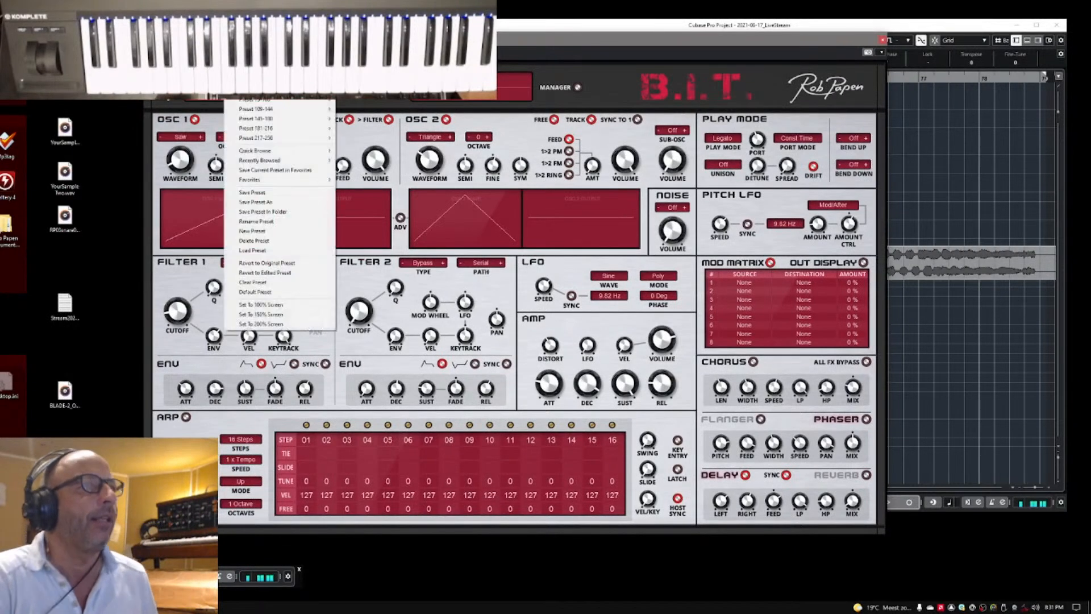
pyautogui.click(275, 201)
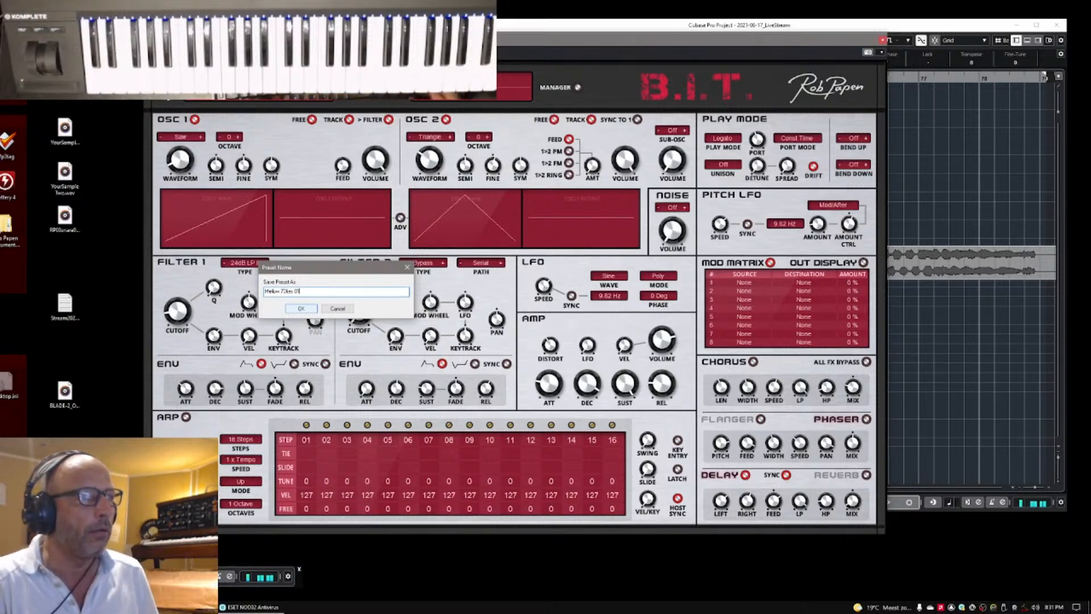
pyautogui.click(311, 312)
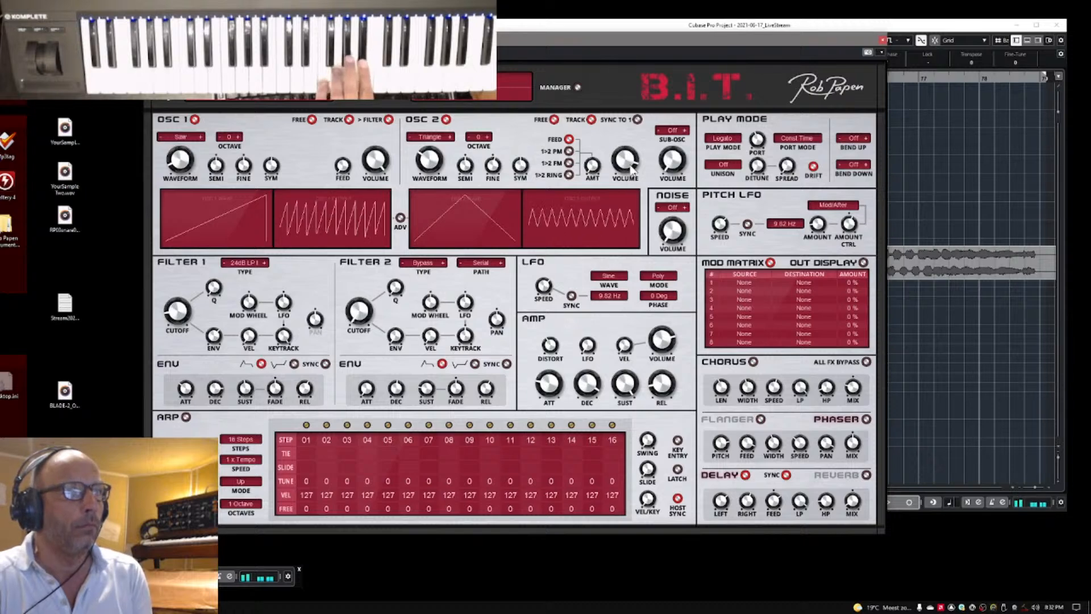
# Step: Raise oscillator 2's volume and save the variation as a new preset named "Mellow 70ies 02"
pyautogui.moveTo(632, 165); pyautogui.dragTo(633, 149)
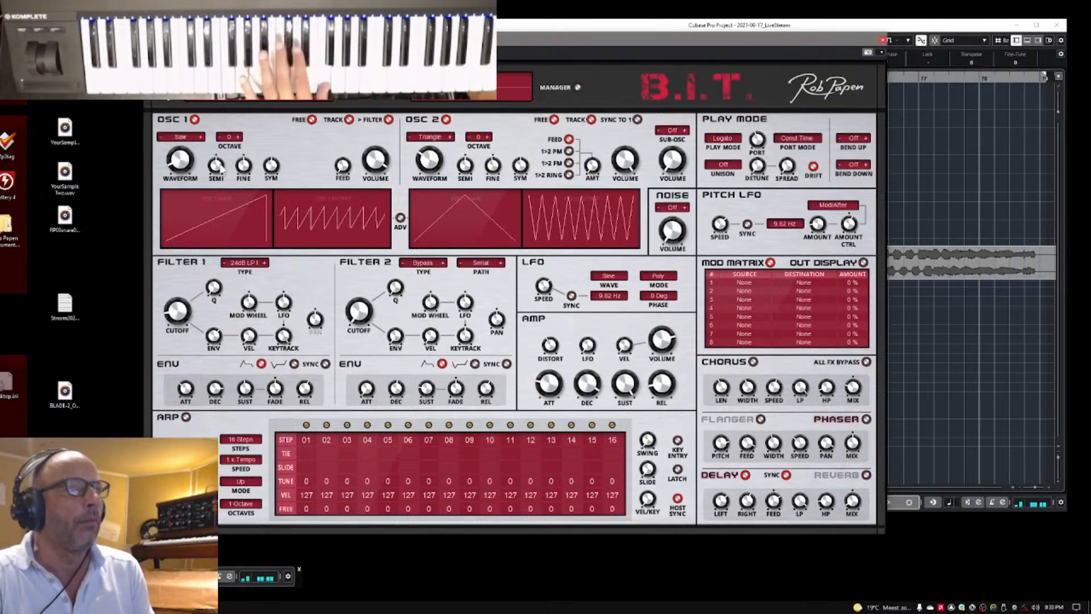
pyautogui.click(225, 86)
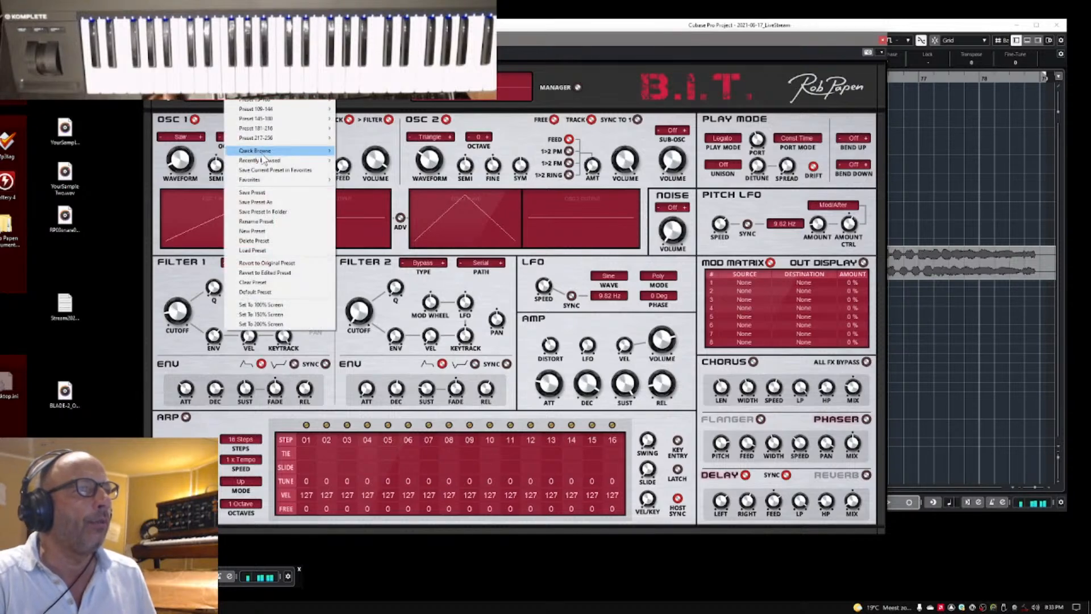
pyautogui.click(270, 203)
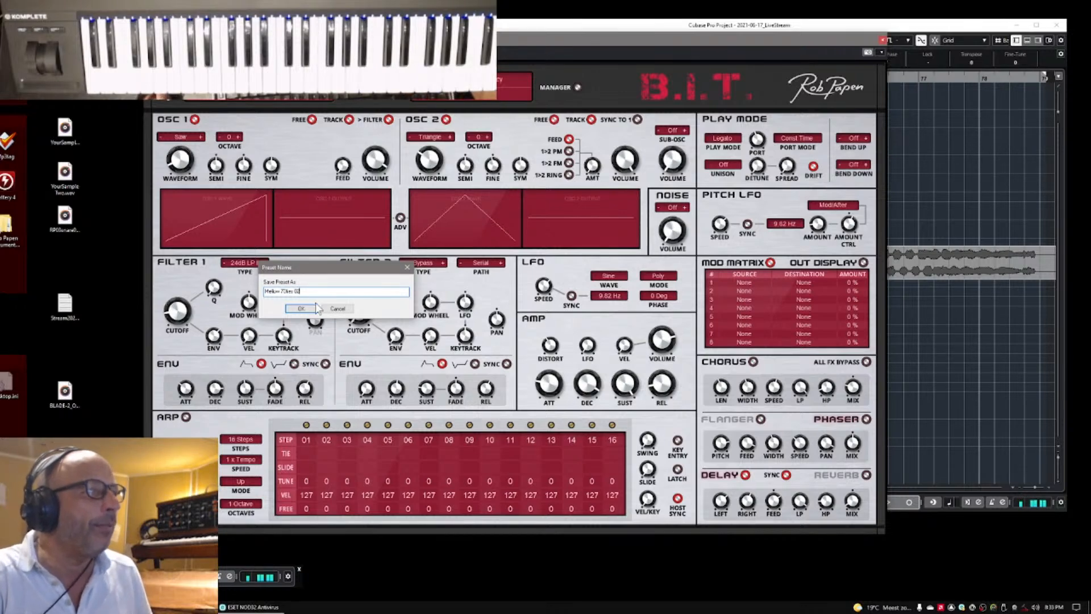
pyautogui.click(309, 308)
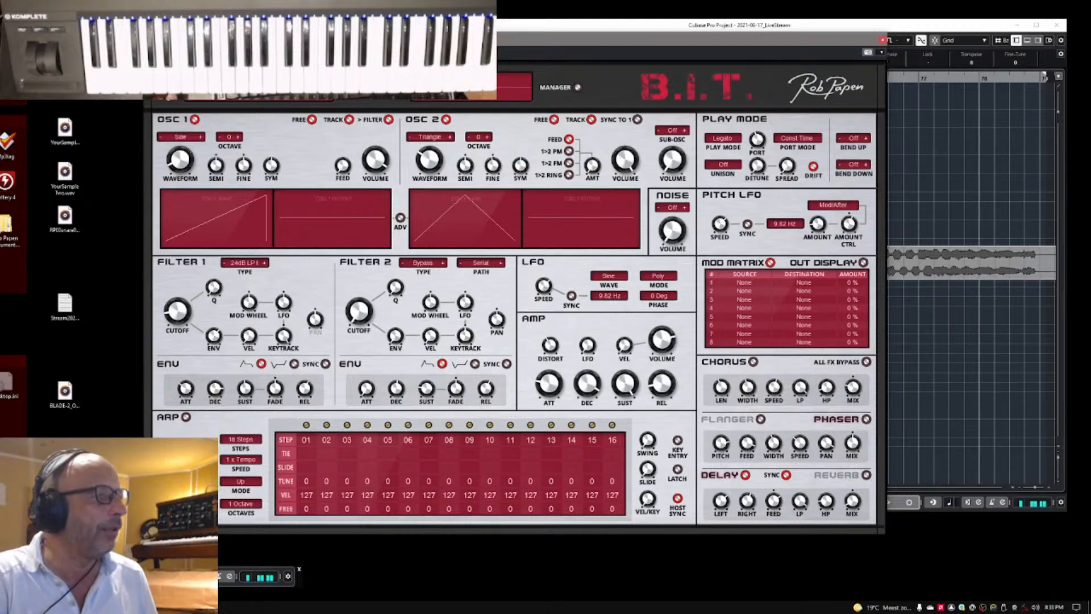
# Step: Move the B.I.T. window off the example clip and lower the clip's volume to -5.69 dB
pyautogui.hotkey('alt', 'Tab')
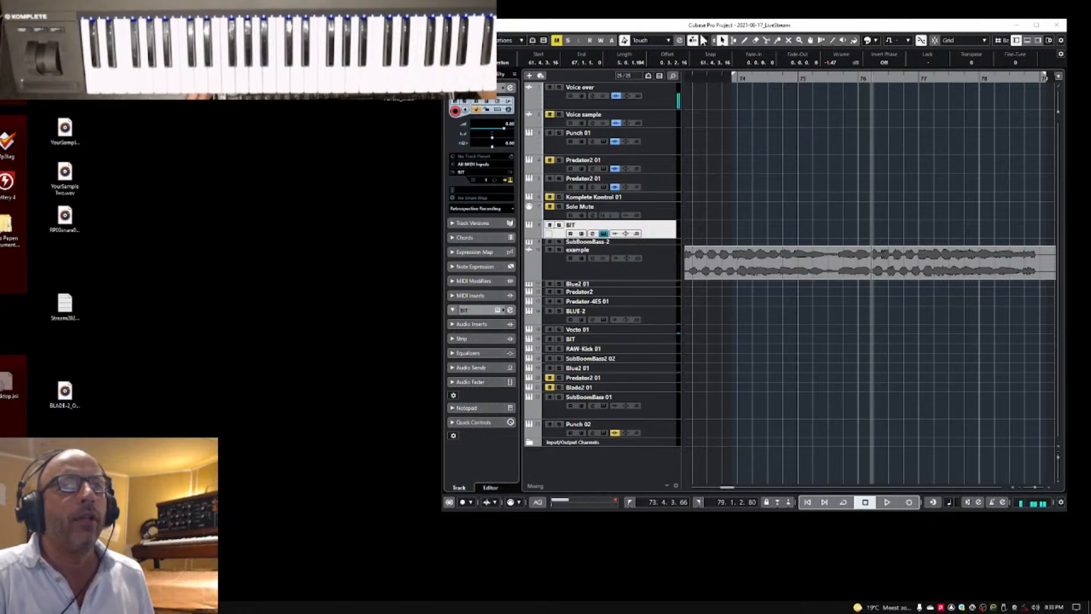
pyautogui.hotkey('alt', 'Tab')
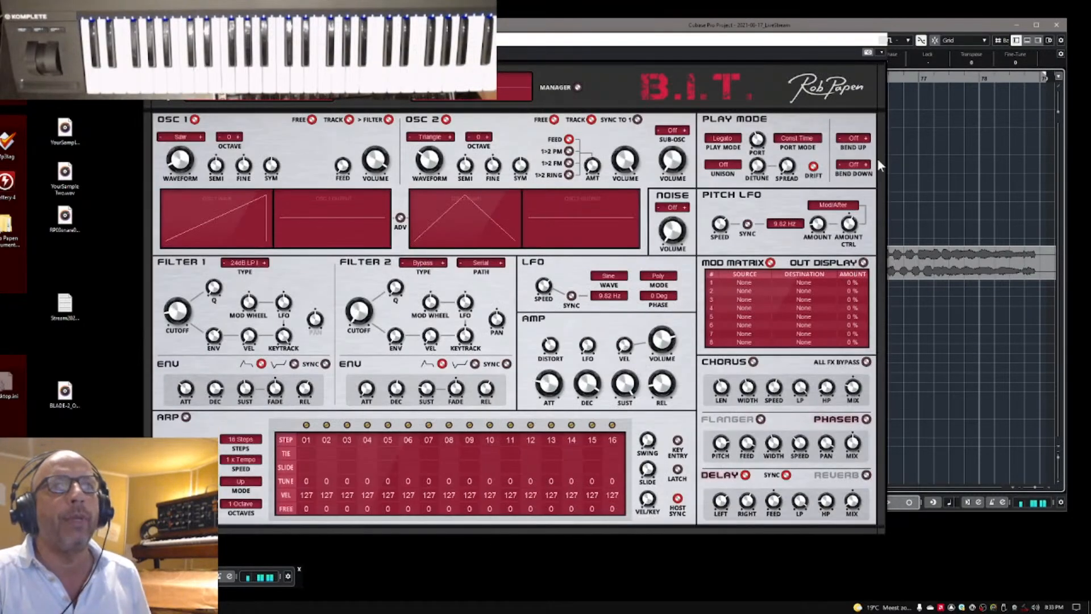
pyautogui.moveTo(798, 45); pyautogui.dragTo(479, 48)
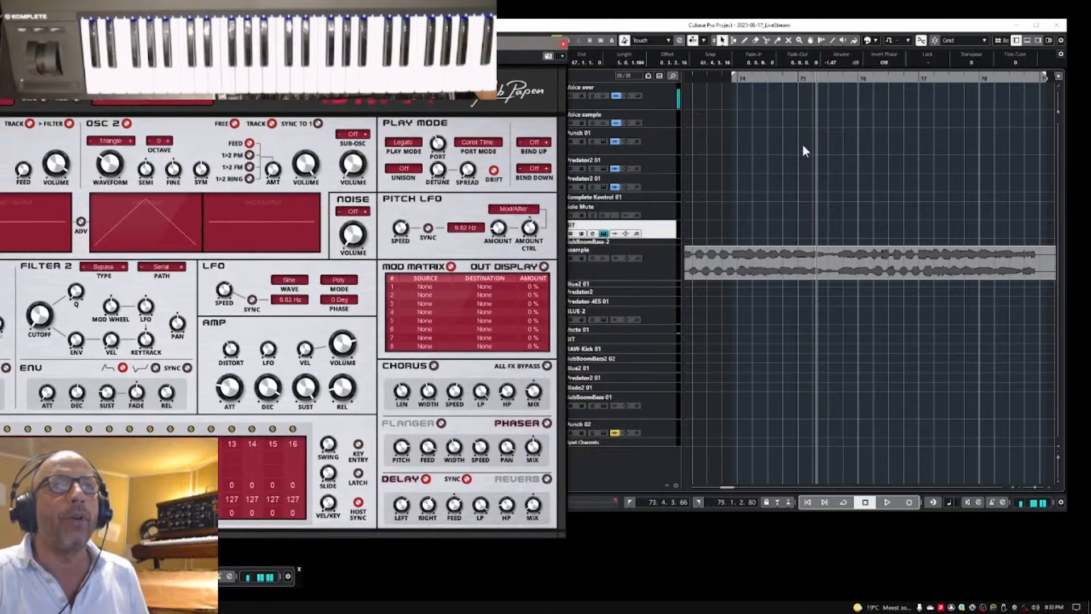
pyautogui.click(802, 267)
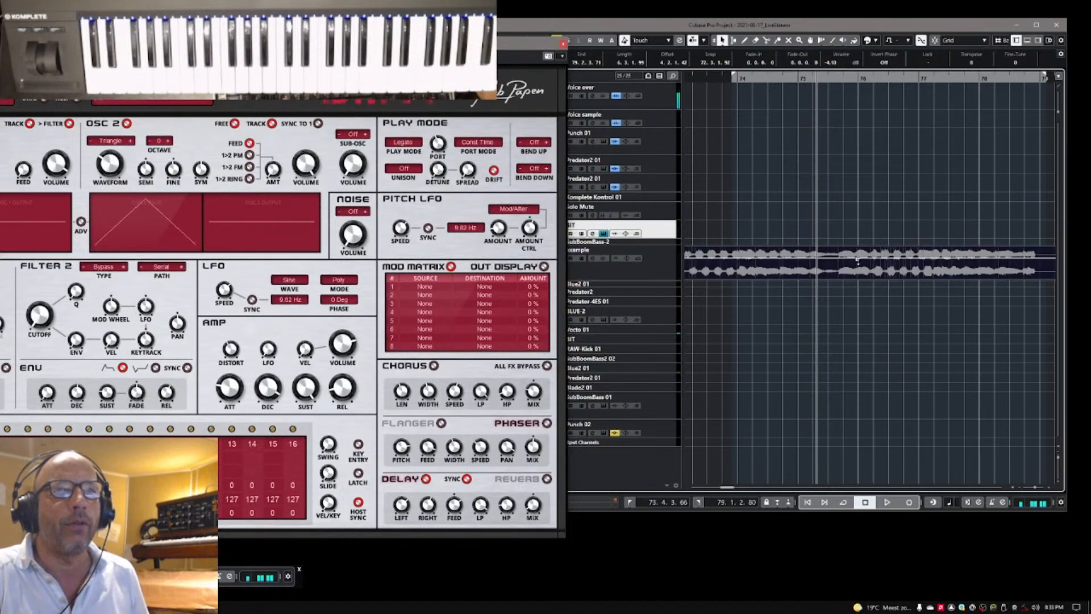
pyautogui.moveTo(857, 258); pyautogui.dragTo(857, 261)
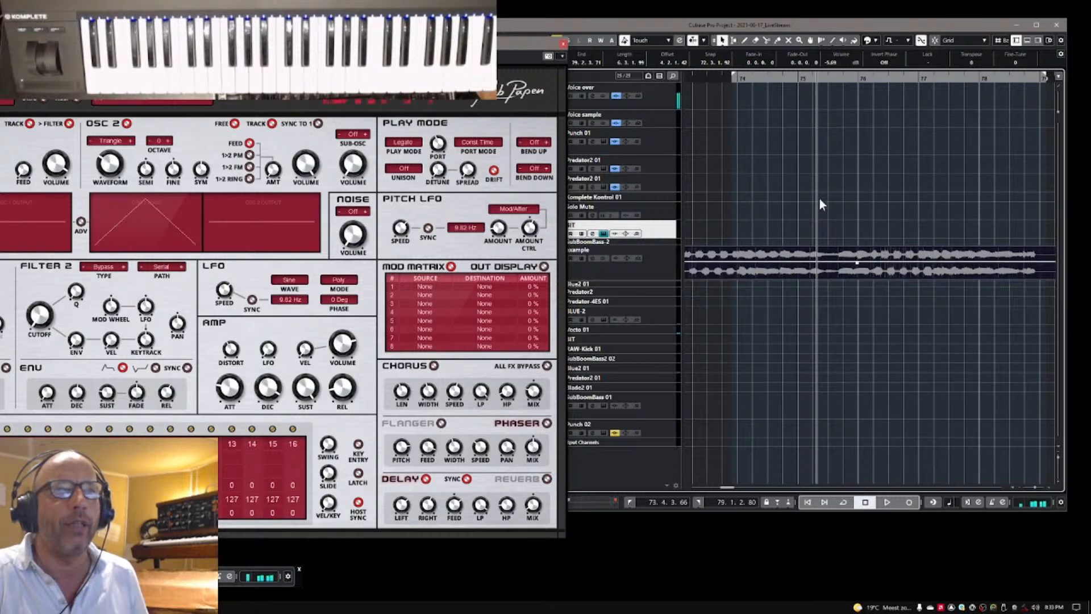
# Step: Play the example clip against the lead sound and cue playback in mid bar 75
pyautogui.press('space')
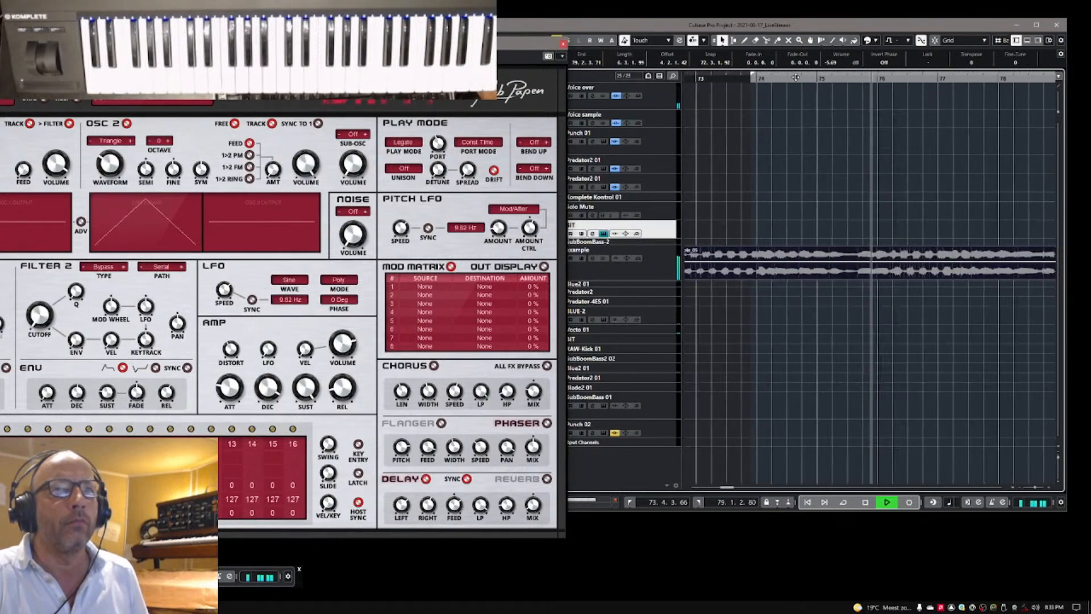
pyautogui.press('space')
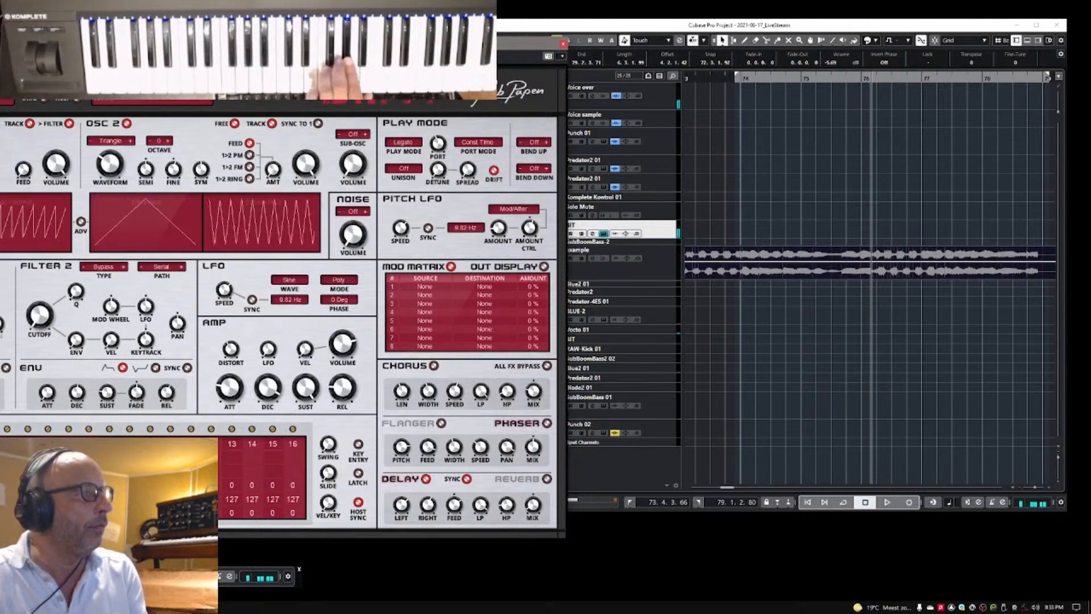
pyautogui.click(830, 79)
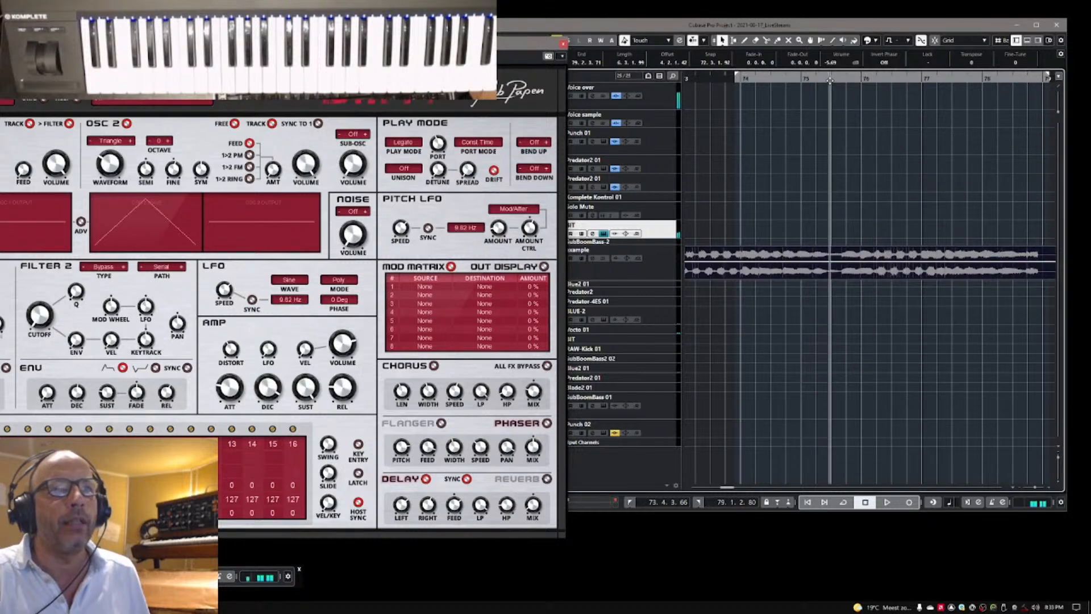
# Step: Replay the example clip from around the middle of bar 75 and compare it with the played lead sound
pyautogui.press('space')
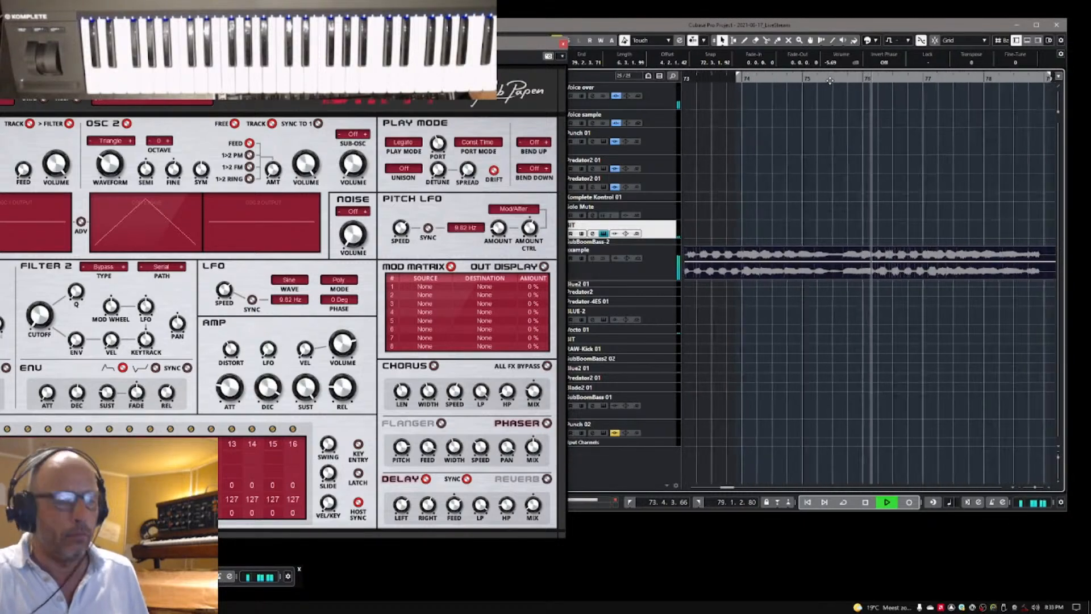
pyautogui.press('space')
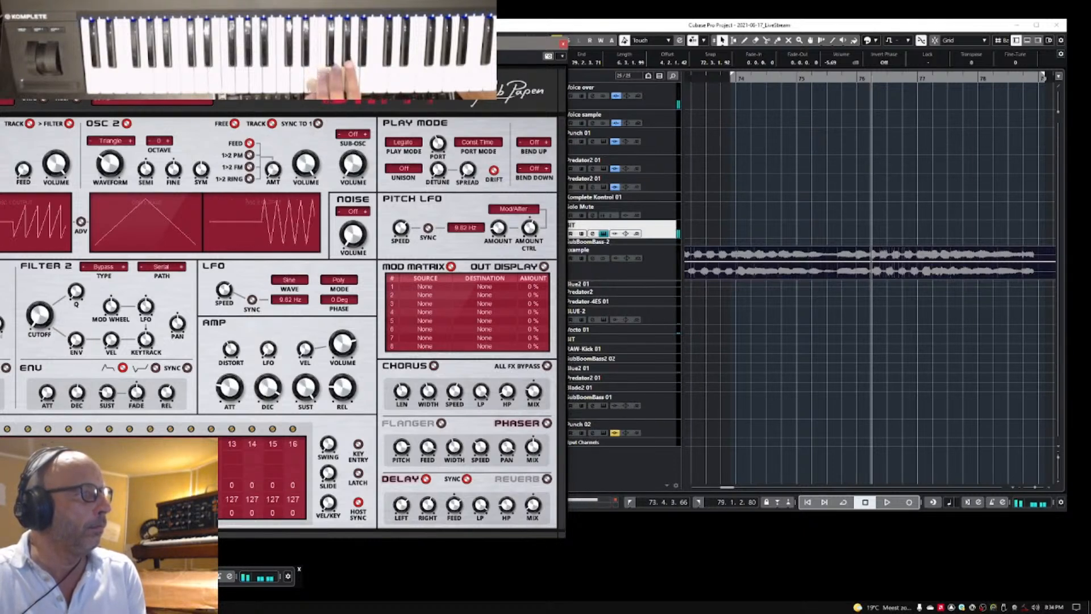
pyautogui.click(806, 80)
pyautogui.press('space')
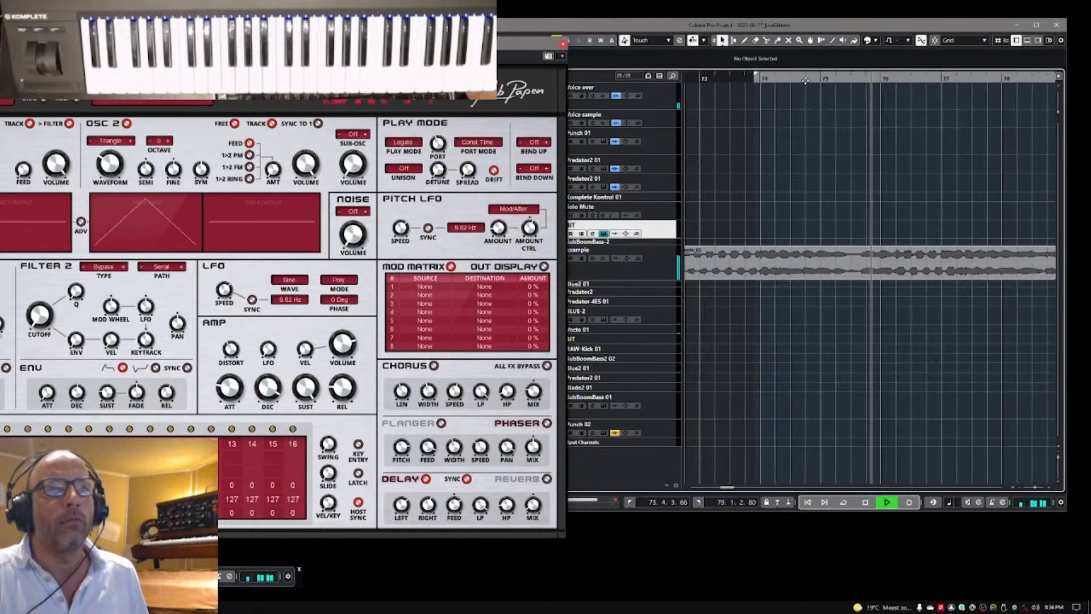
pyautogui.press('space')
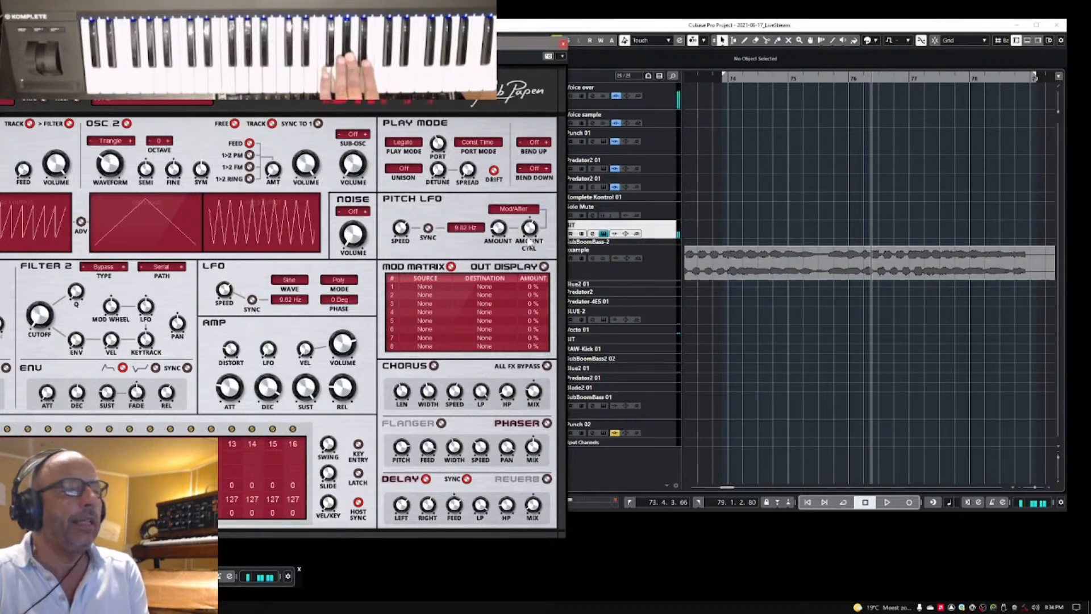
pyautogui.click(817, 79)
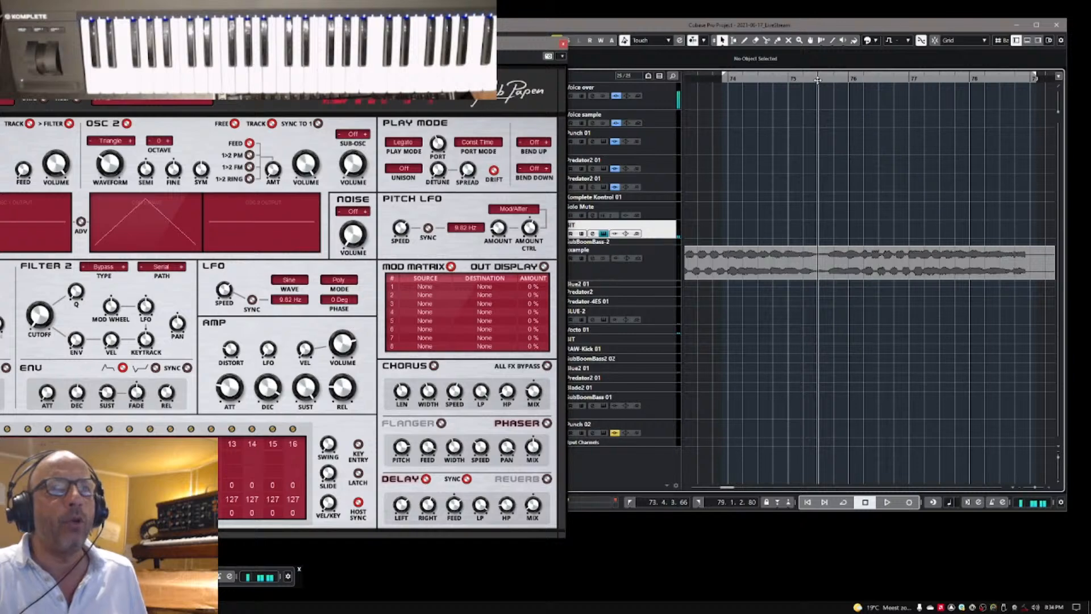
pyautogui.press('space')
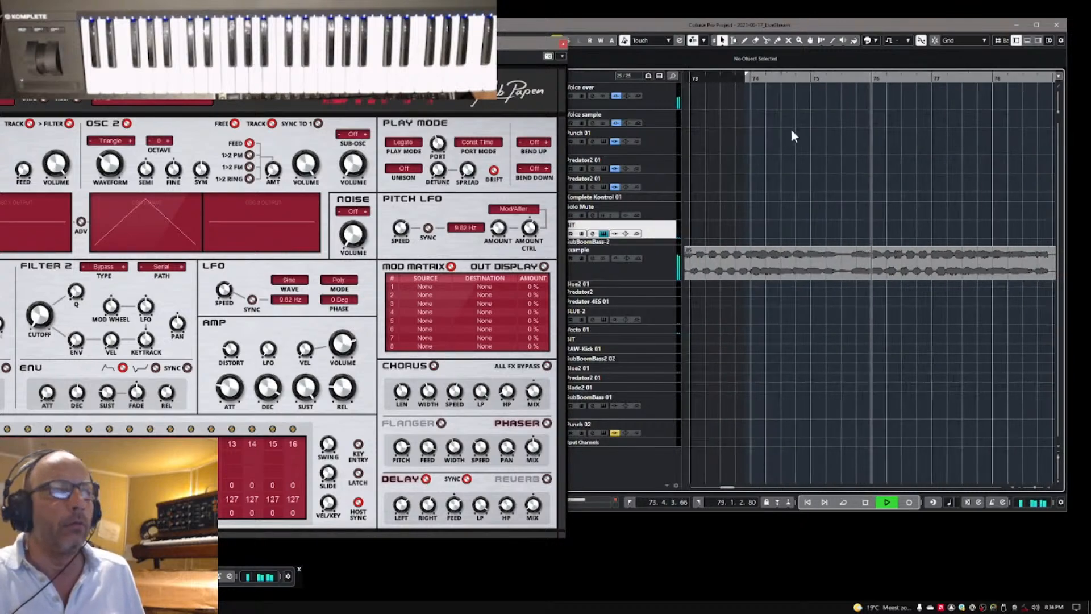
pyautogui.press('space')
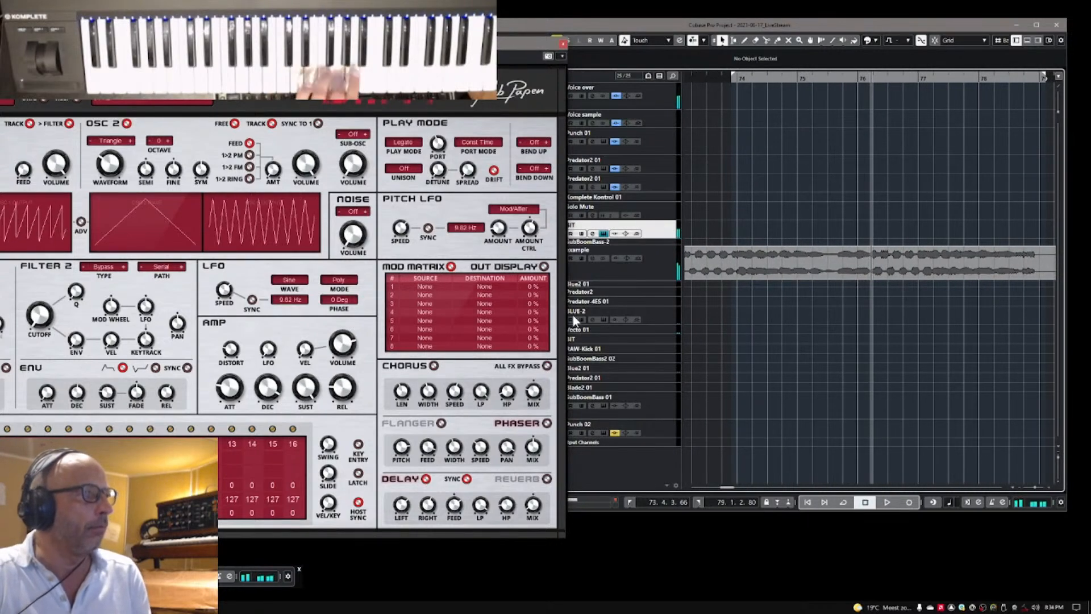
# Step: Save the current lead sound as a new preset named "Mellow 70ies 03"
pyautogui.click(178, 171)
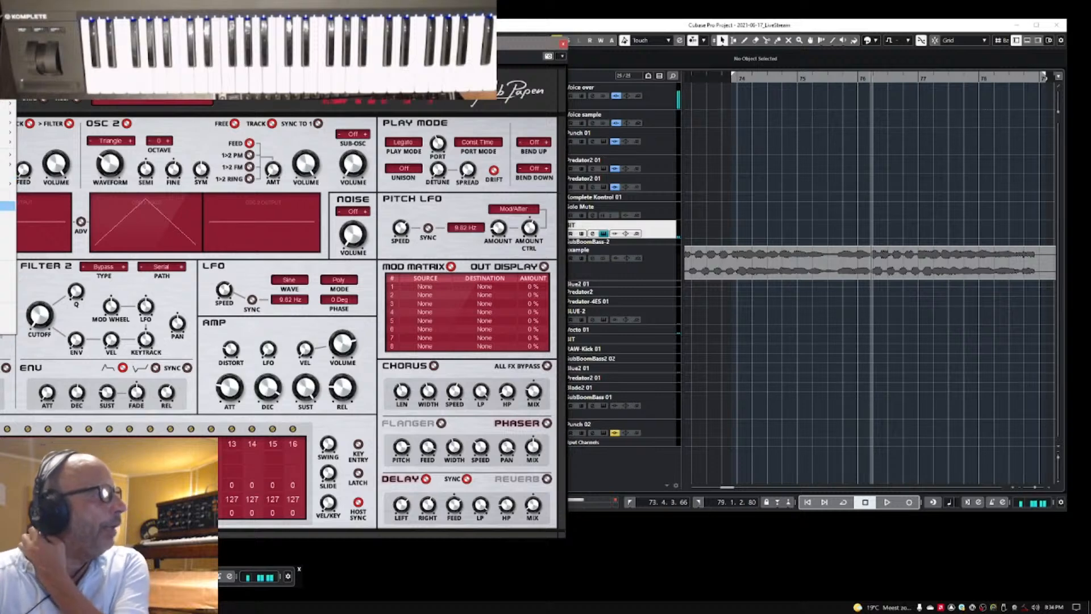
pyautogui.click(7, 205)
pyautogui.click(309, 292)
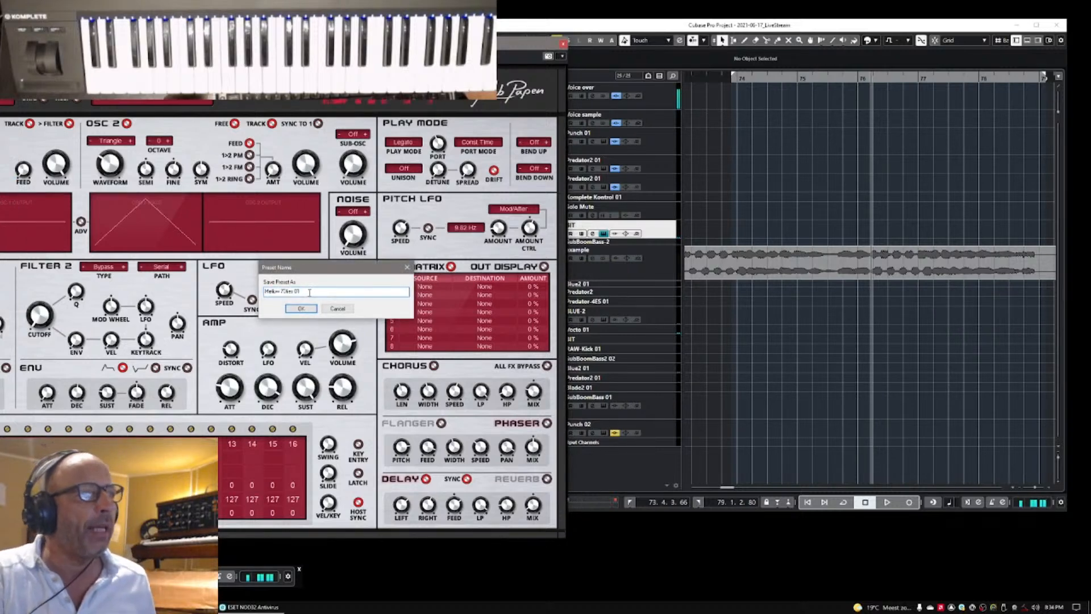
pyautogui.press('BackSpace')
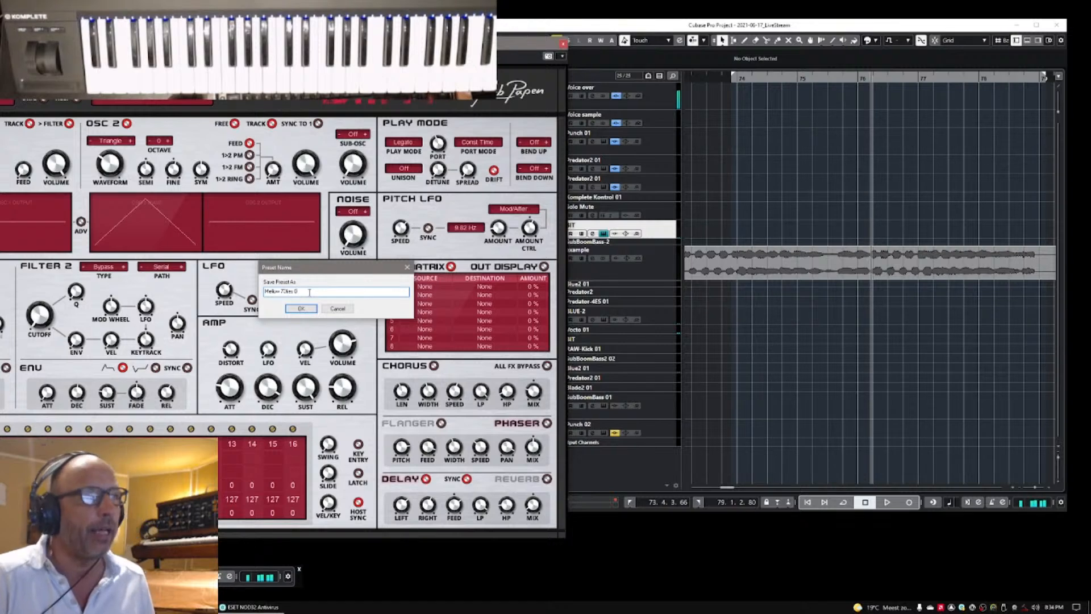
pyautogui.write('2')
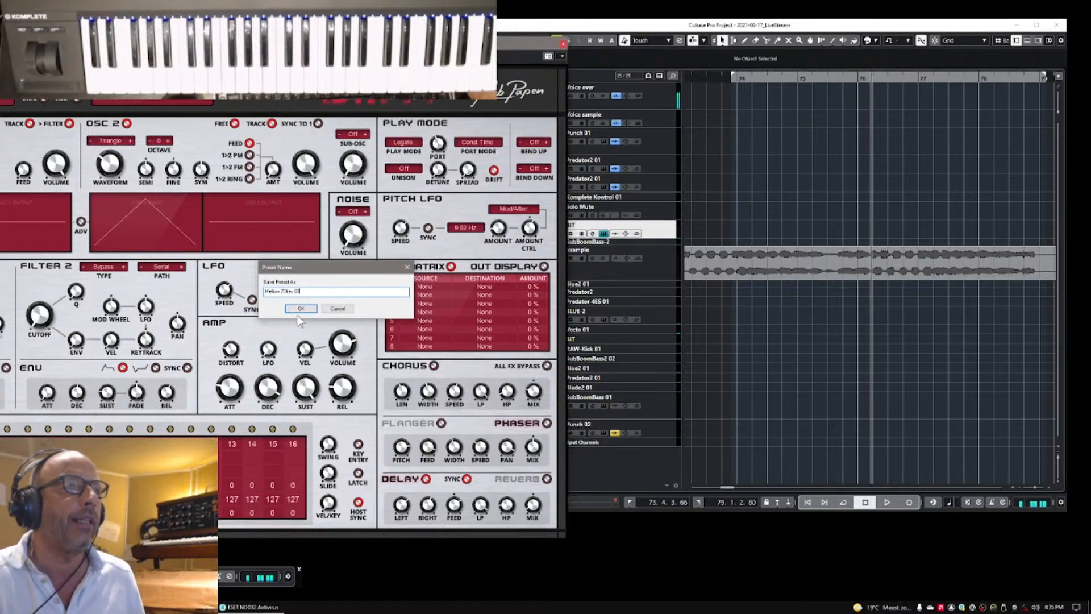
pyautogui.click(300, 308)
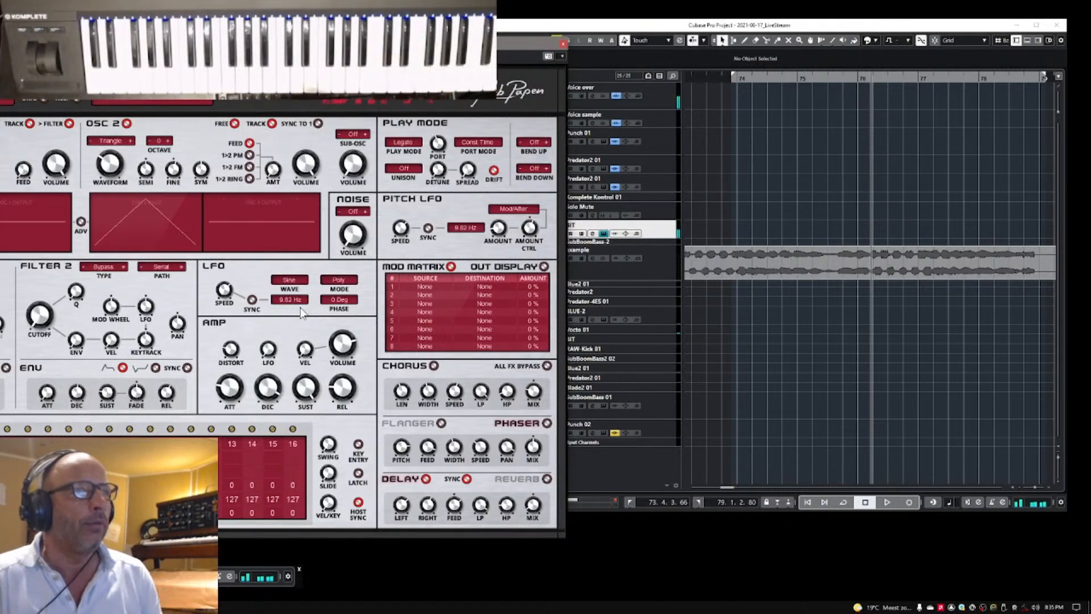
# Step: Set the lead preset's bend up and bend down to 3 semitones, and switch to another lead preset
pyautogui.click(537, 143)
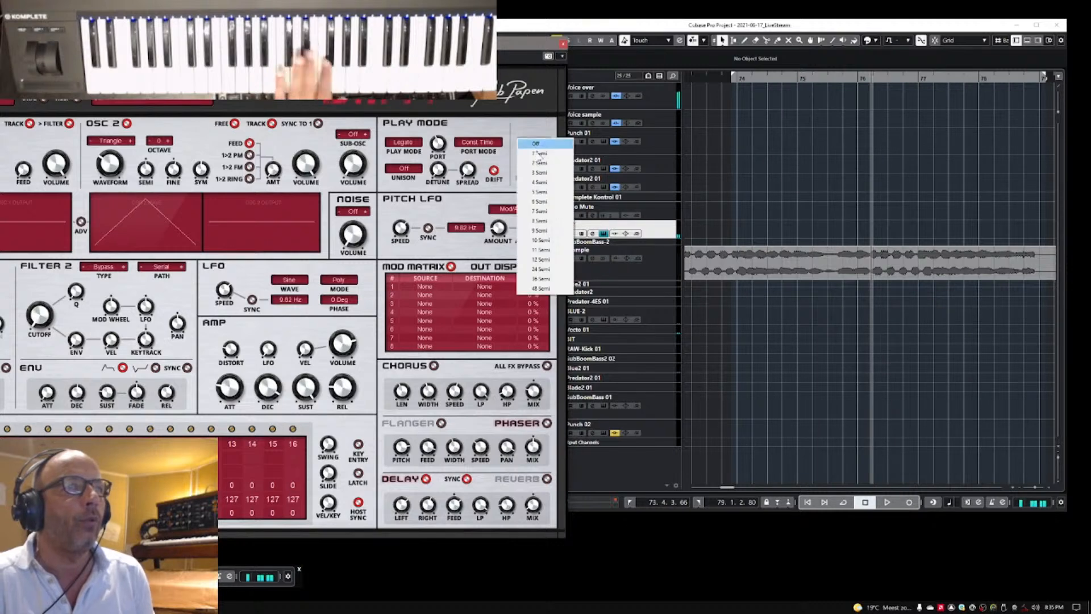
pyautogui.click(539, 172)
pyautogui.click(536, 173)
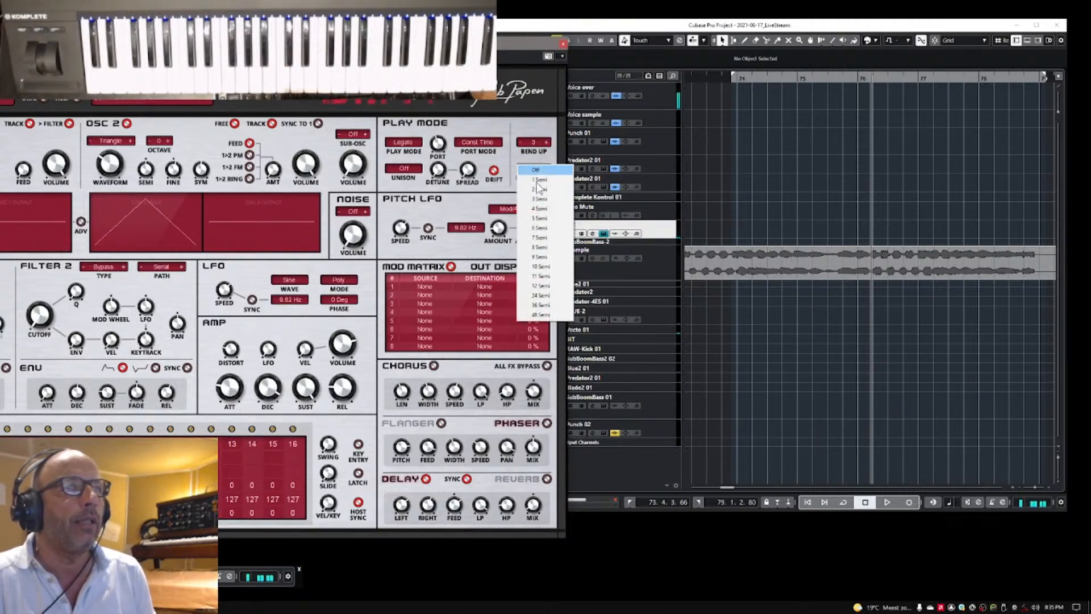
pyautogui.click(540, 200)
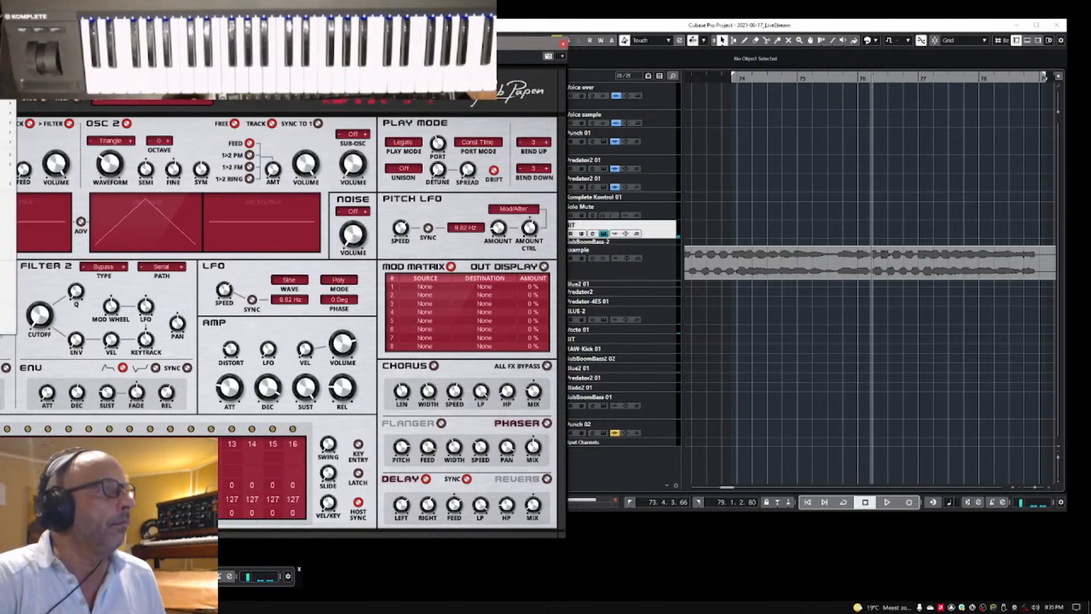
pyautogui.click(19, 102)
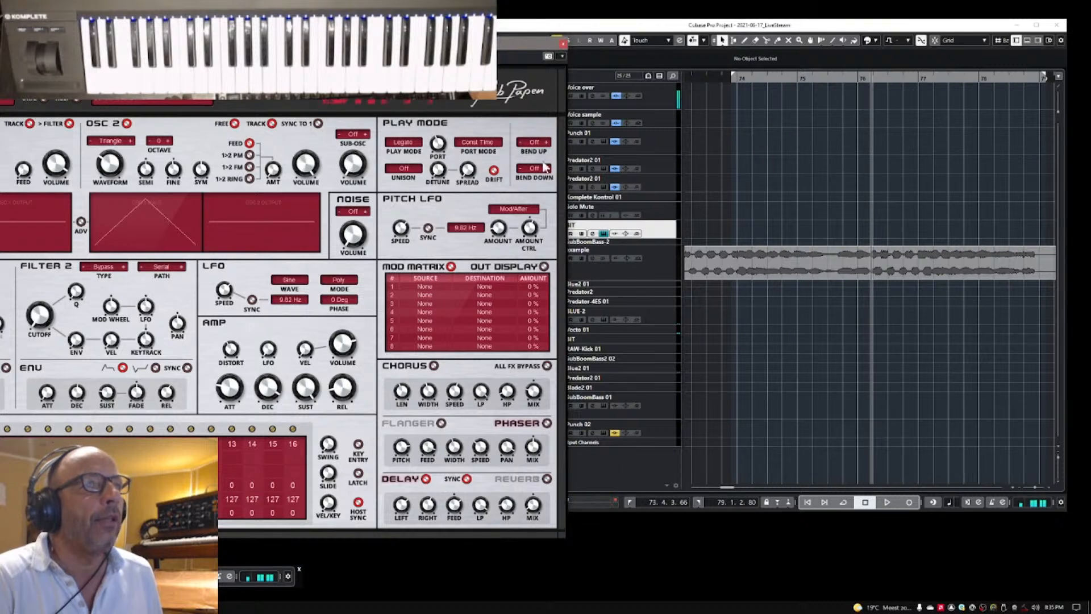
# Step: Give this second lead preset the same pitch bend range of 3 semitones up and 3 semitones down
pyautogui.click(534, 142)
pyautogui.click(541, 174)
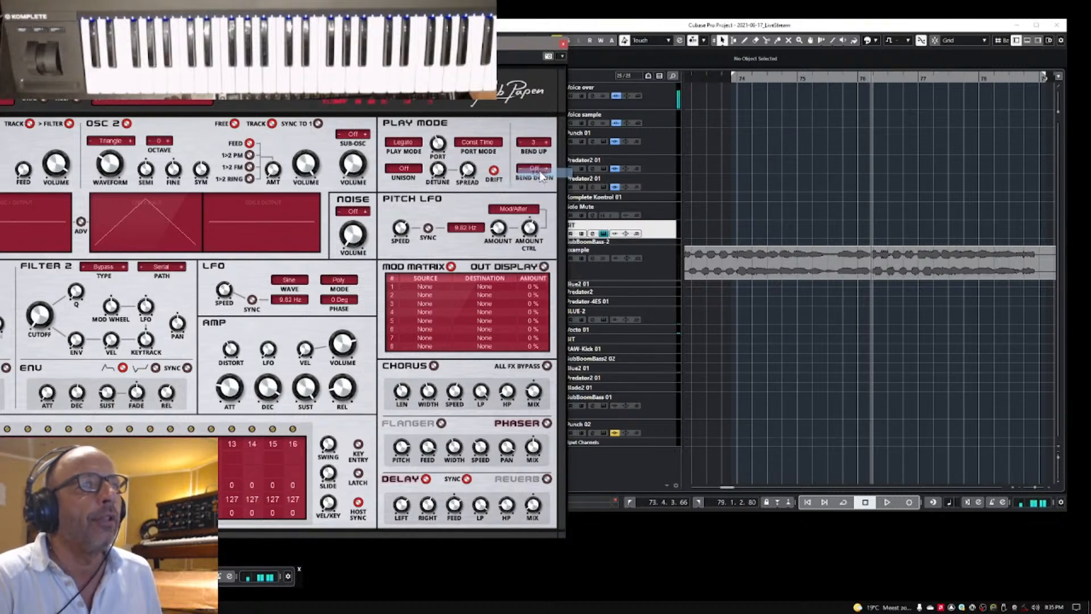
pyautogui.click(541, 175)
pyautogui.click(541, 200)
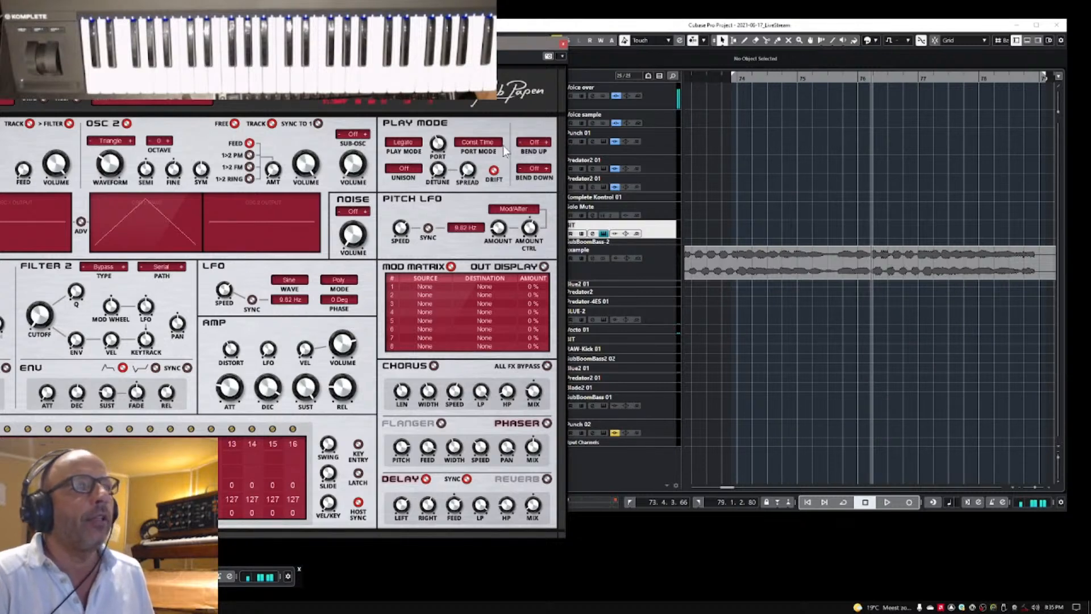
# Step: Set bend up and bend down to 3 semitones in the "Mellow 70ies 01" preset and store the change
pyautogui.click(533, 145)
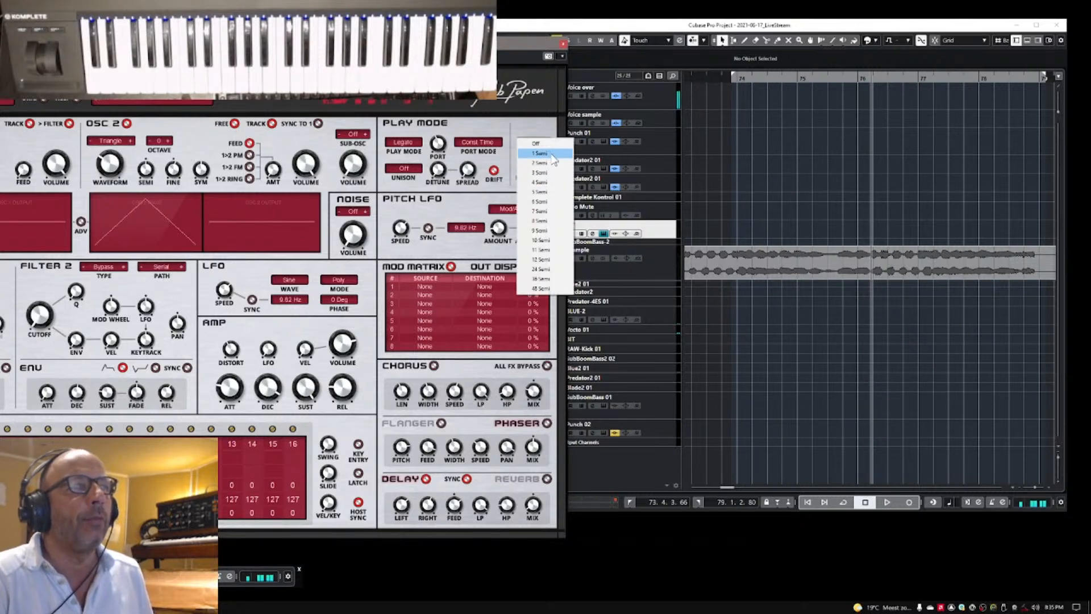
pyautogui.click(540, 172)
pyautogui.click(534, 142)
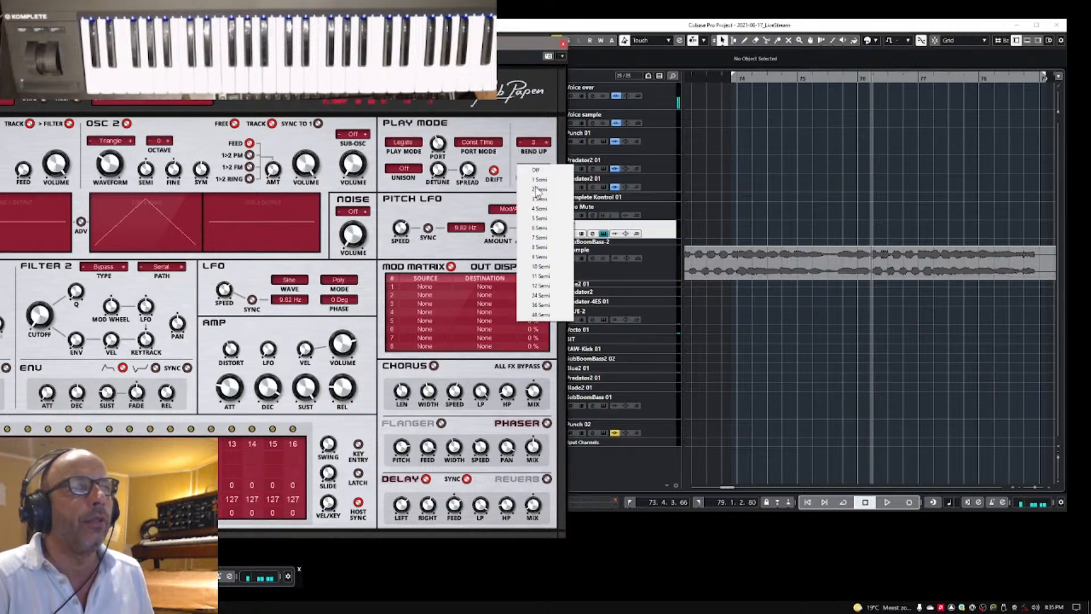
pyautogui.click(537, 200)
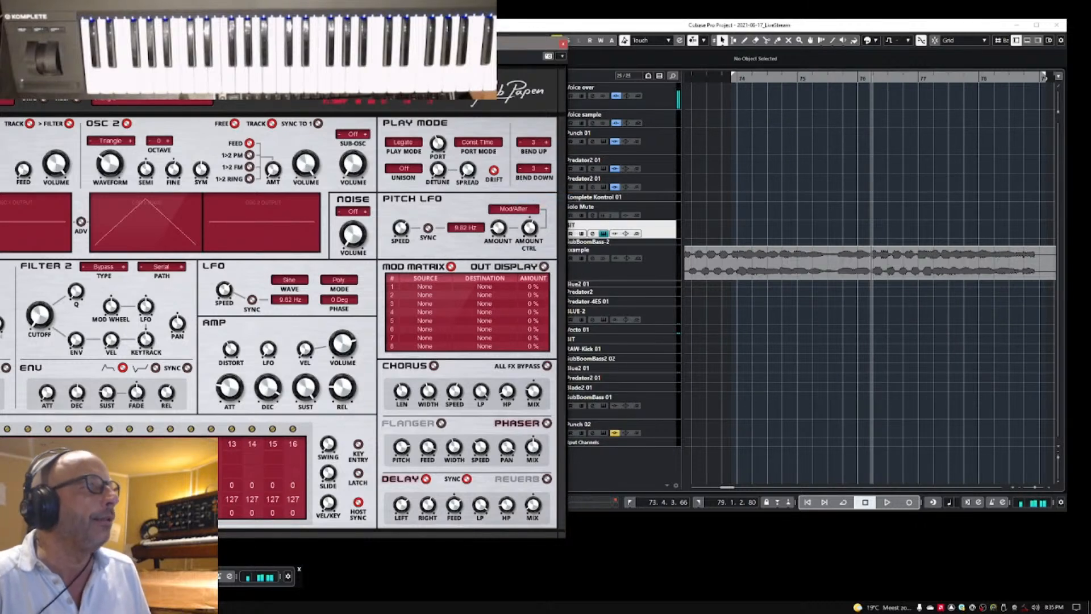
pyautogui.click(6, 196)
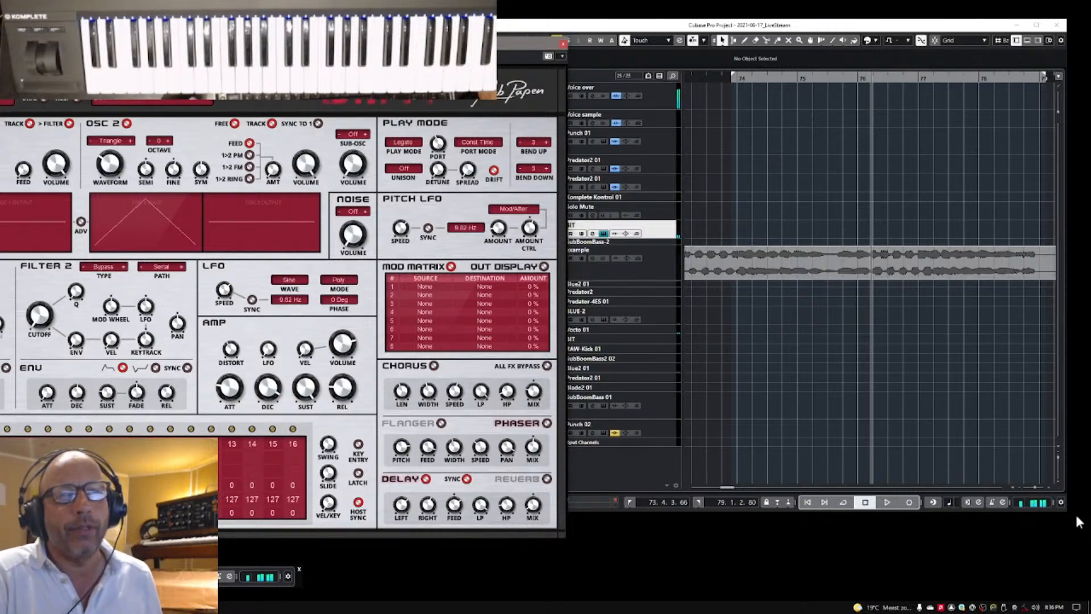
# Step: Turn on cycle playback, move the cycle range to 60.4.1.106–66.1.1.0, and select the first audio clip on the example track
pyautogui.moveTo(1033, 485); pyautogui.dragTo(1029, 484)
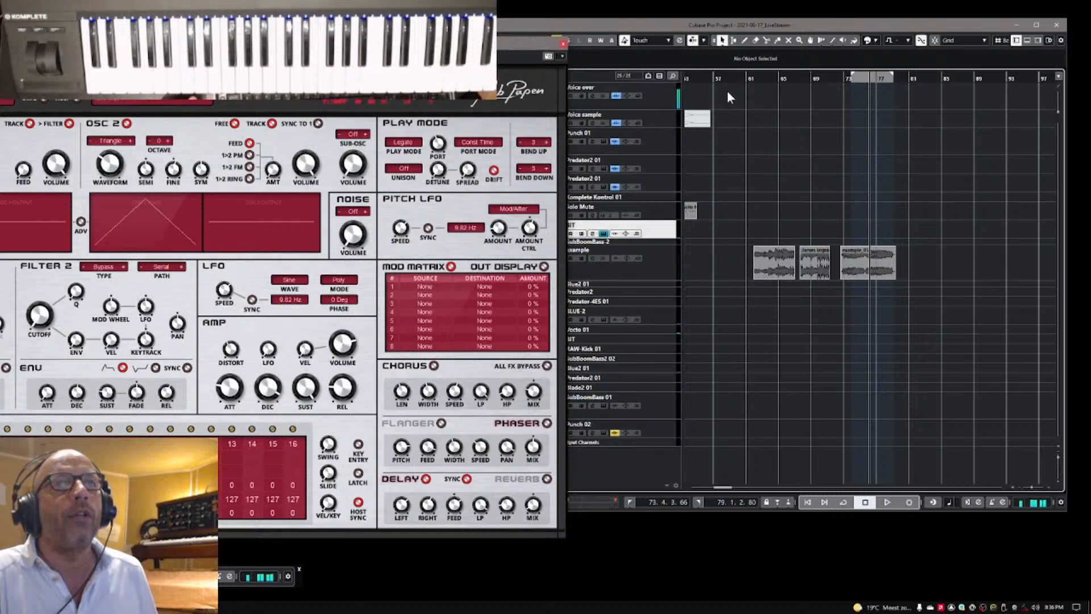
pyautogui.click(869, 76)
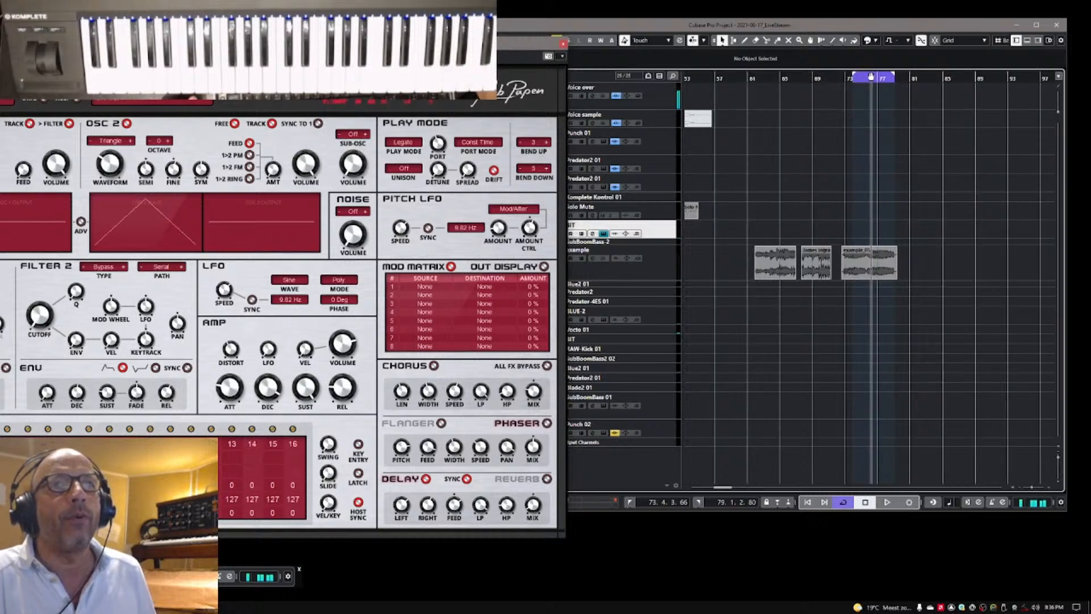
pyautogui.moveTo(870, 77); pyautogui.dragTo(755, 88)
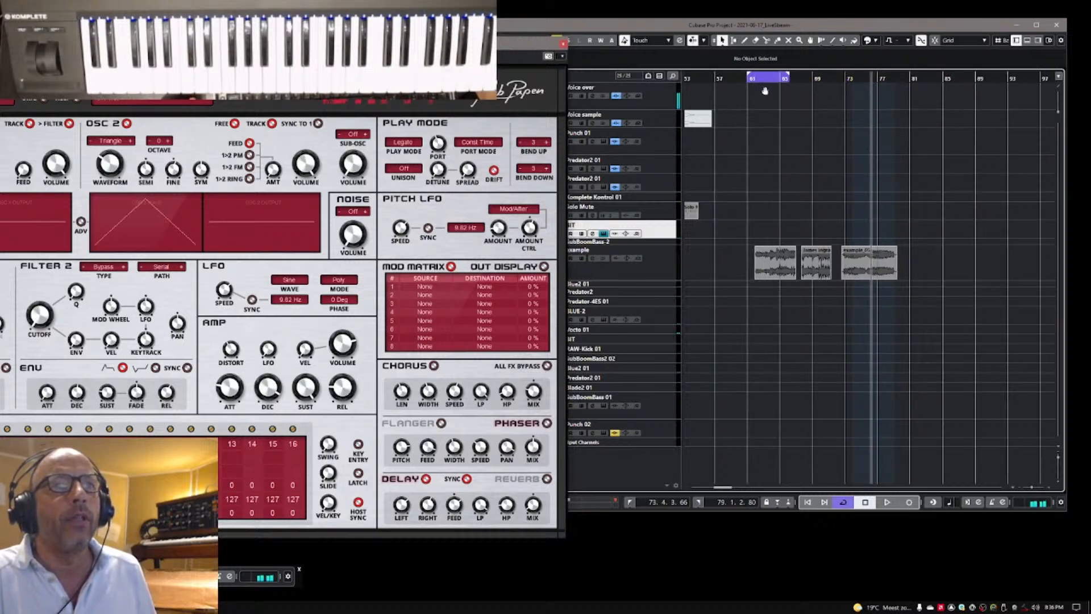
pyautogui.click(765, 260)
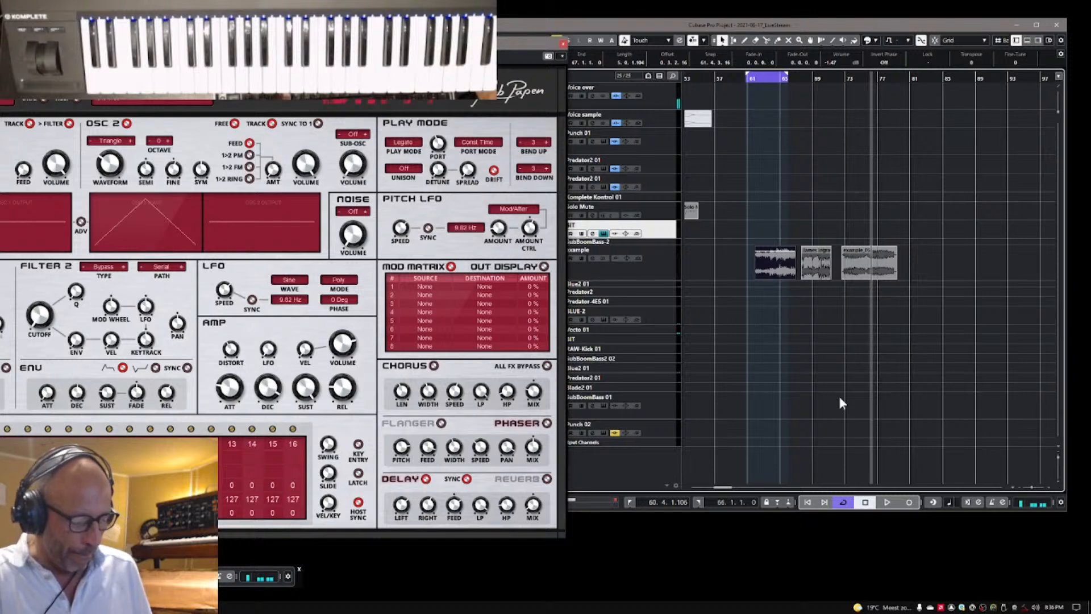
# Step: Shift the cycle range to 61.3.3.27–66.4.2.41 over the "Rock wit you Demo" clip
pyautogui.press('h')
pyautogui.press('h')
pyautogui.press('h')
pyautogui.press('h')
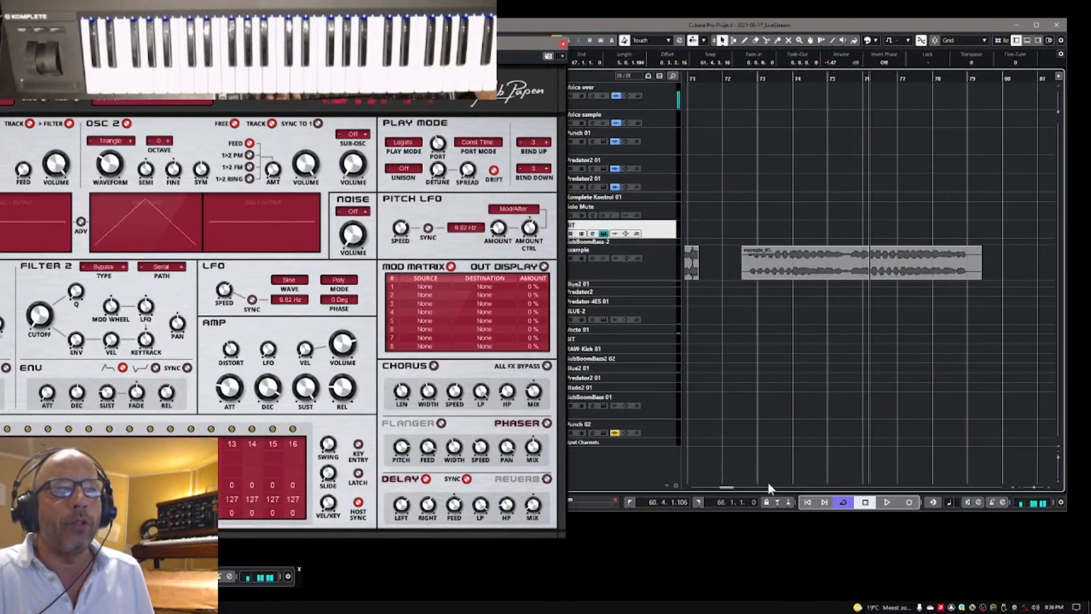
pyautogui.hscroll(-4, 727, 489)
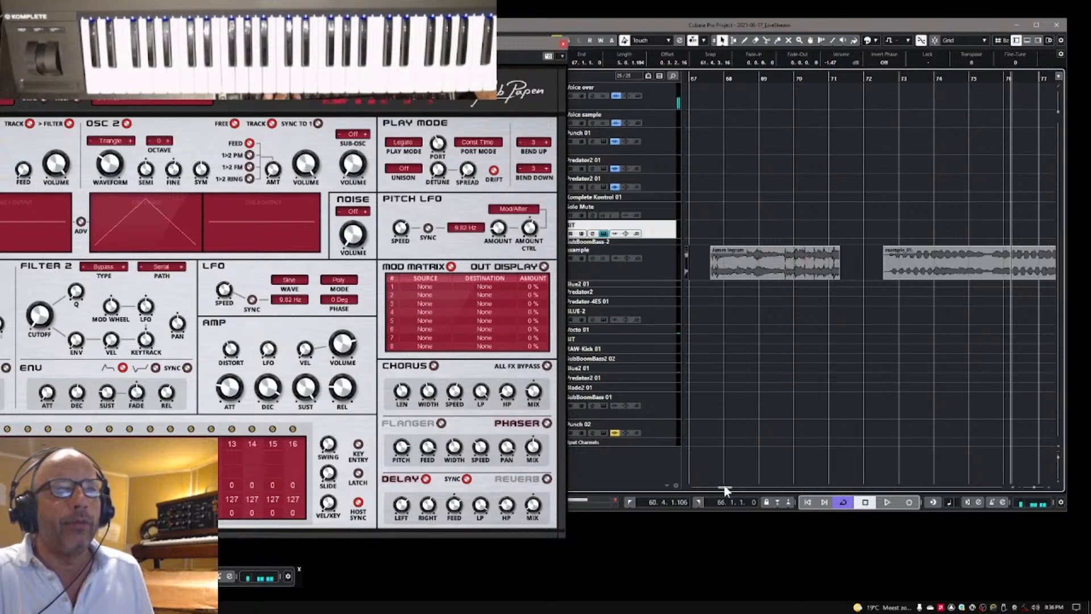
pyautogui.hscroll(-5, 725, 490)
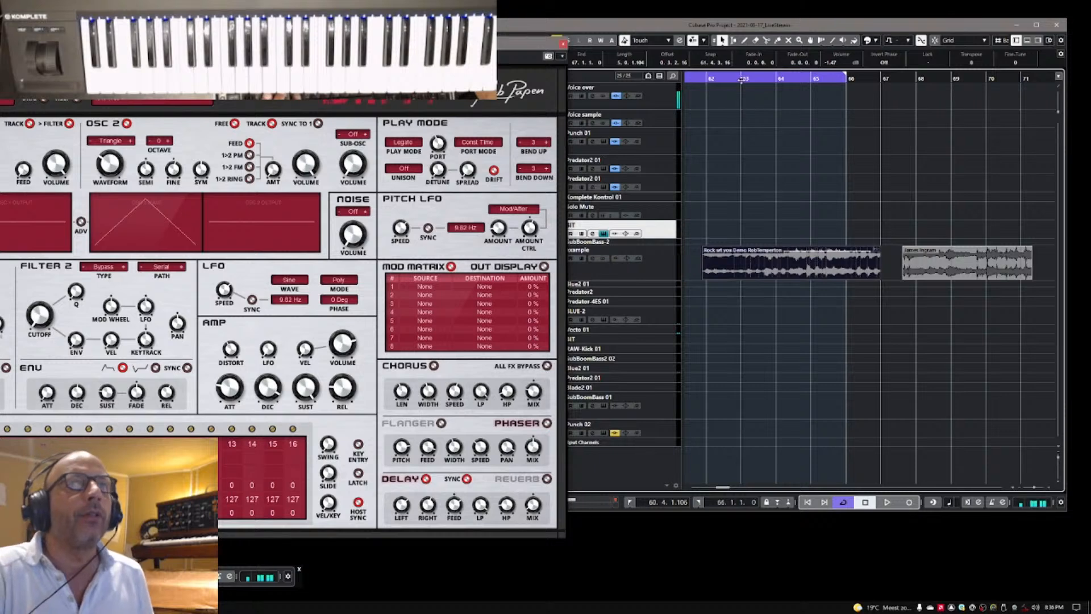
pyautogui.click(762, 78)
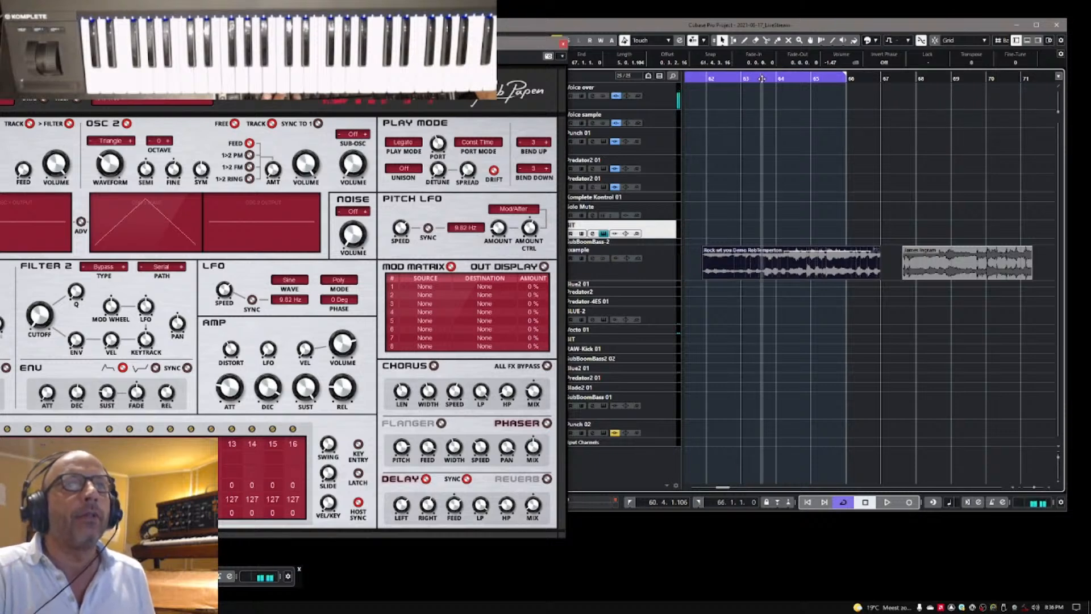
pyautogui.click(733, 78)
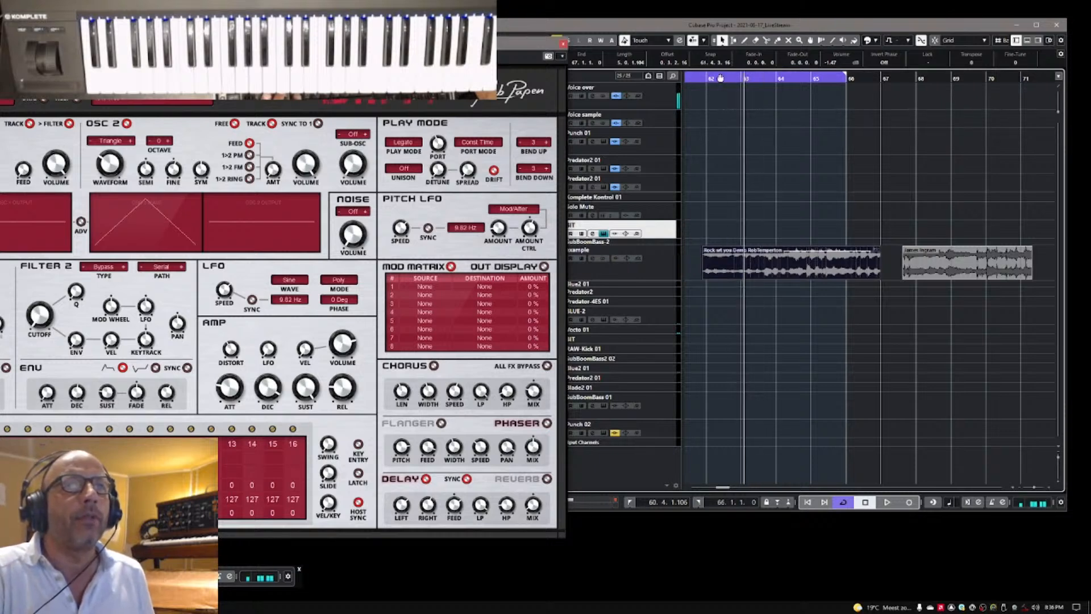
pyautogui.moveTo(720, 78); pyautogui.dragTo(748, 80)
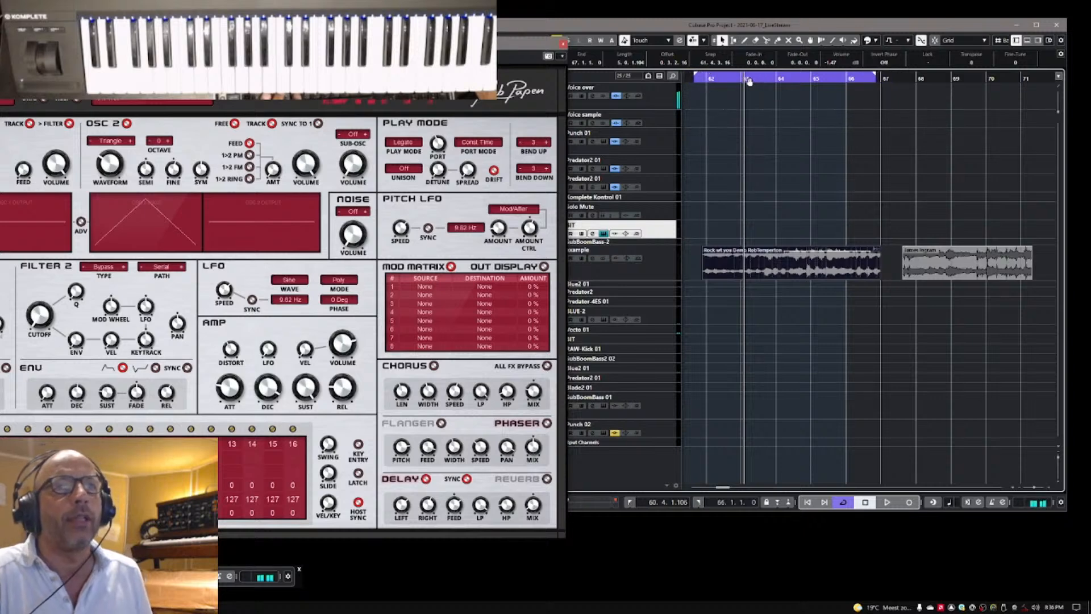
# Step: Play the "Rock wit you Demo" clip from its beginning and stop playback after listening to the passage
pyautogui.click(703, 80)
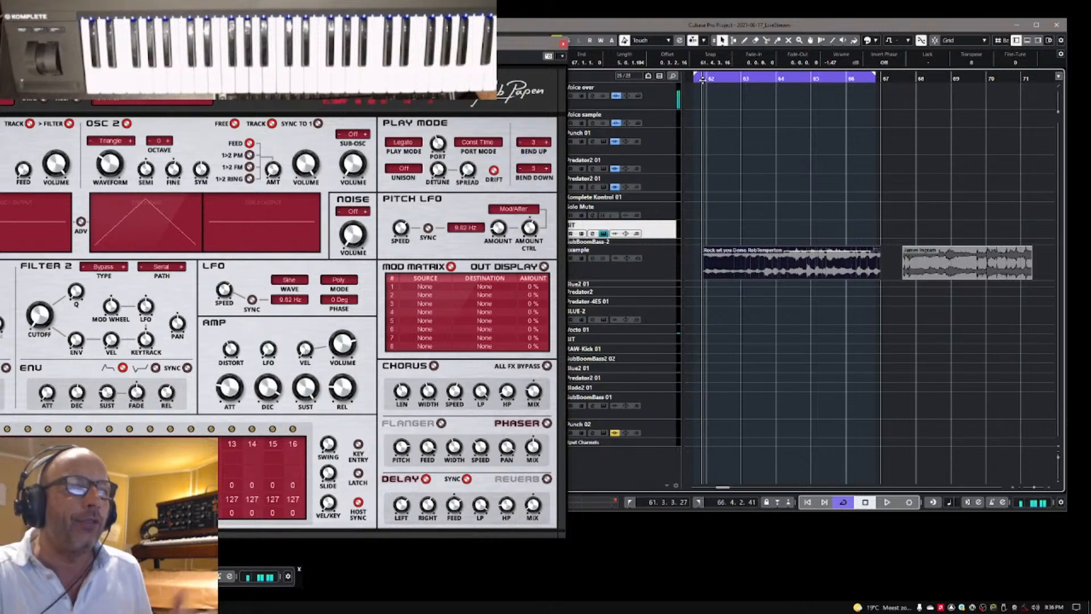
pyautogui.press('space')
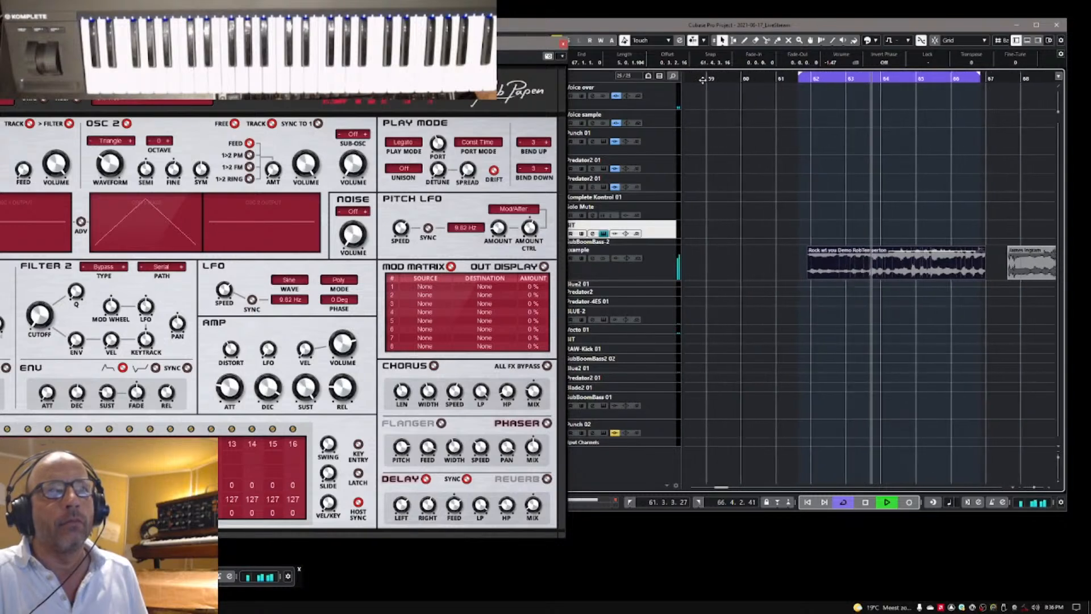
pyautogui.press('space')
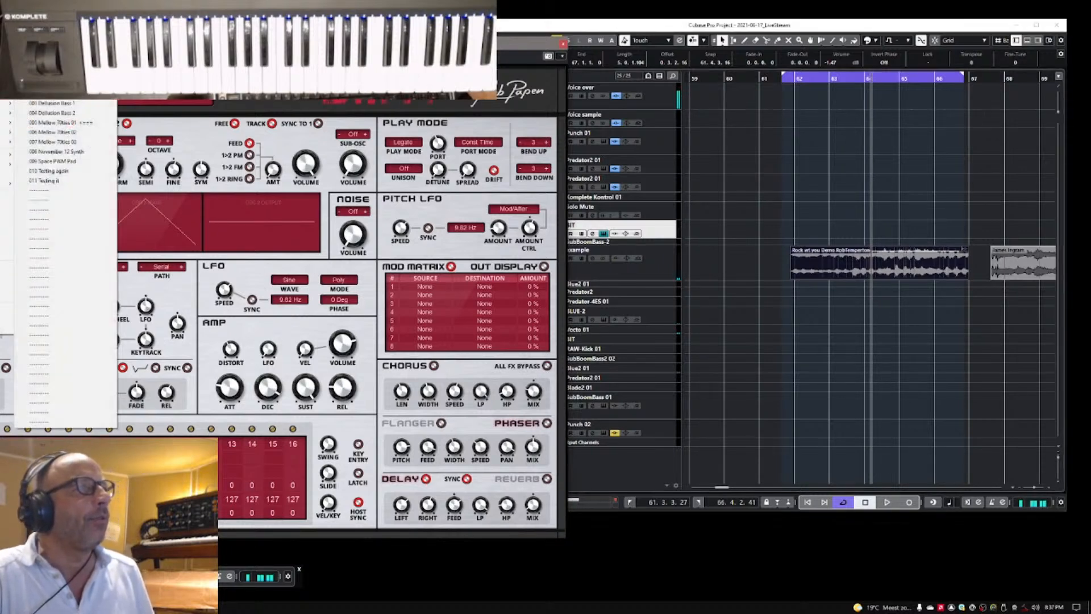
# Step: Load the default preset and set oscillator 1 to a sine waveform at octave +1
pyautogui.click(50, 102)
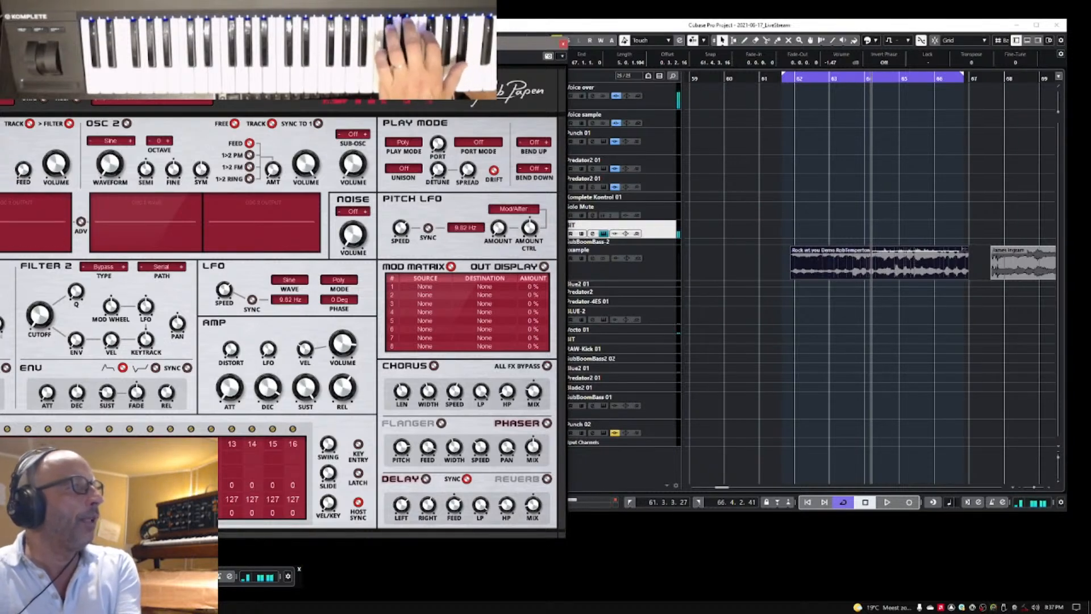
pyautogui.moveTo(189, 42); pyautogui.dragTo(677, 49)
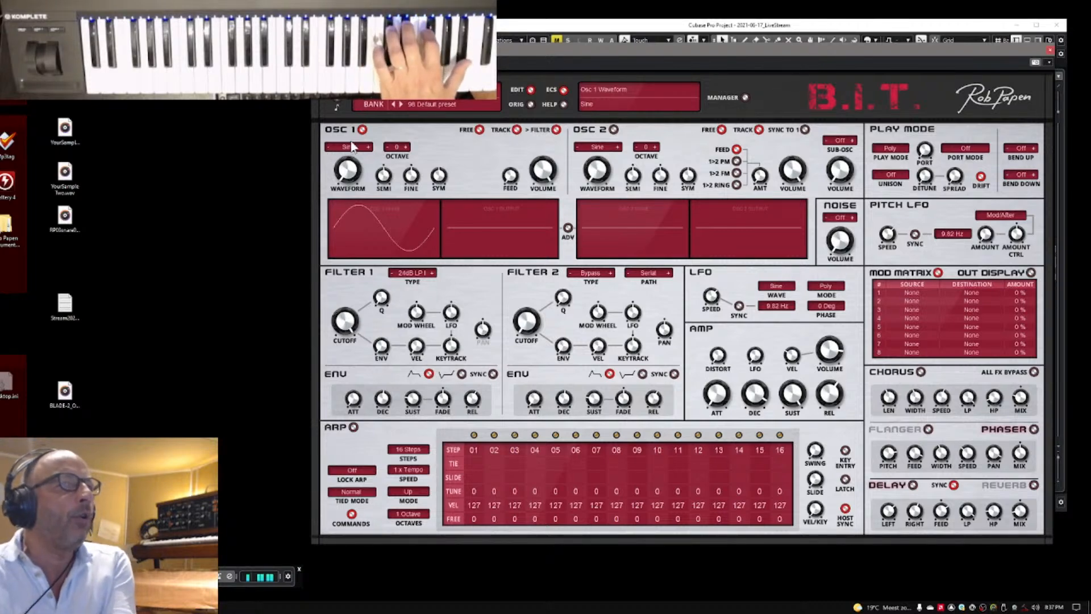
pyautogui.click(369, 147)
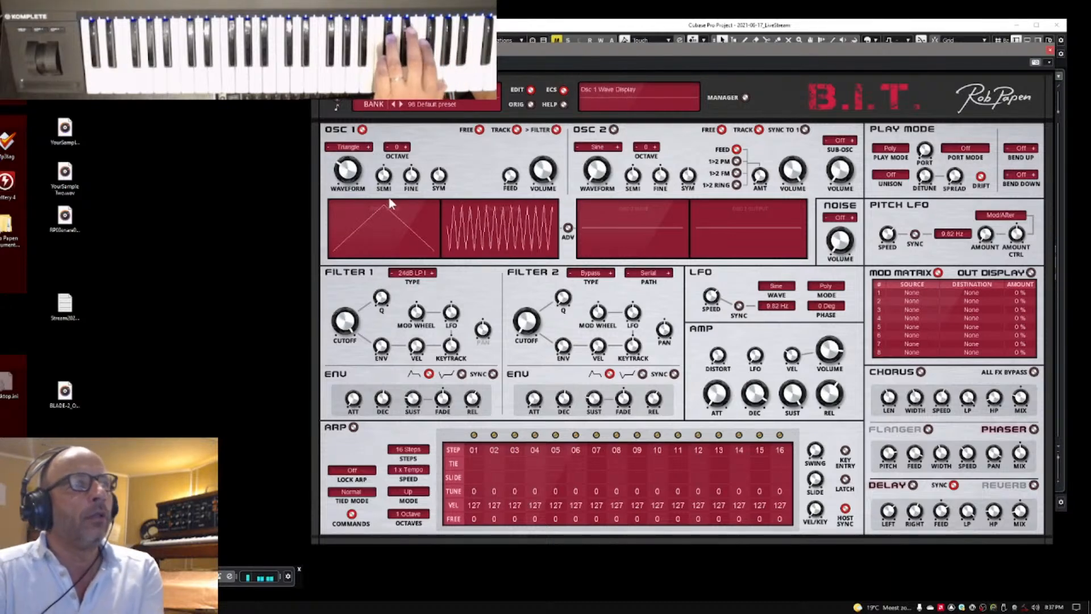
pyautogui.click(406, 152)
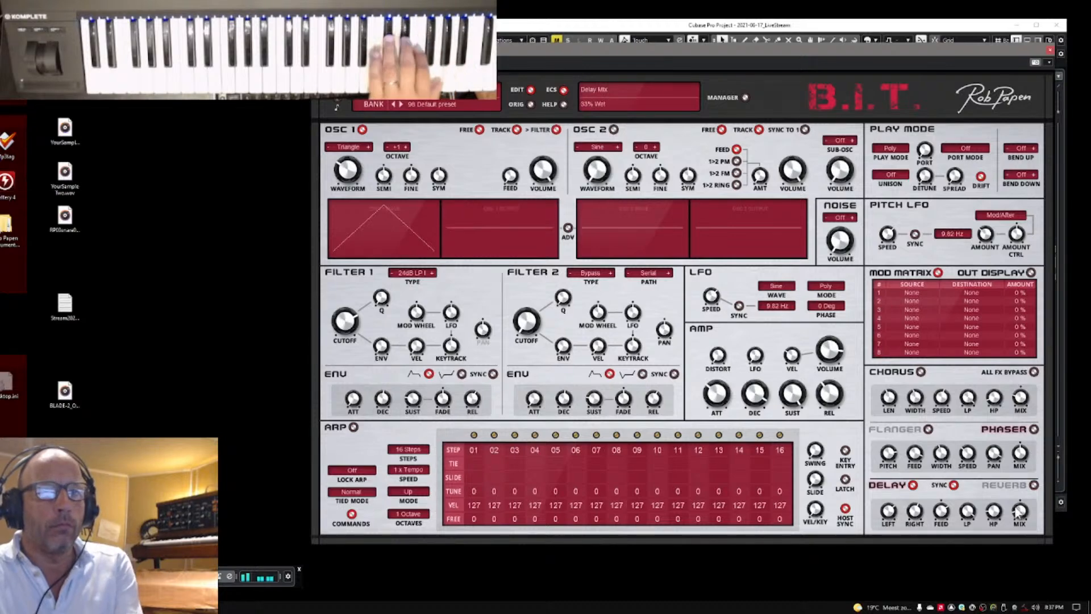
pyautogui.click(327, 147)
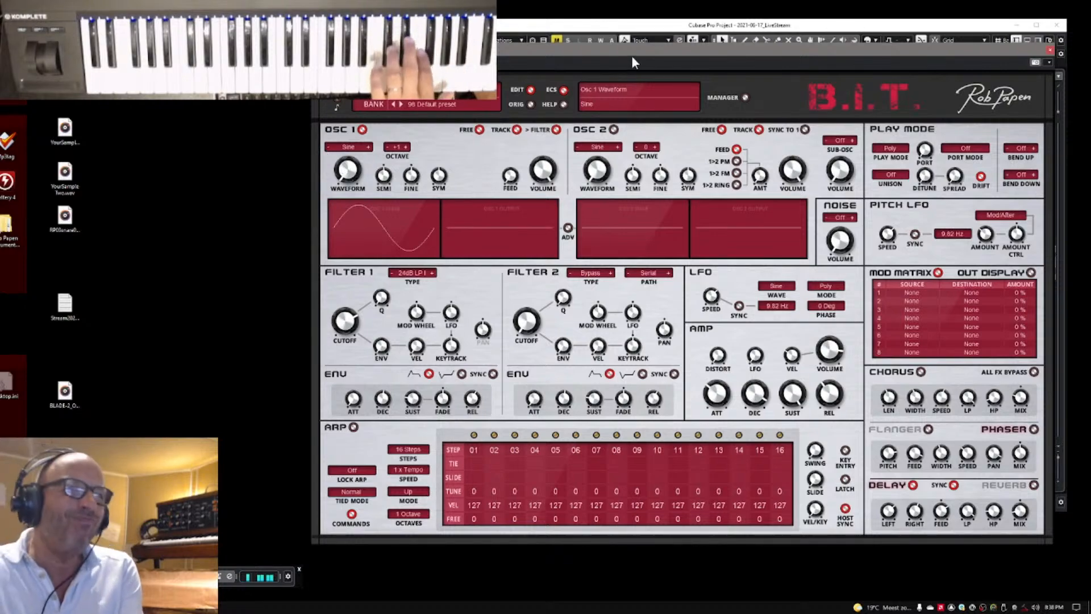
# Step: Move the synth window off the arrangement and play the "Rock wit you Demo" clip as a reference
pyautogui.moveTo(648, 59); pyautogui.dragTo(330, 59)
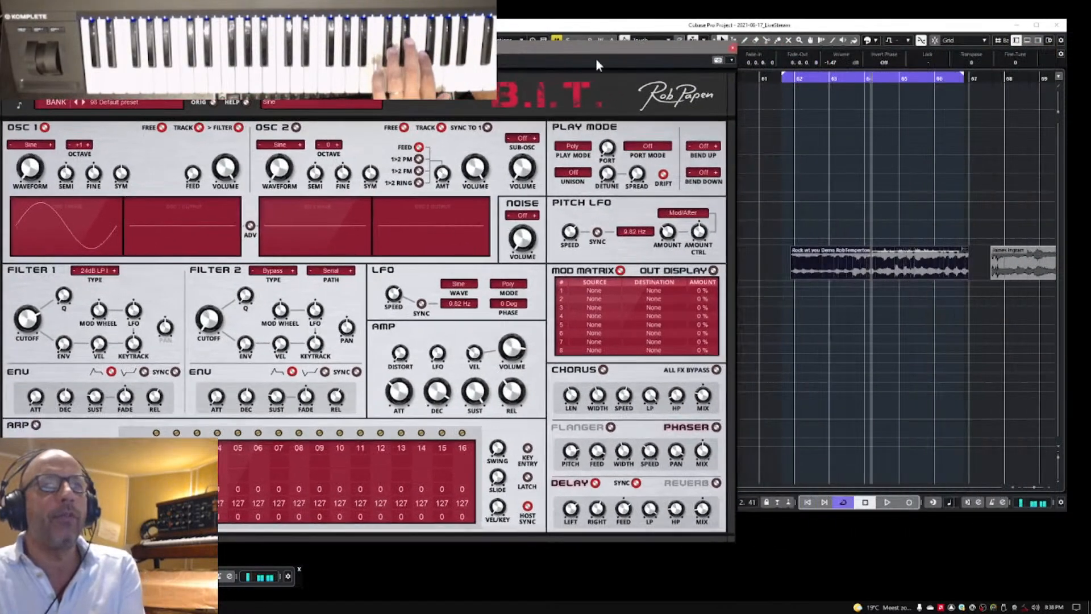
pyautogui.click(792, 79)
pyautogui.press('space')
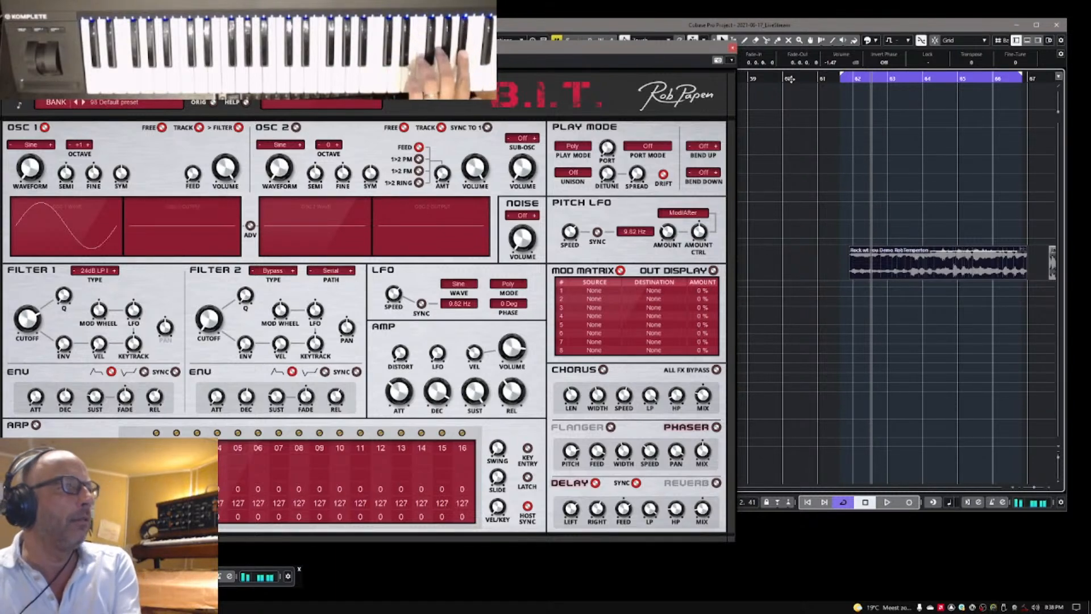
# Step: Set the play mode to Legato with Const Time portamento, and replay the reference clip to compare
pyautogui.click(573, 146)
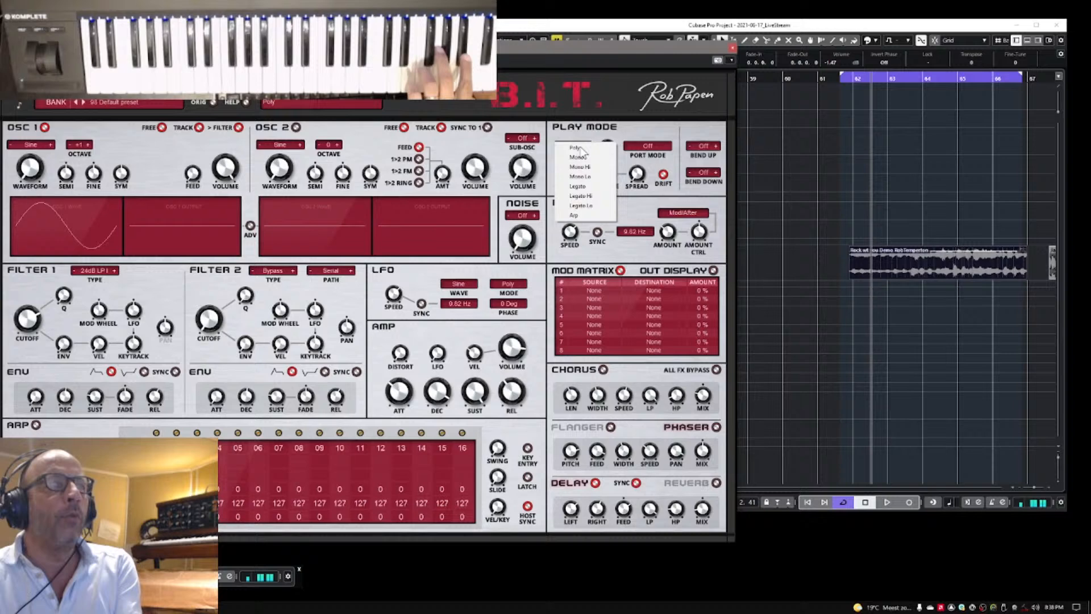
pyautogui.click(578, 187)
pyautogui.click(646, 146)
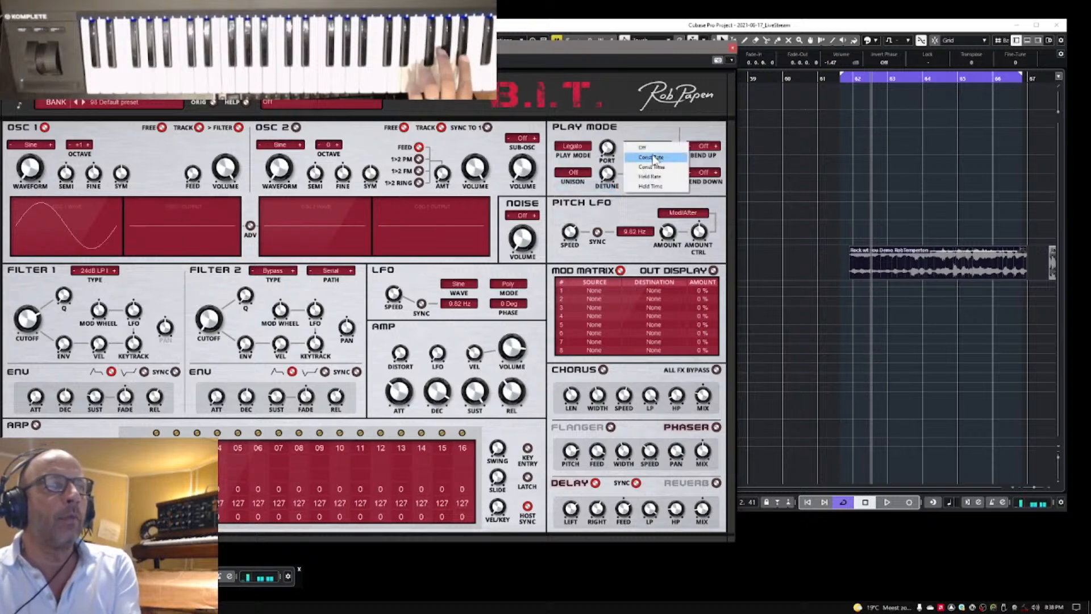
pyautogui.click(648, 167)
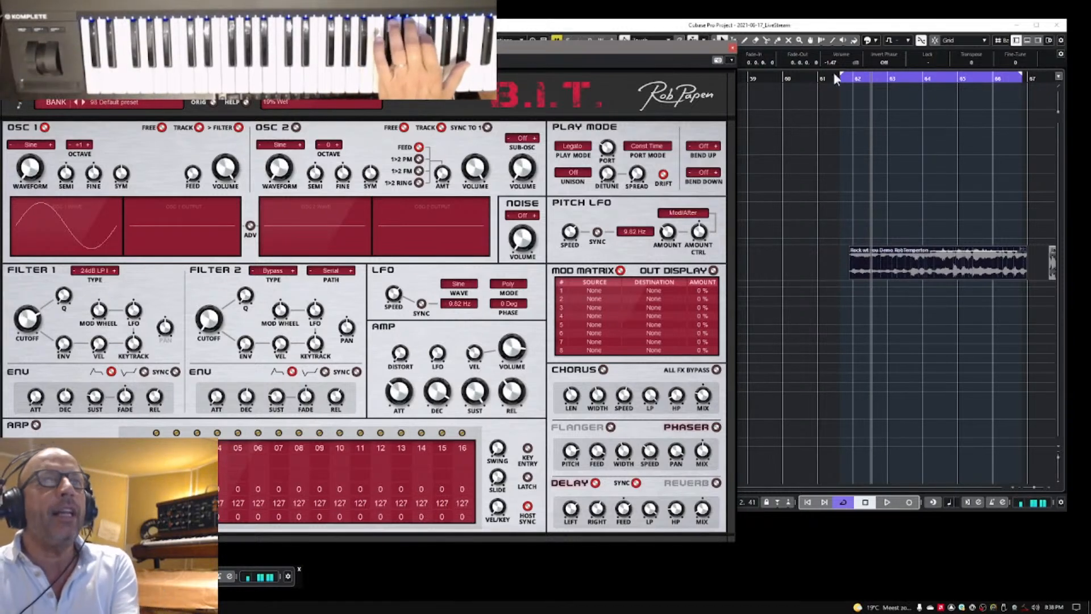
pyautogui.press('space')
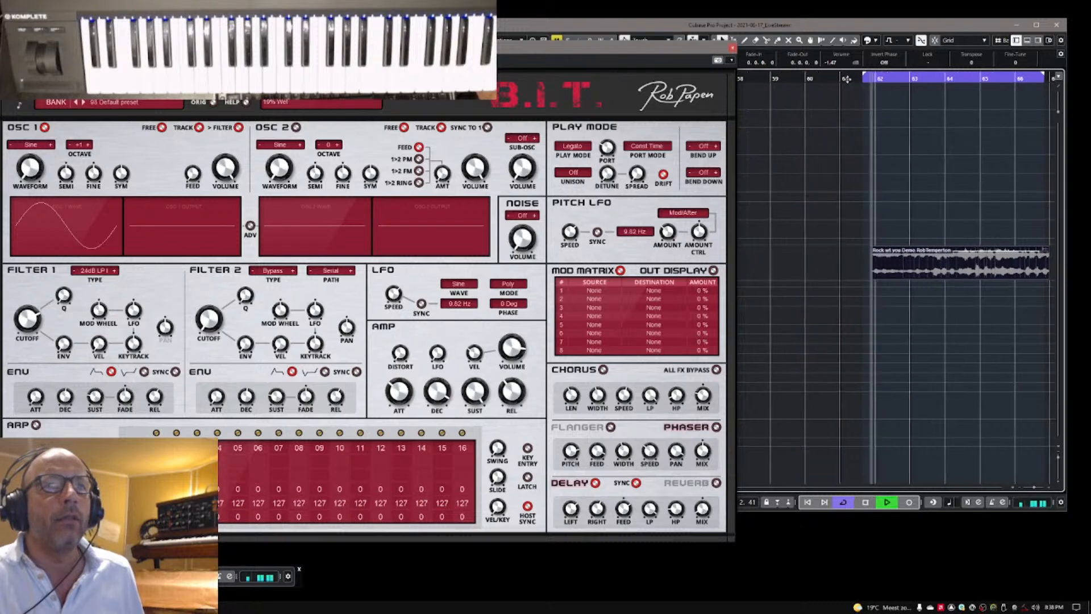
pyautogui.press('space')
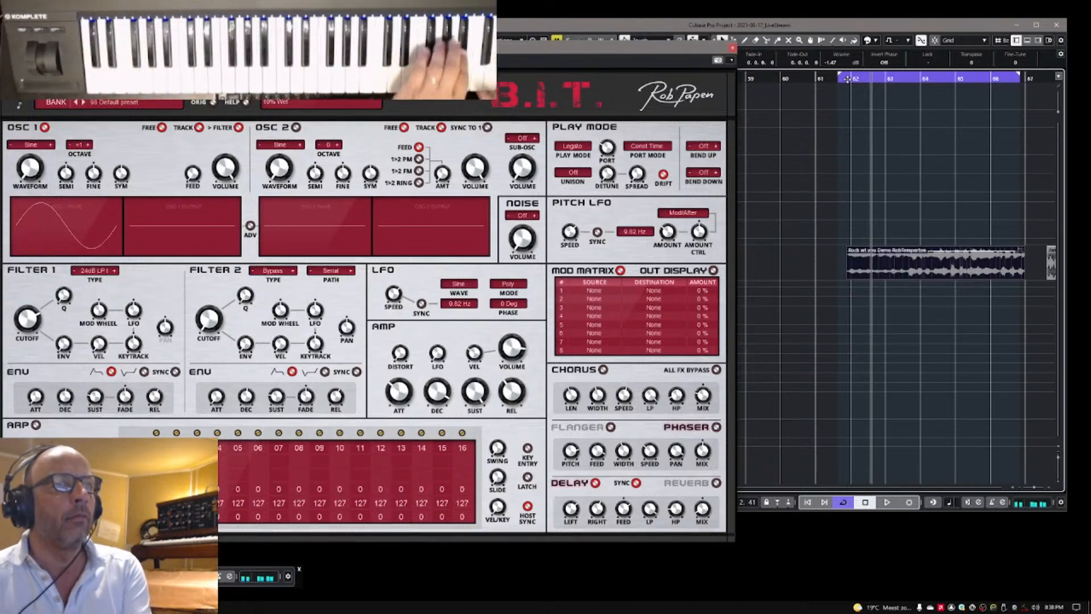
# Step: Adjust the portamento amount and the release of the amp envelope
pyautogui.moveTo(600, 150); pyautogui.dragTo(608, 147)
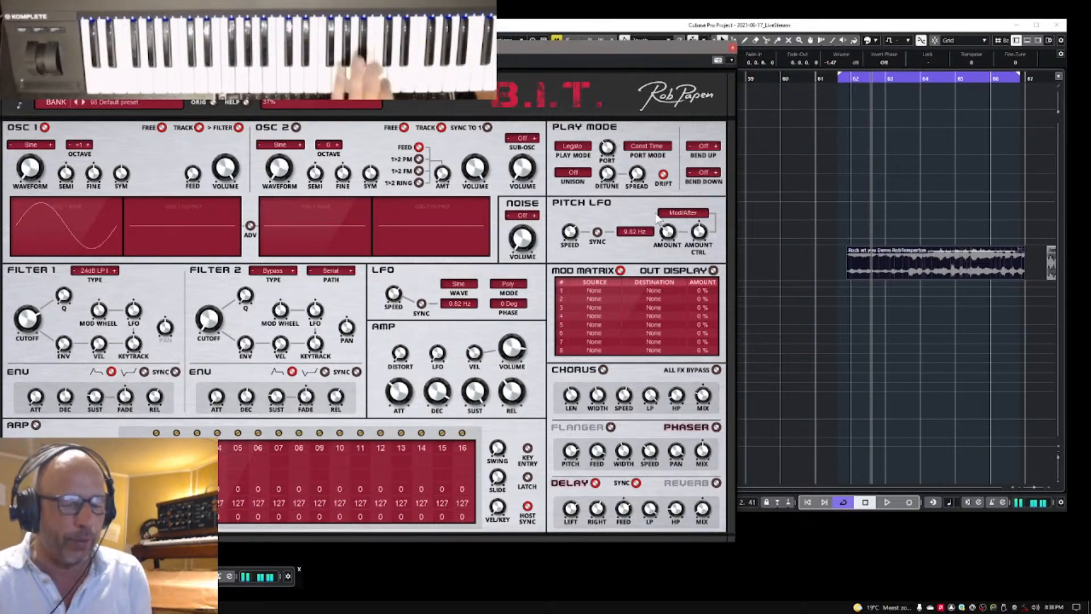
pyautogui.moveTo(524, 401)
pyautogui.moveTo(524, 401); pyautogui.dragTo(520, 404)
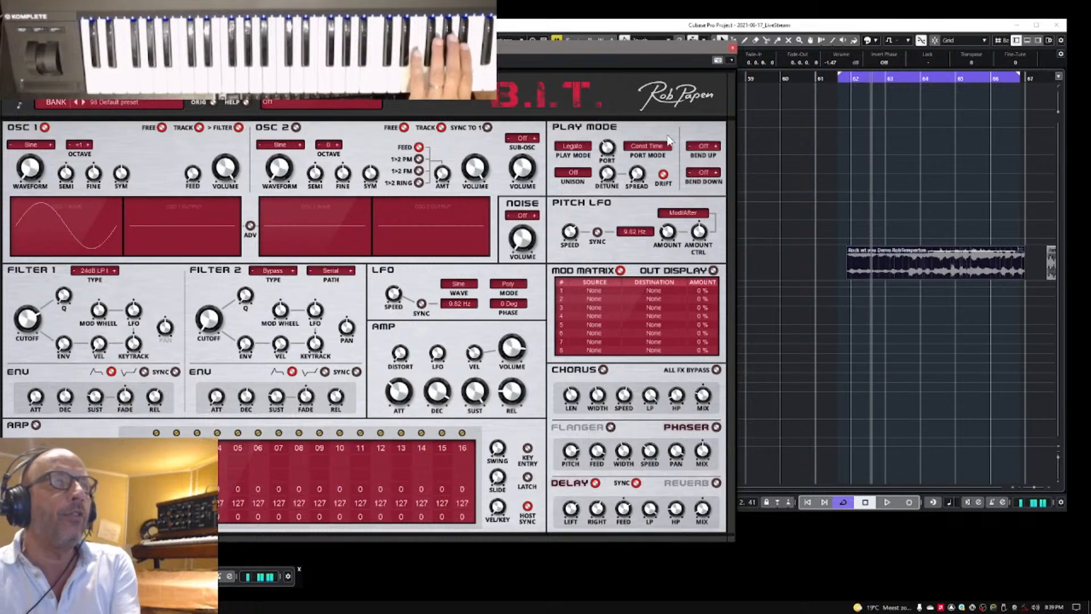
# Step: Set bend up and bend down to 3 semitones for the new lead sound
pyautogui.click(703, 146)
pyautogui.click(709, 176)
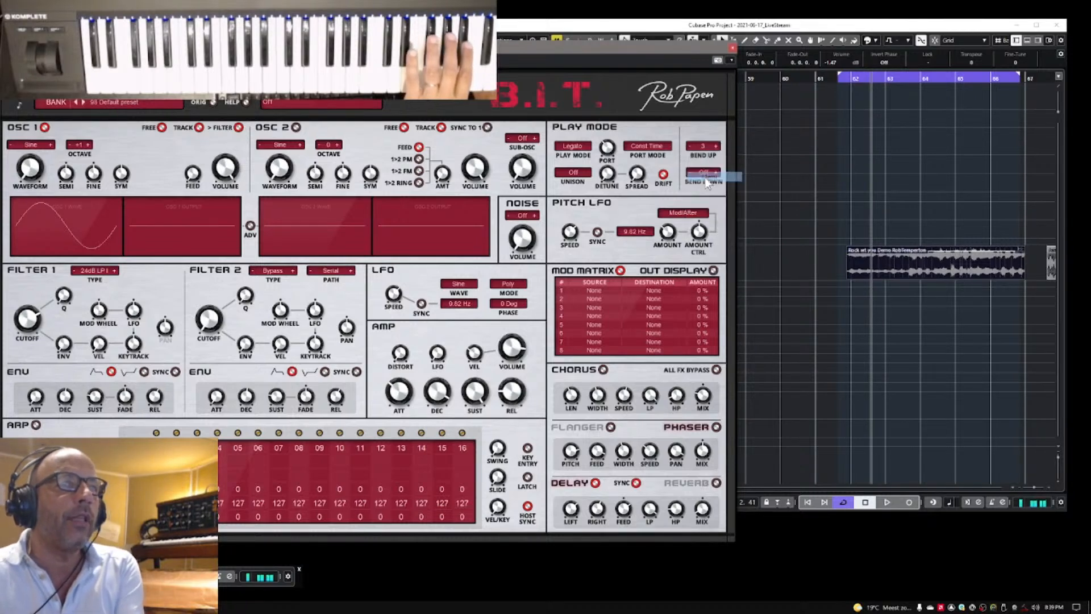
pyautogui.click(705, 174)
pyautogui.click(709, 203)
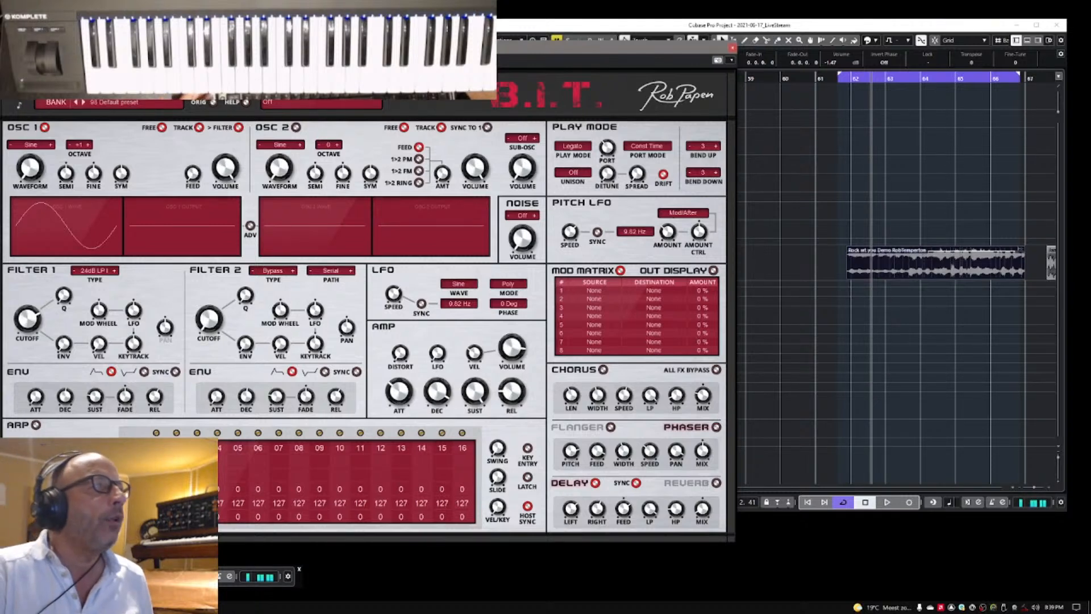
# Step: Save the sound as a new preset named "Temperton Lead"
pyautogui.click(113, 102)
pyautogui.click(130, 207)
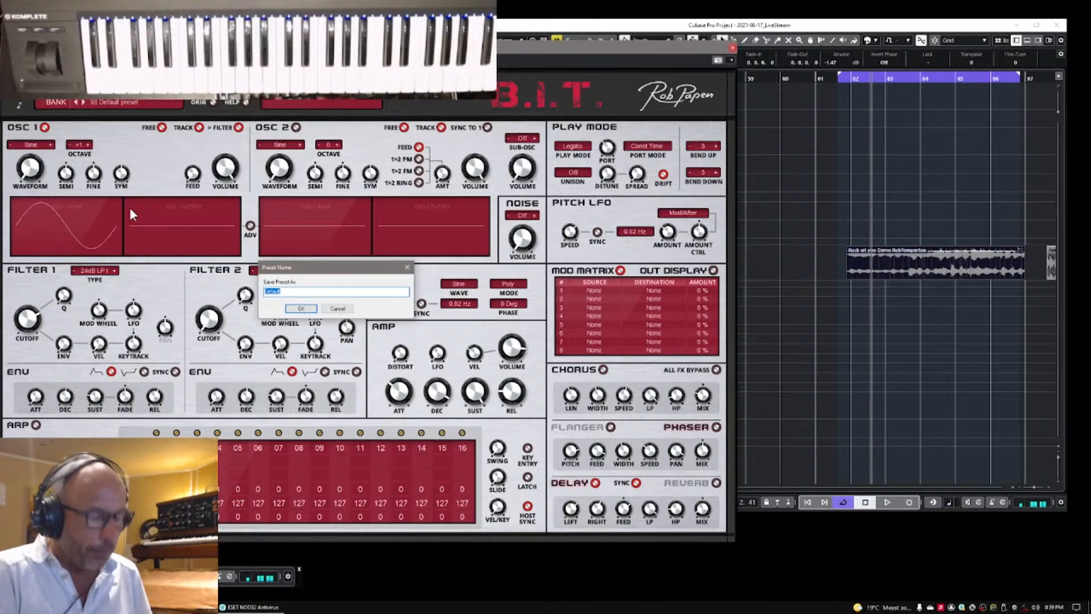
pyautogui.write('Temperton Lead')
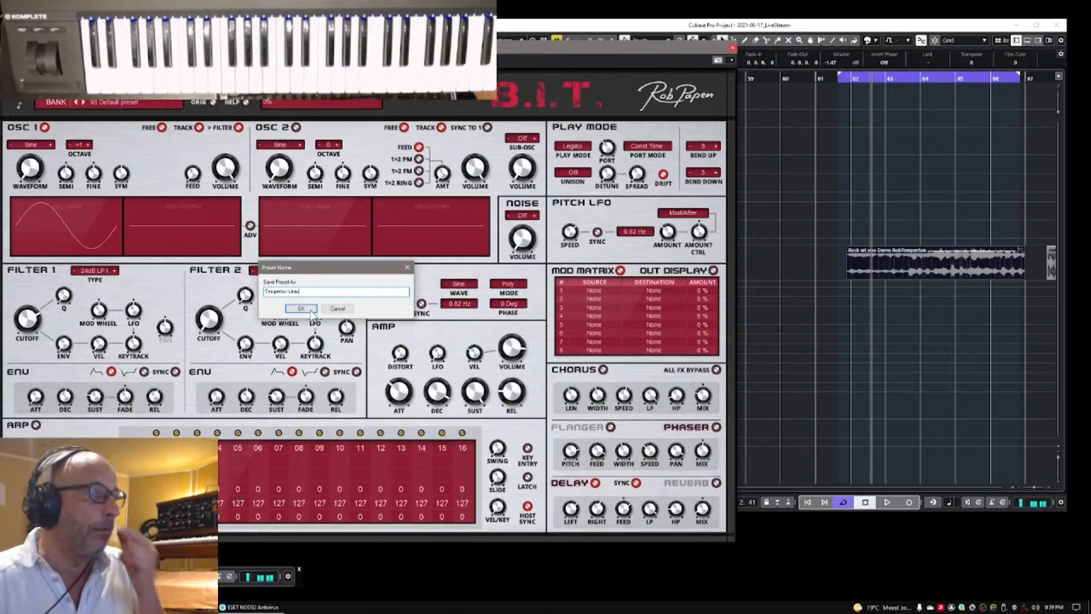
pyautogui.click(306, 308)
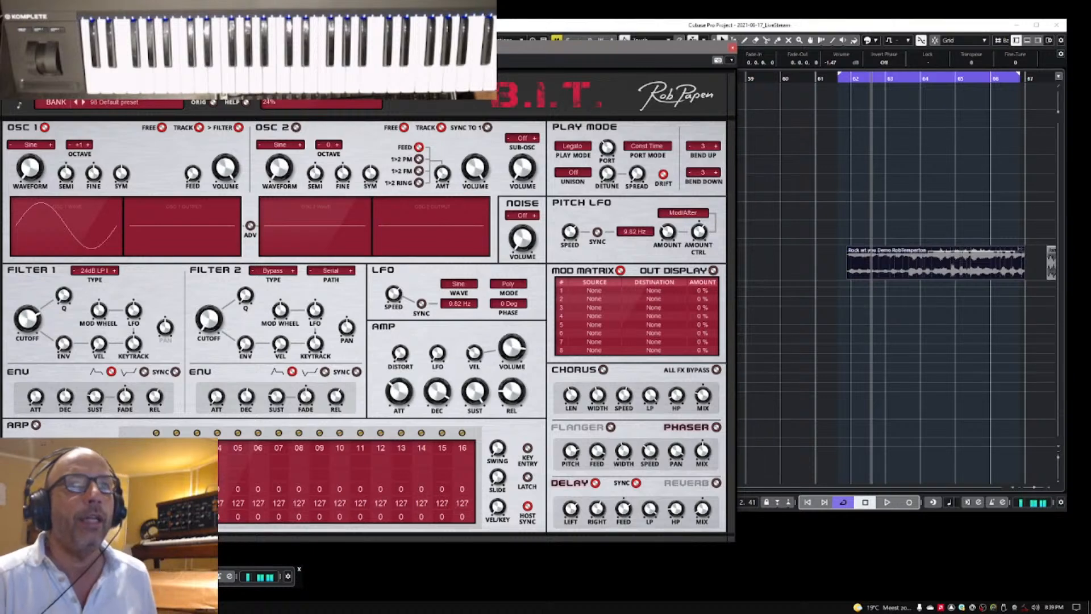
# Step: Play the "Rock wit you Demo" clip from its beginning once more and stop after the lead passage
pyautogui.click(846, 79)
pyautogui.press('space')
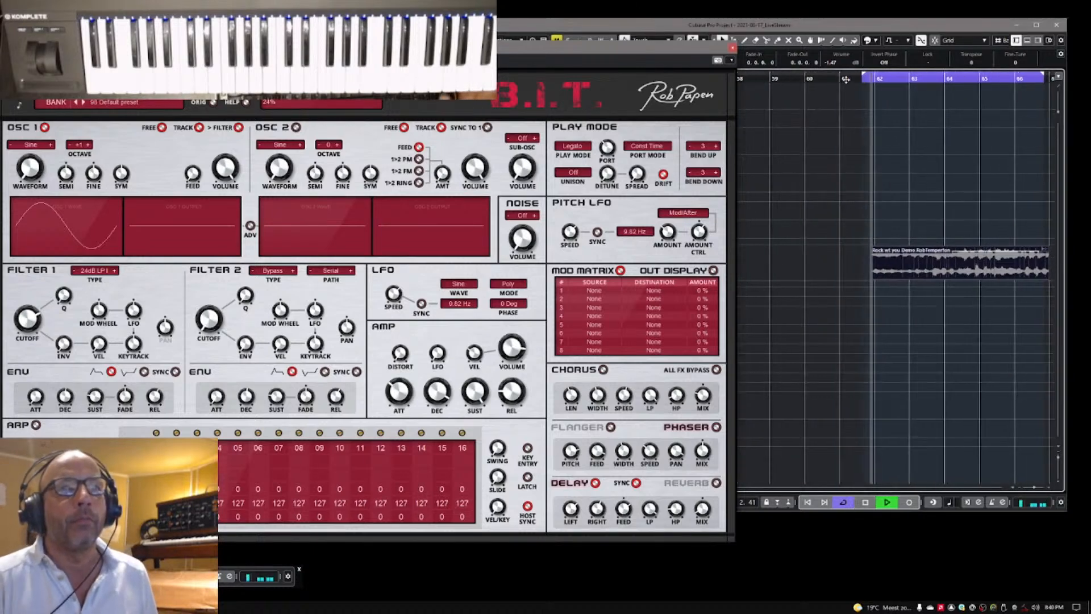
pyautogui.press('space')
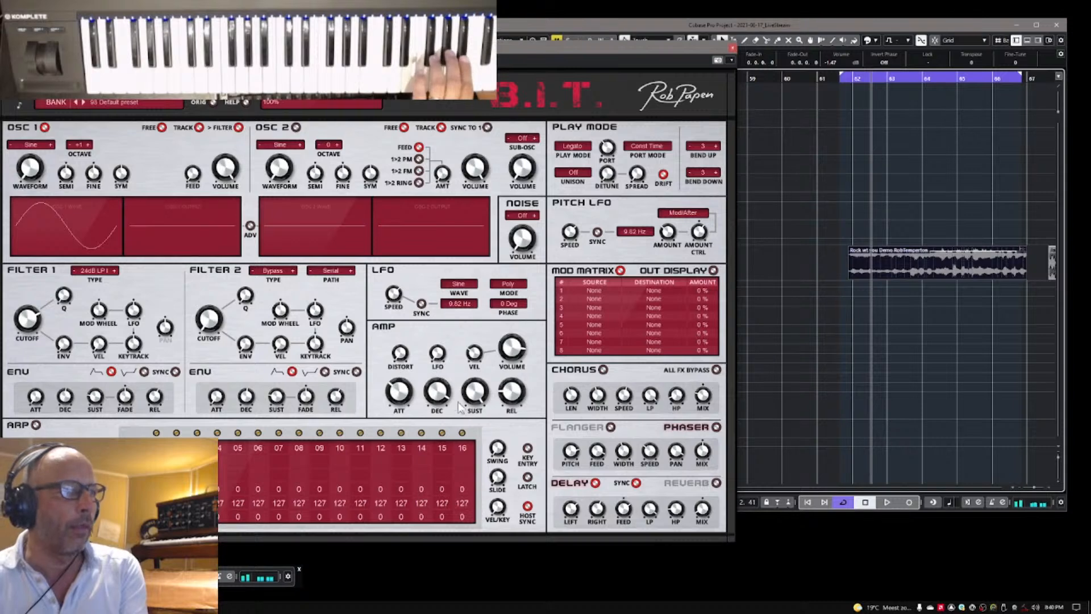
# Step: Adjust the amp envelope attack and store the change in the "Temperton Lead" preset
pyautogui.click(396, 394)
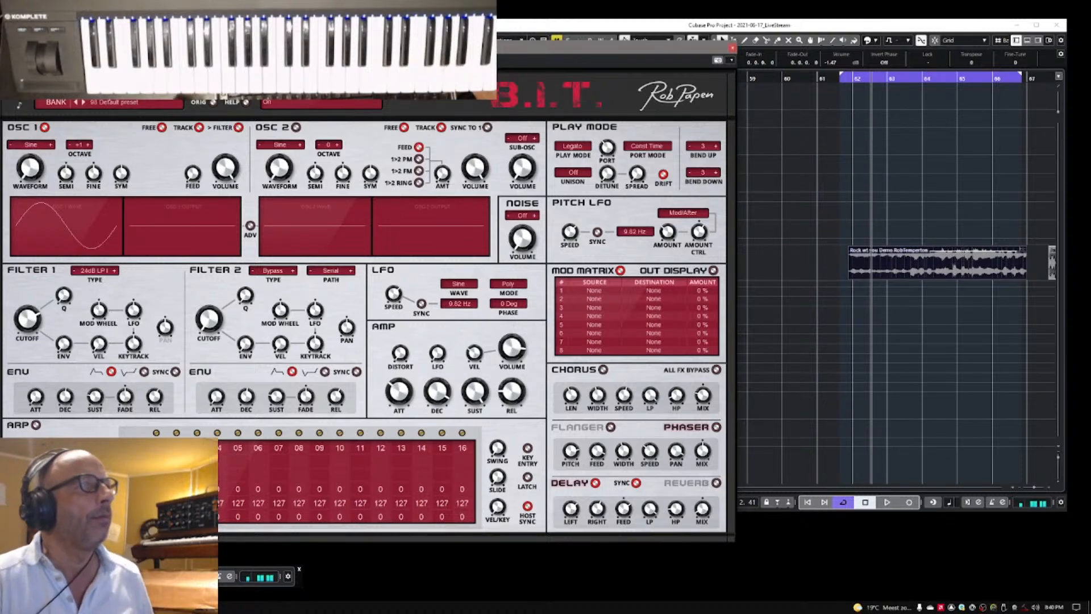
pyautogui.click(137, 103)
pyautogui.click(123, 200)
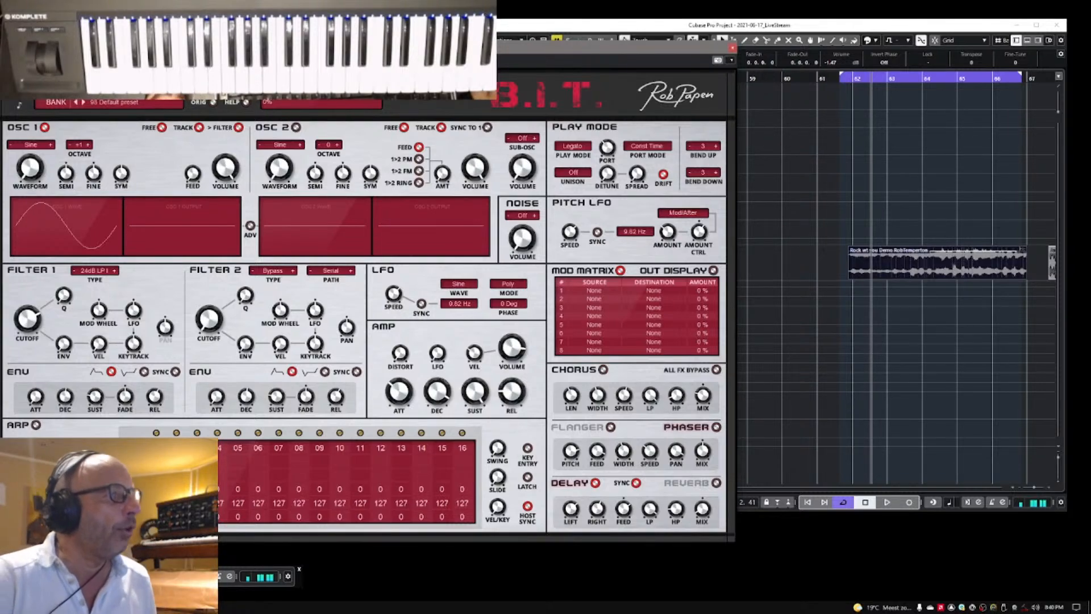
# Step: Reopen the B.I.T. window, move it clear of the keyboard view, and fine-tune the amp envelope attack
pyautogui.press('Escape')
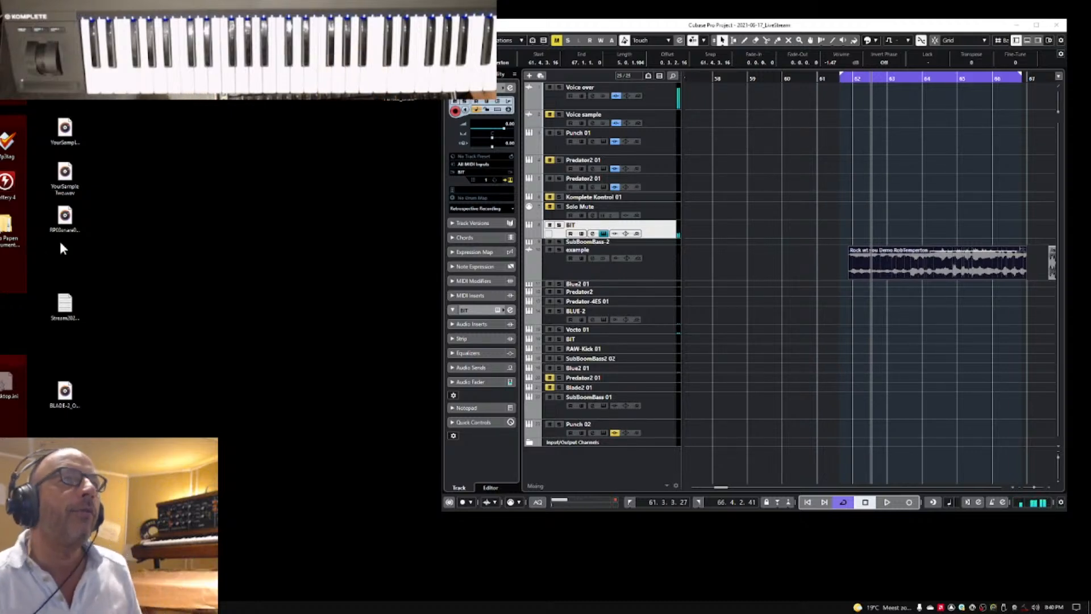
pyautogui.click(508, 180)
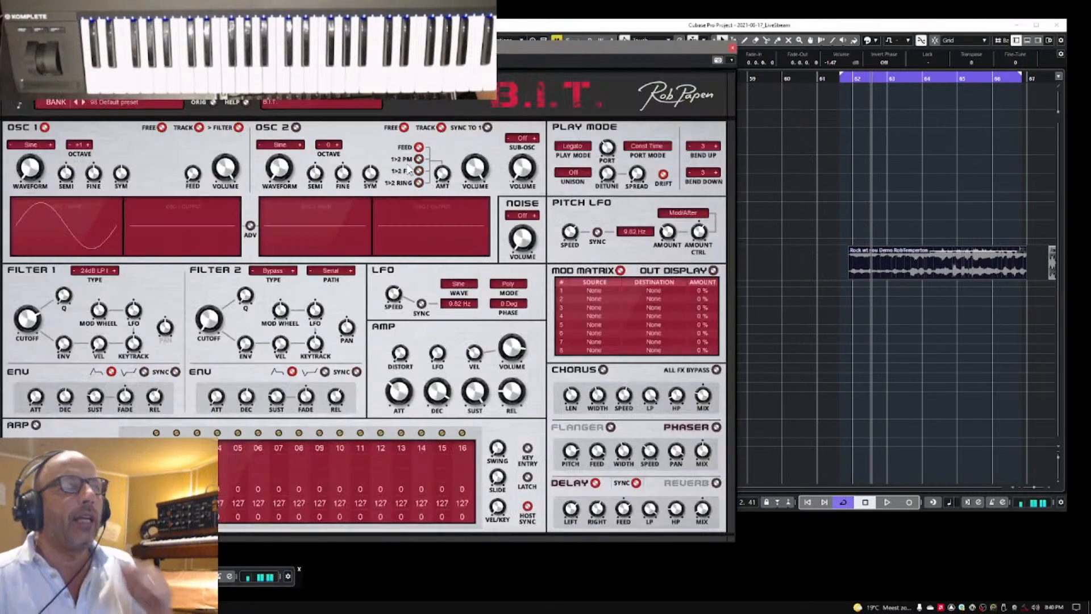
pyautogui.moveTo(566, 54); pyautogui.dragTo(868, 63)
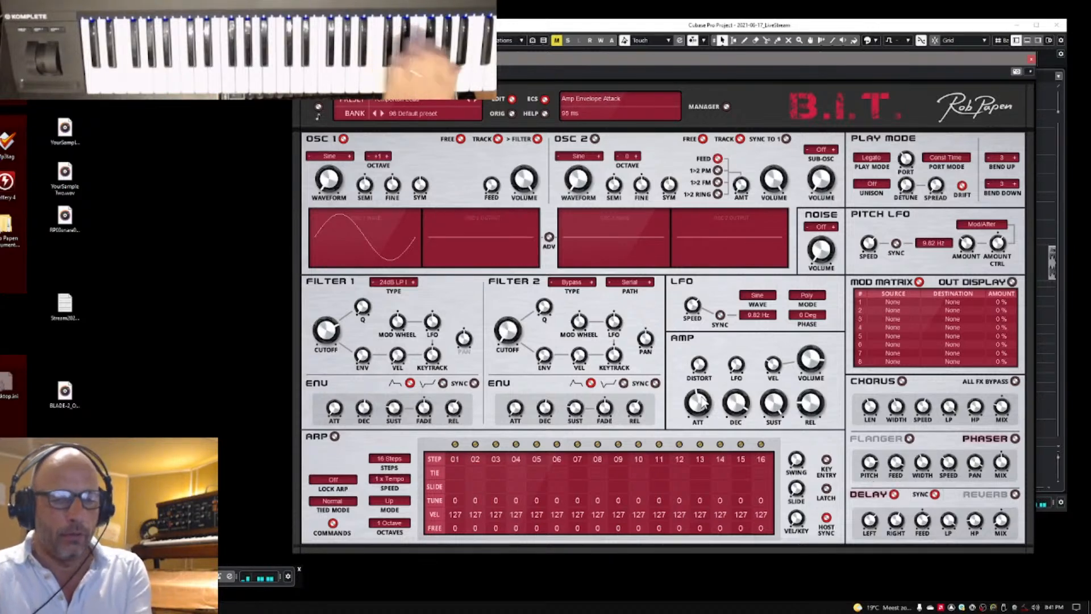
pyautogui.moveTo(698, 404); pyautogui.dragTo(703, 402)
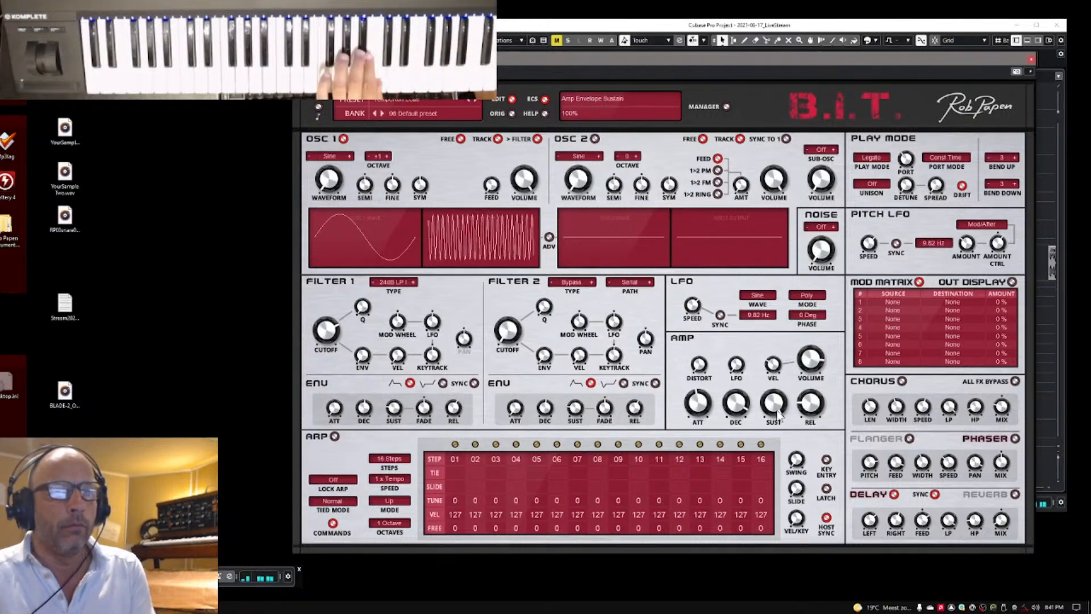
pyautogui.moveTo(707, 410); pyautogui.dragTo(710, 391)
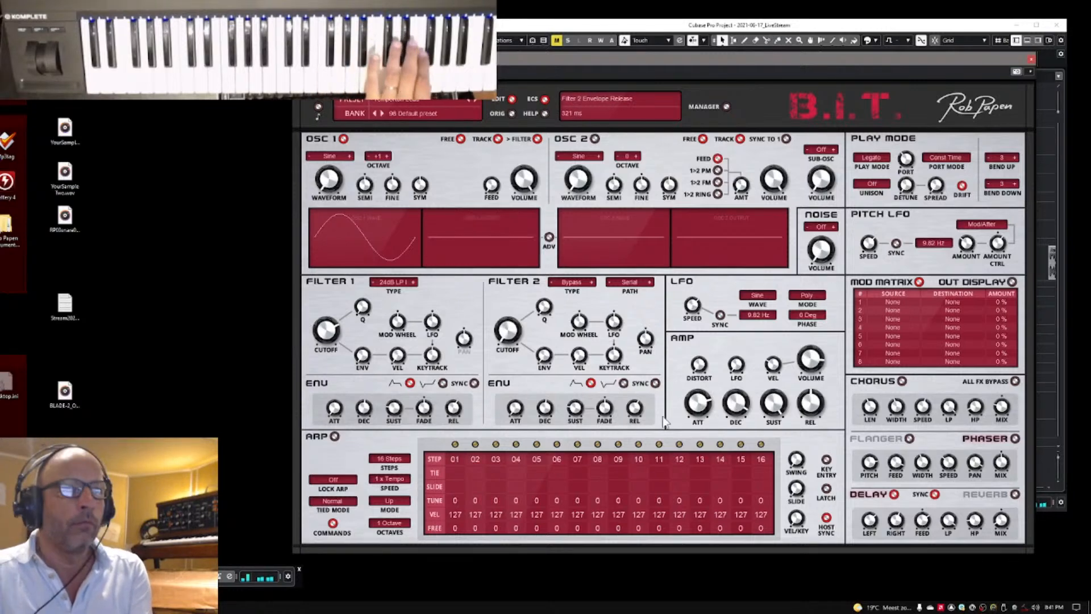
pyautogui.scroll(1, 702, 413)
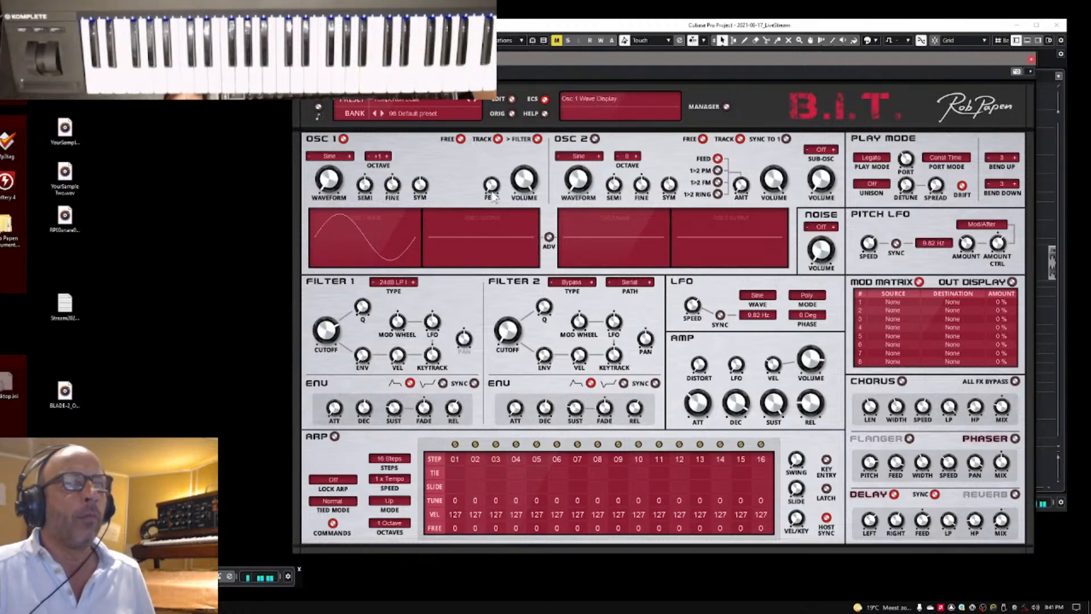
# Step: In the preset manager, tag "Temperton Lead" with the categories Lead, Legato Mode, Dark and FX
pyautogui.click(727, 107)
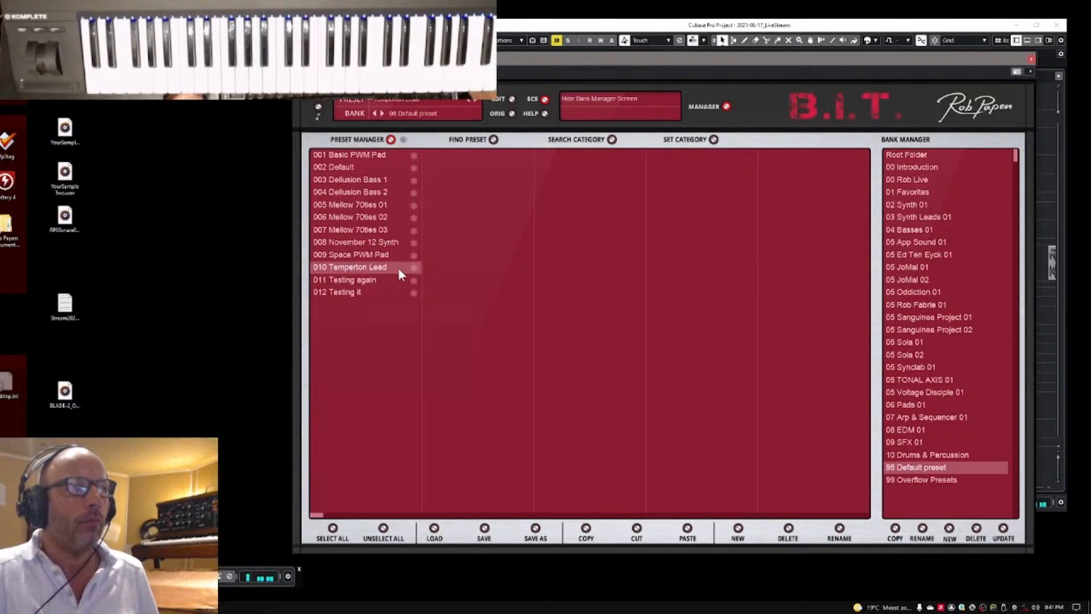
pyautogui.click(714, 141)
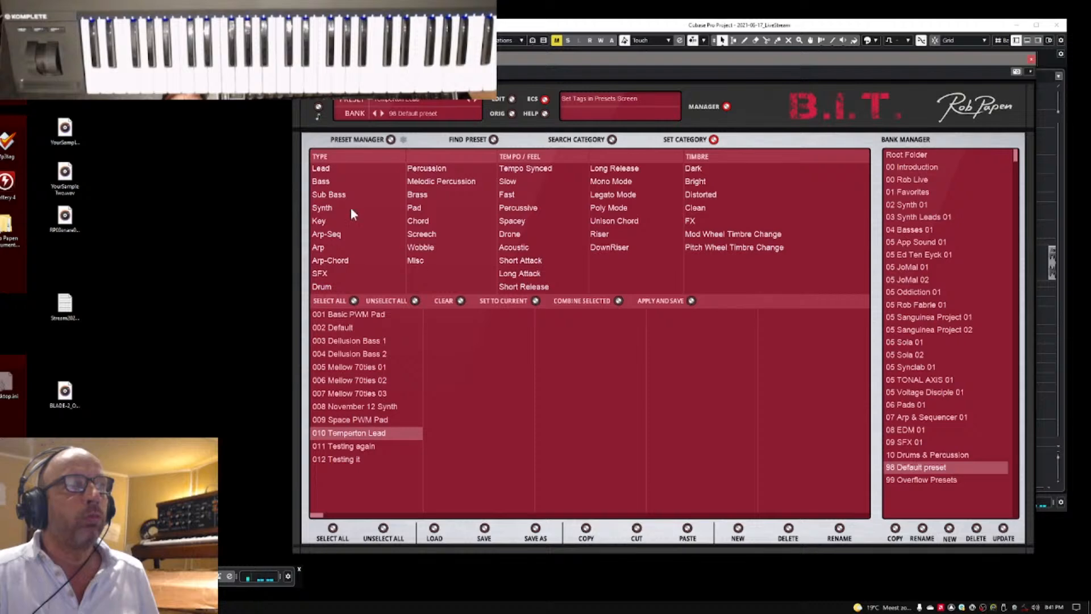
pyautogui.click(342, 167)
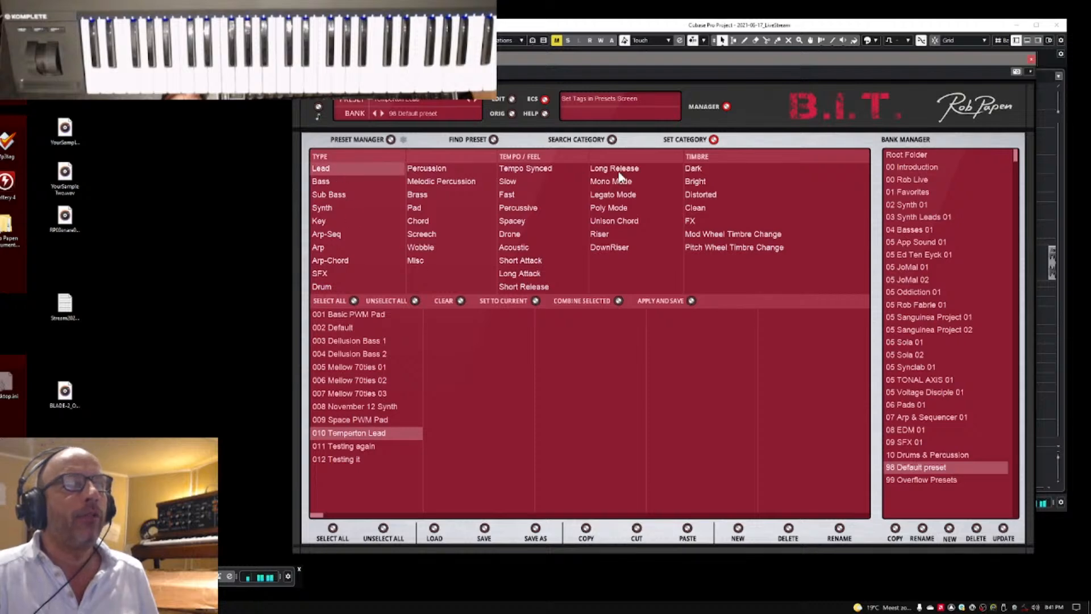
pyautogui.click(622, 194)
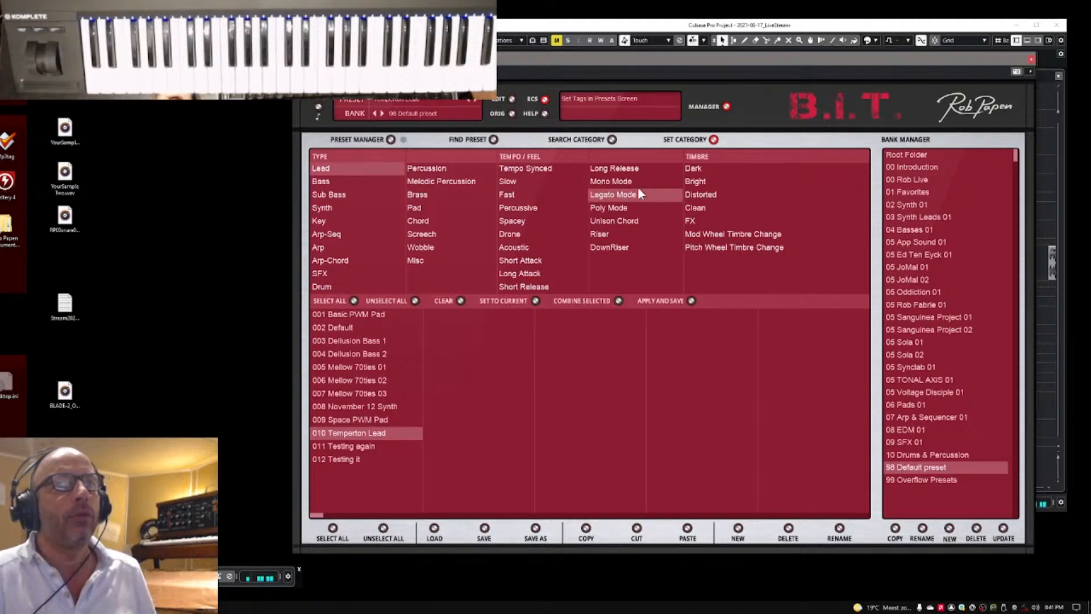
pyautogui.click(702, 166)
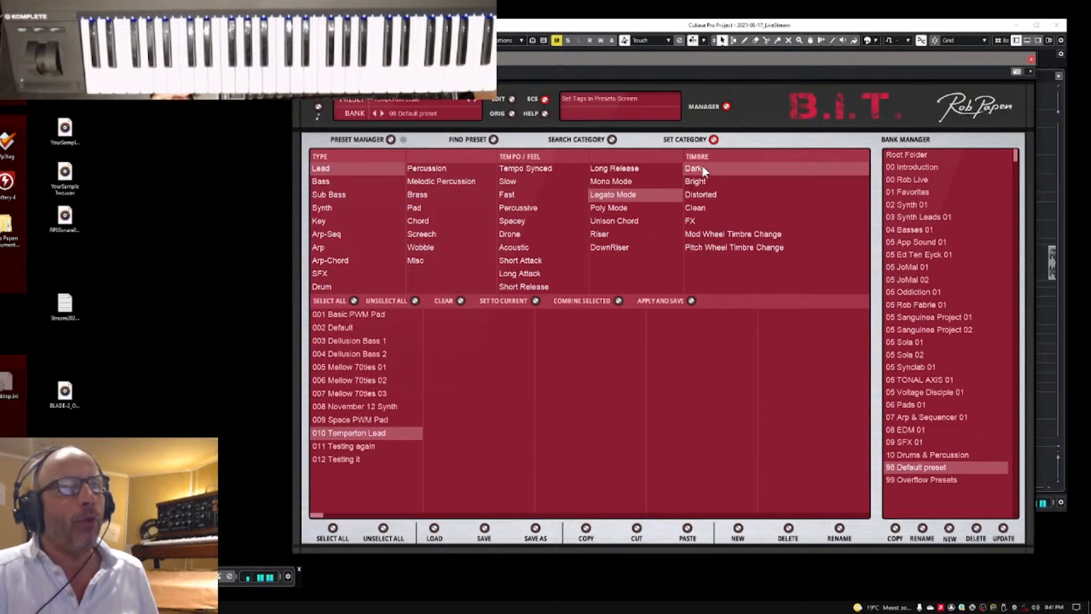
pyautogui.click(694, 221)
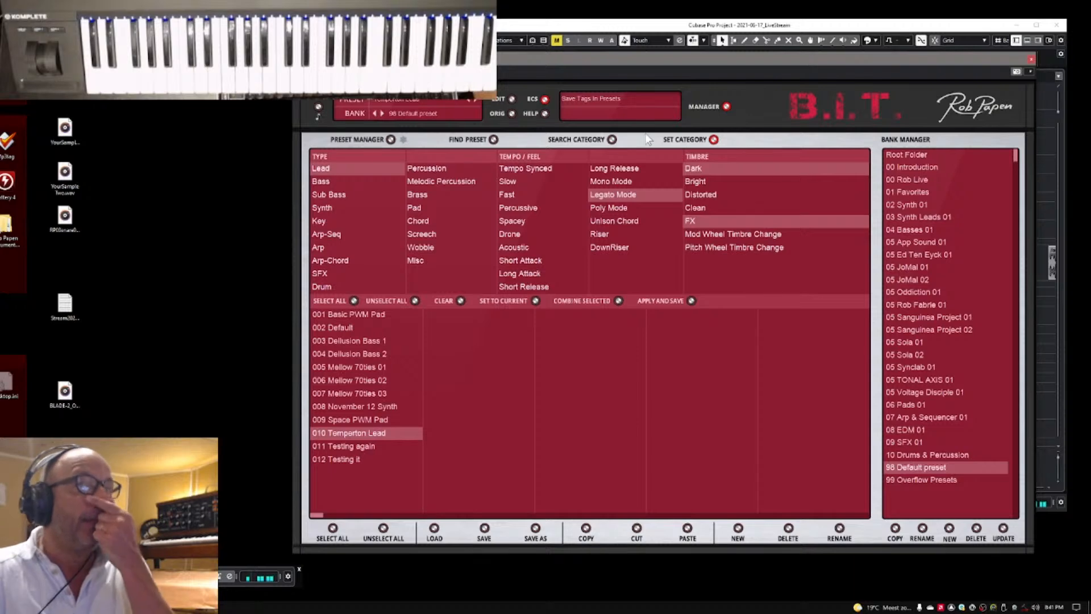
# Step: Browse the banks 02 Synth 01 and 03 Synth Leads 01, list the latter's presets, and return to the main synth view
pyautogui.click(727, 106)
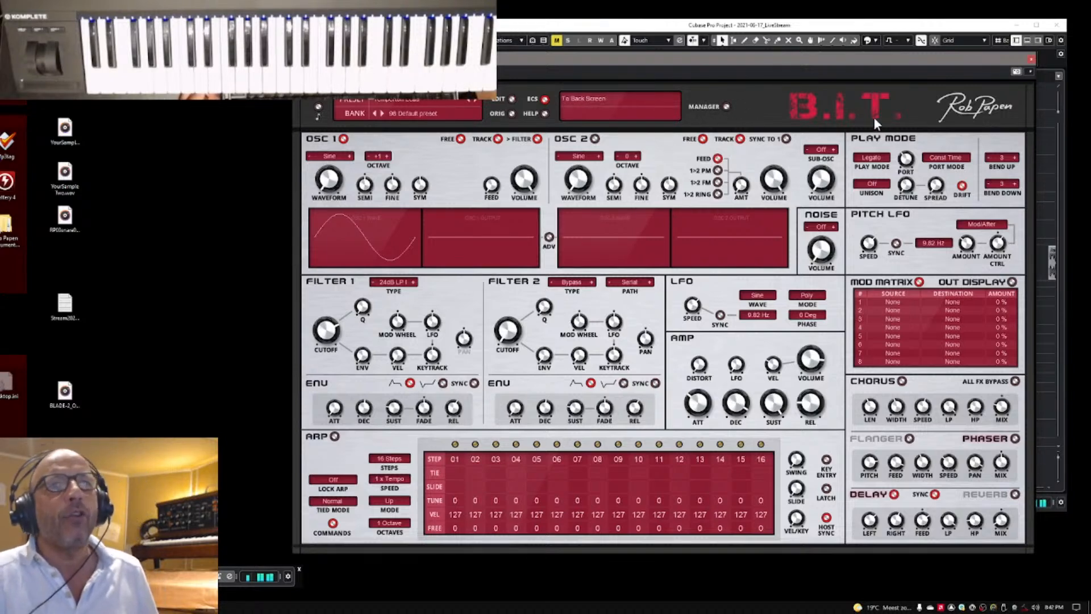
pyautogui.click(726, 106)
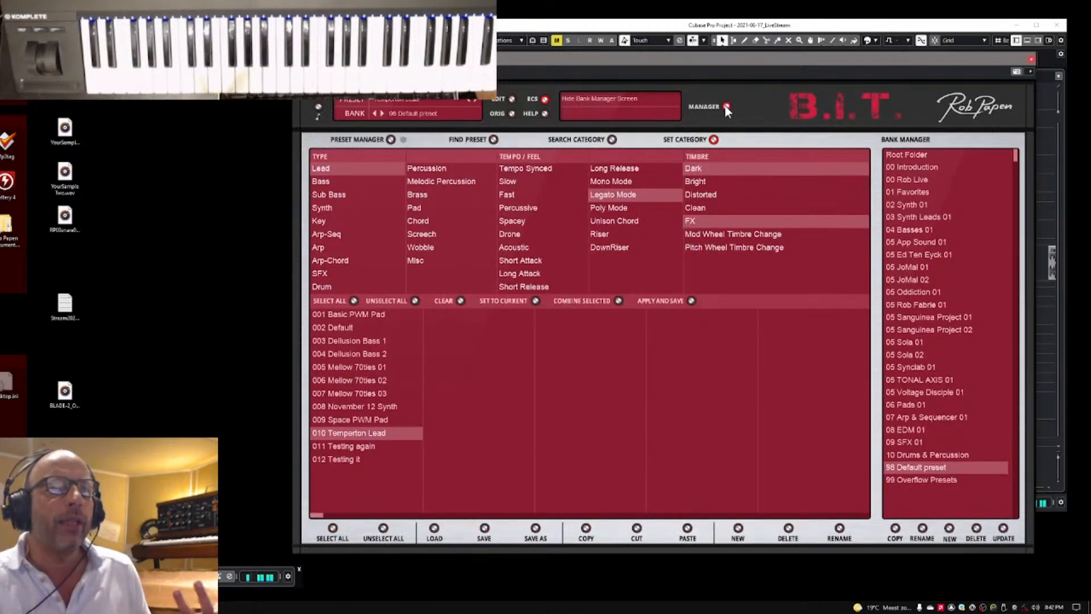
pyautogui.click(911, 204)
pyautogui.click(919, 218)
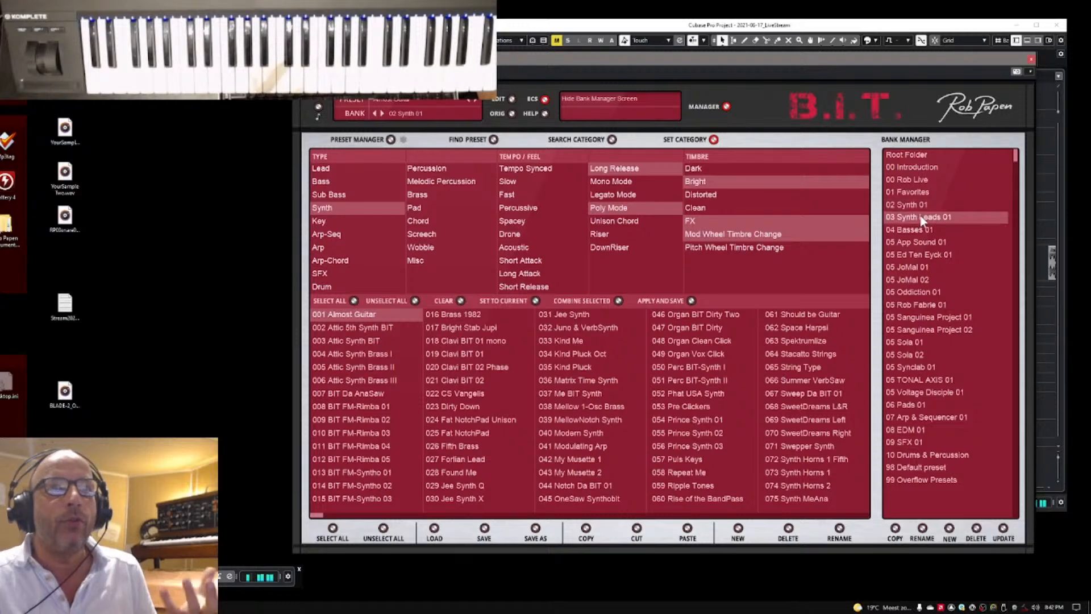
pyautogui.click(390, 139)
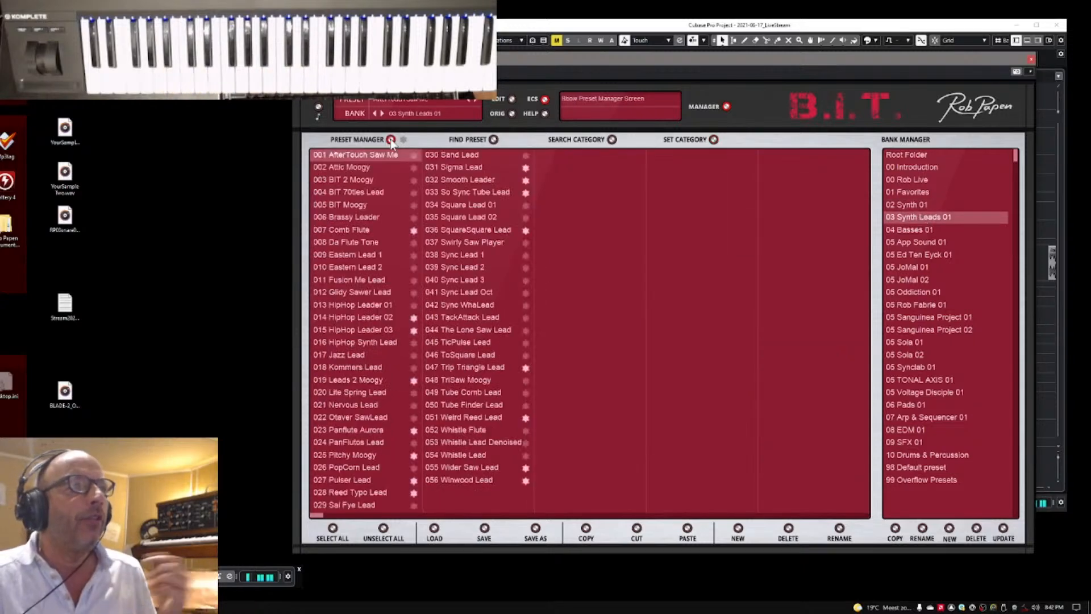
pyautogui.click(726, 107)
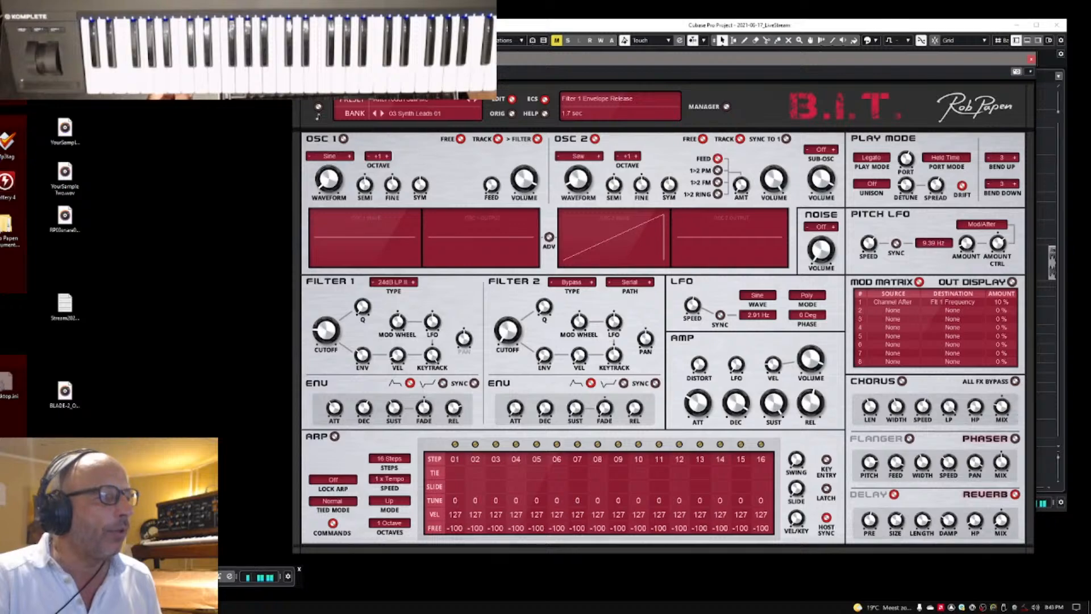
# Step: Switch to the PSPad viewer notes, widen the window to read the vibrato request in full, and move it clear of the synth
pyautogui.hotkey('alt', 'Tab')
pyautogui.scroll(10, 600, 353)
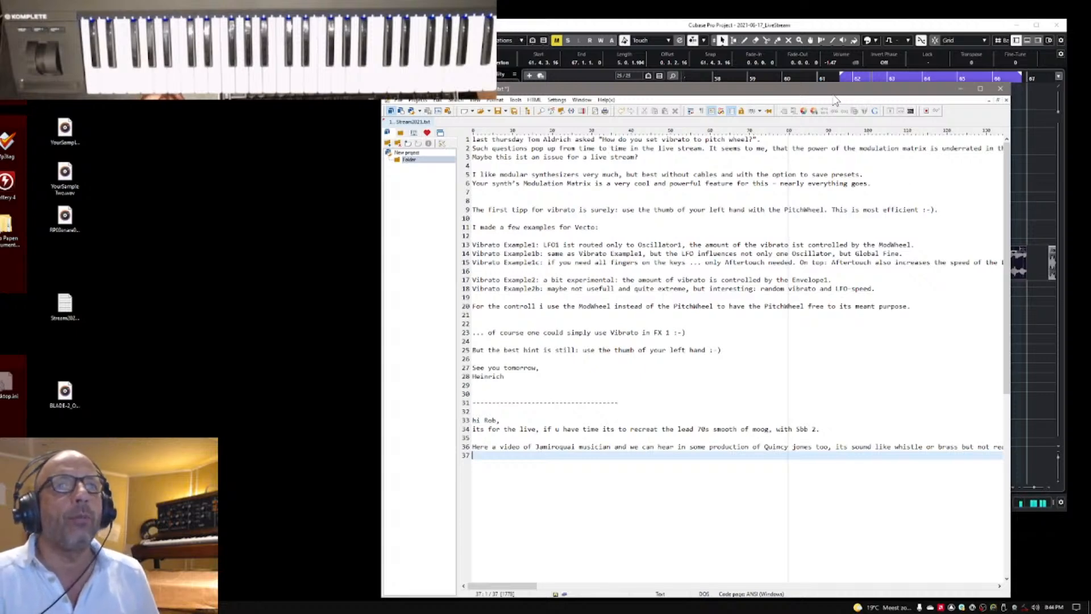
pyautogui.moveTo(836, 98); pyautogui.dragTo(720, 118)
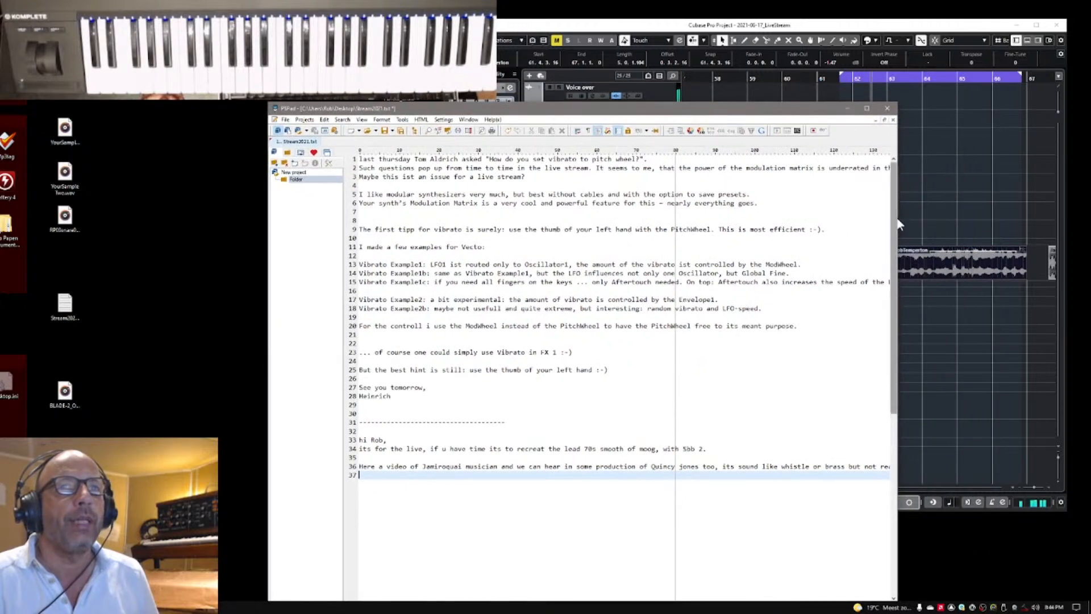
pyautogui.moveTo(897, 216); pyautogui.dragTo(1009, 216)
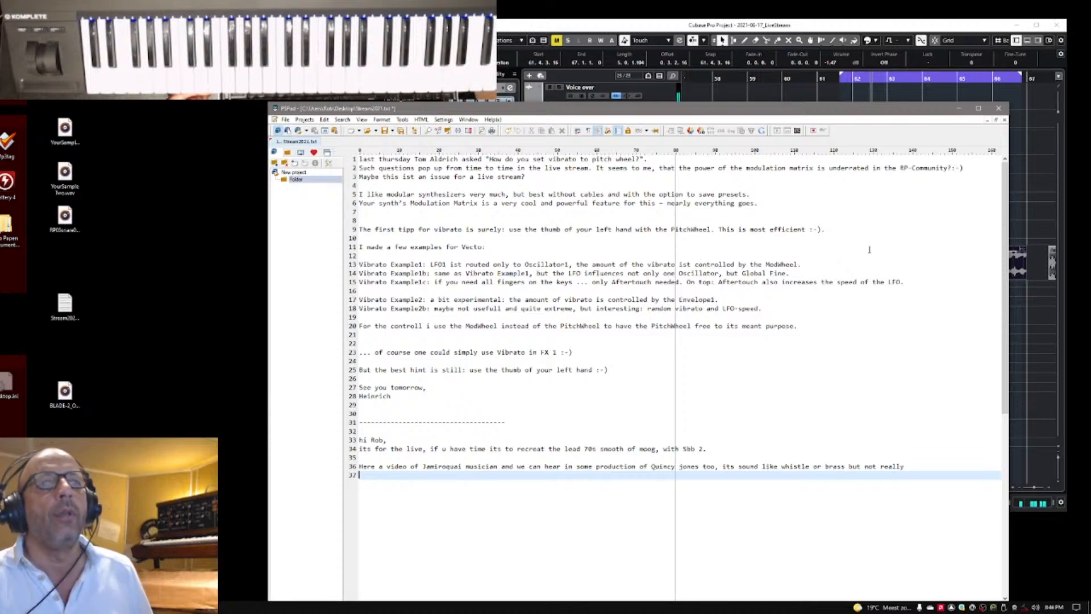
pyautogui.moveTo(922, 112); pyautogui.dragTo(917, 573)
pyautogui.press('e')
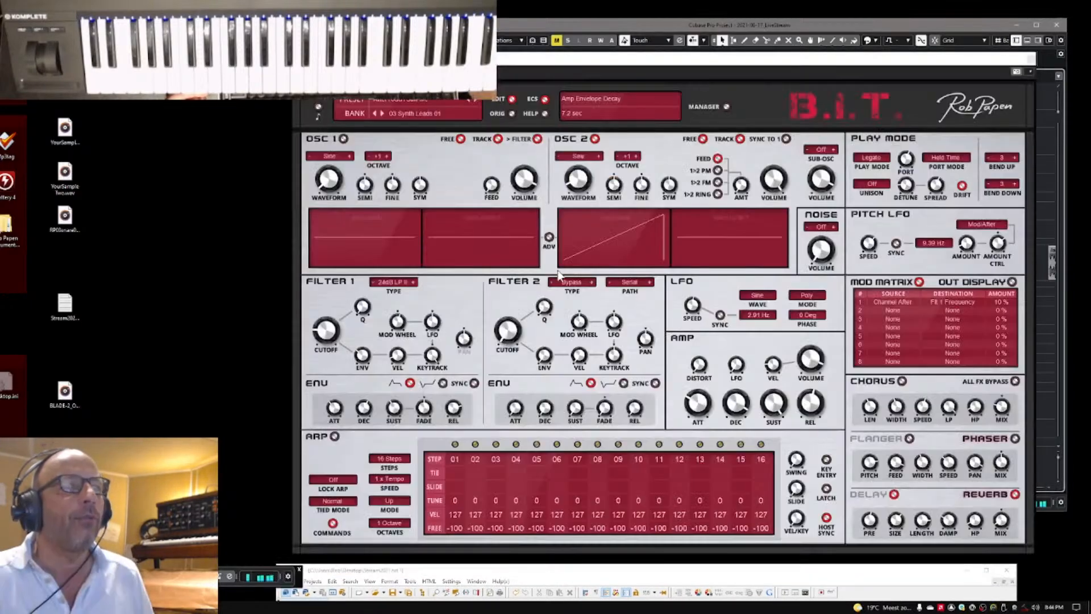
# Step: Replace the B.I.T. window with the Vecto 01 track's instrument, check the vibrato example presets in its manager, and return to the main view
pyautogui.click(1031, 59)
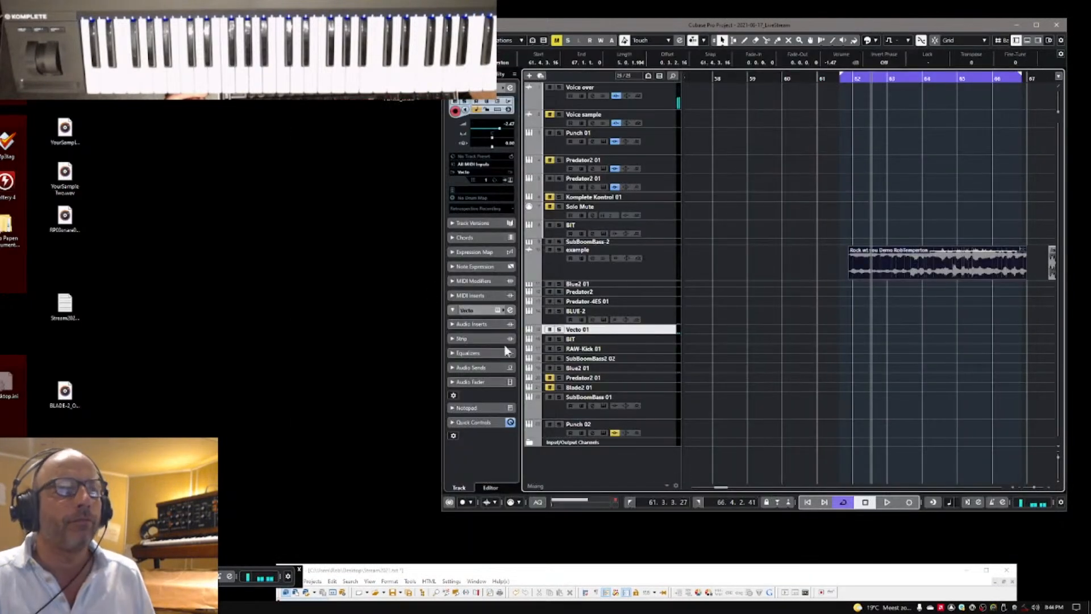
pyautogui.click(511, 181)
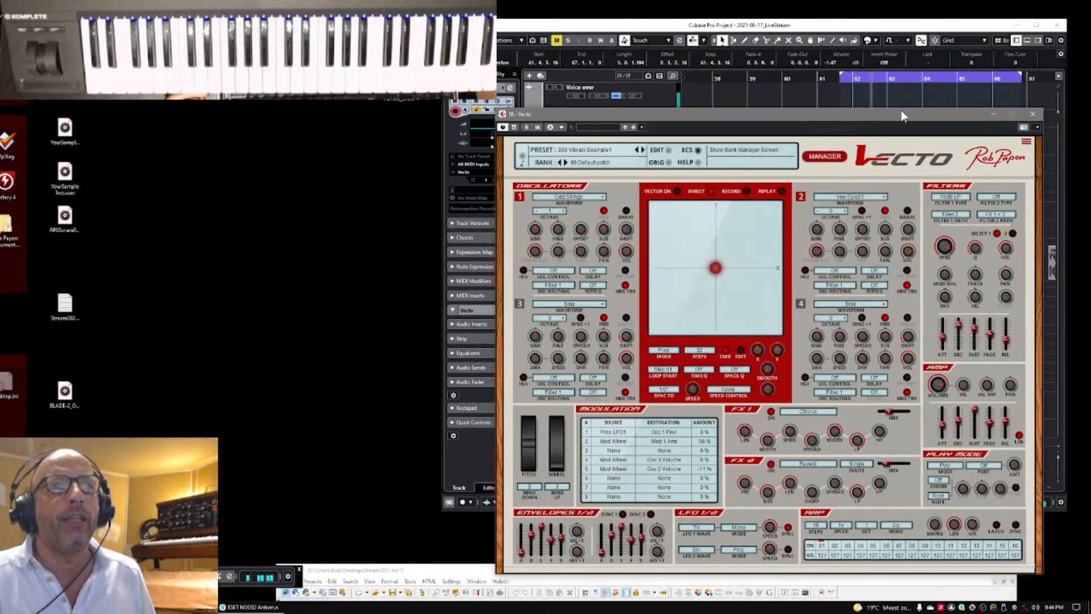
pyautogui.moveTo(903, 116); pyautogui.dragTo(907, 54)
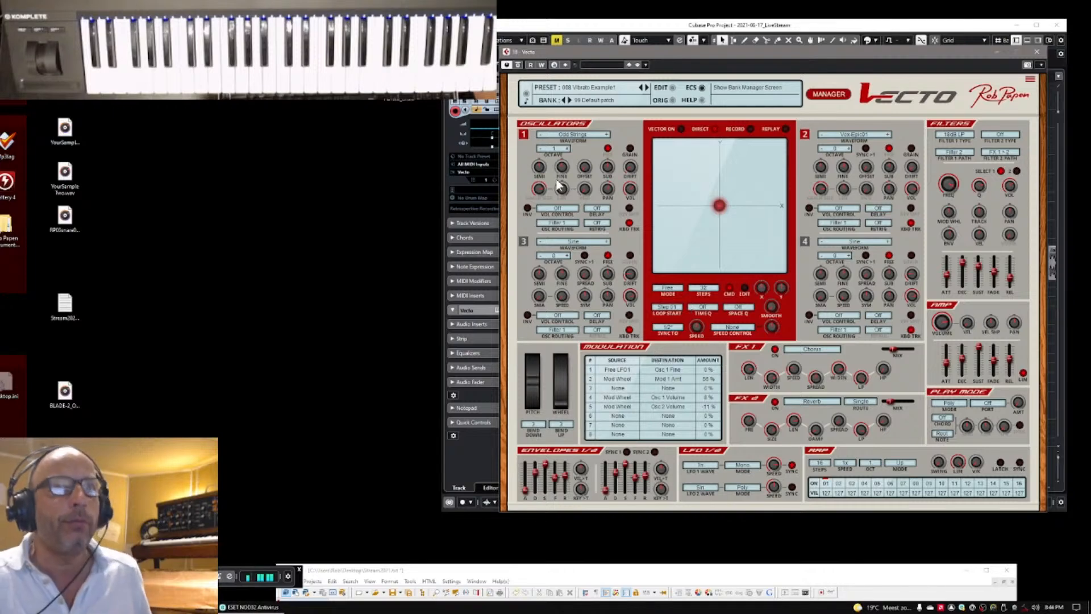
pyautogui.click(822, 96)
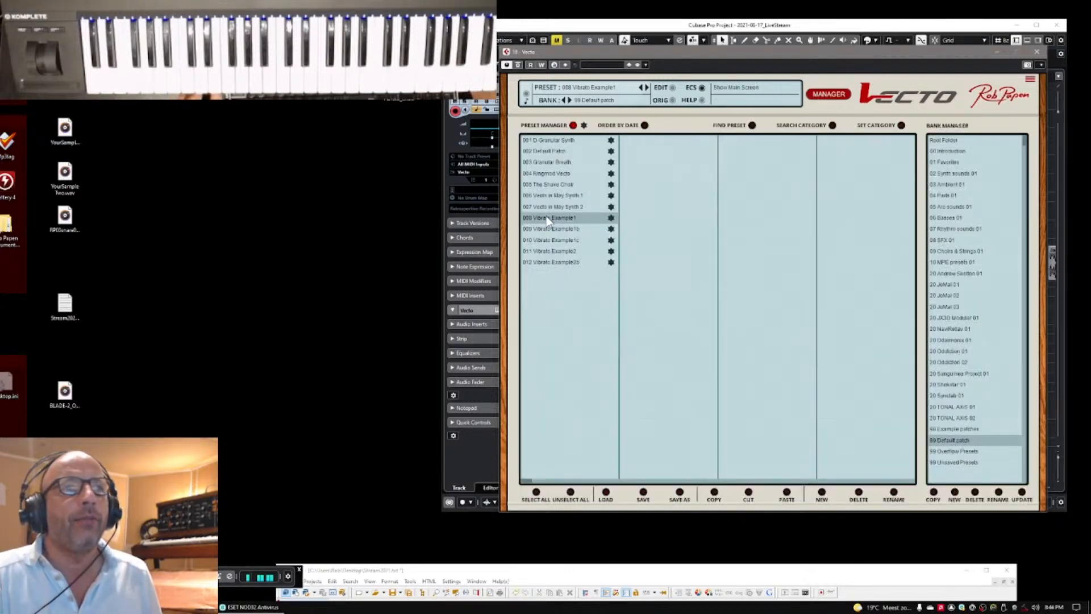
pyautogui.click(829, 95)
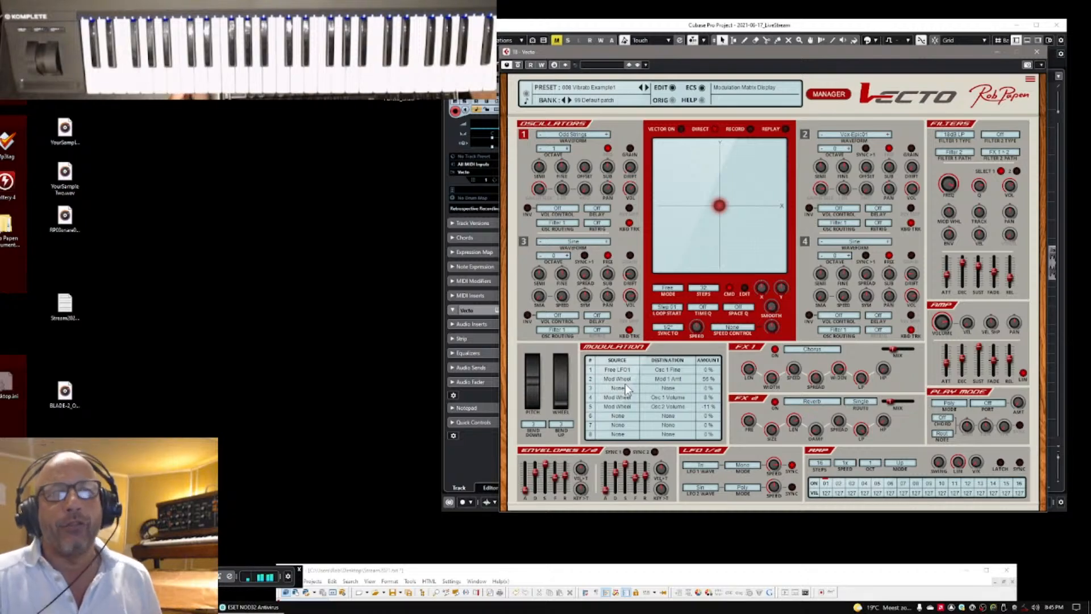
# Step: Open the BIT track's instrument instead of Vecto, vary the Pitch LFO amount down to 0%, and close its window
pyautogui.click(524, 23)
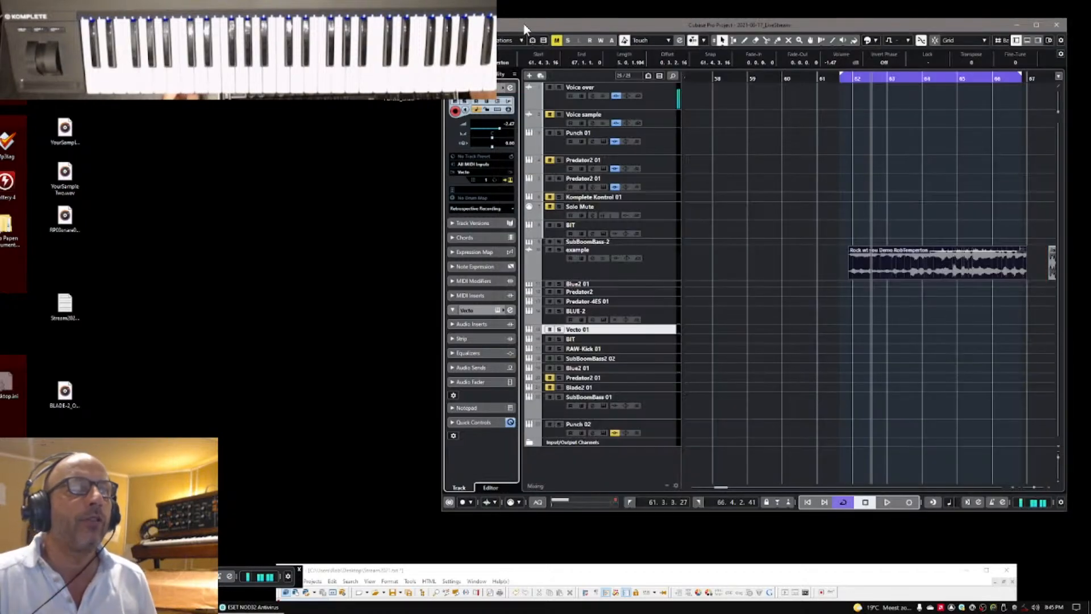
pyautogui.rightClick(642, 343)
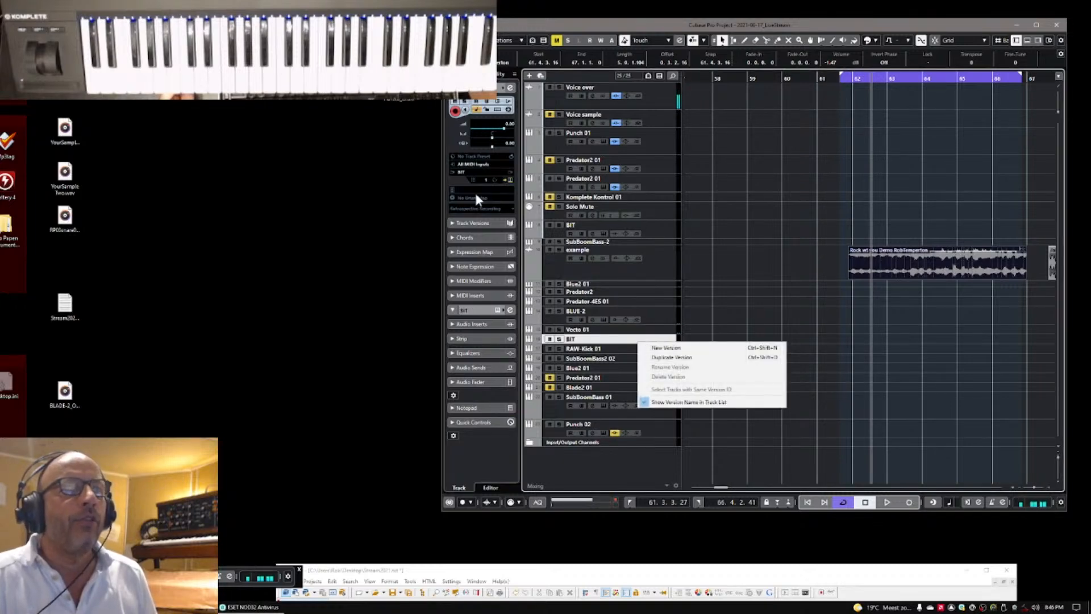
pyautogui.click(510, 180)
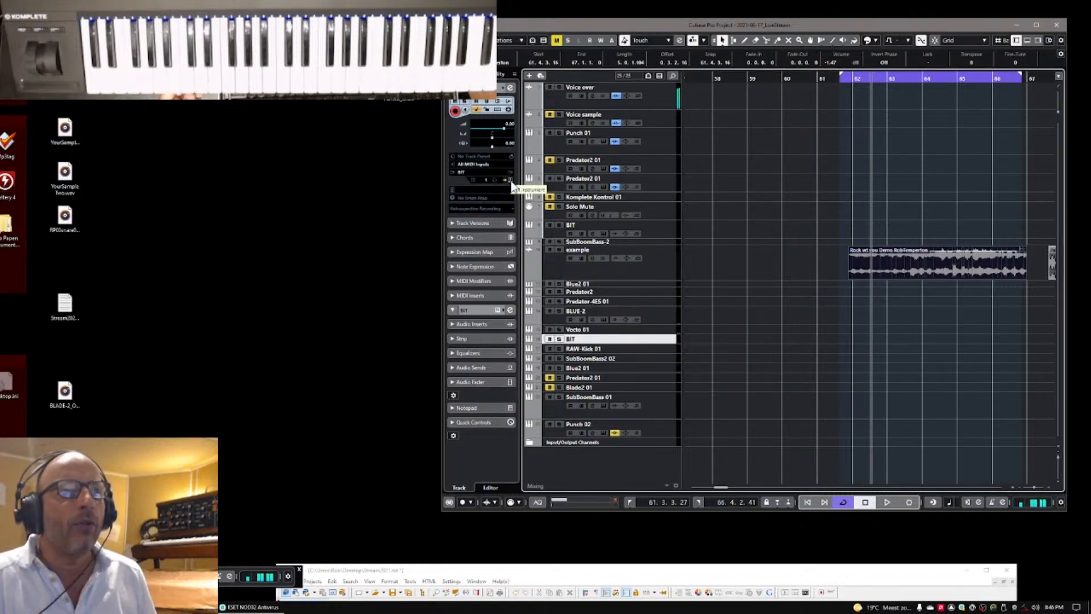
pyautogui.click(510, 181)
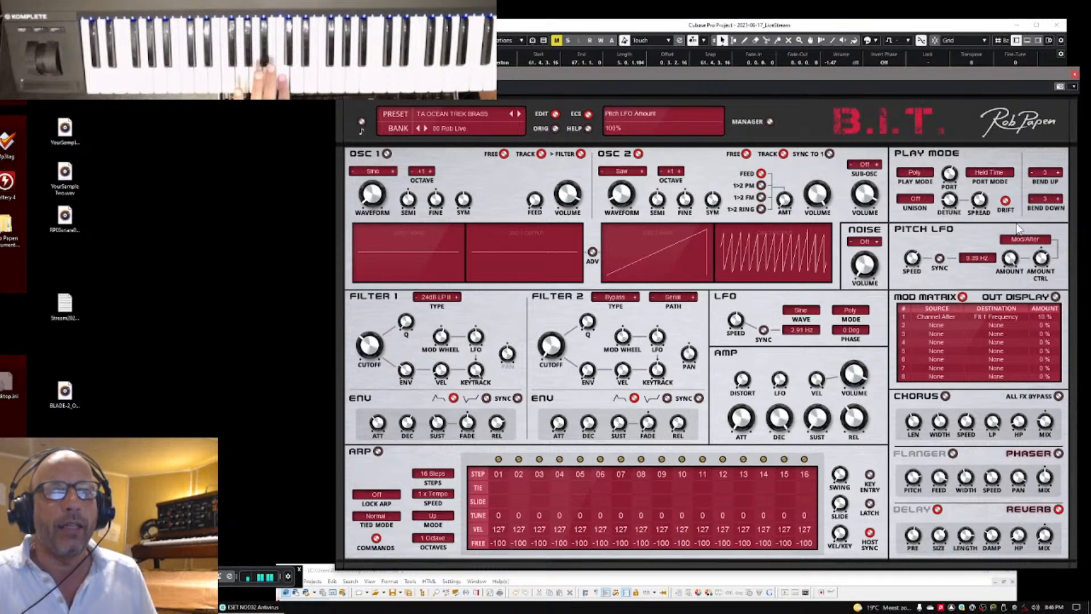
pyautogui.moveTo(1017, 228); pyautogui.dragTo(1011, 278)
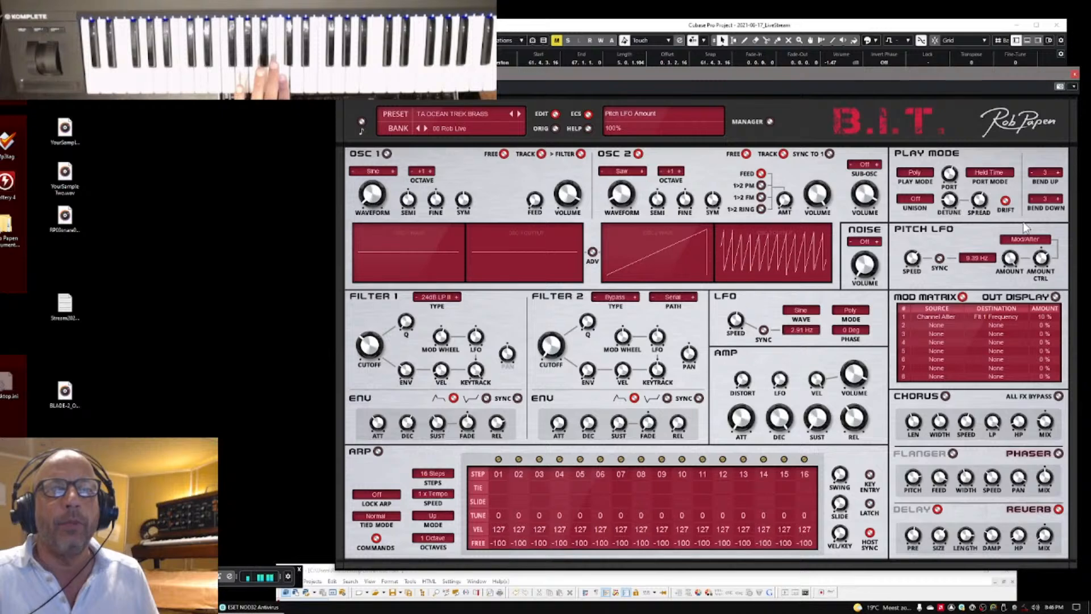
pyautogui.moveTo(1023, 228); pyautogui.dragTo(1014, 310)
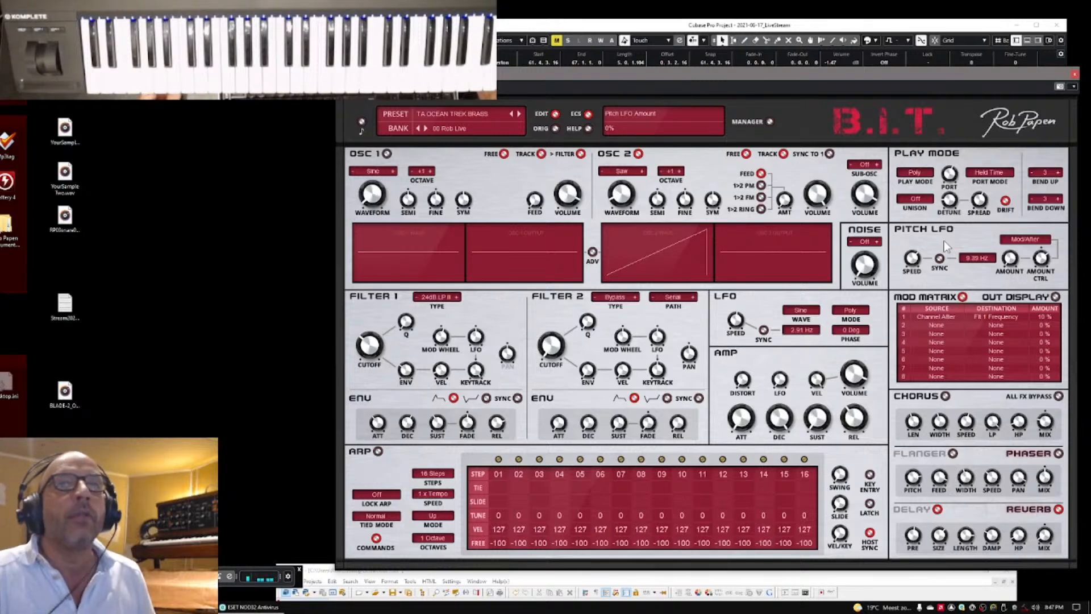
pyautogui.click(1073, 76)
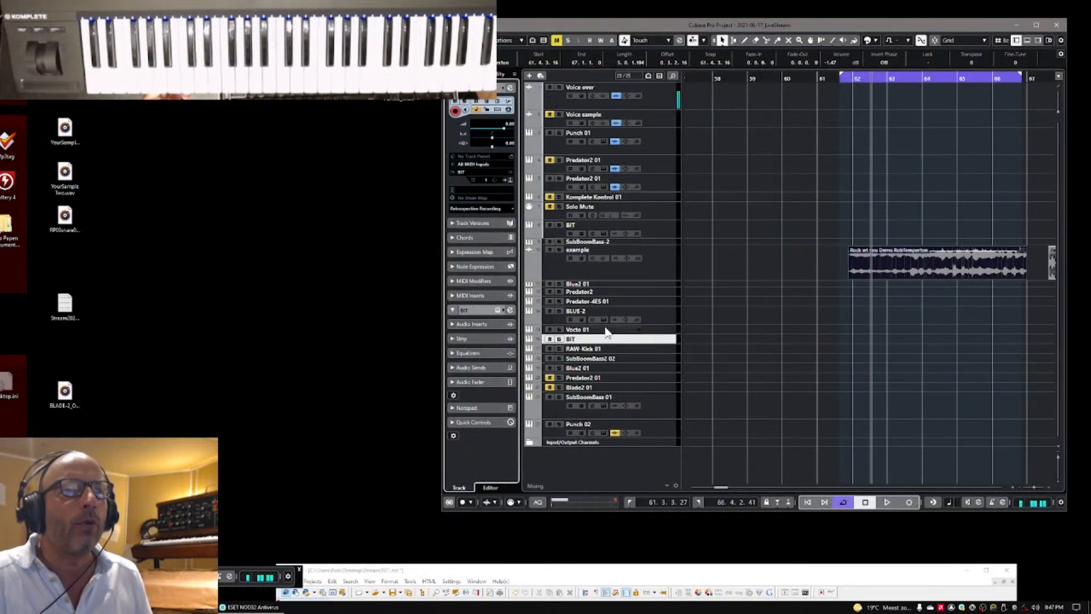
# Step: Select the Vecto 01 track, reread the vibrato notes in PSPad, and reopen the Vecto instrument window
pyautogui.click(656, 328)
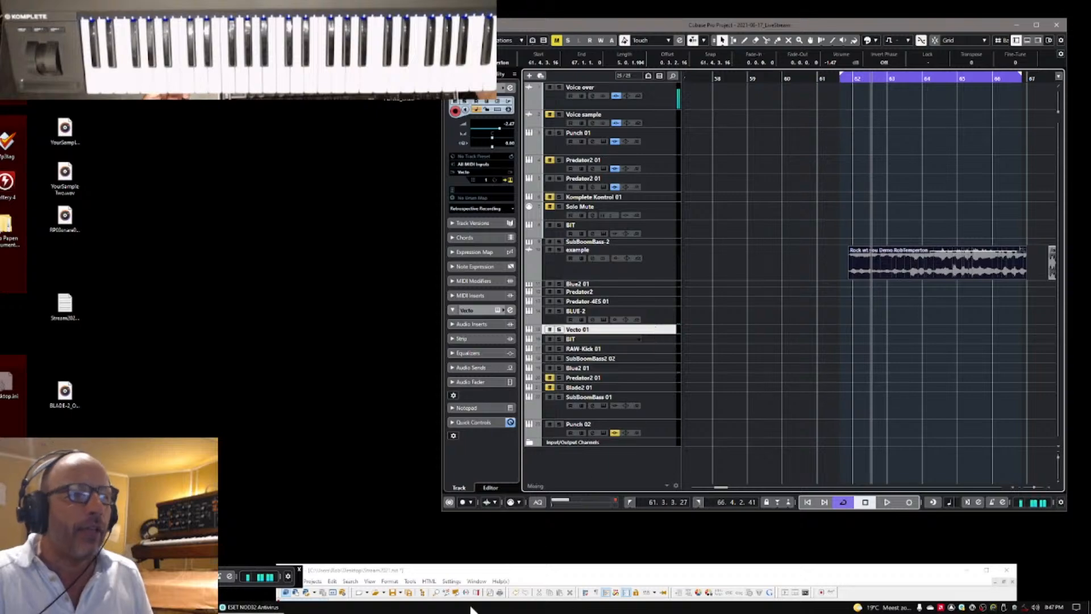
pyautogui.moveTo(559, 571); pyautogui.dragTo(565, 284)
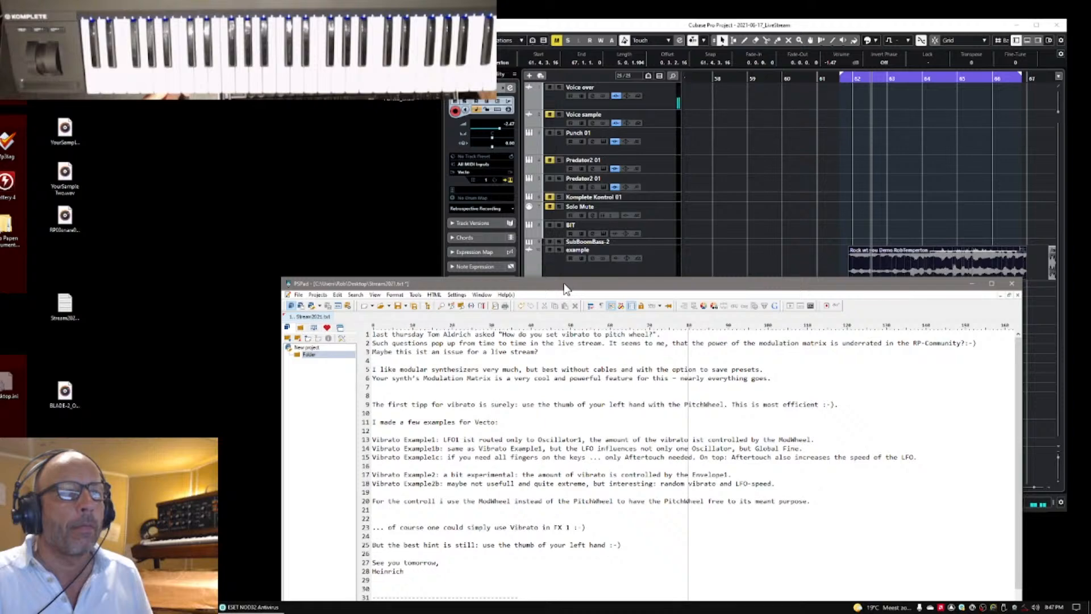
pyautogui.moveTo(567, 289); pyautogui.dragTo(590, 529)
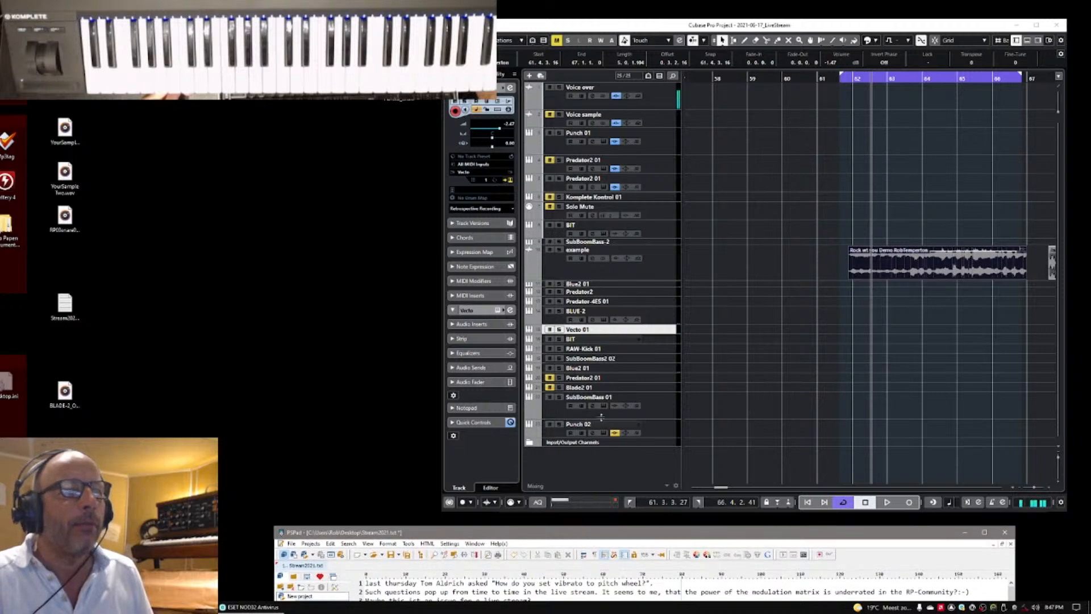
pyautogui.click(509, 180)
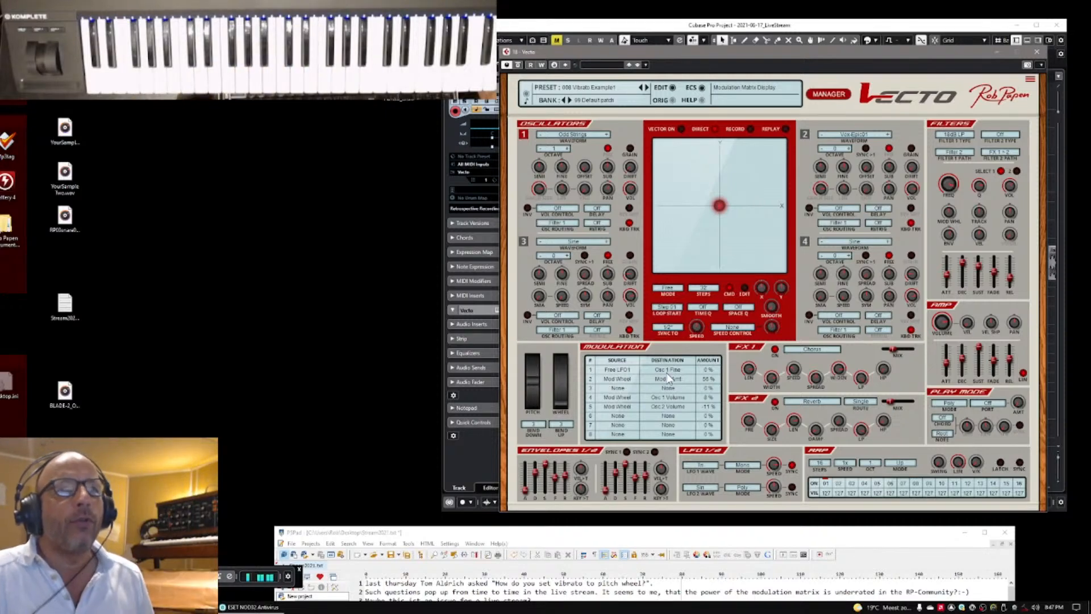
# Step: Load the preset Vibrato Example1b and choose Global Fine as the destination of the first modulation slot
pyautogui.click(646, 87)
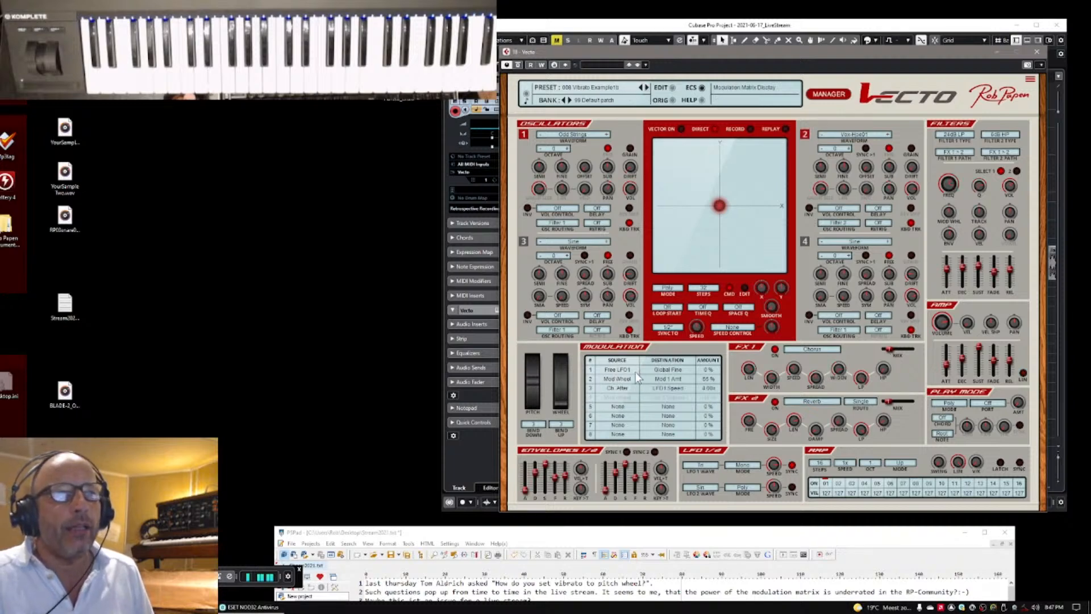
pyautogui.click(676, 375)
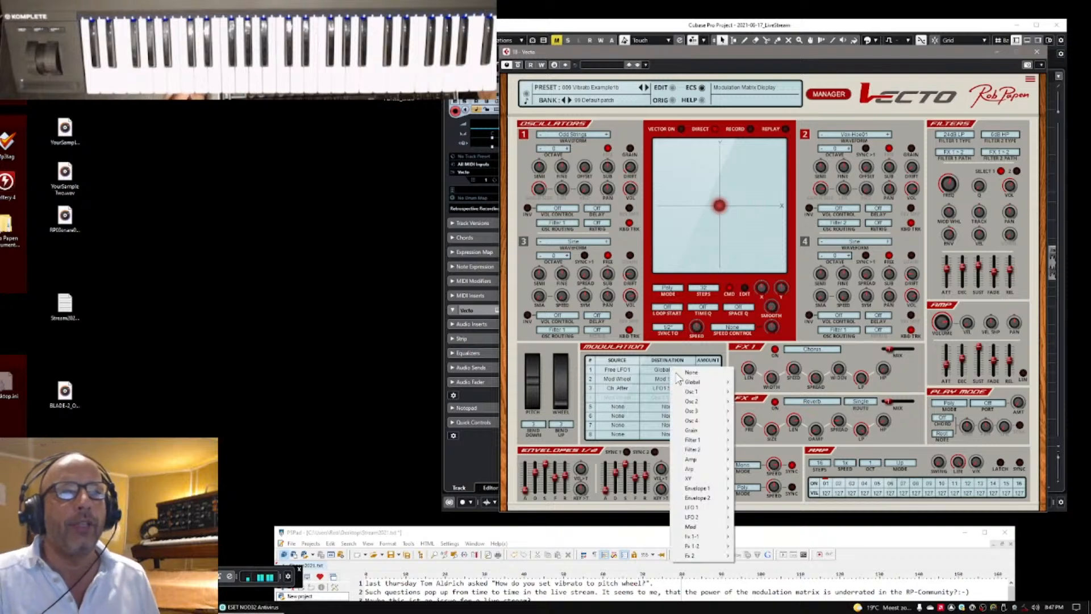
pyautogui.moveTo(704, 382)
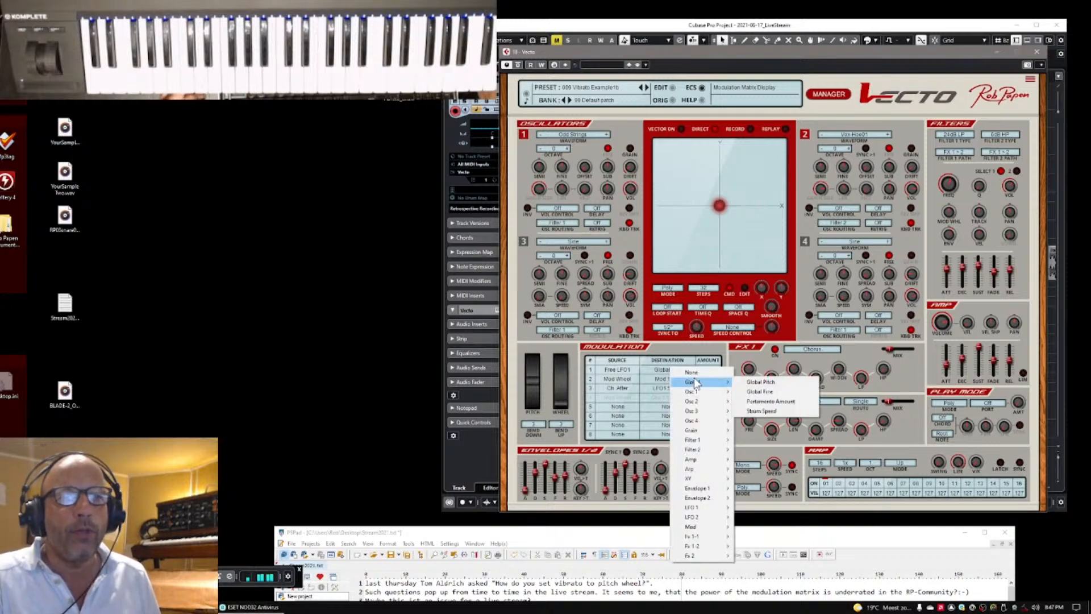
pyautogui.click(762, 392)
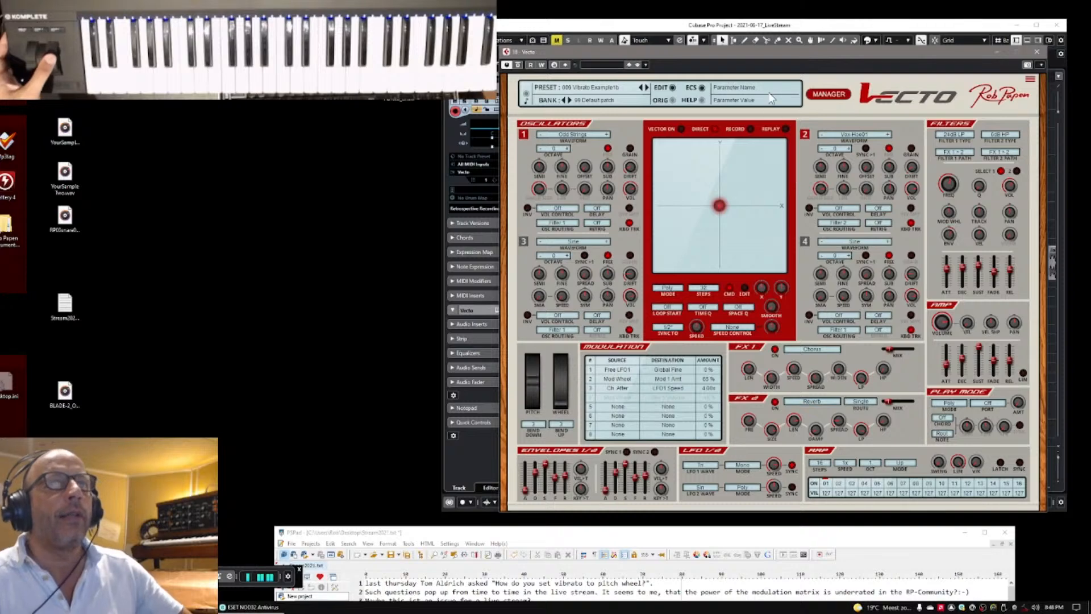
# Step: Compare the modulation routing of Vibrato Example1 and Vibrato Example1b, and load the preset Vibrato Example1c
pyautogui.click(641, 88)
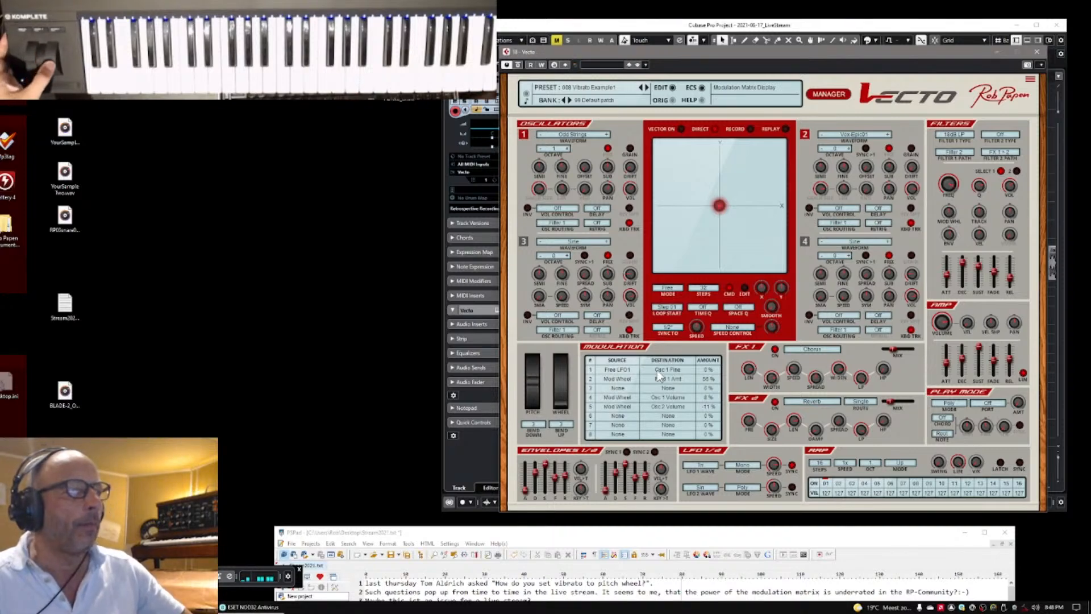
pyautogui.click(646, 87)
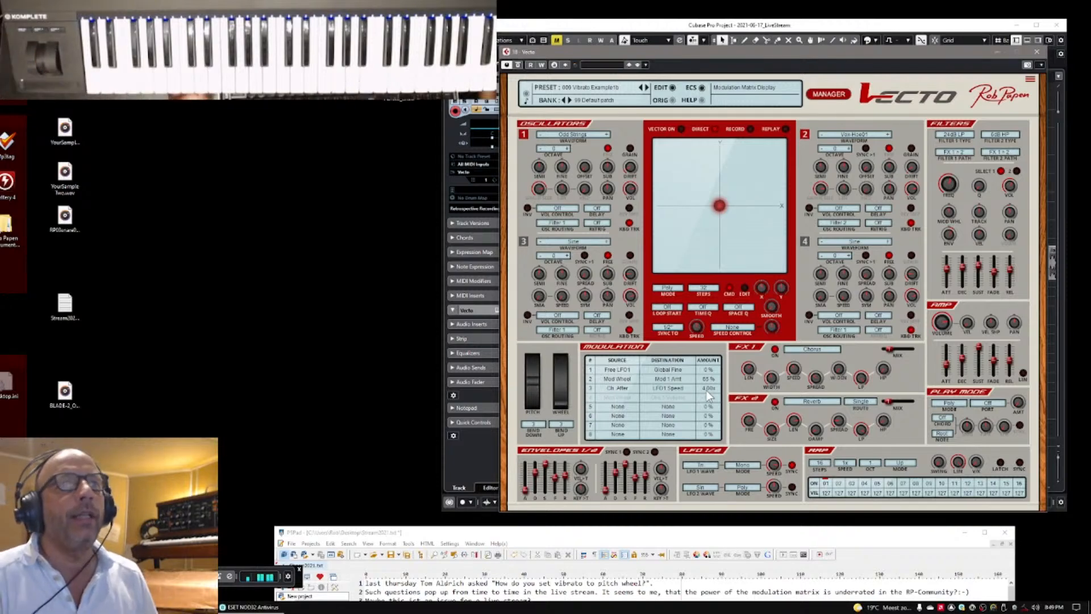
pyautogui.click(646, 87)
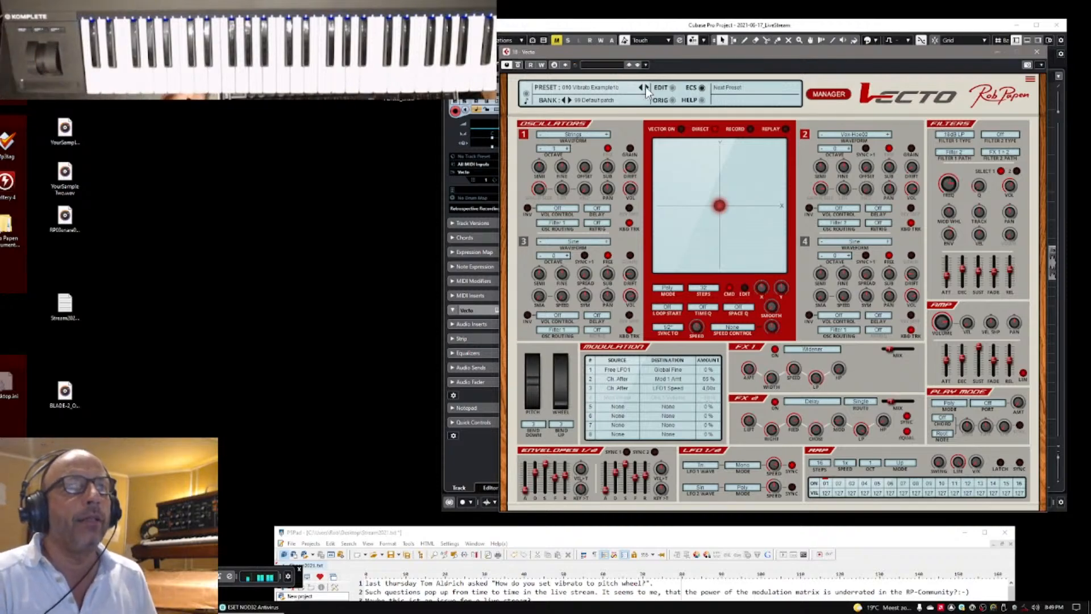
# Step: Consult the PSPad notes describing the Vecto vibrato examples, alternating with a look at the modulation matrix
pyautogui.moveTo(515, 534); pyautogui.dragTo(556, 308)
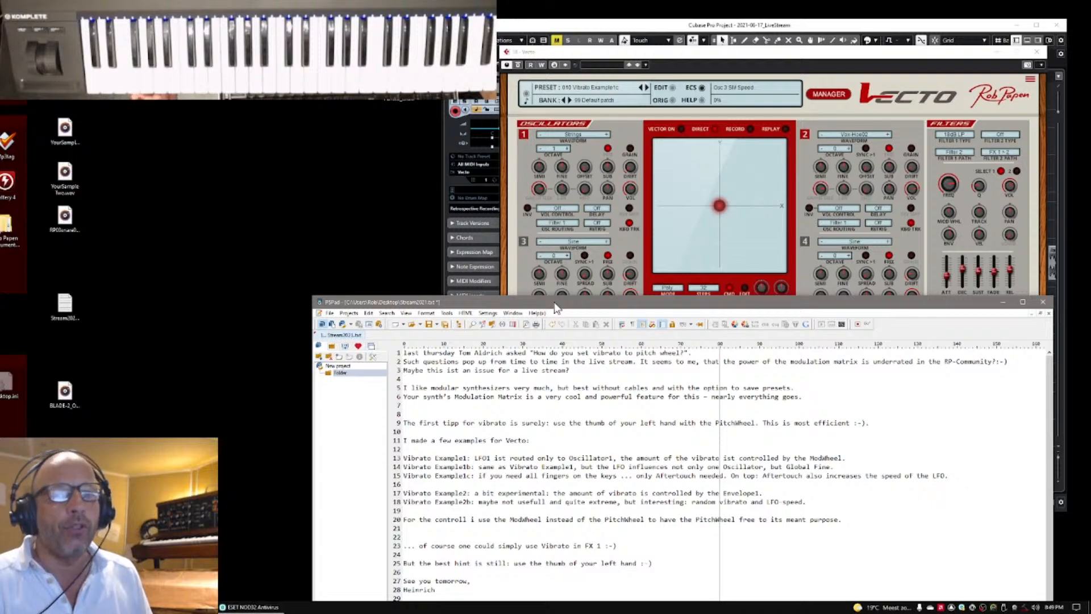
pyautogui.moveTo(555, 308); pyautogui.dragTo(551, 563)
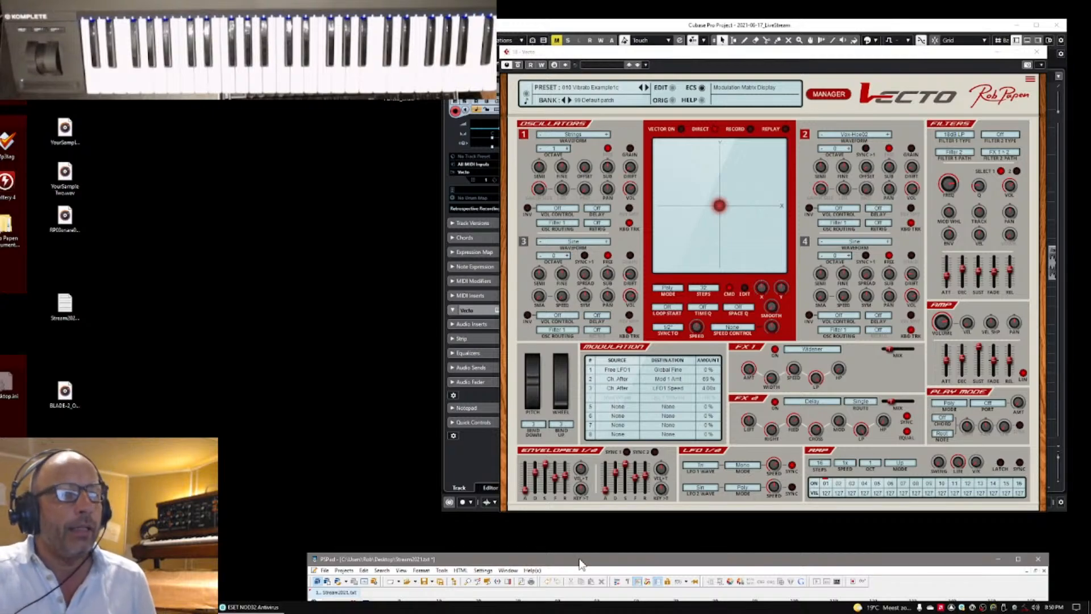
pyautogui.moveTo(579, 562); pyautogui.dragTo(543, 332)
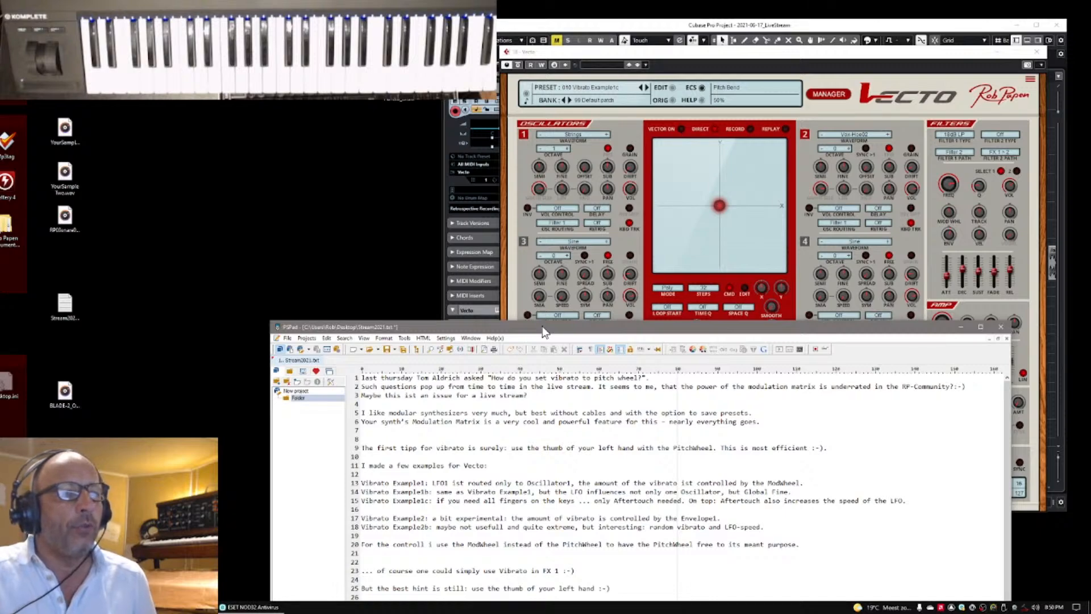
# Step: Move the PSPad notes out of the way, load the preset Vibrato Example2 and raise the decay of Free Env 1
pyautogui.moveTo(543, 332); pyautogui.dragTo(572, 562)
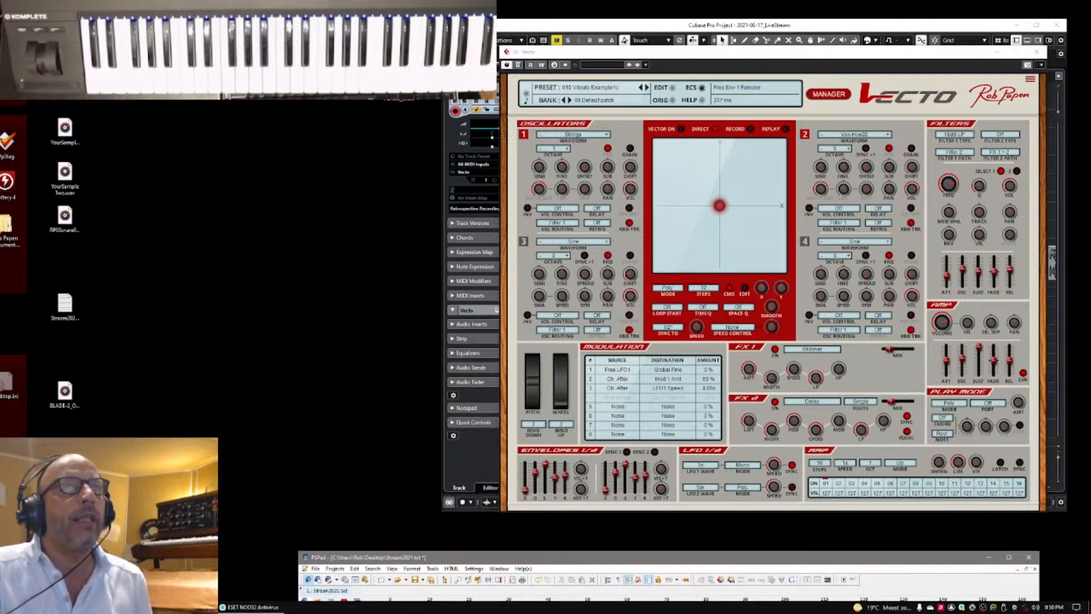
pyautogui.click(646, 87)
pyautogui.moveTo(700, 563); pyautogui.dragTo(704, 576)
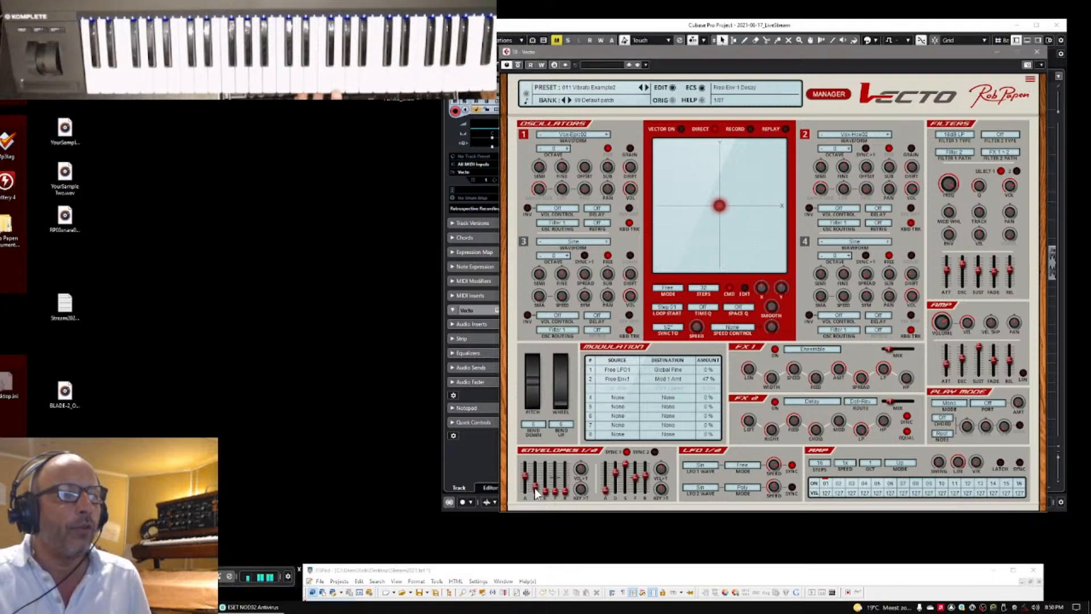
pyautogui.moveTo(535, 490); pyautogui.dragTo(538, 471)
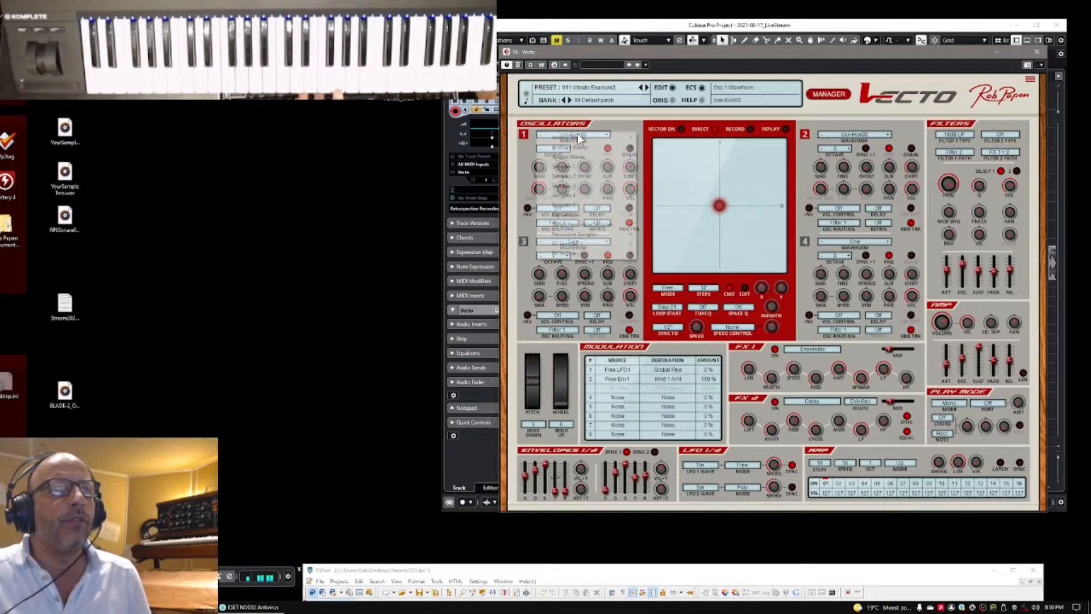
# Step: Change the waveform of oscillator 1 to Saw
pyautogui.click(577, 134)
pyautogui.moveTo(591, 139)
pyautogui.click(669, 149)
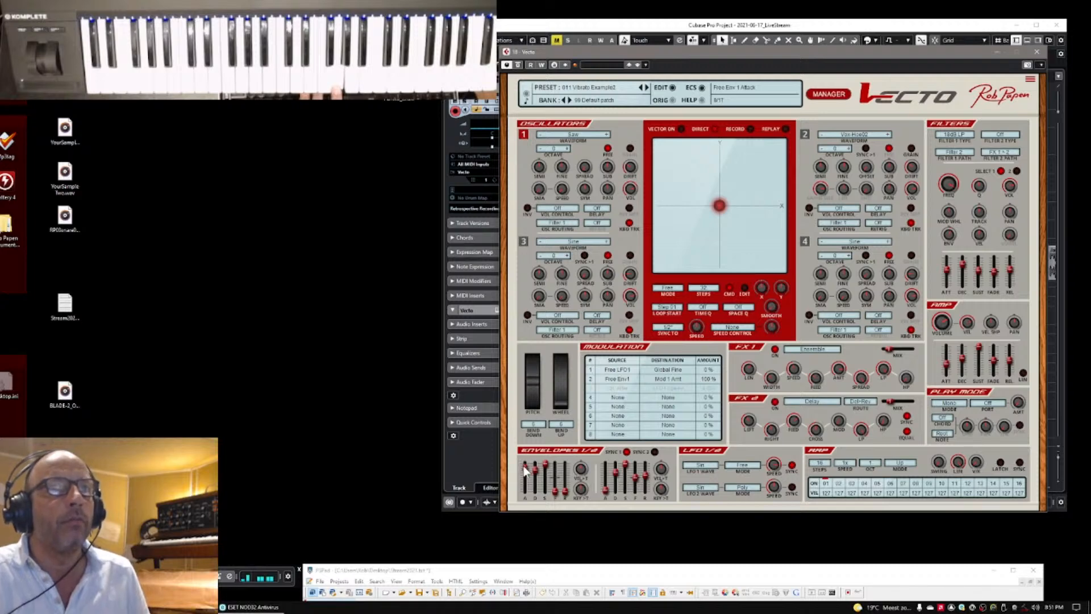
# Step: Toggle the tempo sync of Free Env 1 and raise its attack and release sliders for a slower vibrato build-up
pyautogui.click(625, 452)
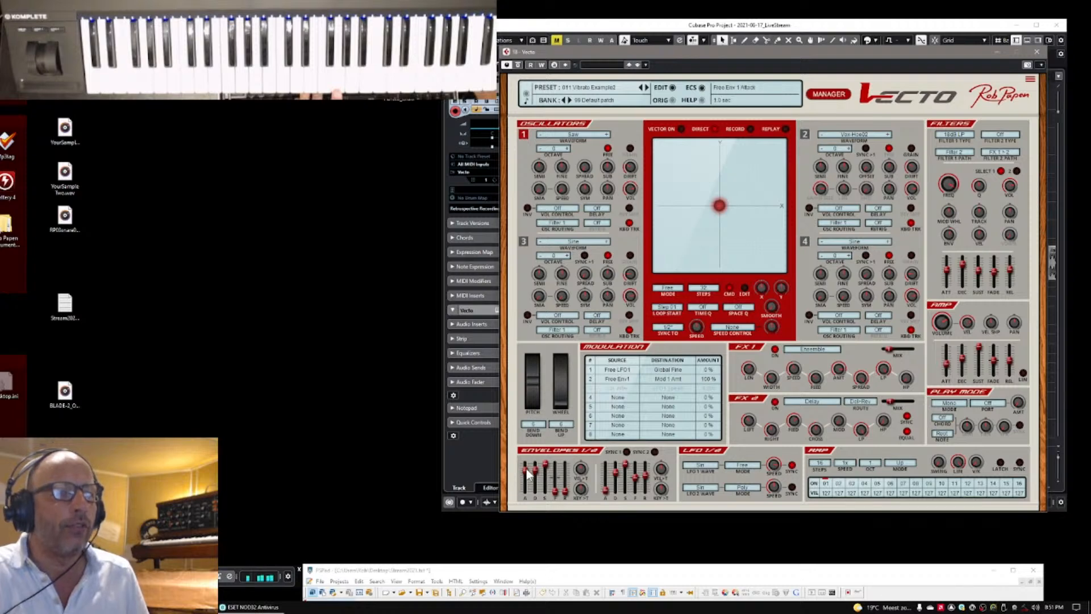
pyautogui.moveTo(527, 471); pyautogui.dragTo(525, 466)
pyautogui.moveTo(537, 477)
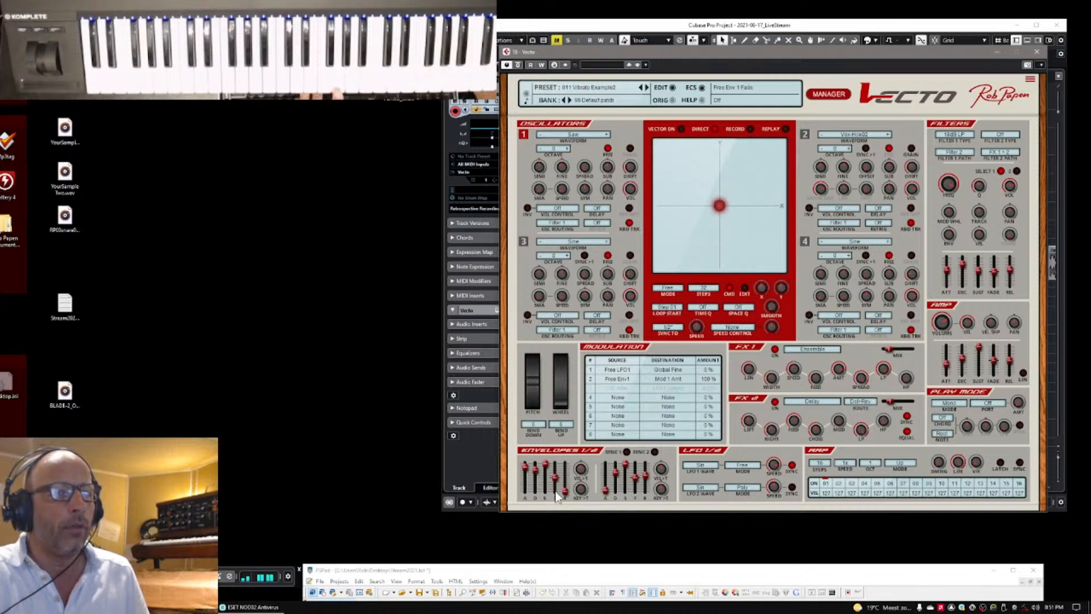
pyautogui.moveTo(568, 500)
pyautogui.moveTo(567, 497); pyautogui.dragTo(567, 467)
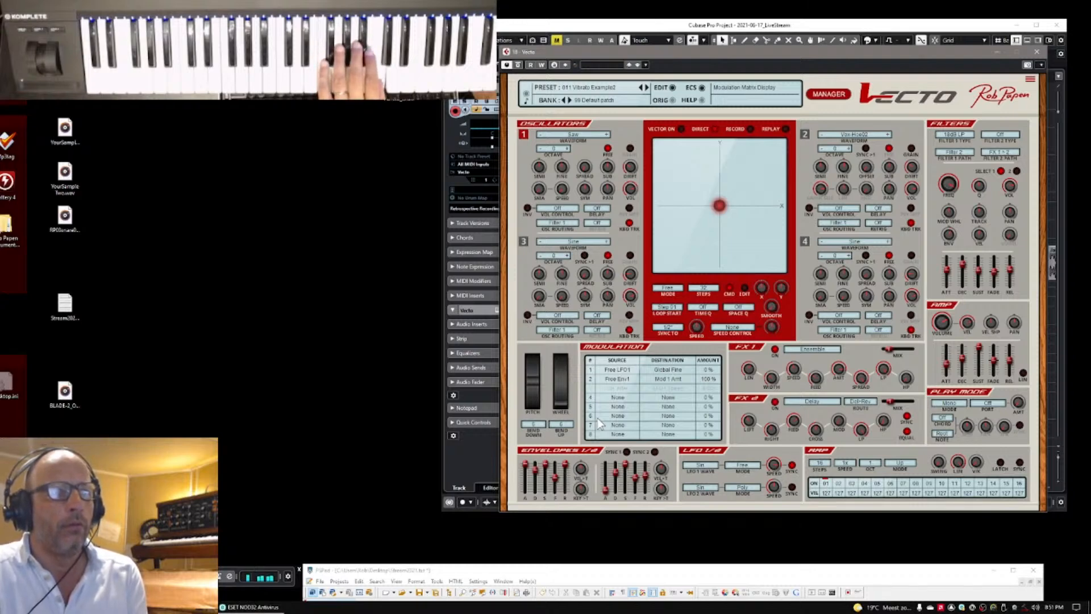
# Step: Load the preset Vibrato Example2b, consult its description in the PSPad notes, and minimize the notes
pyautogui.click(612, 387)
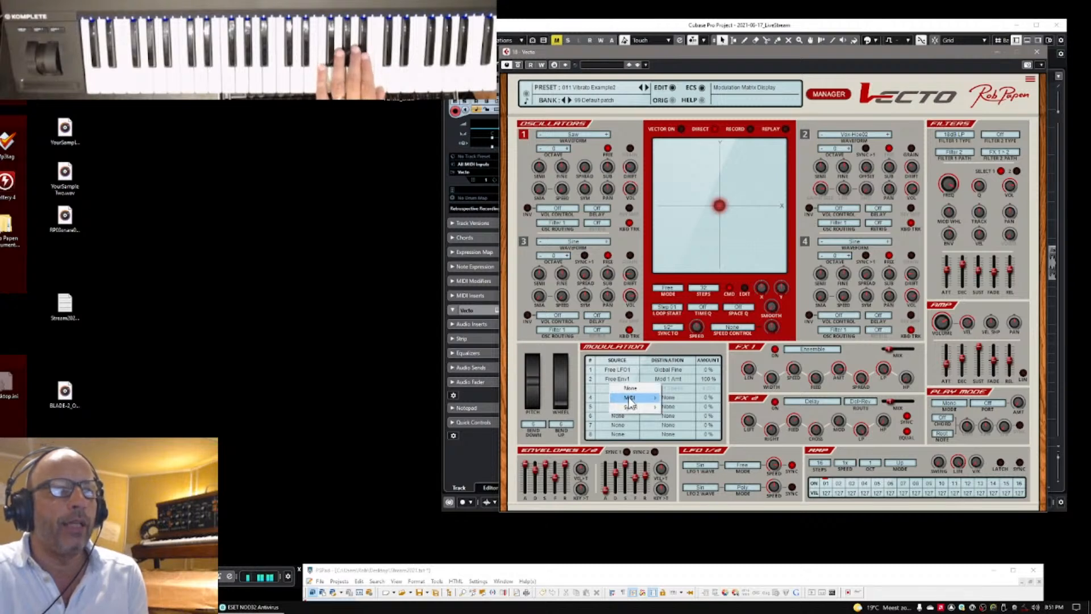
pyautogui.click(704, 392)
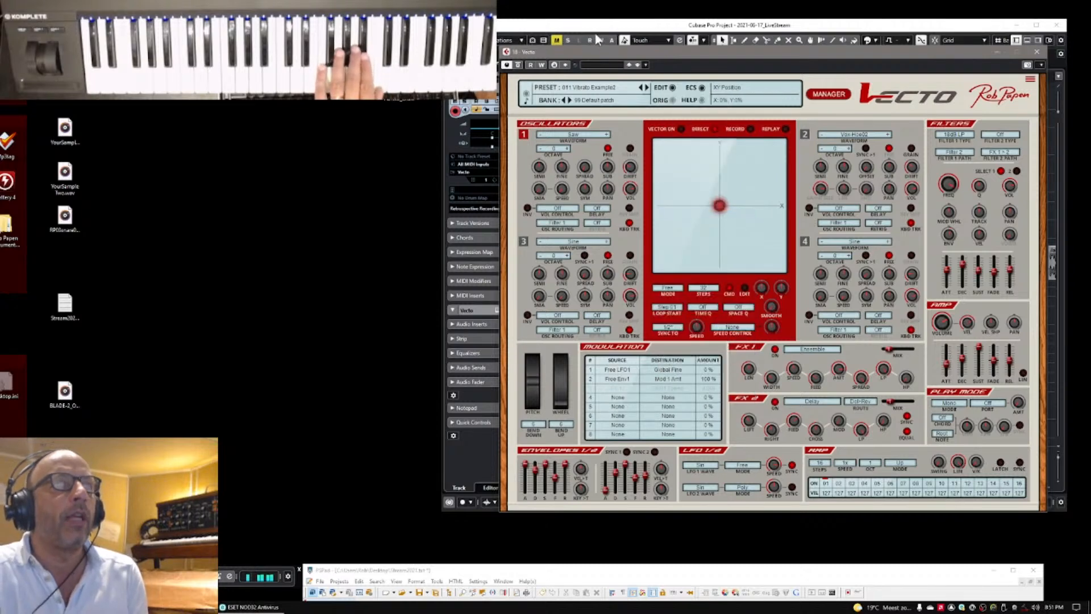
pyautogui.click(647, 88)
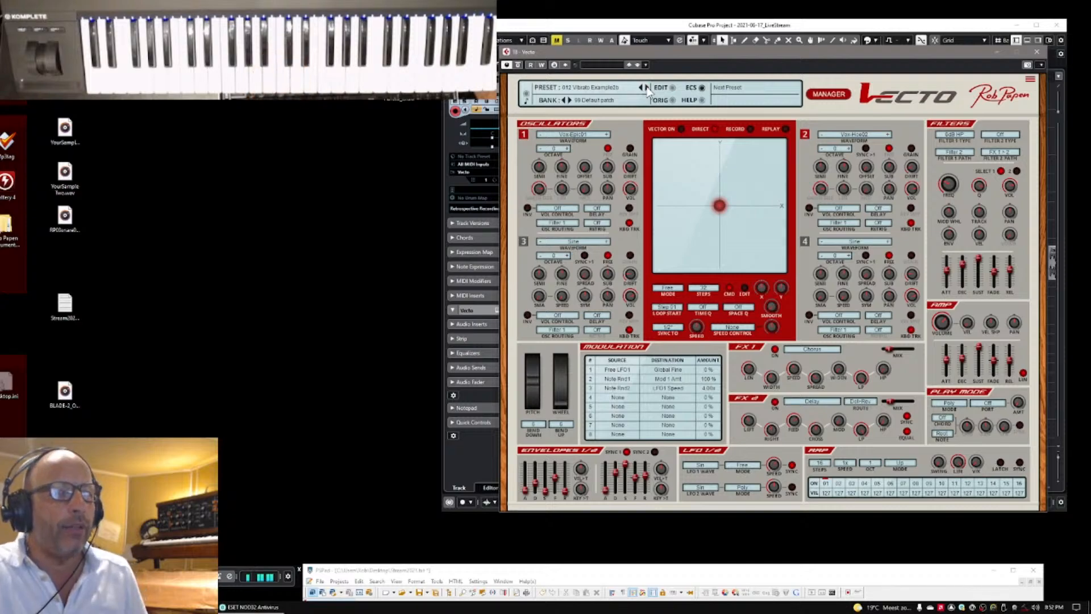
pyautogui.moveTo(592, 575); pyautogui.dragTo(541, 178)
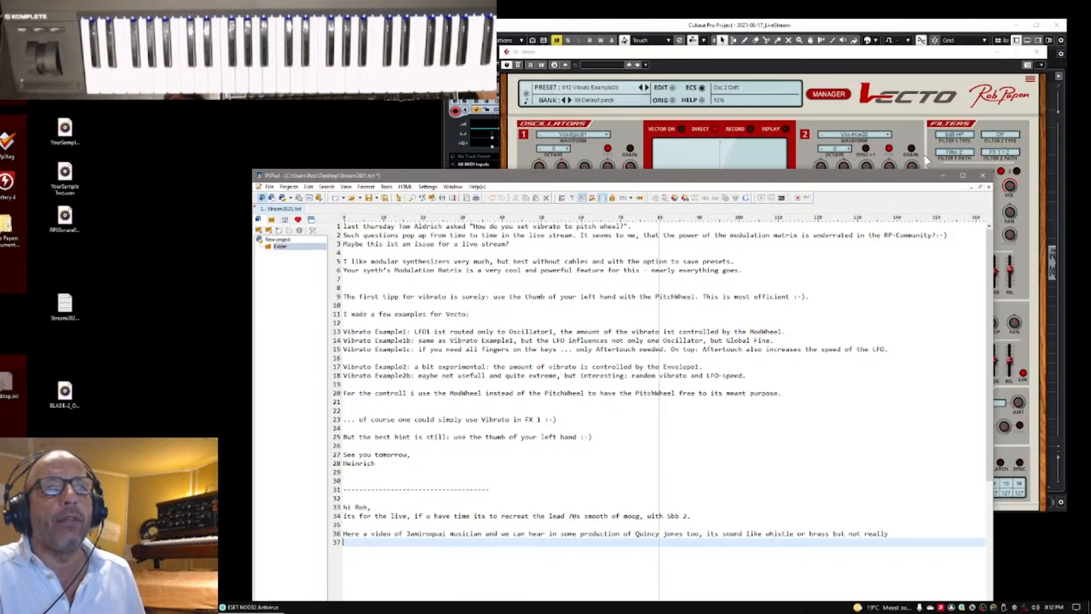
pyautogui.click(943, 175)
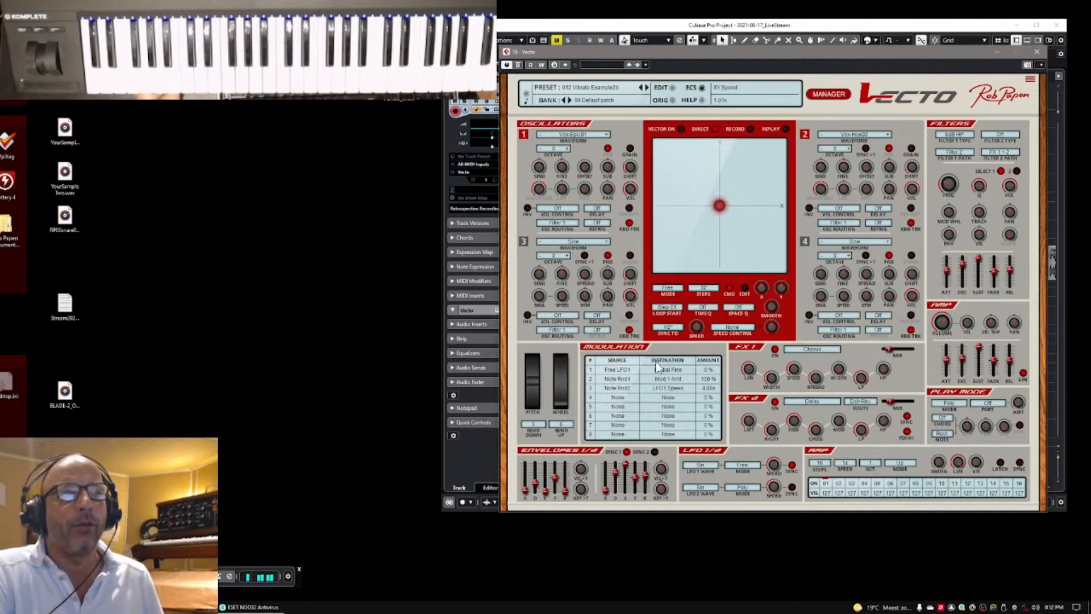
# Step: Step back to the preset Vibrato Example1b and close the Vecto instrument window
pyautogui.click(641, 88)
pyautogui.click(641, 88)
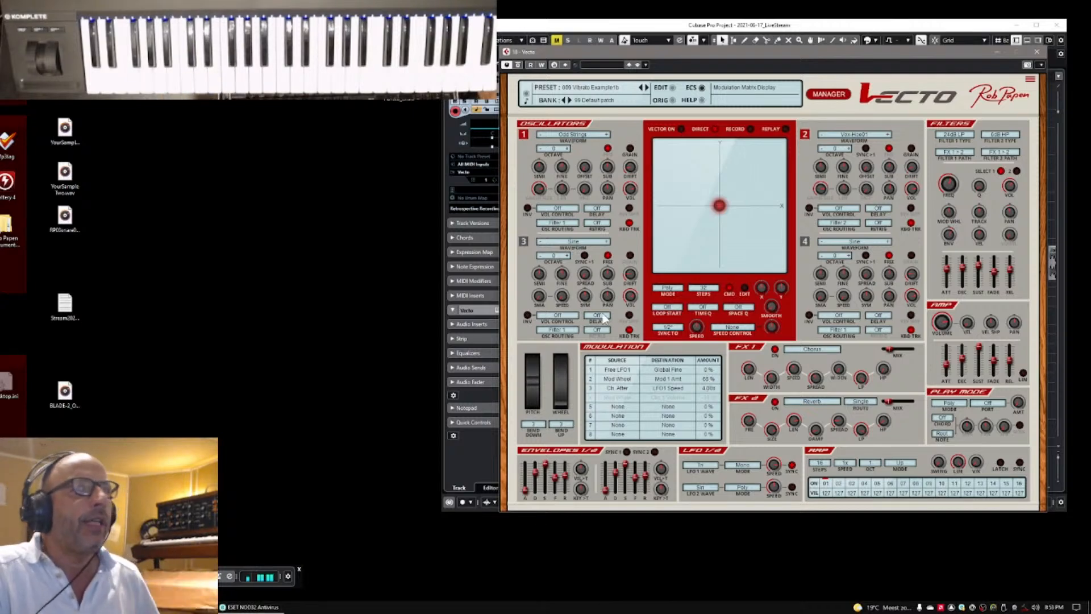
pyautogui.click(1037, 53)
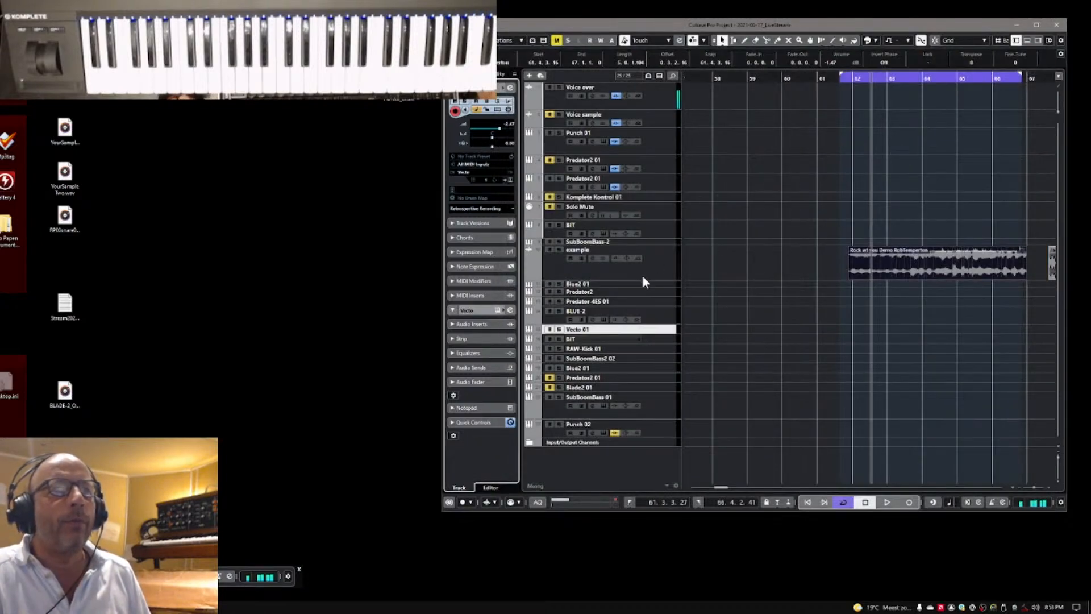
# Step: Select the BIT track, open its B.I.T. instrument, and adjust the Pitch LFO amount
pyautogui.click(655, 231)
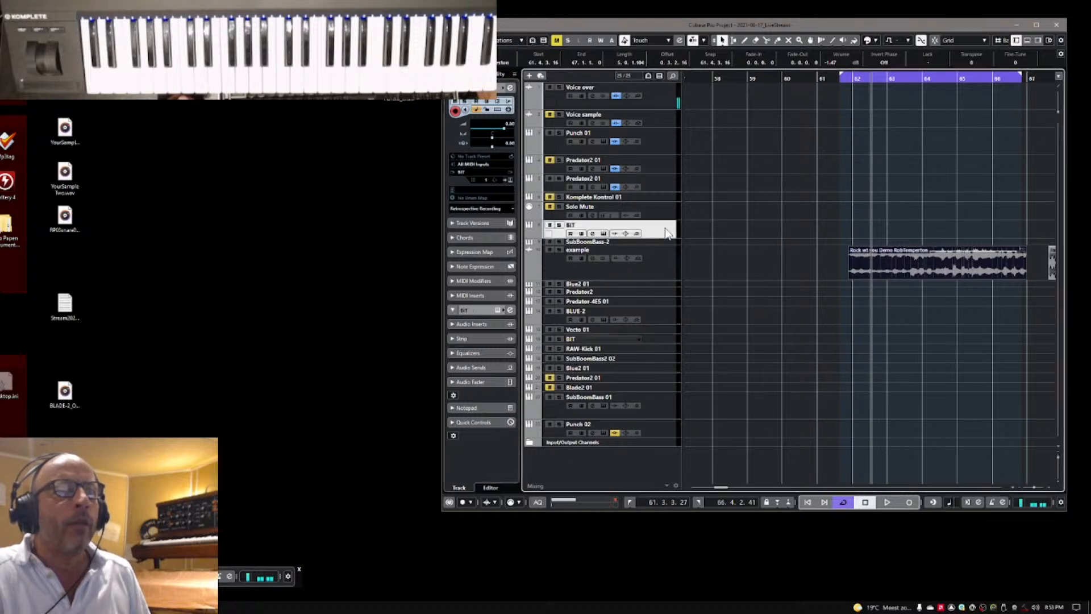
pyautogui.click(509, 180)
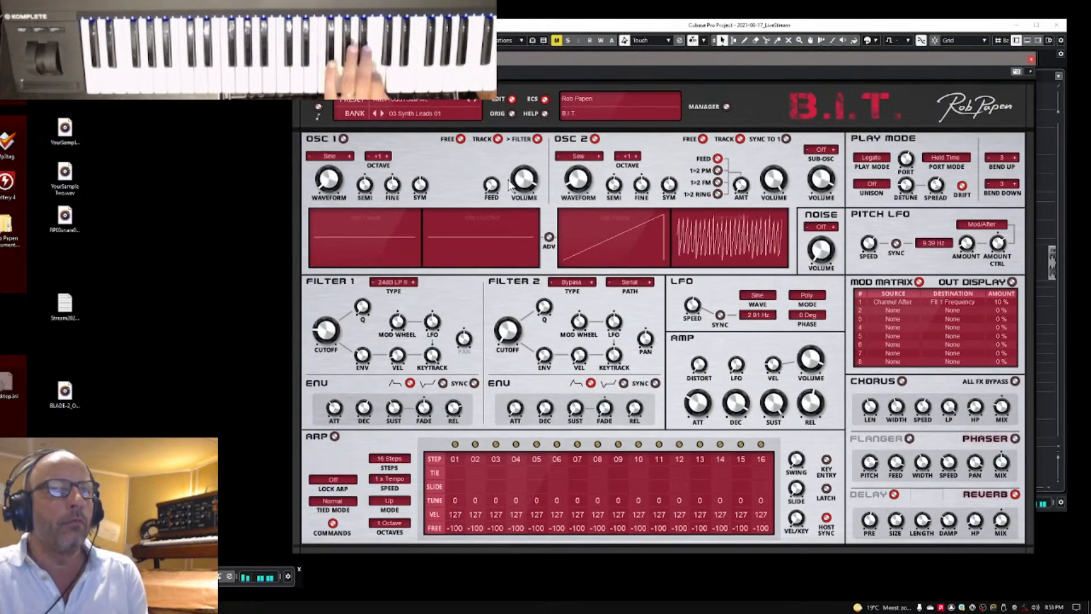
pyautogui.moveTo(966, 243)
pyautogui.moveTo(966, 244); pyautogui.dragTo(973, 237)
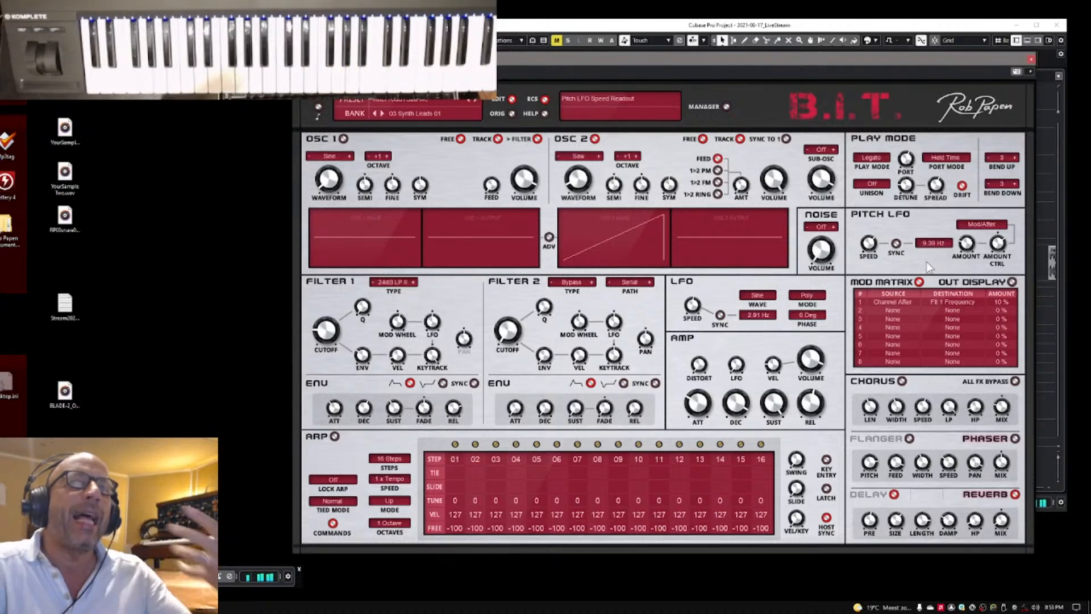
# Step: Route Channel After to Pitch LFO Speed in the second mod matrix slot with an amount of 1.36x
pyautogui.click(893, 308)
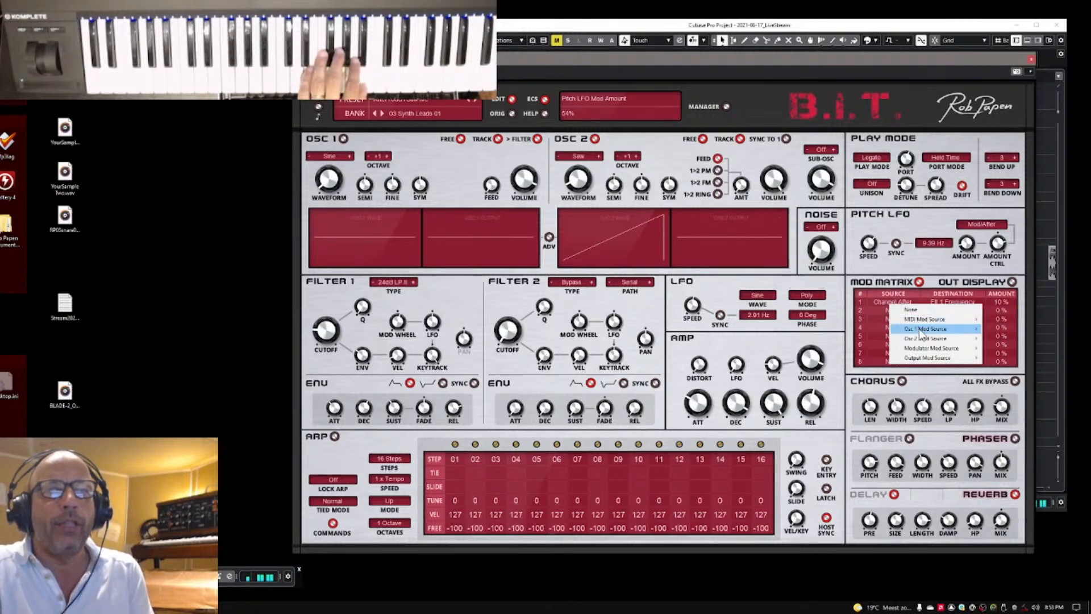
pyautogui.moveTo(921, 334)
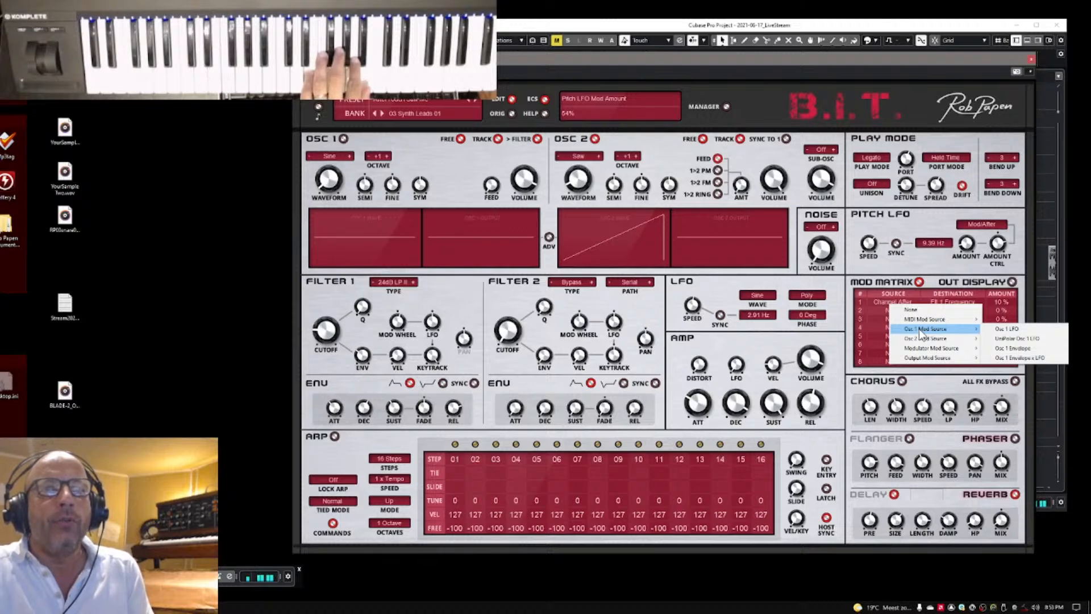
pyautogui.moveTo(924, 321)
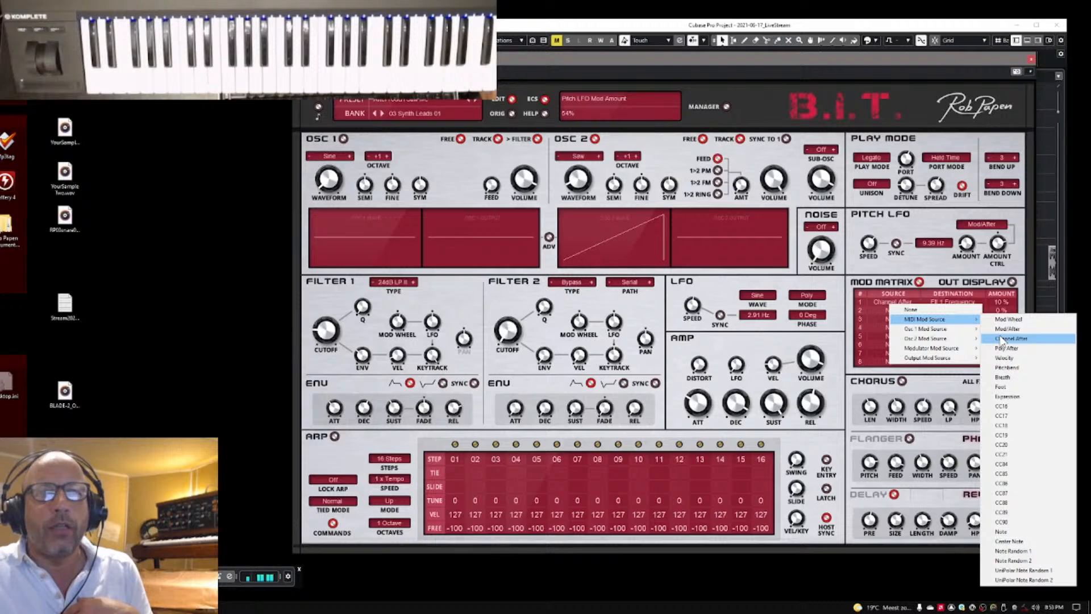
pyautogui.click(1002, 338)
pyautogui.click(951, 313)
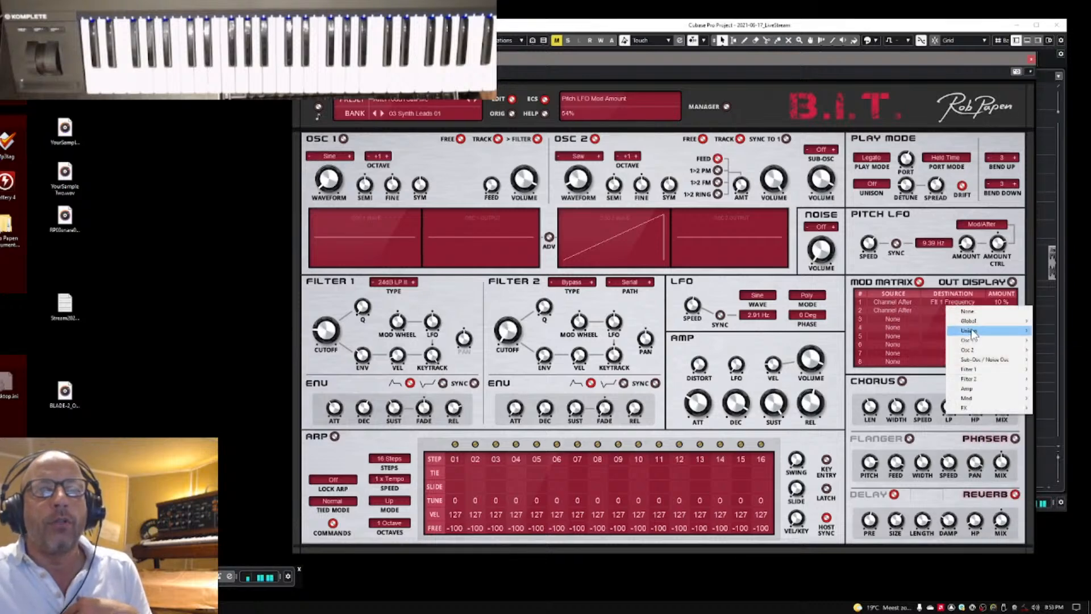
pyautogui.moveTo(985, 373)
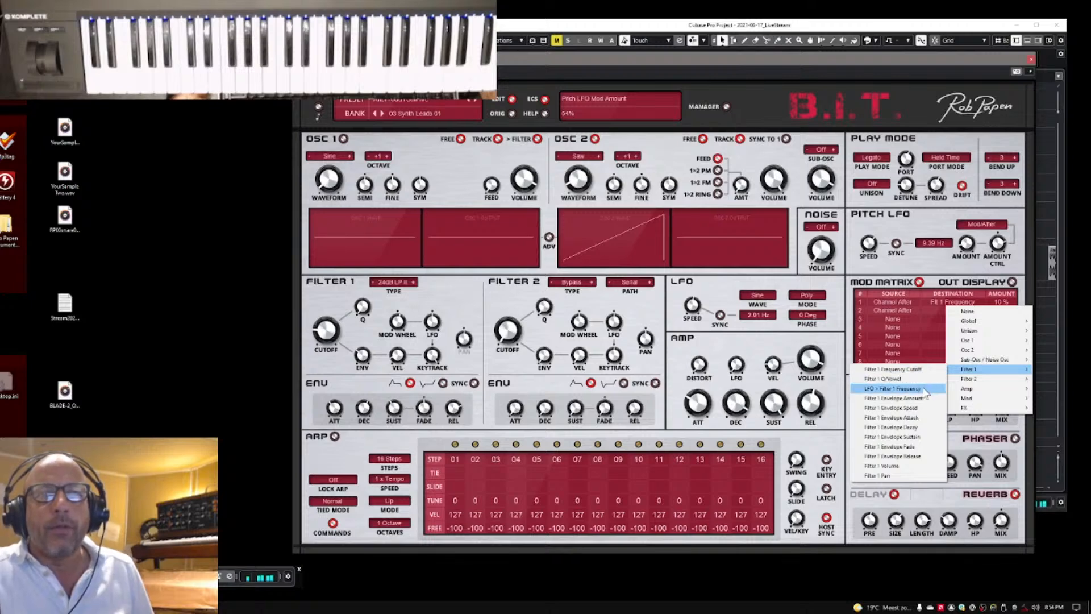
pyautogui.moveTo(981, 344)
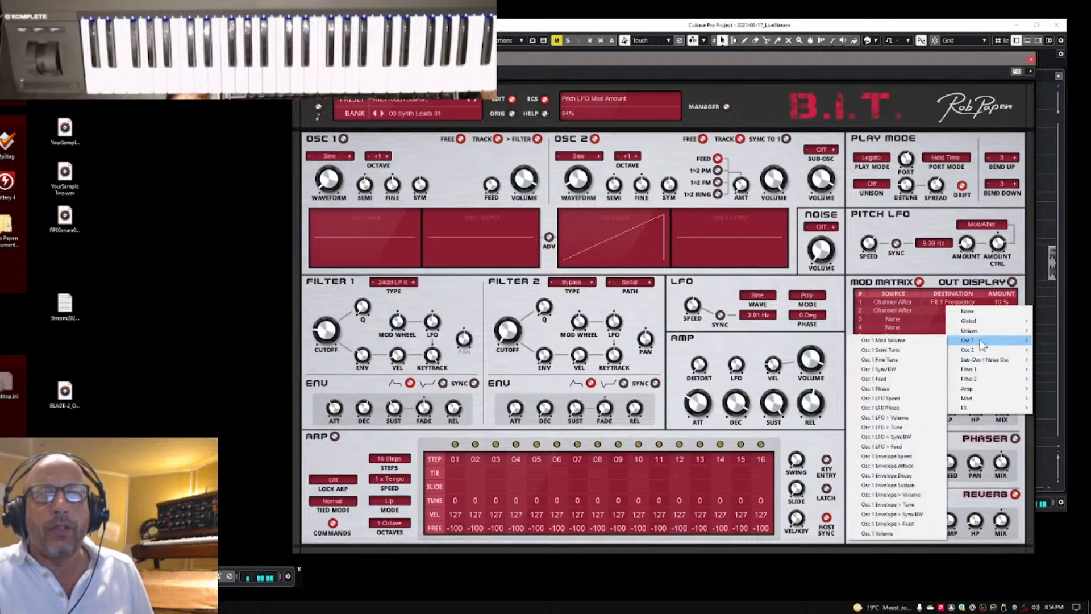
pyautogui.moveTo(977, 322)
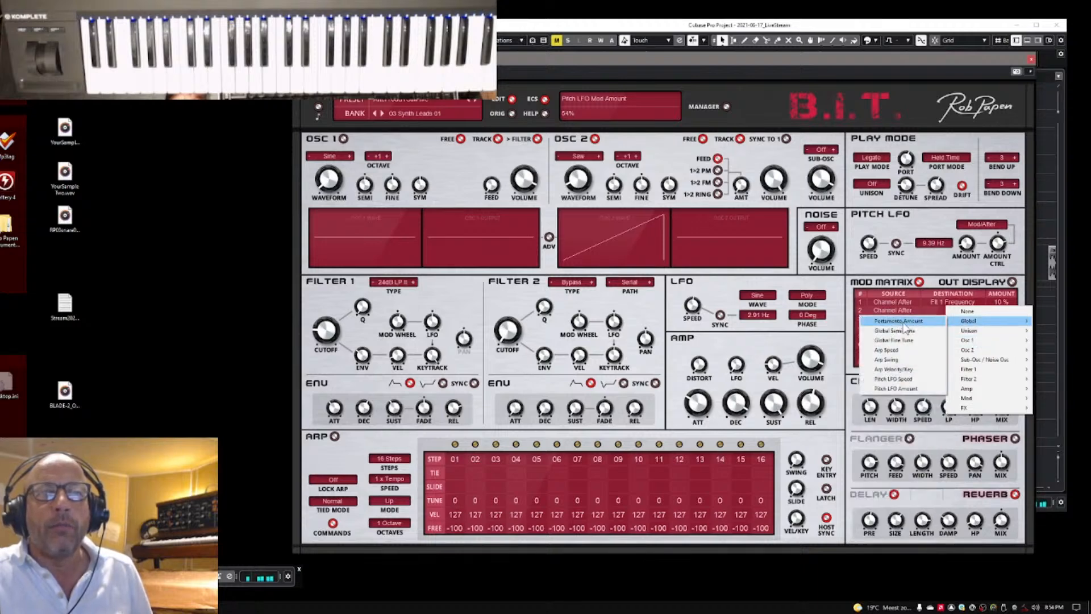
pyautogui.click(920, 380)
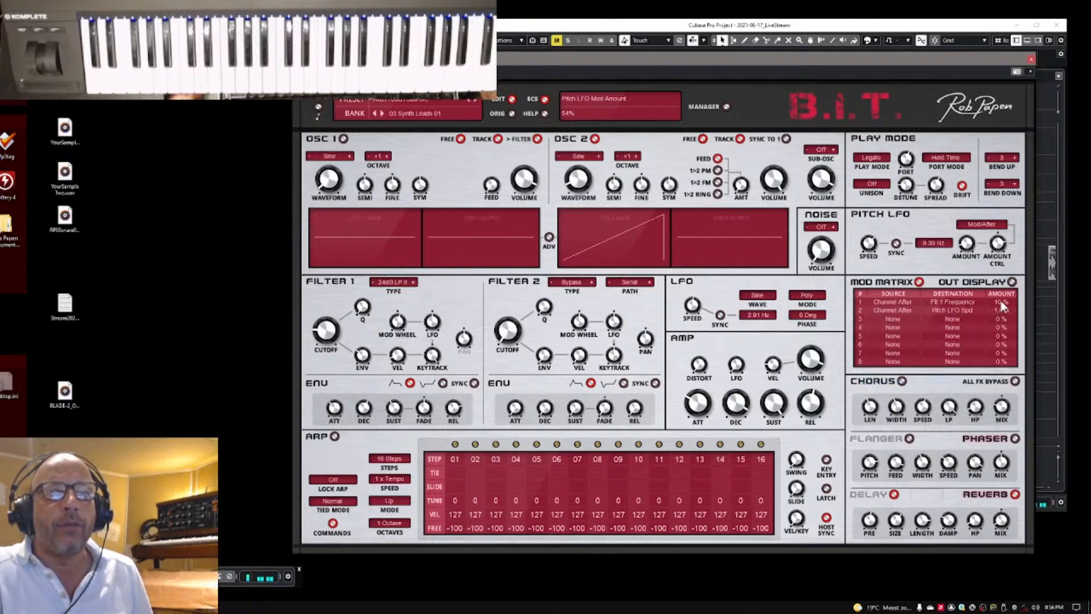
pyautogui.moveTo(1001, 301); pyautogui.dragTo(1001, 291)
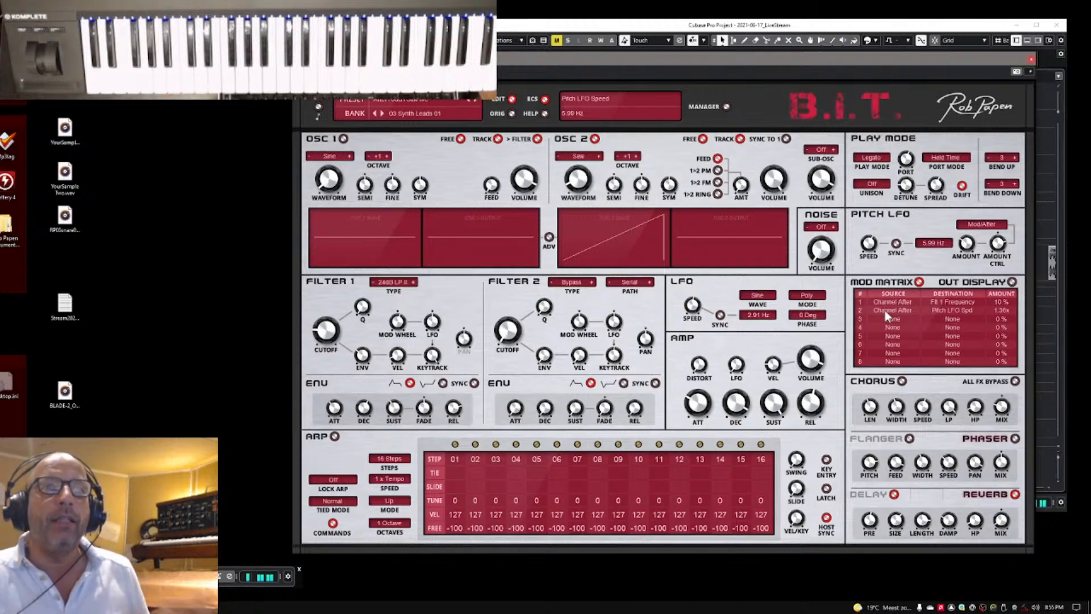
# Step: Close the B.I.T. window, mute the example track, and record a short lead phrase on the BIT track
pyautogui.click(1032, 60)
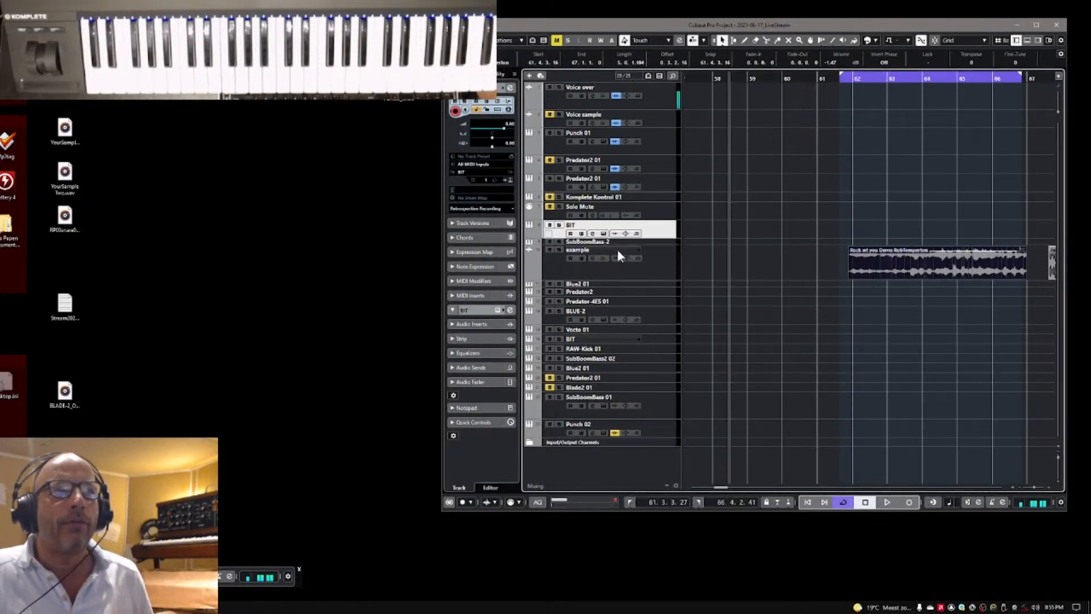
pyautogui.click(549, 250)
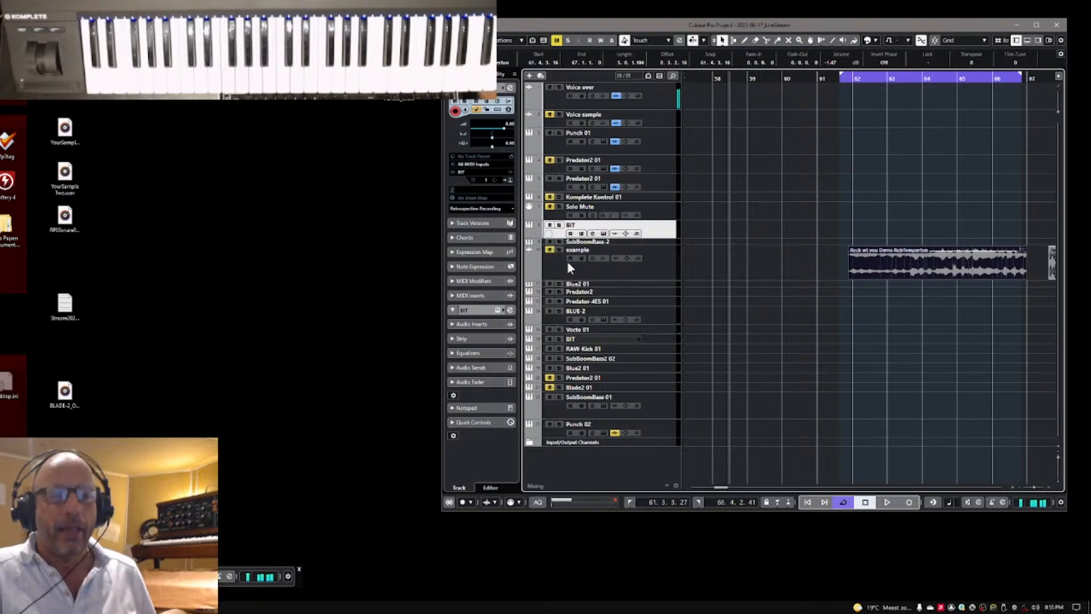
pyautogui.press('KP_Multiply')
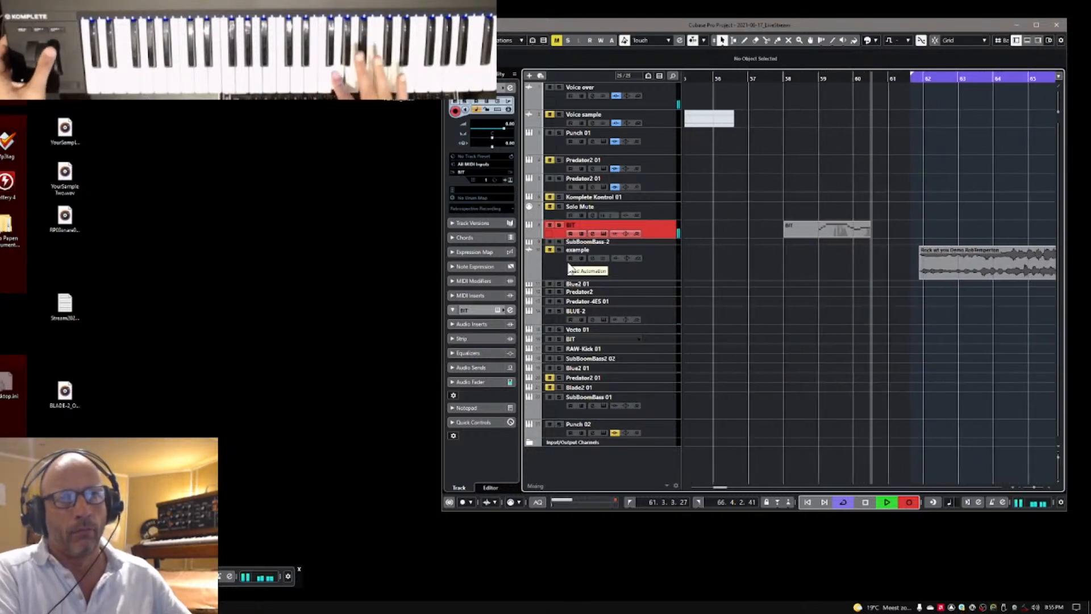
pyautogui.press('space')
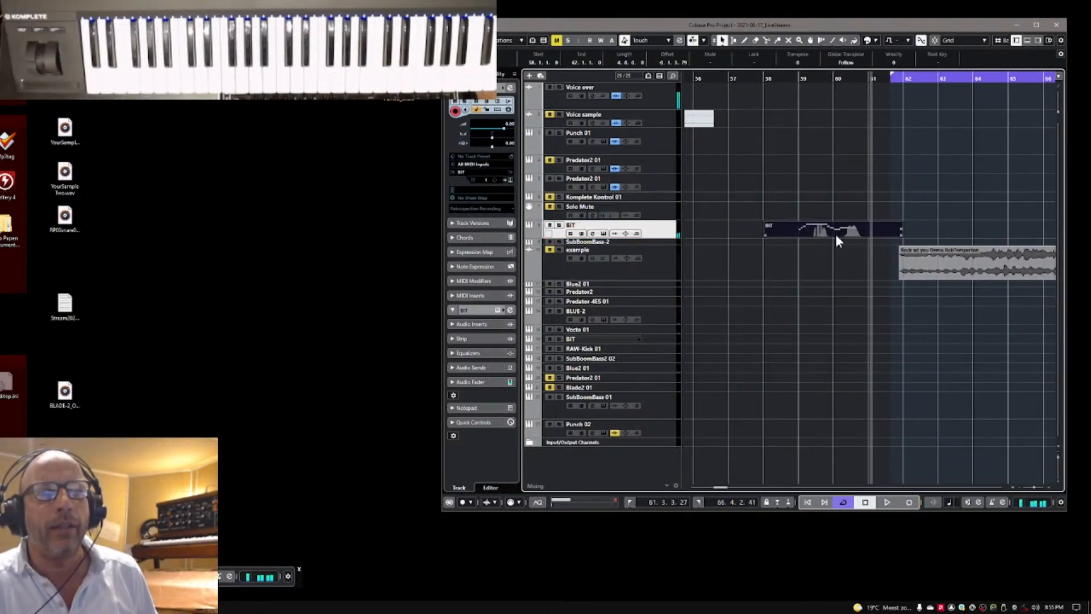
# Step: Examine the notes and the controller data in the recorded BIT part
pyautogui.moveTo(1058, 459); pyautogui.dragTo(1037, 489)
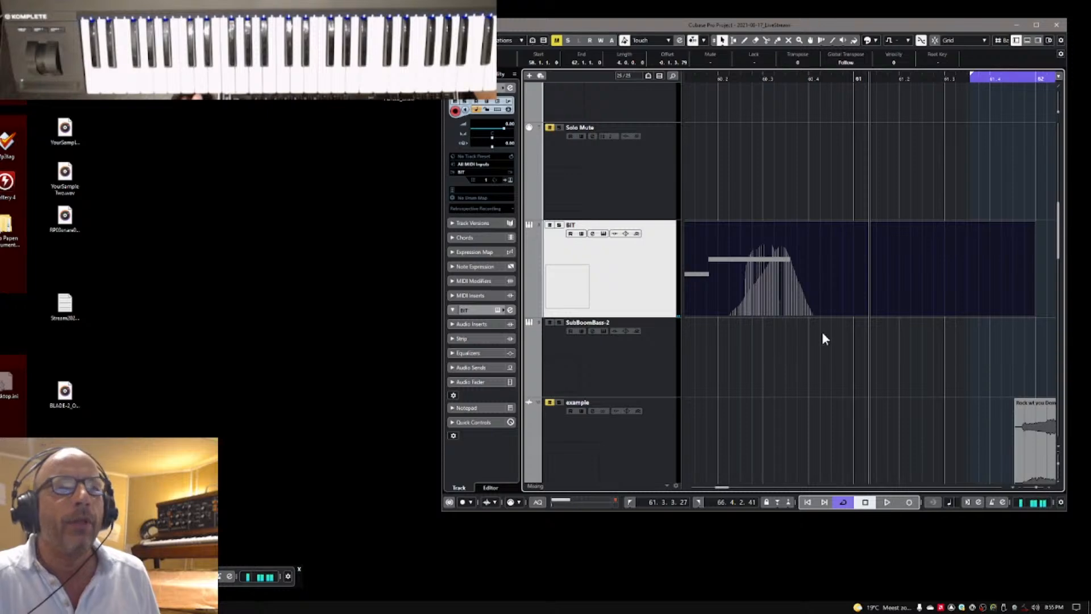
pyautogui.hscroll(-2, 717, 488)
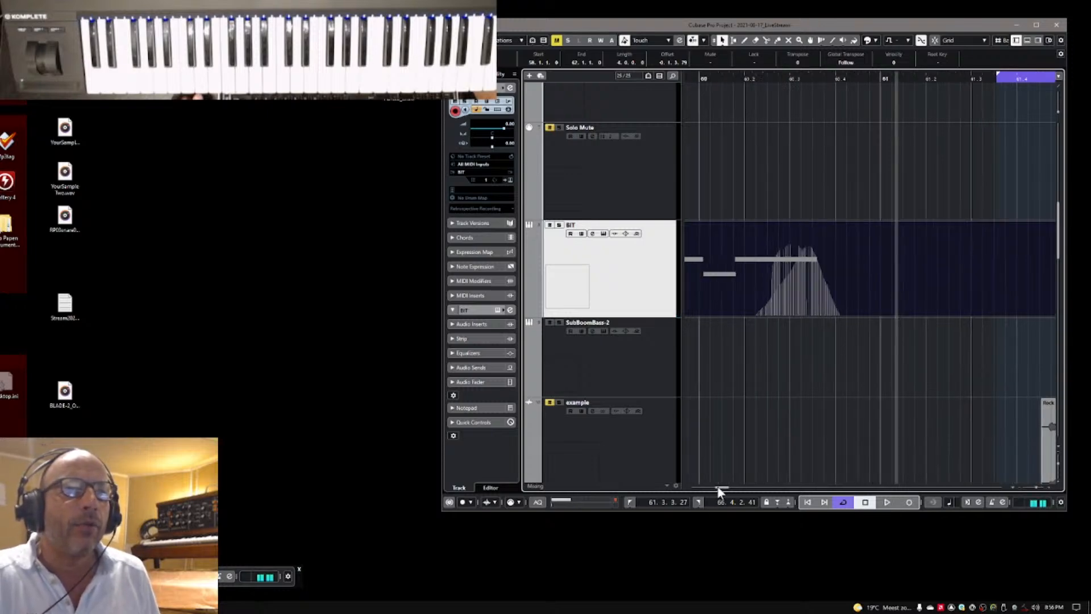
pyautogui.moveTo(718, 487); pyautogui.dragTo(717, 488)
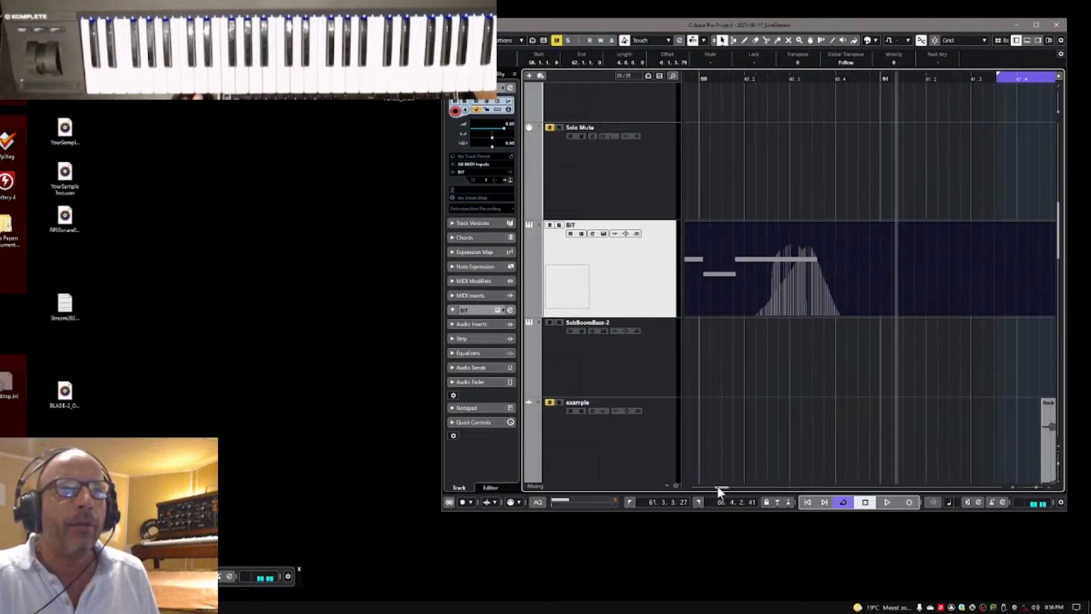
pyautogui.click(1036, 488)
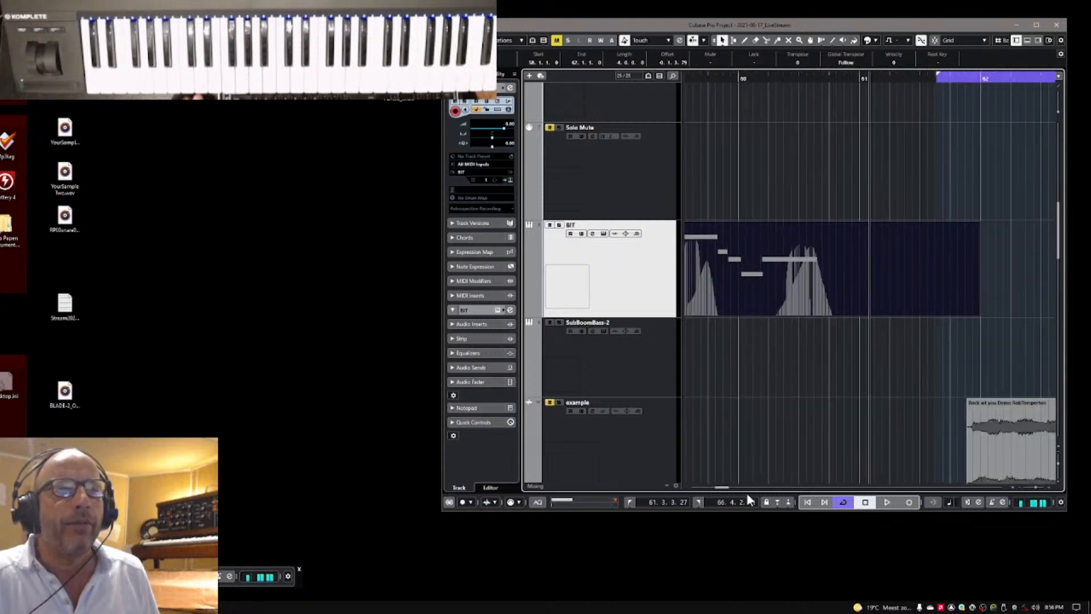
pyautogui.moveTo(720, 490); pyautogui.dragTo(721, 491)
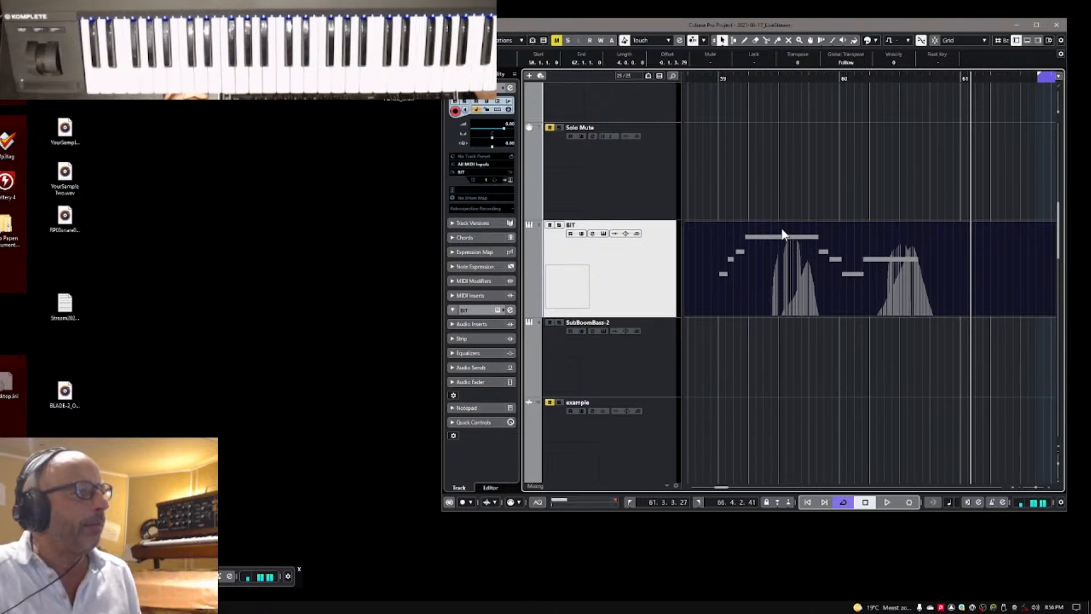
# Step: Minimize the Cubase project and open the VACATION TIME audio file from the desktop
pyautogui.click(1017, 26)
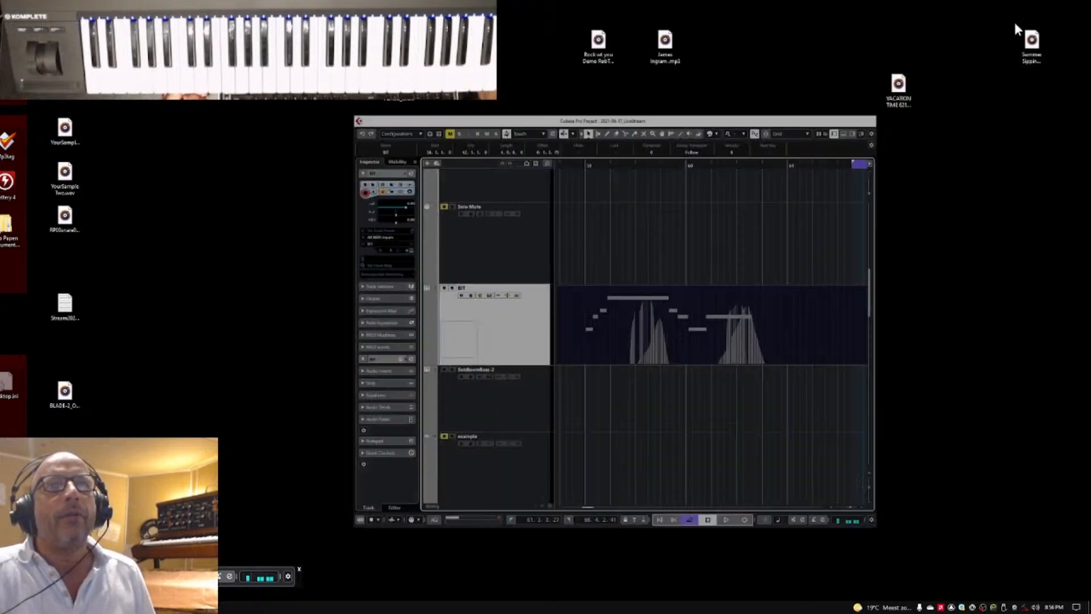
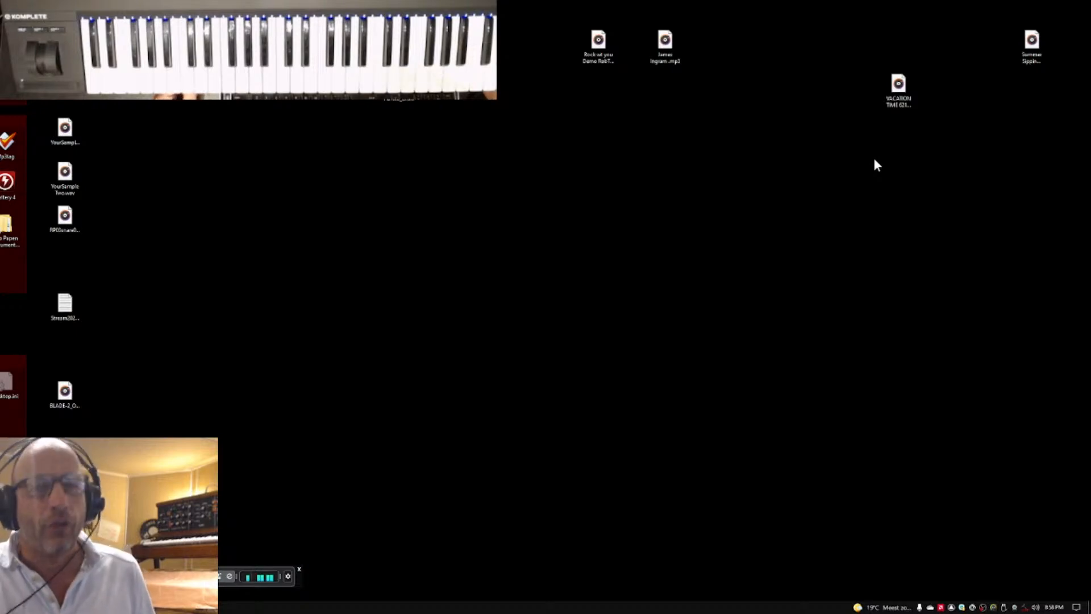
pyautogui.doubleClick(898, 86)
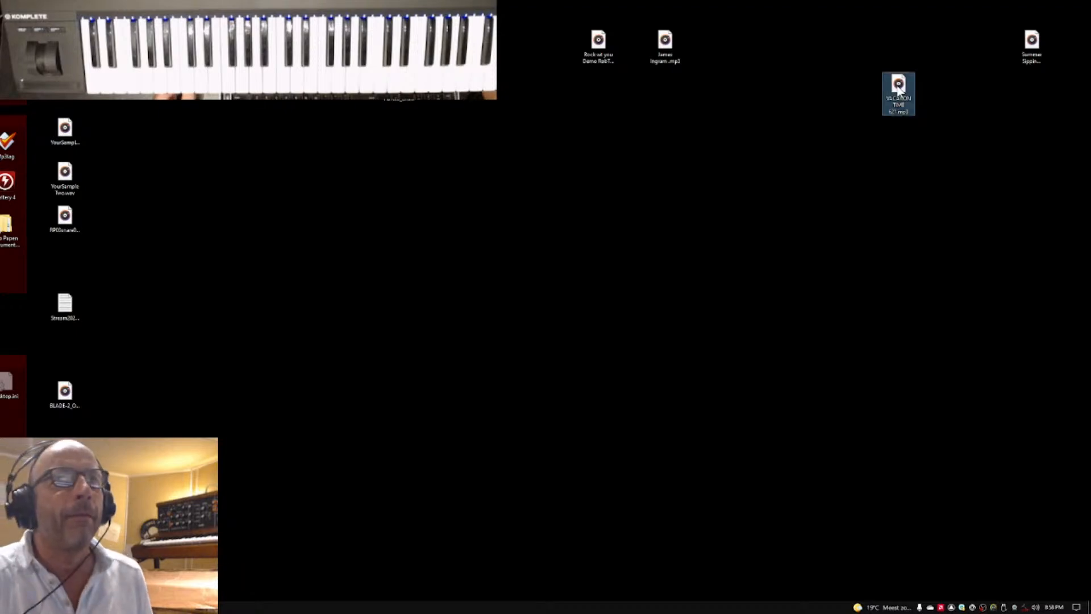